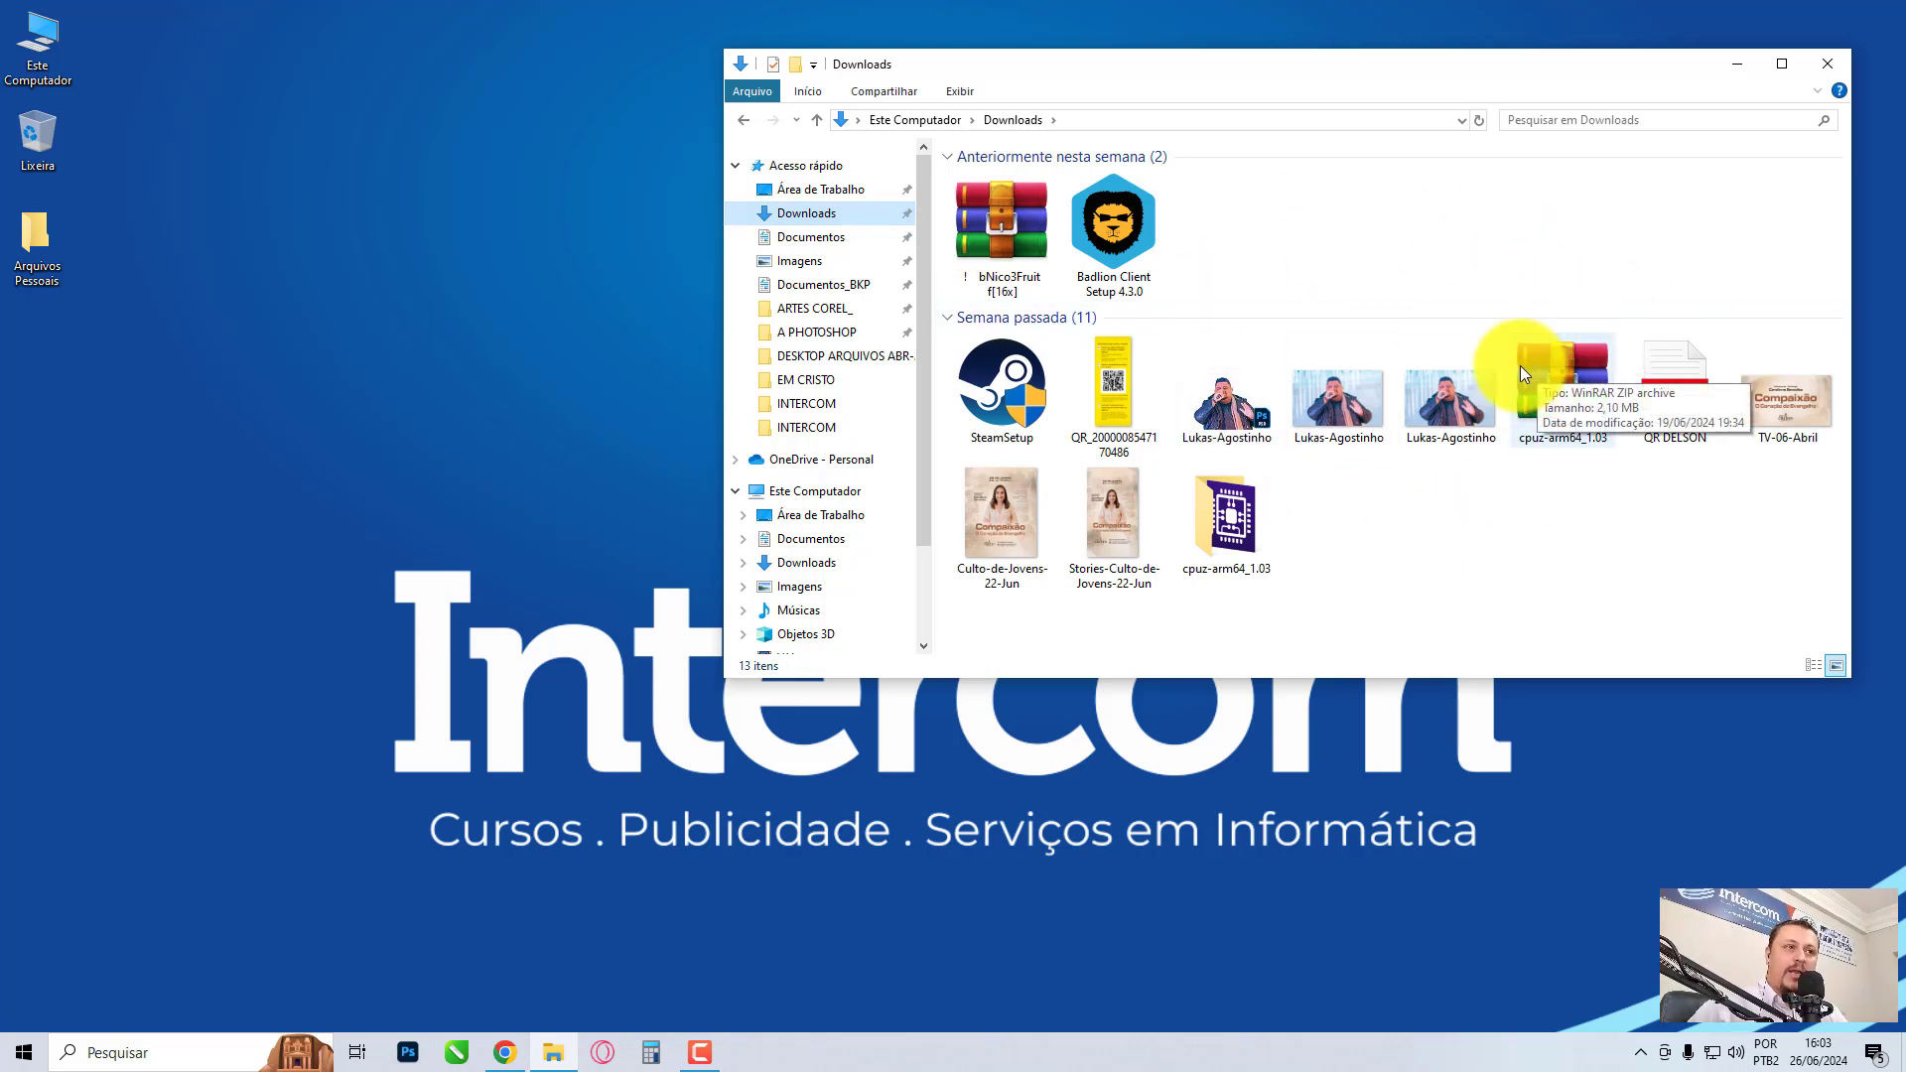
Step: View the contents of Documentos and open the Arquivos Pessoais folder inside Área de Trabalho
left_click(795, 238)
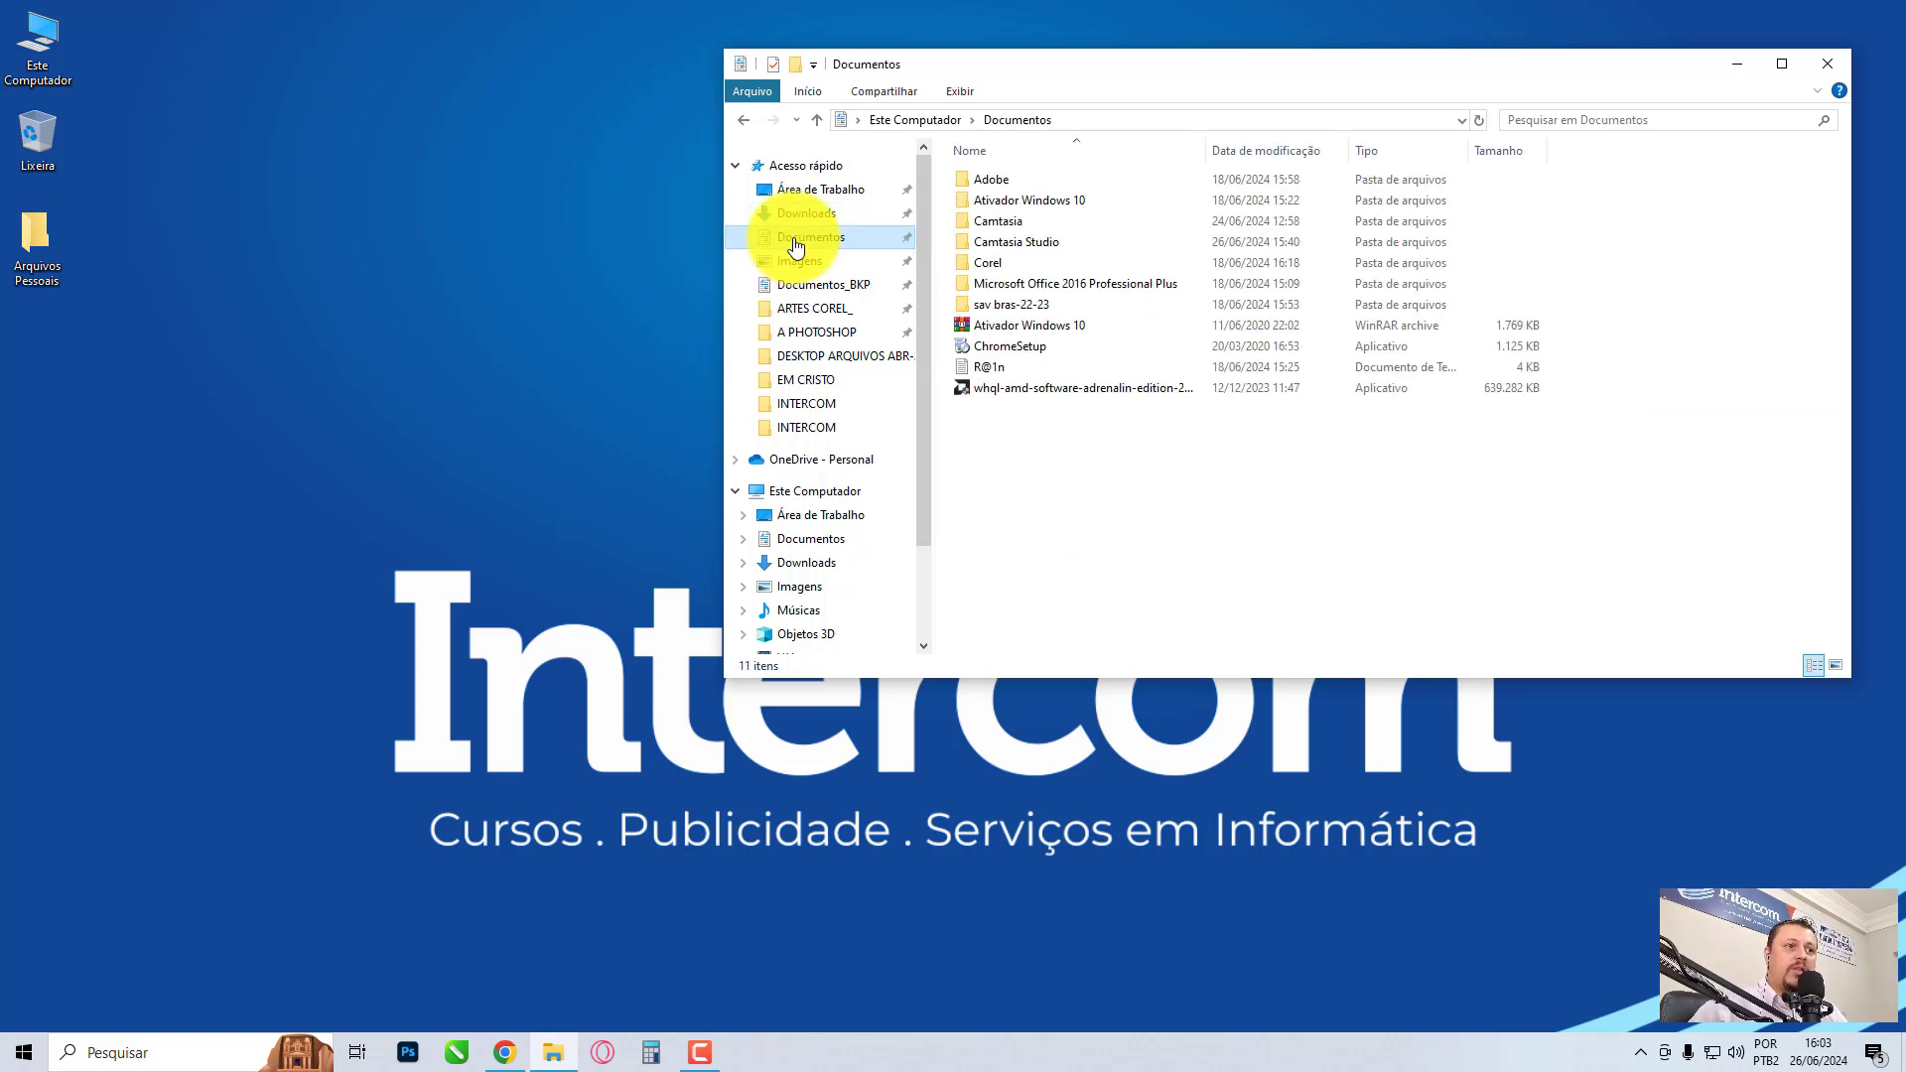
mouse_move(1157, 463)
left_mouse_down()
mouse_move(1065, 380)
mouse_move(928, 134)
mouse_move(1127, 441)
left_mouse_up()
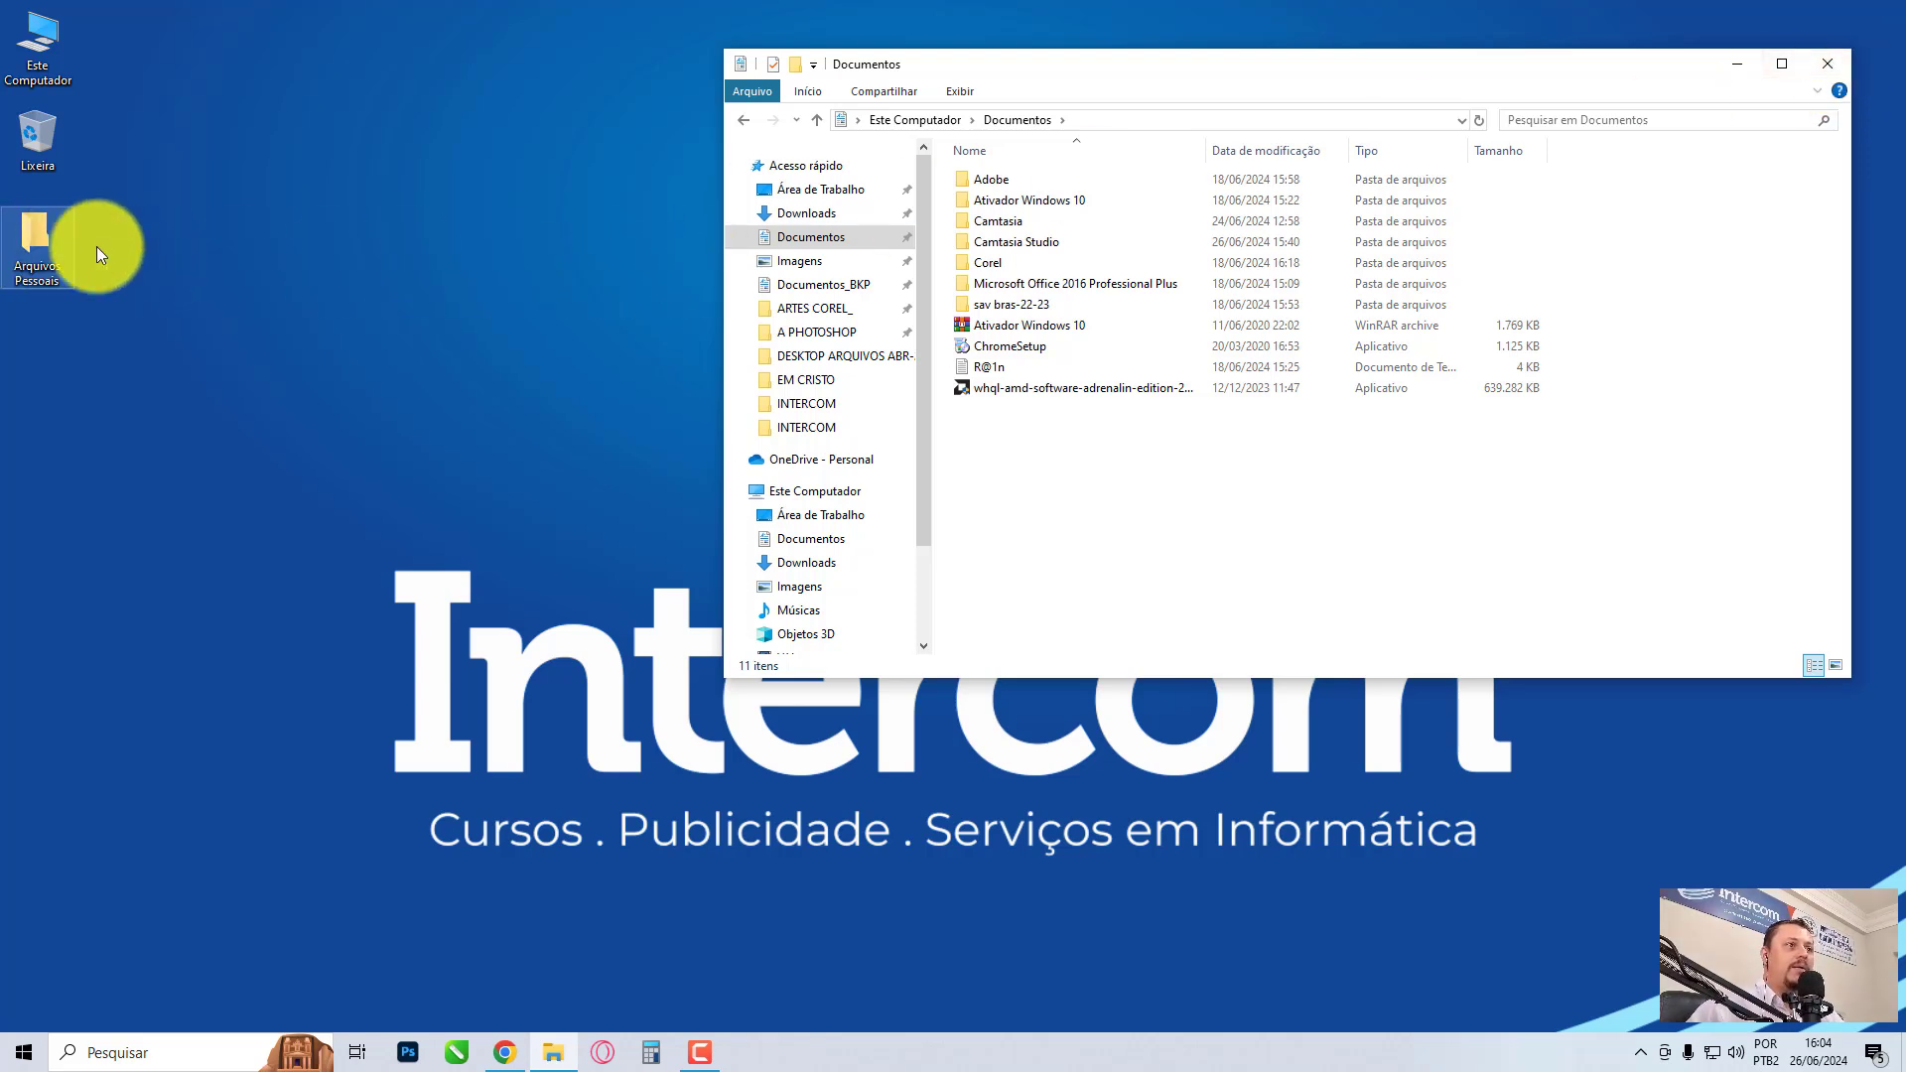
left_click(849, 191)
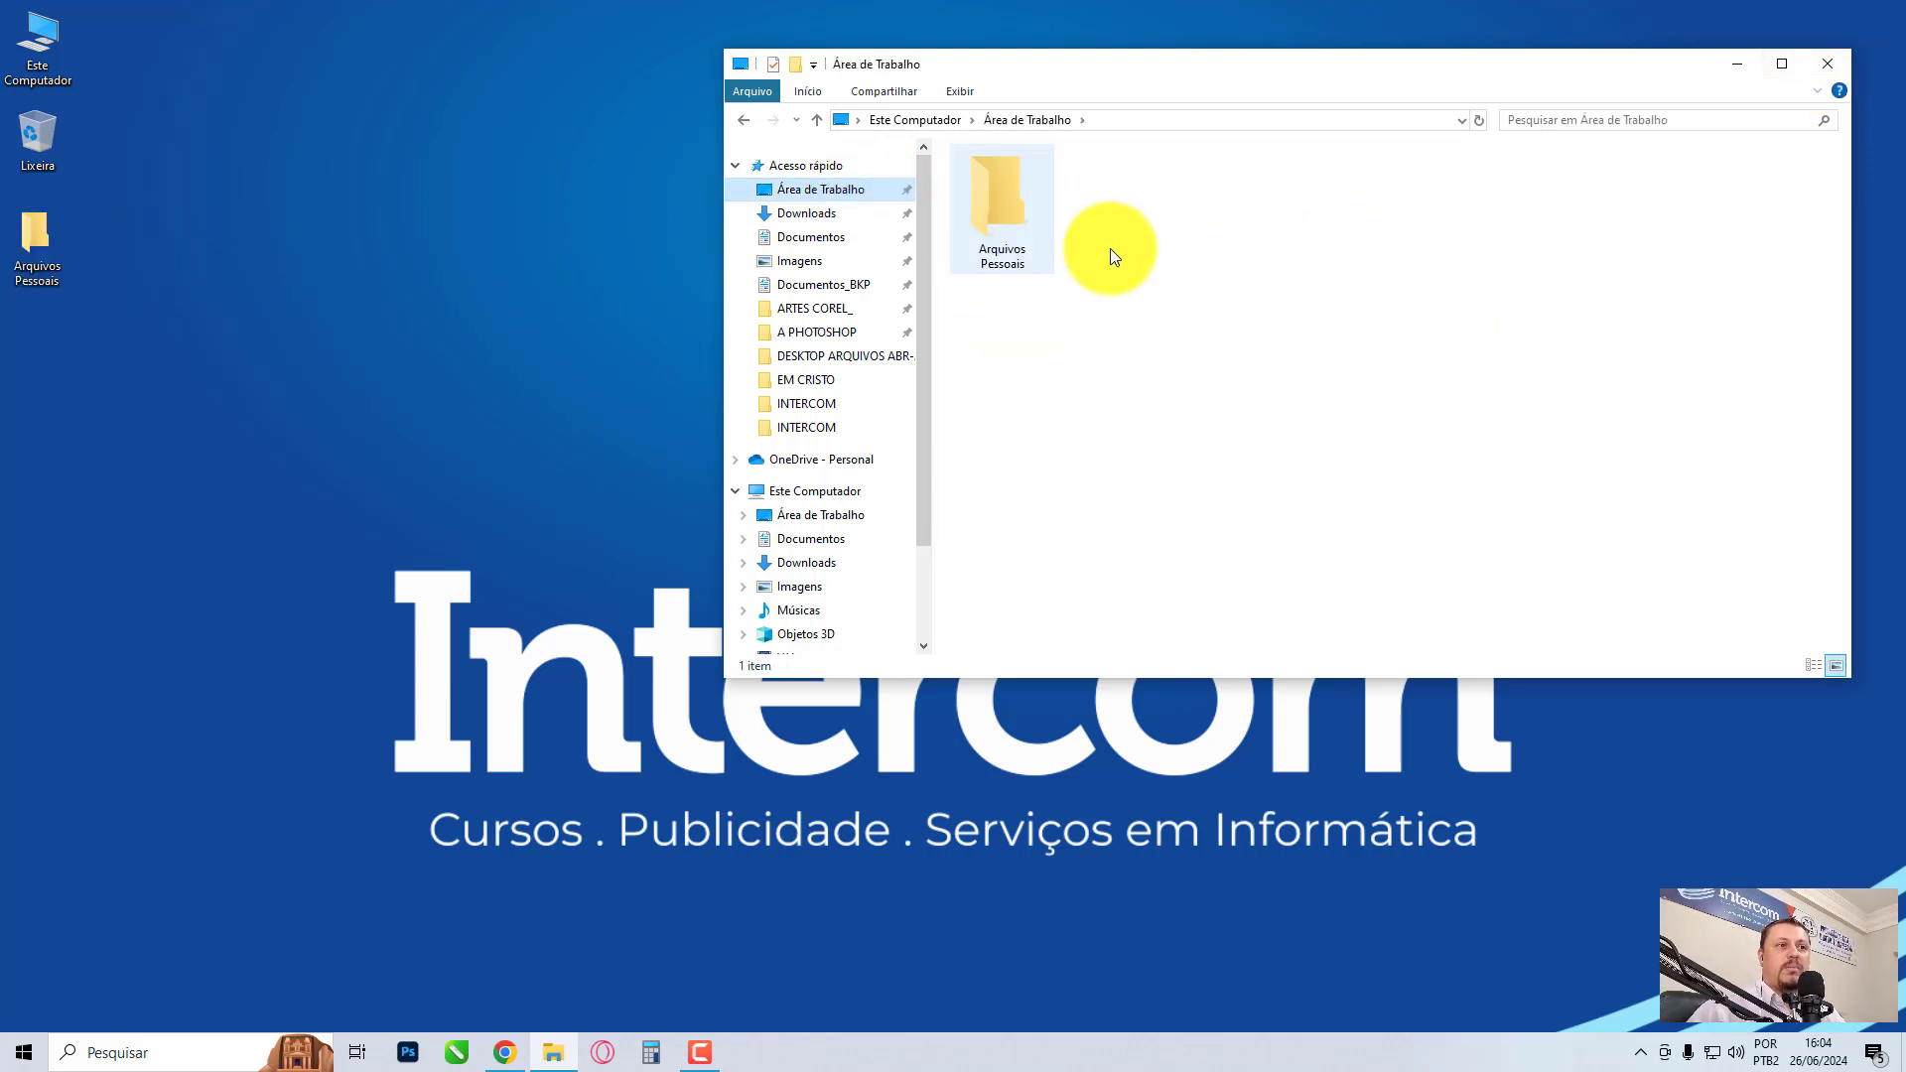
double_click(1009, 205)
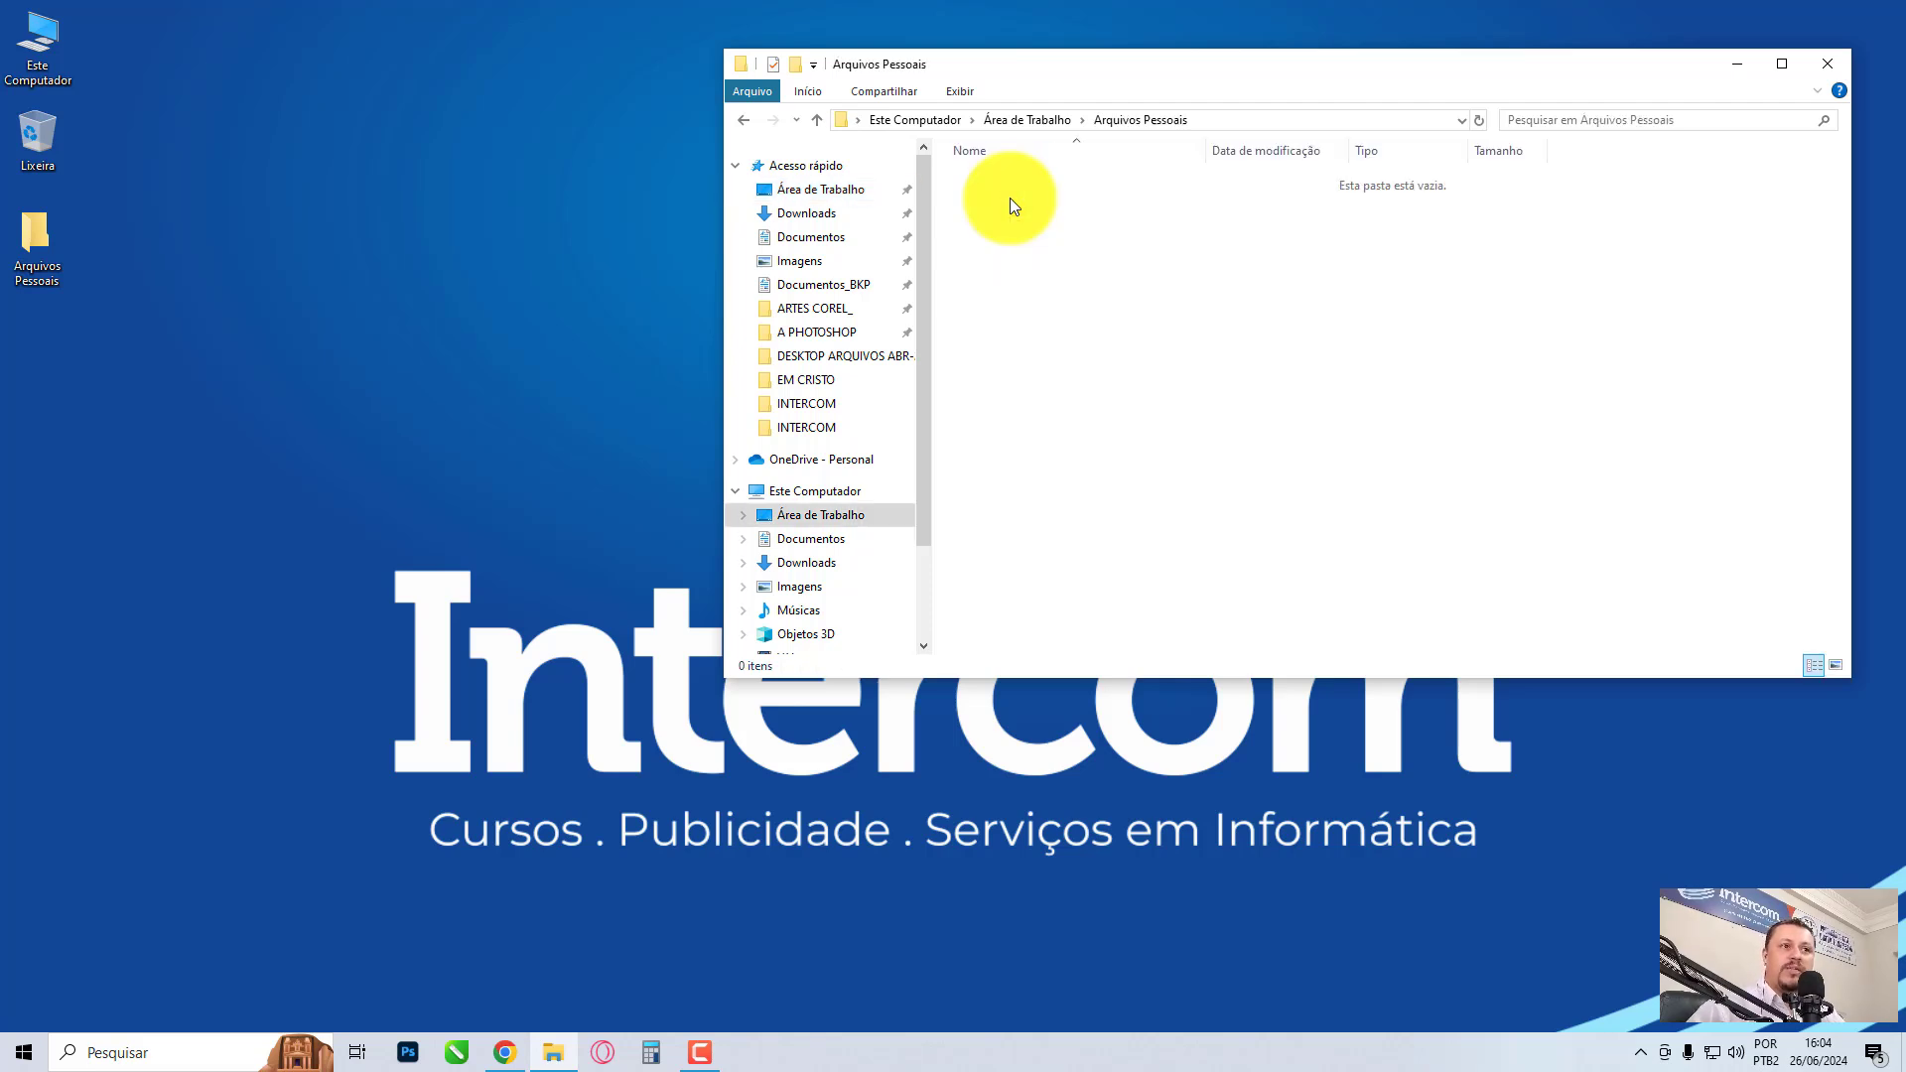
Step: Create a new folder named "fotos de família" inside Arquivos Pessoais
right_click(1144, 301)
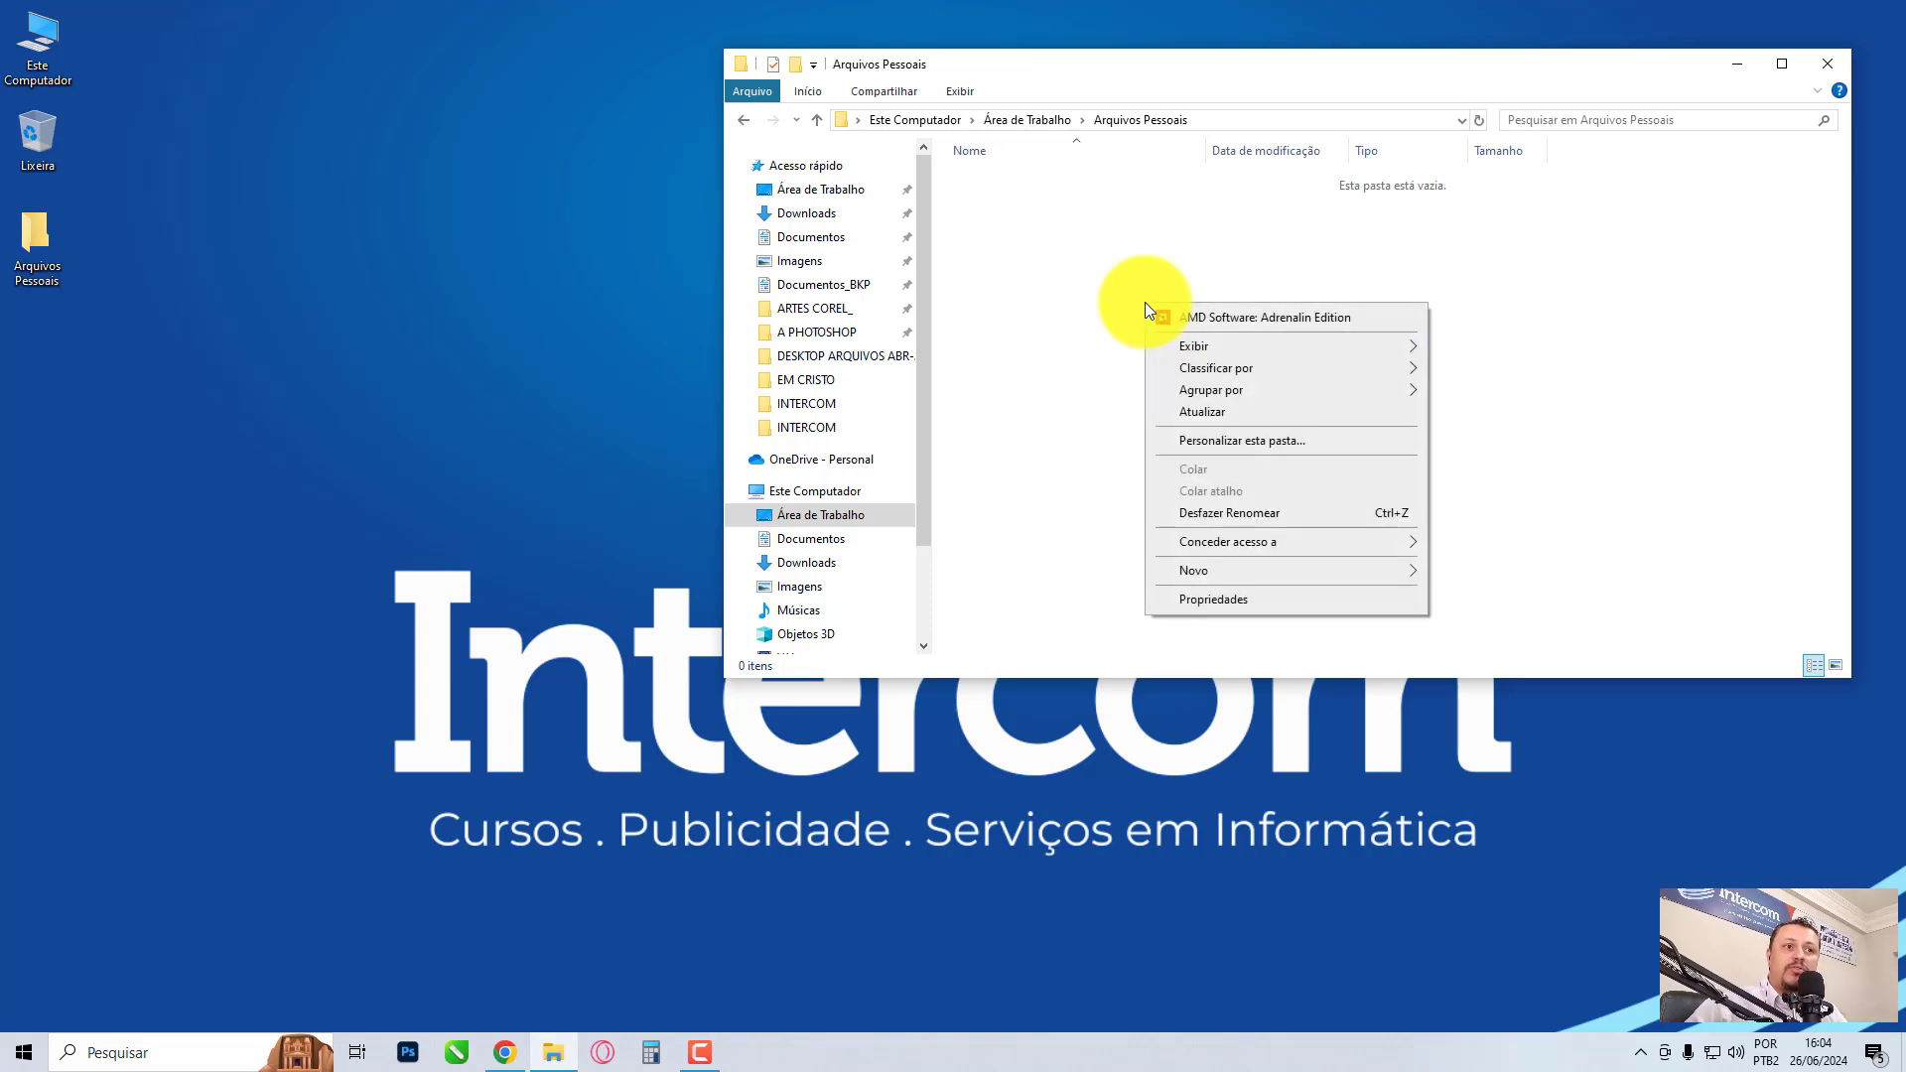
mouse_move(1227, 570)
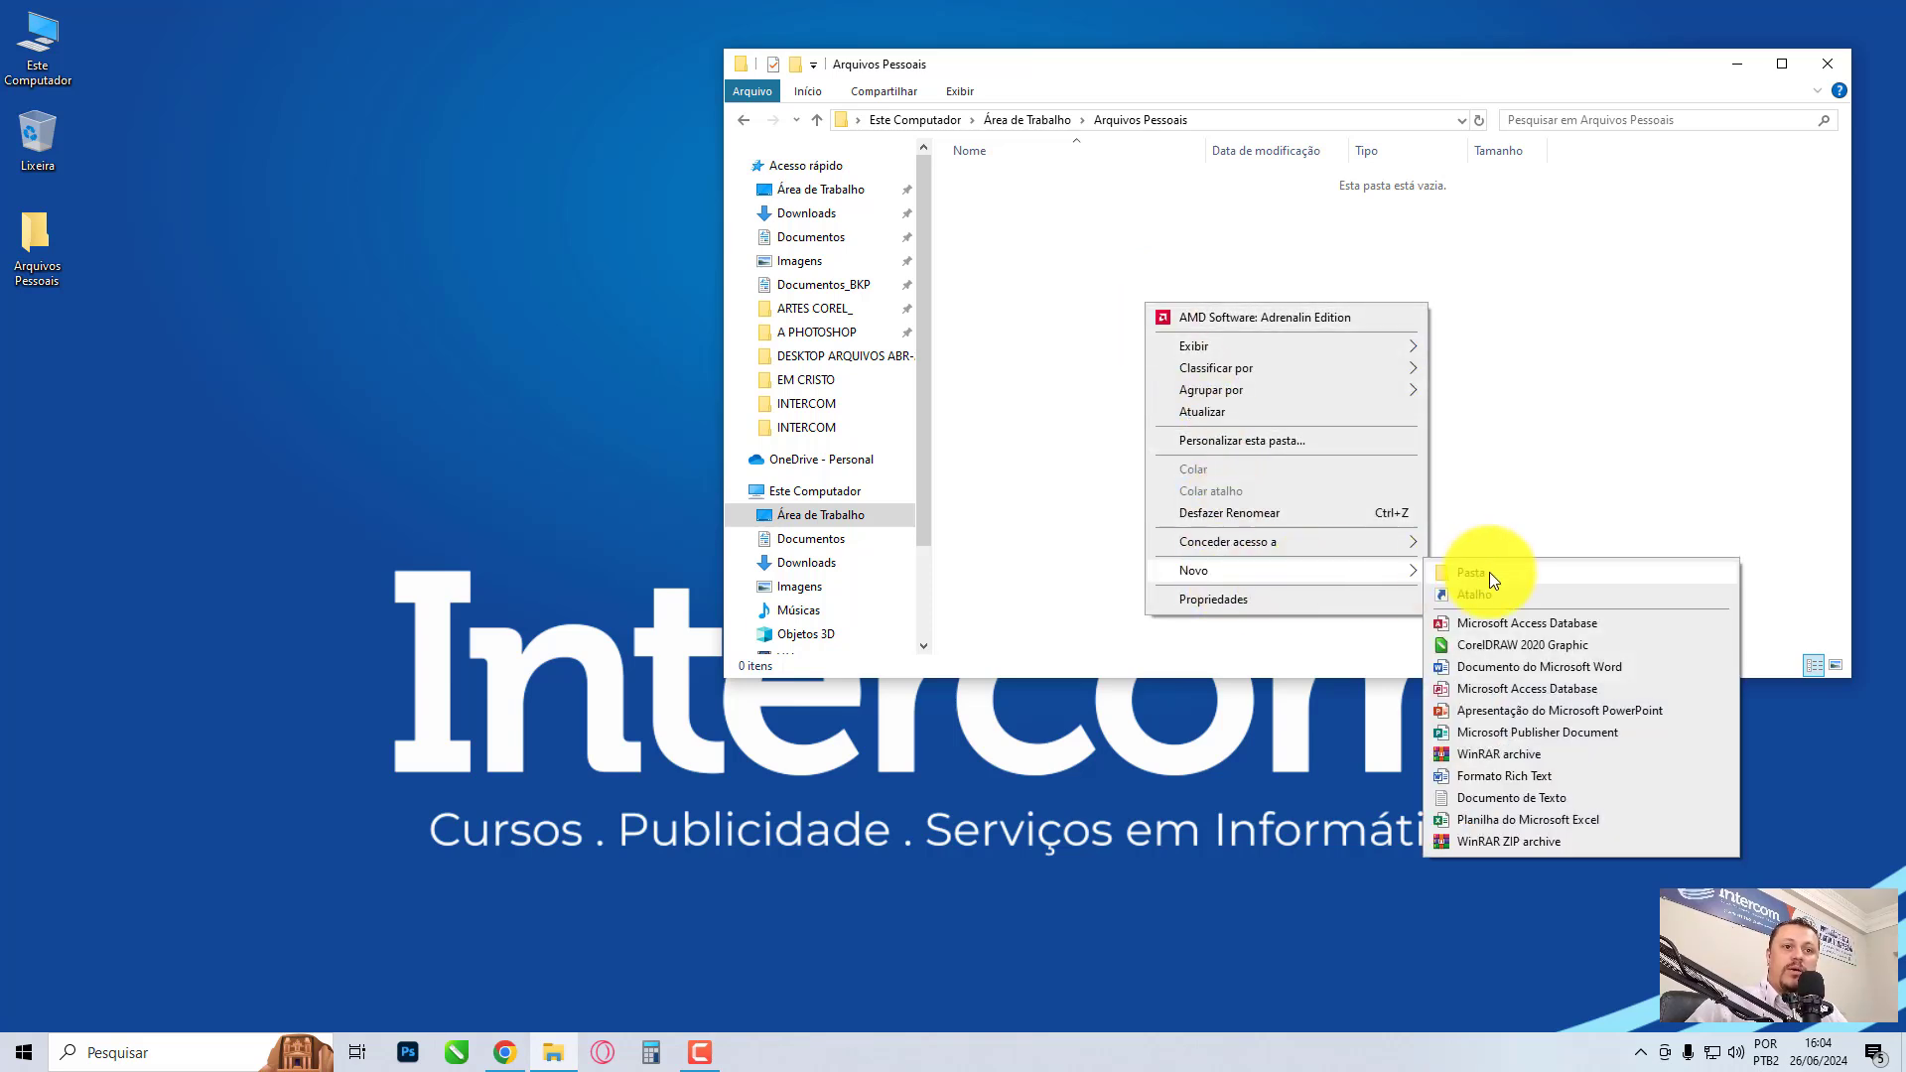
left_click(1489, 574)
key("BackSpace")
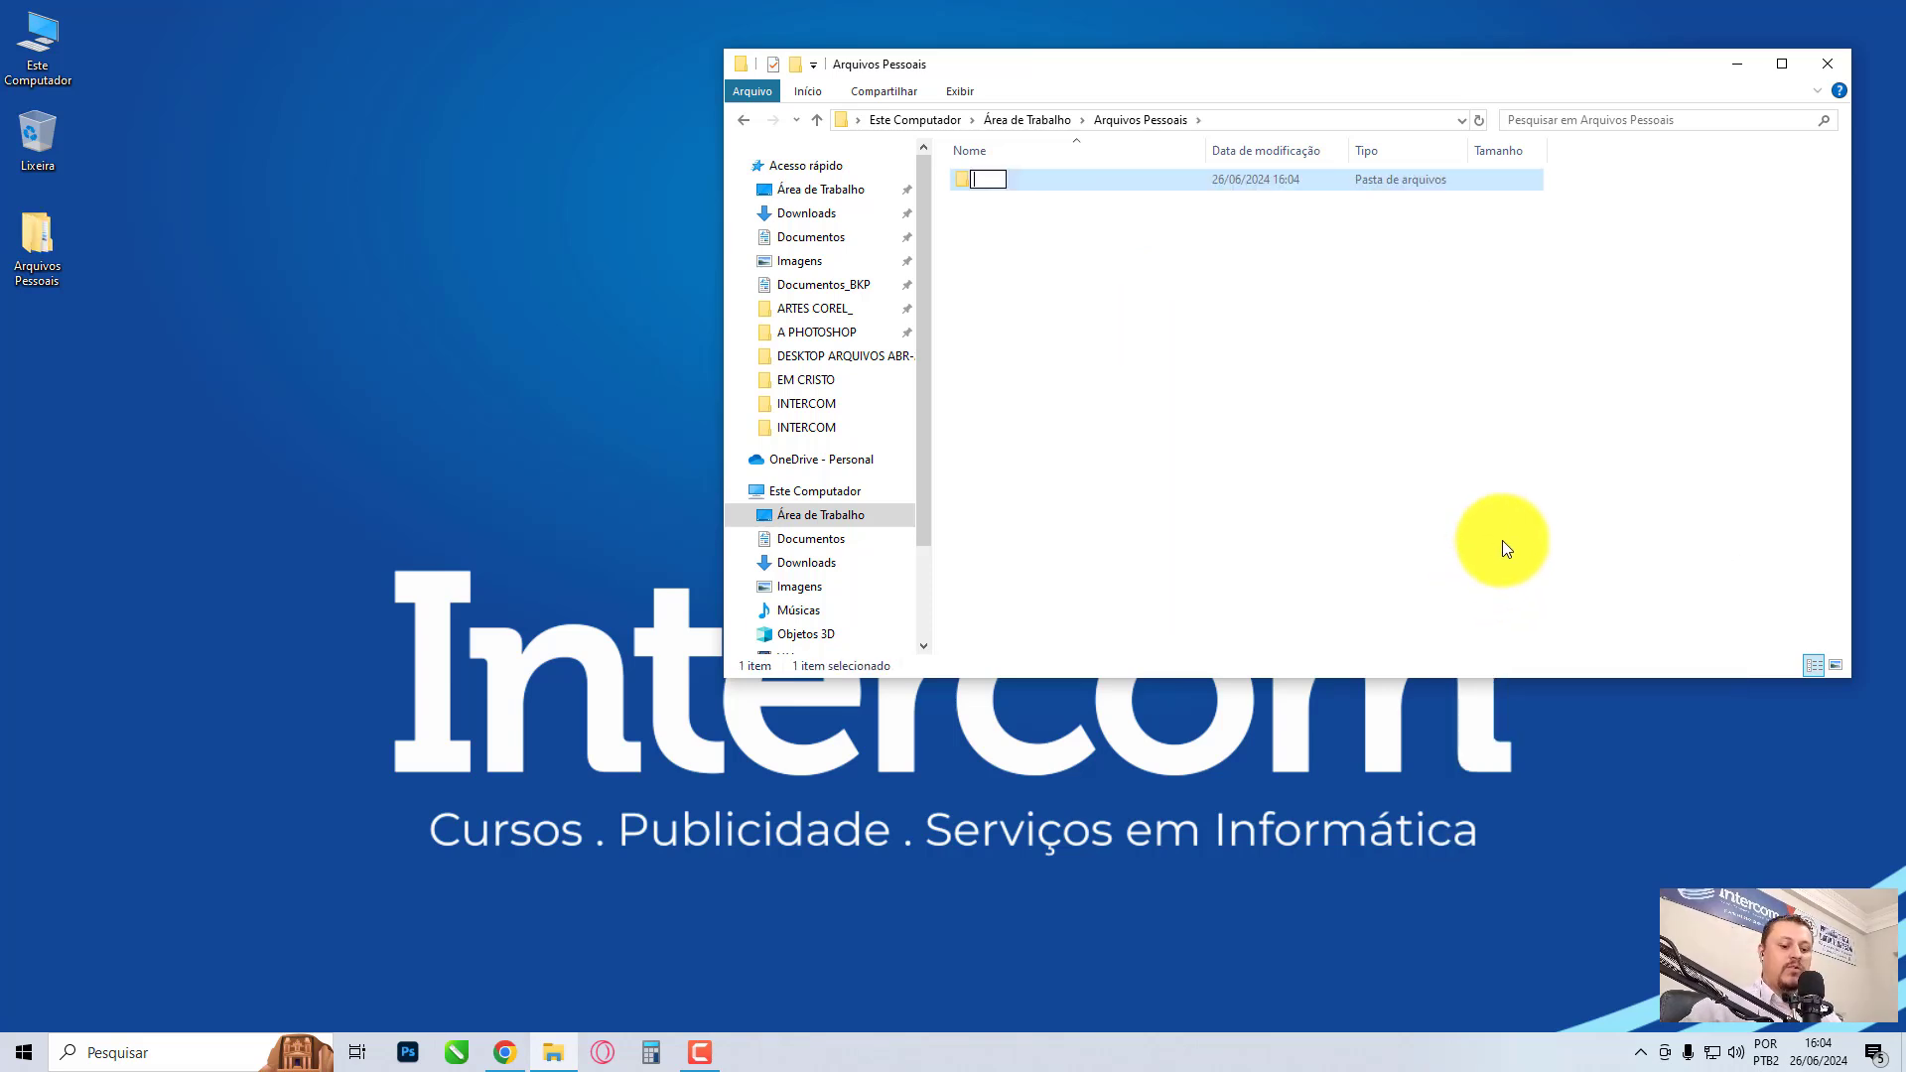
type("fotos")
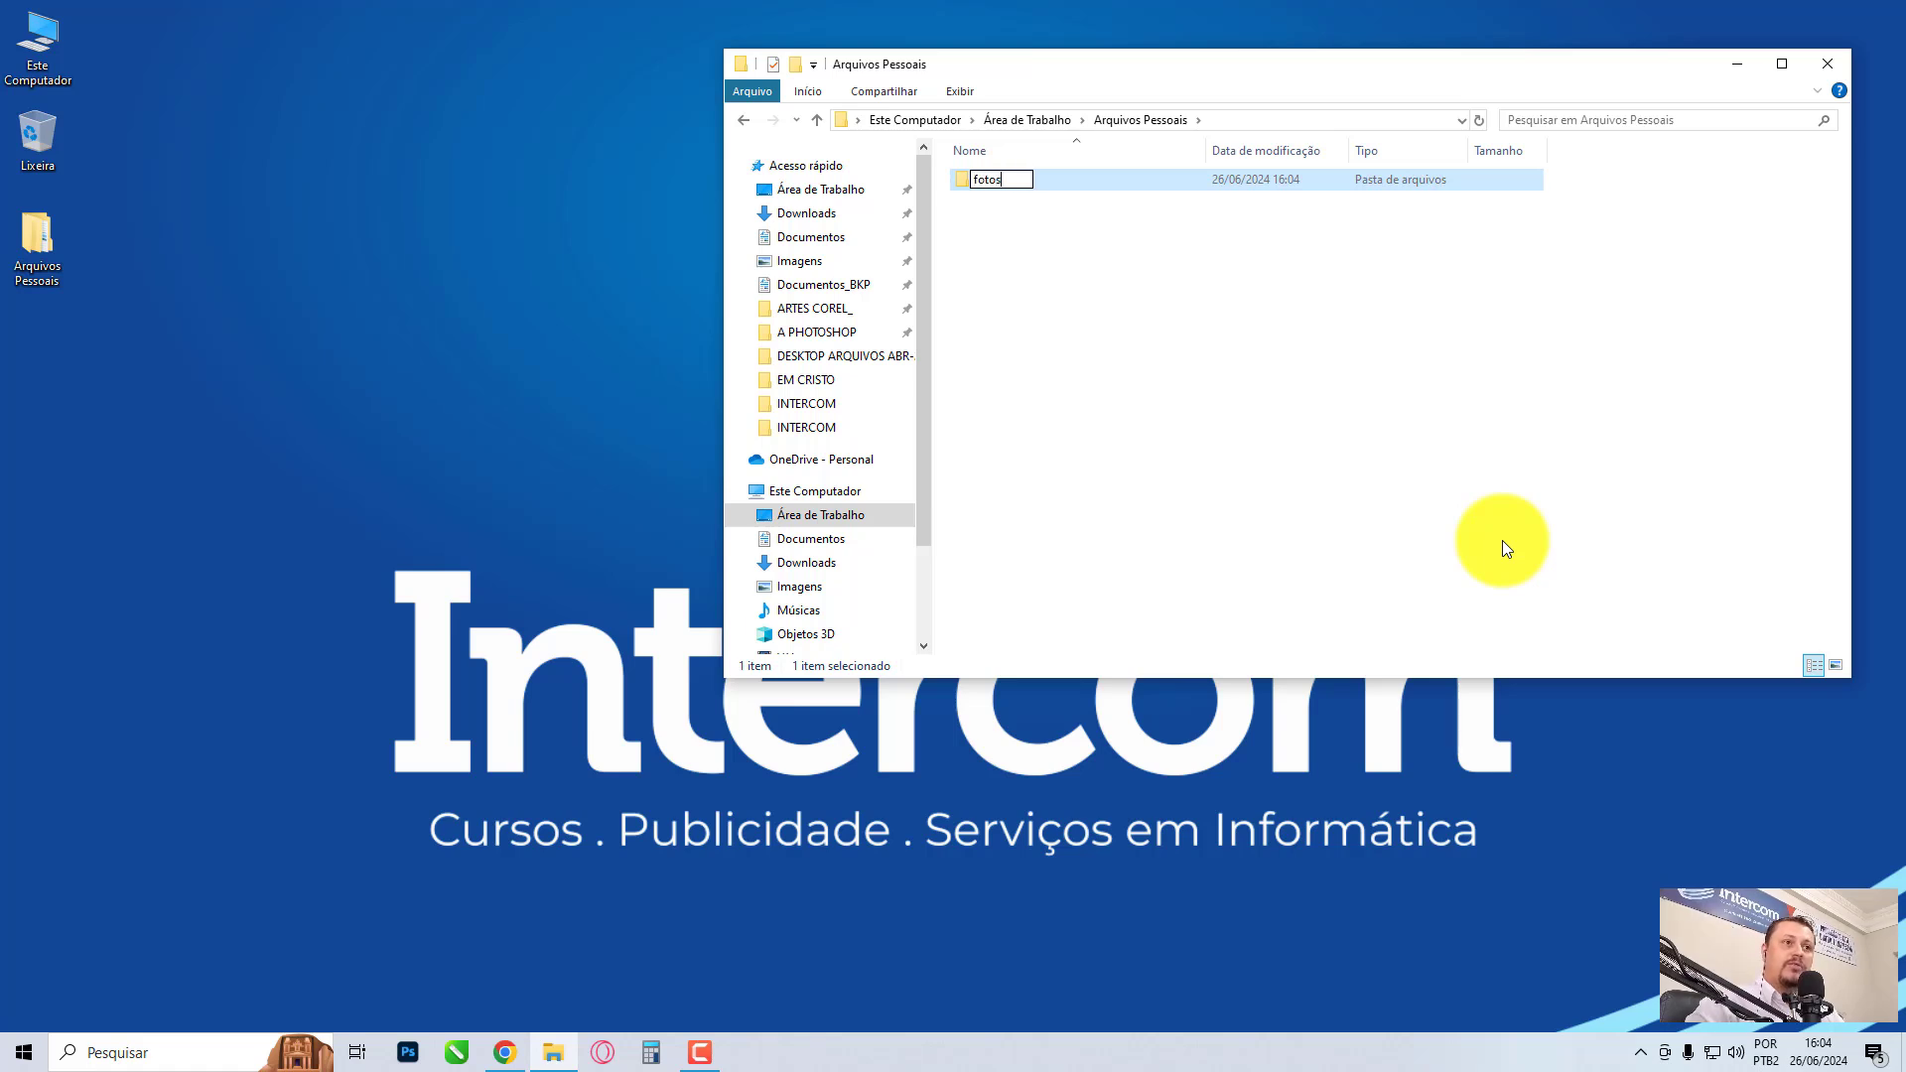
type(" de familia")
key("BackSpace")
key("BackSpace")
key("BackSpace")
key("BackSpace")
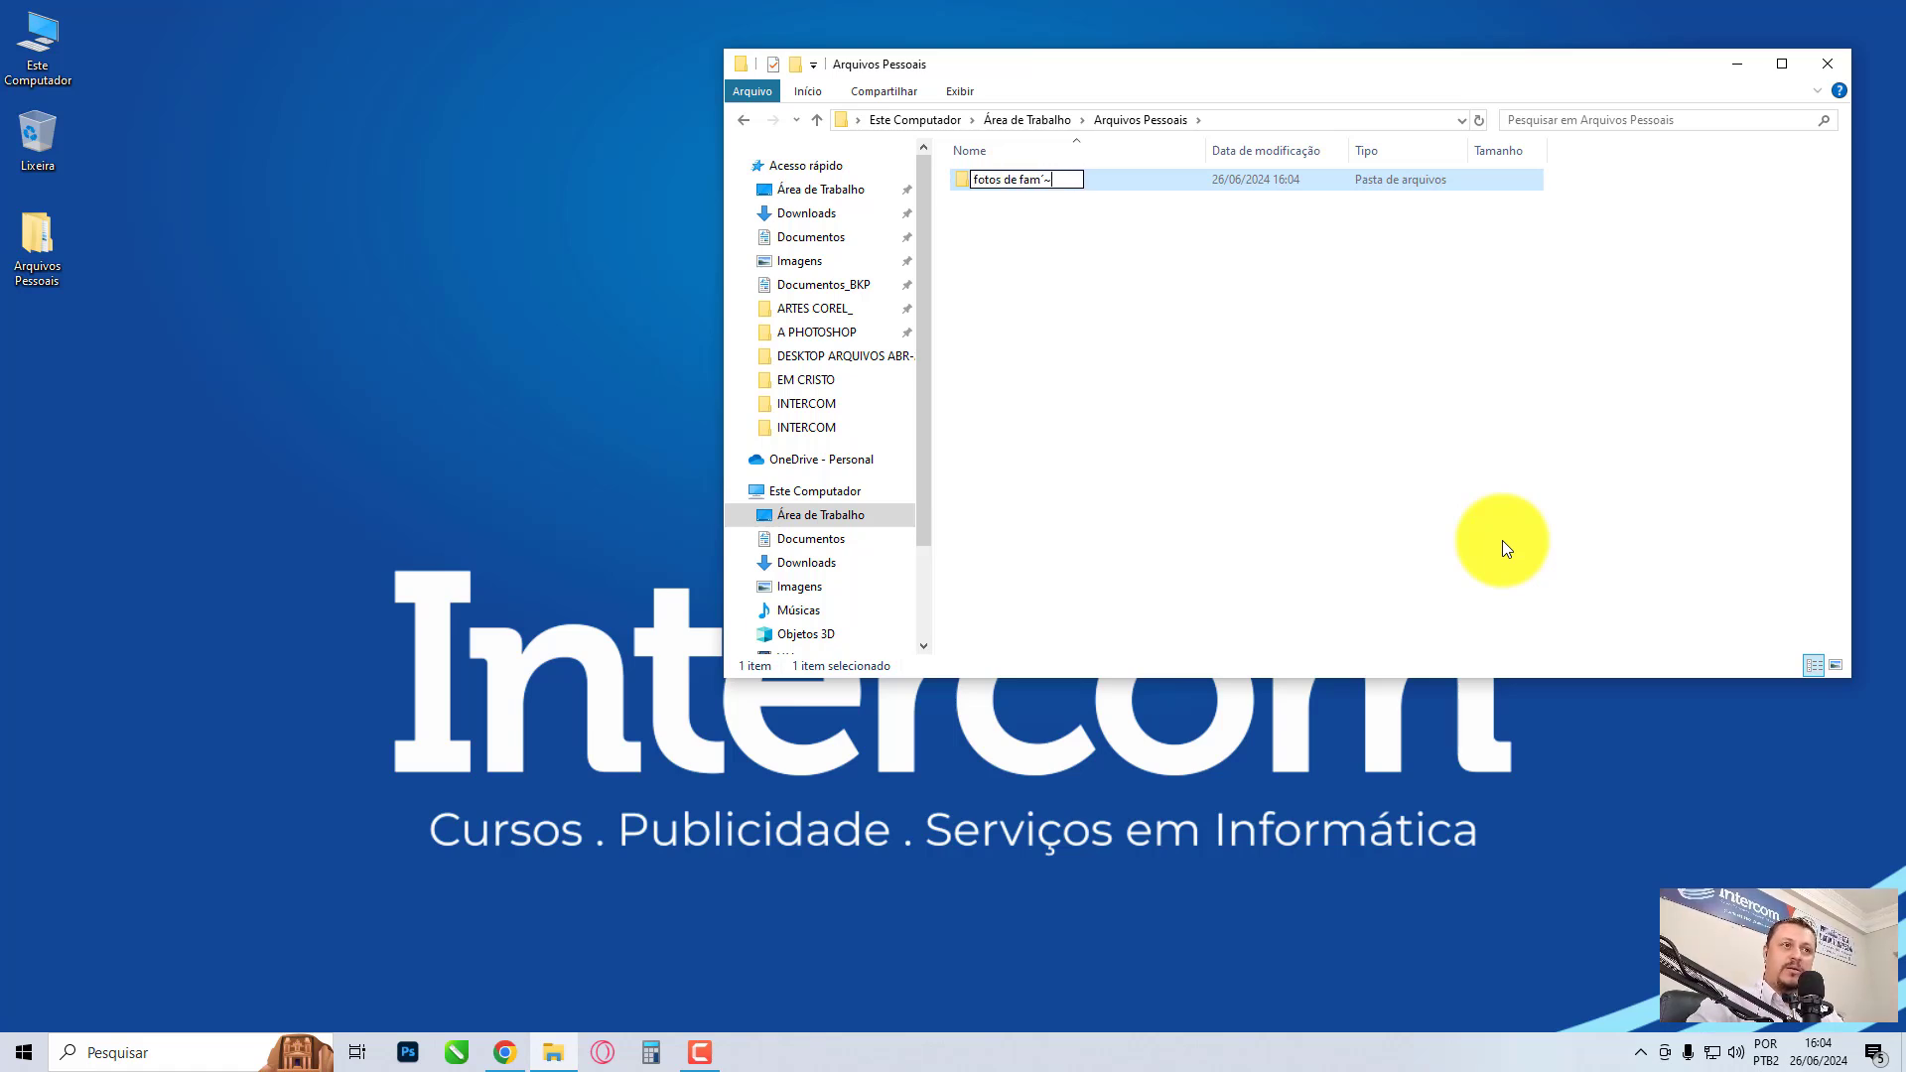
type("ília")
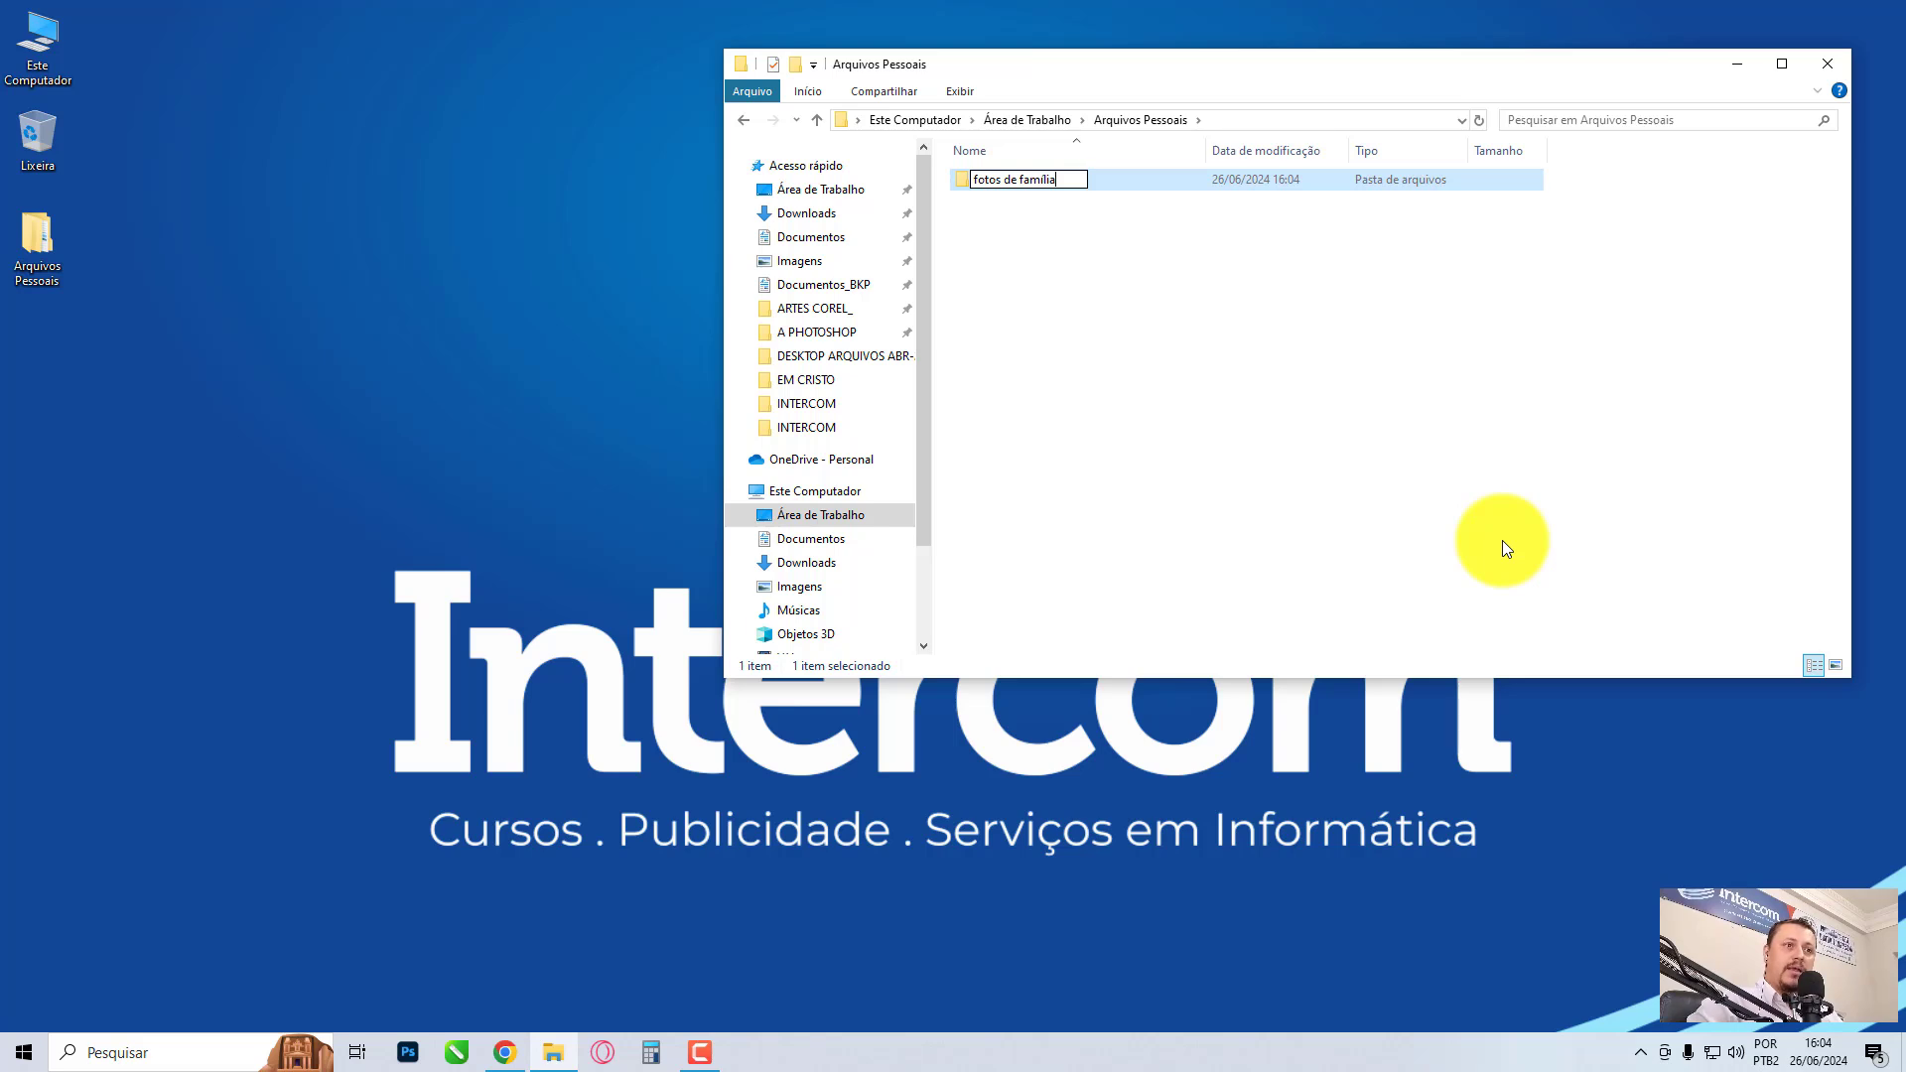
key("Return")
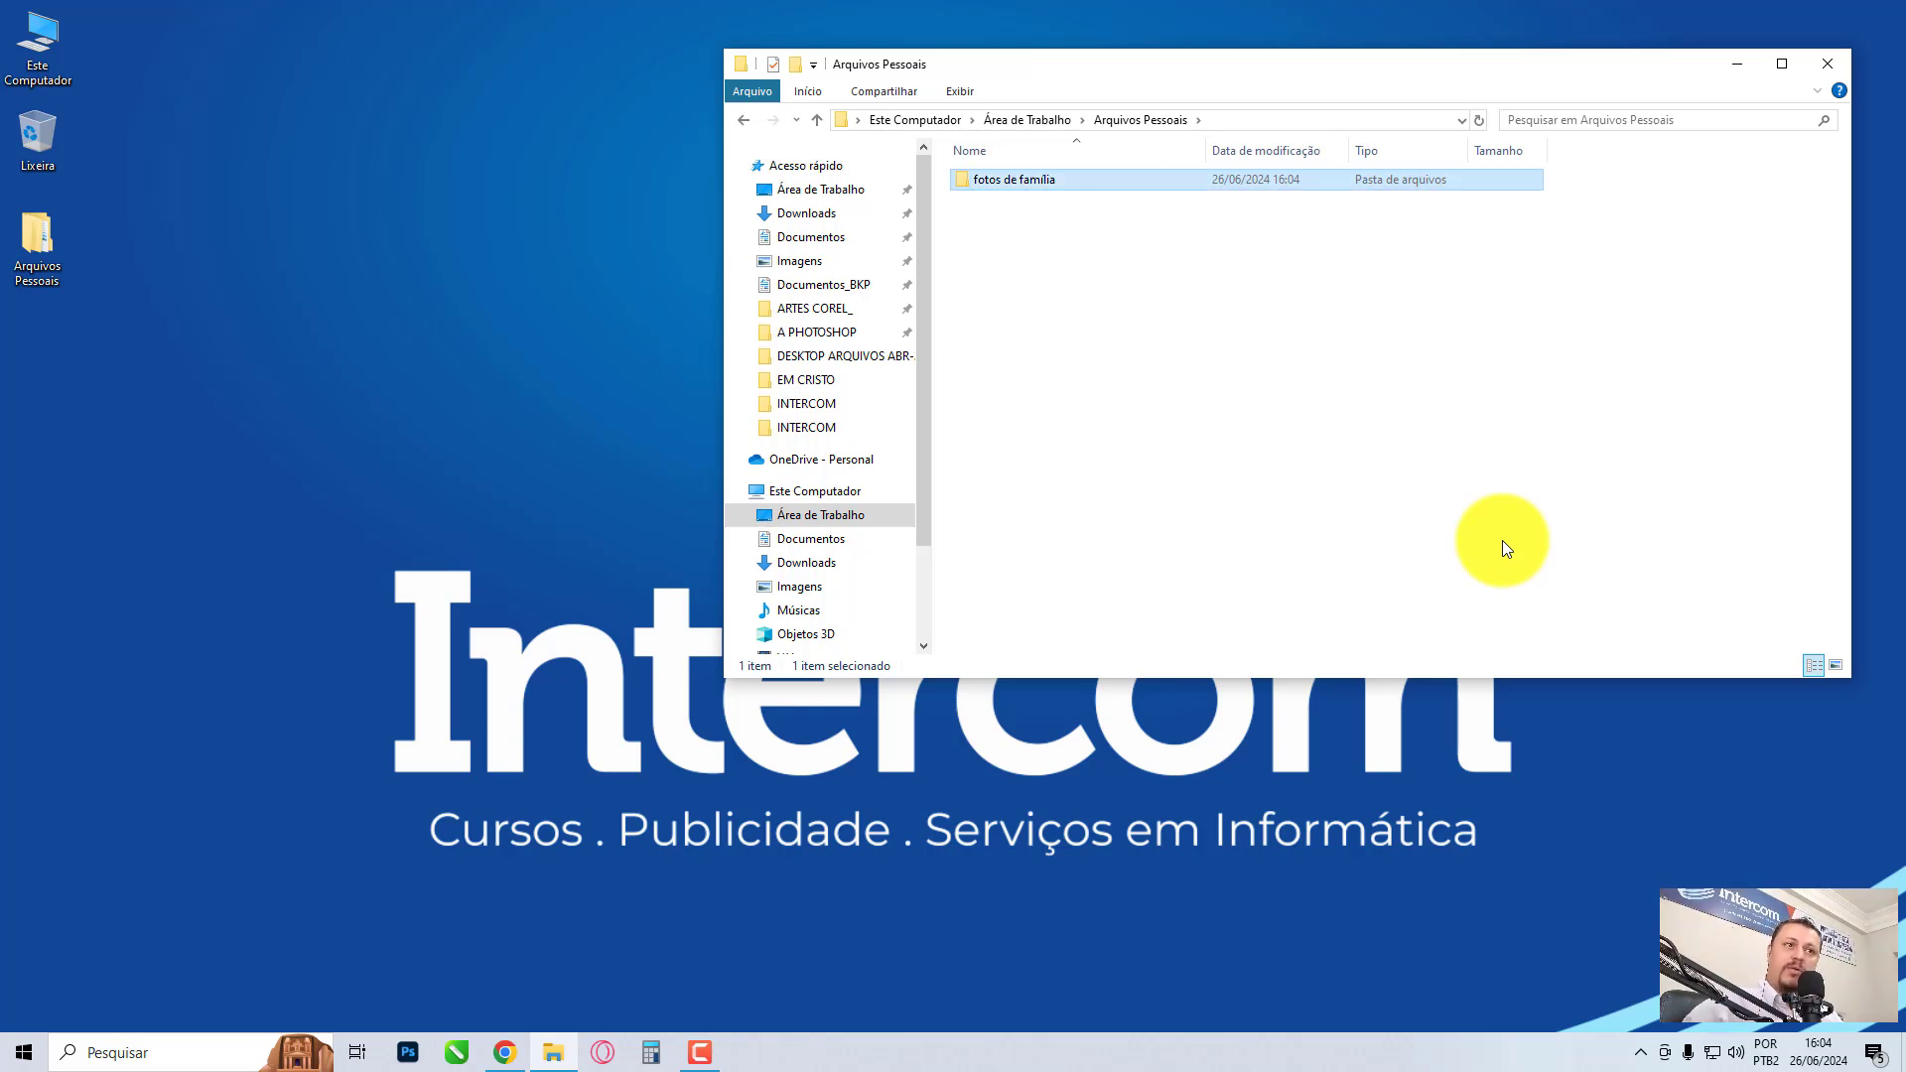
left_click(1166, 368)
Step: Create a new folder named "documentos do trabalho" next to "fotos de família" in Arquivos Pessoais
right_click(1172, 352)
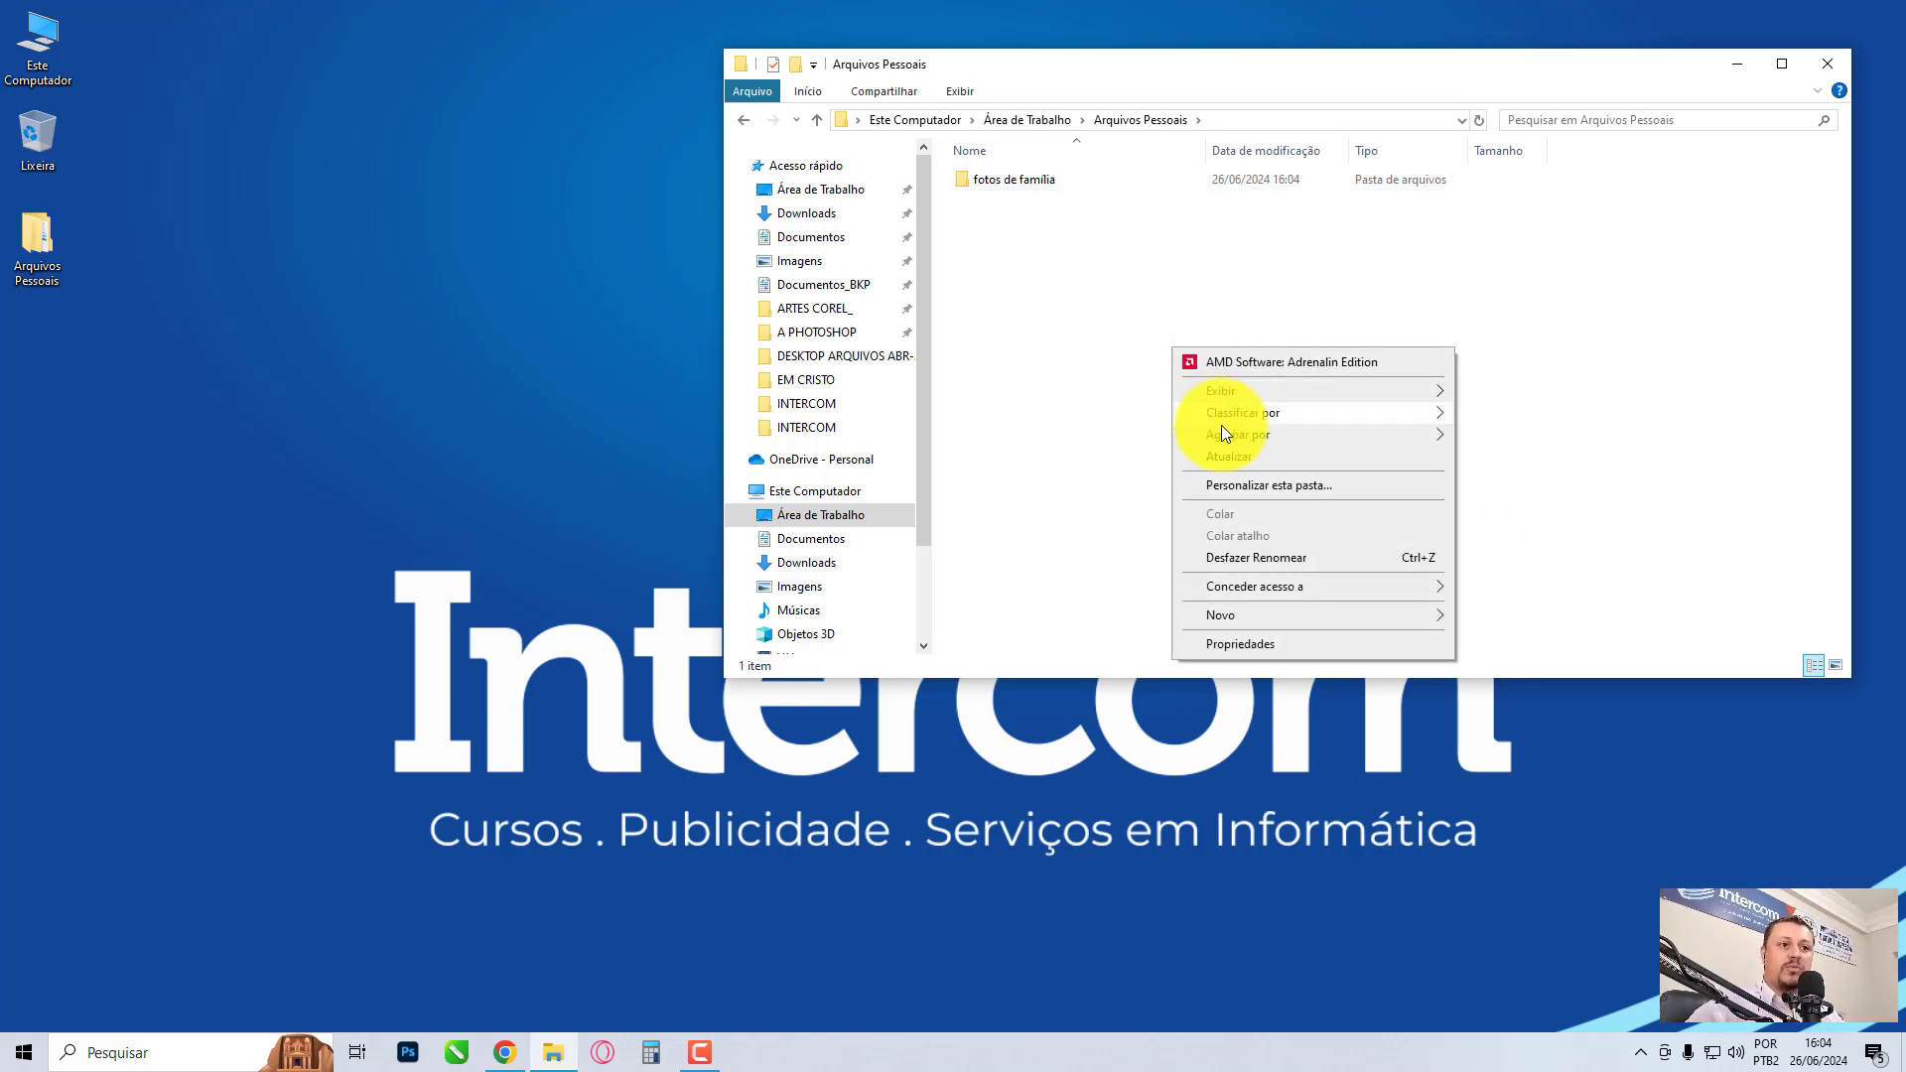
mouse_move(1292, 613)
left_click(1490, 618)
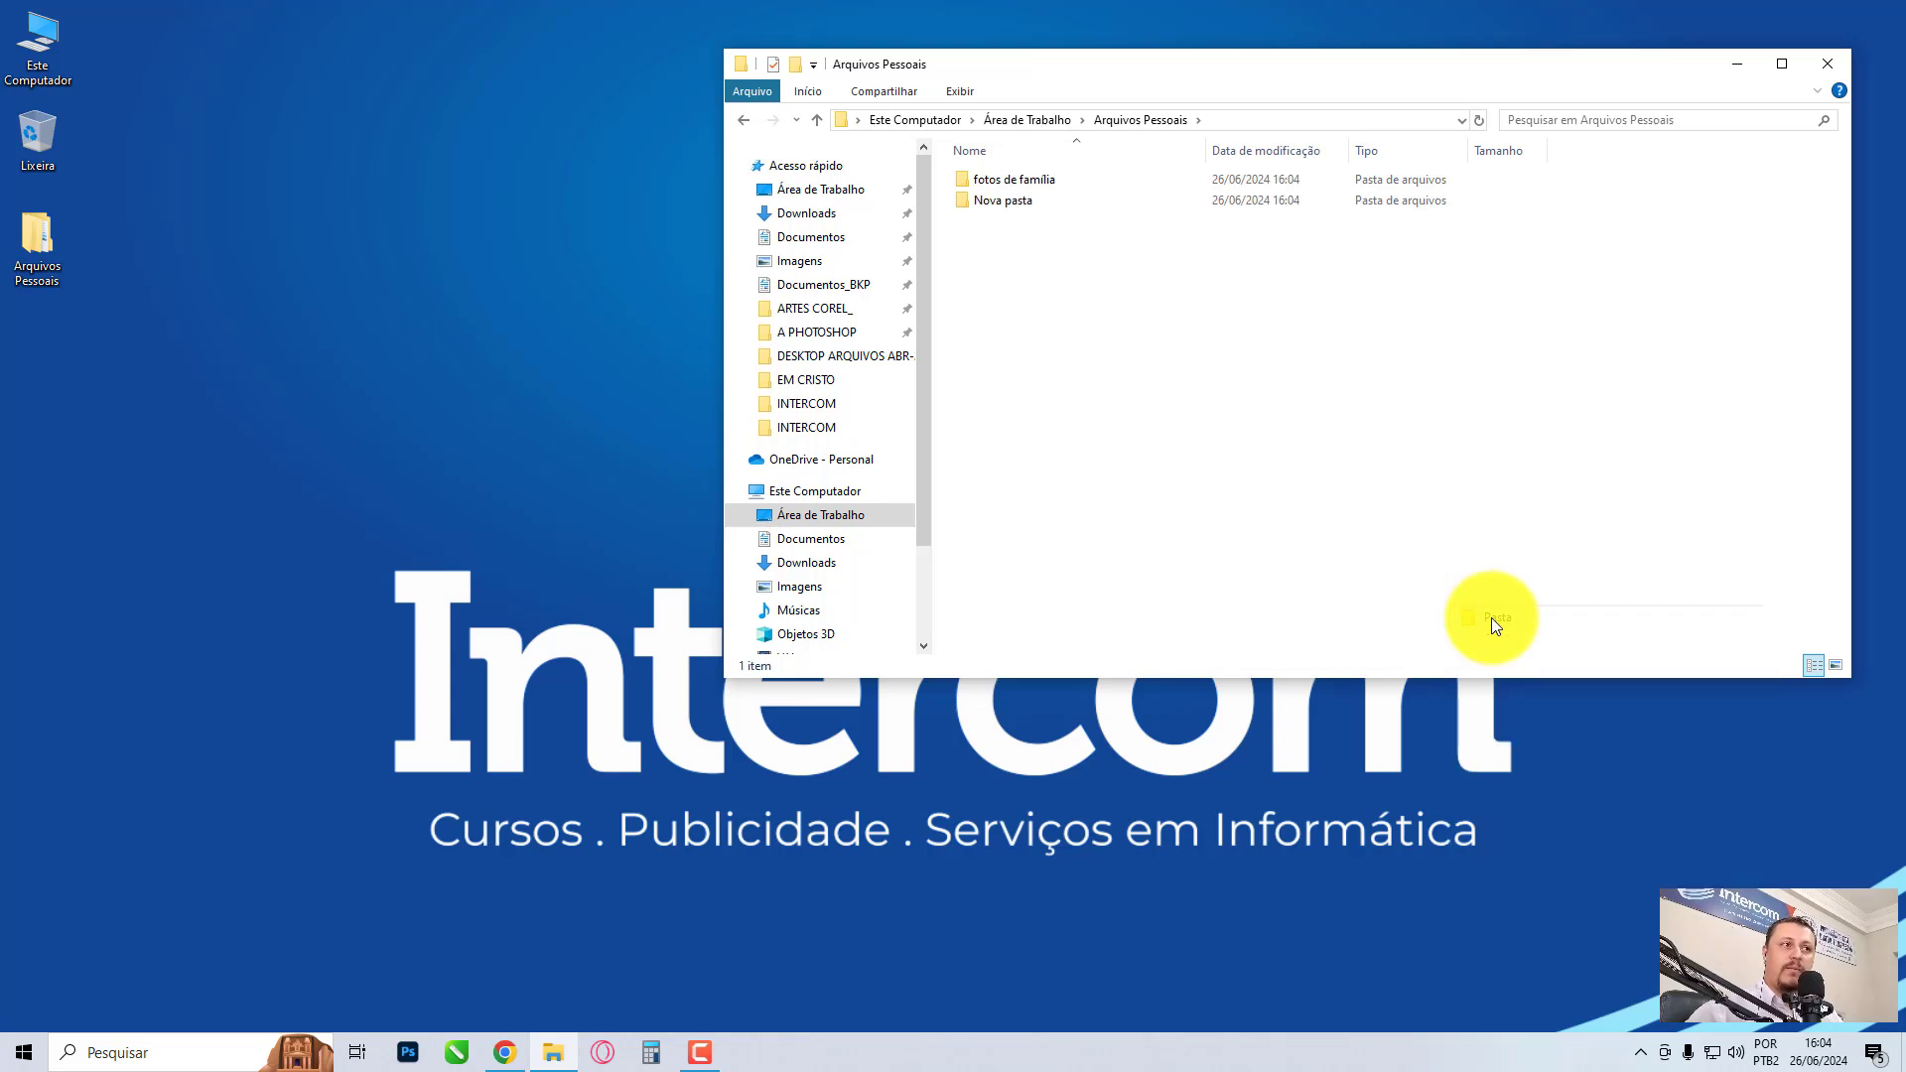
key("BackSpace")
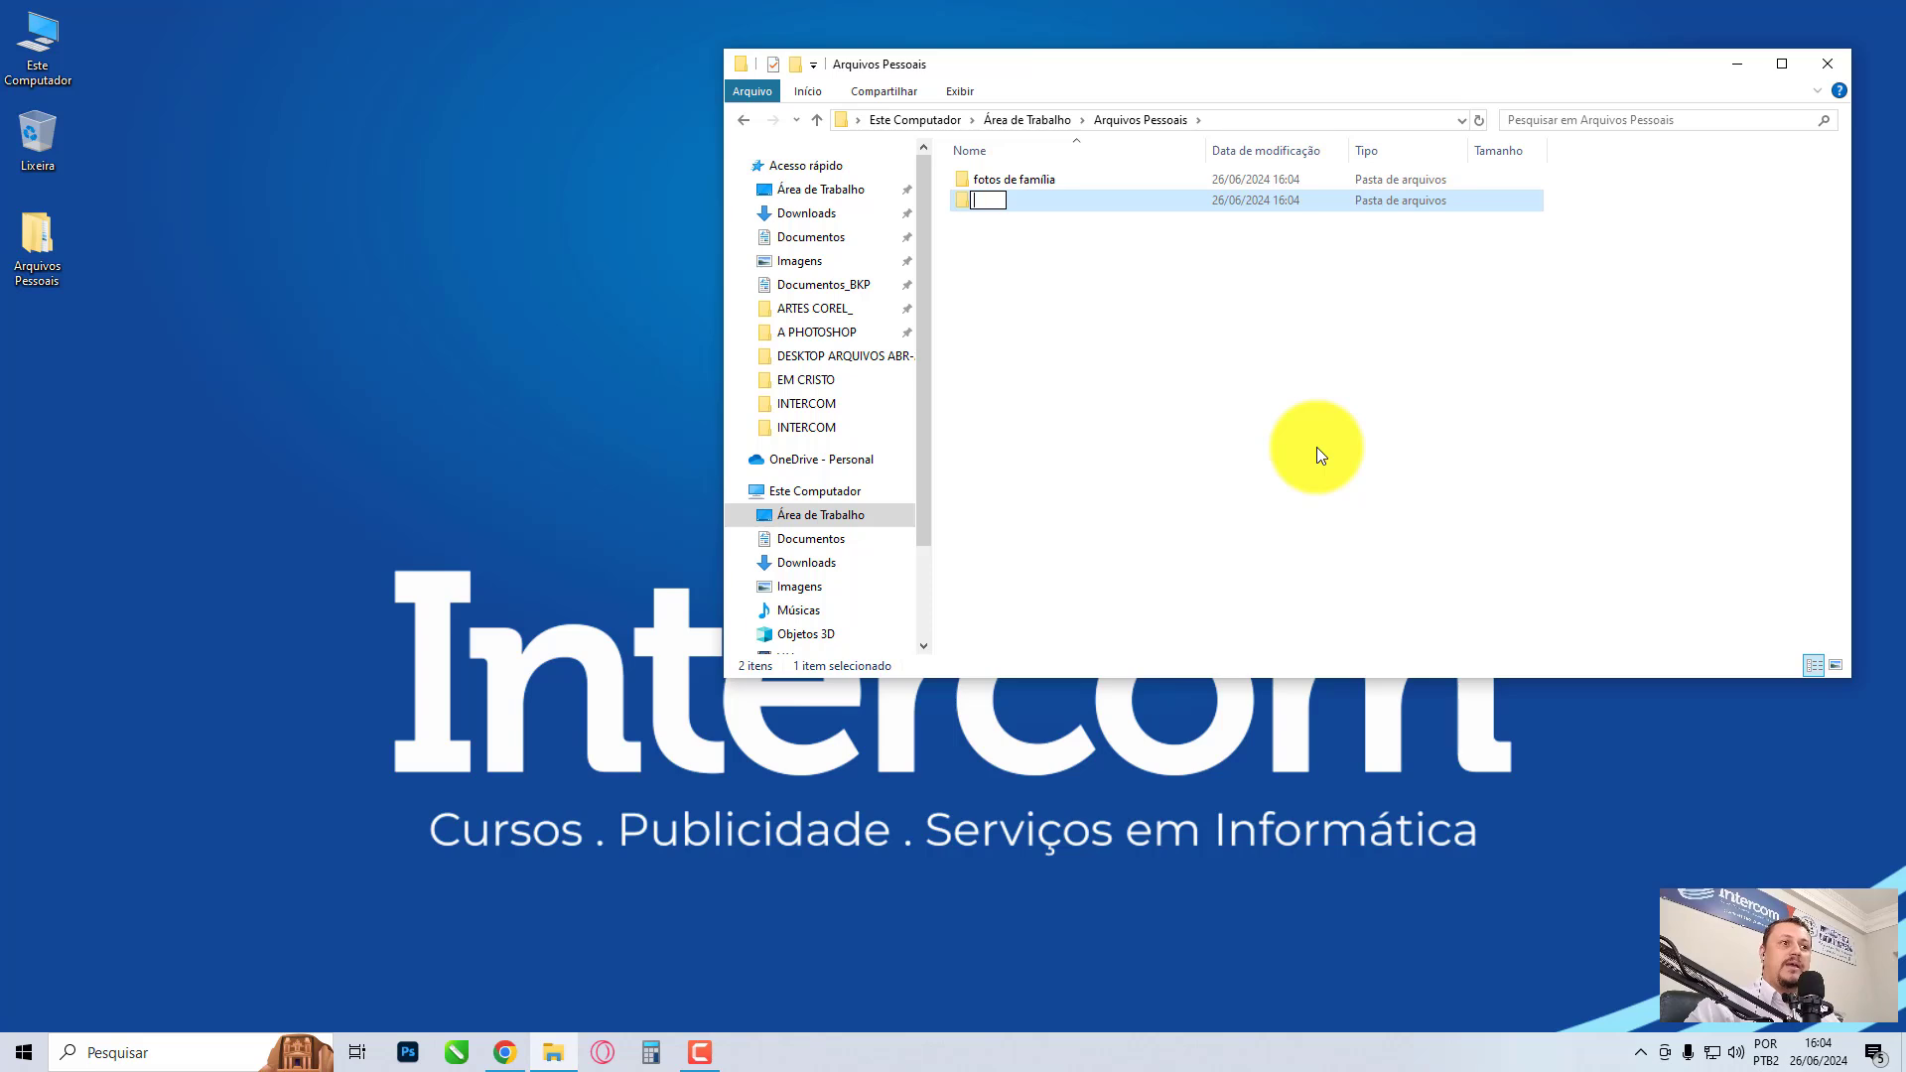
type("documentos do ")
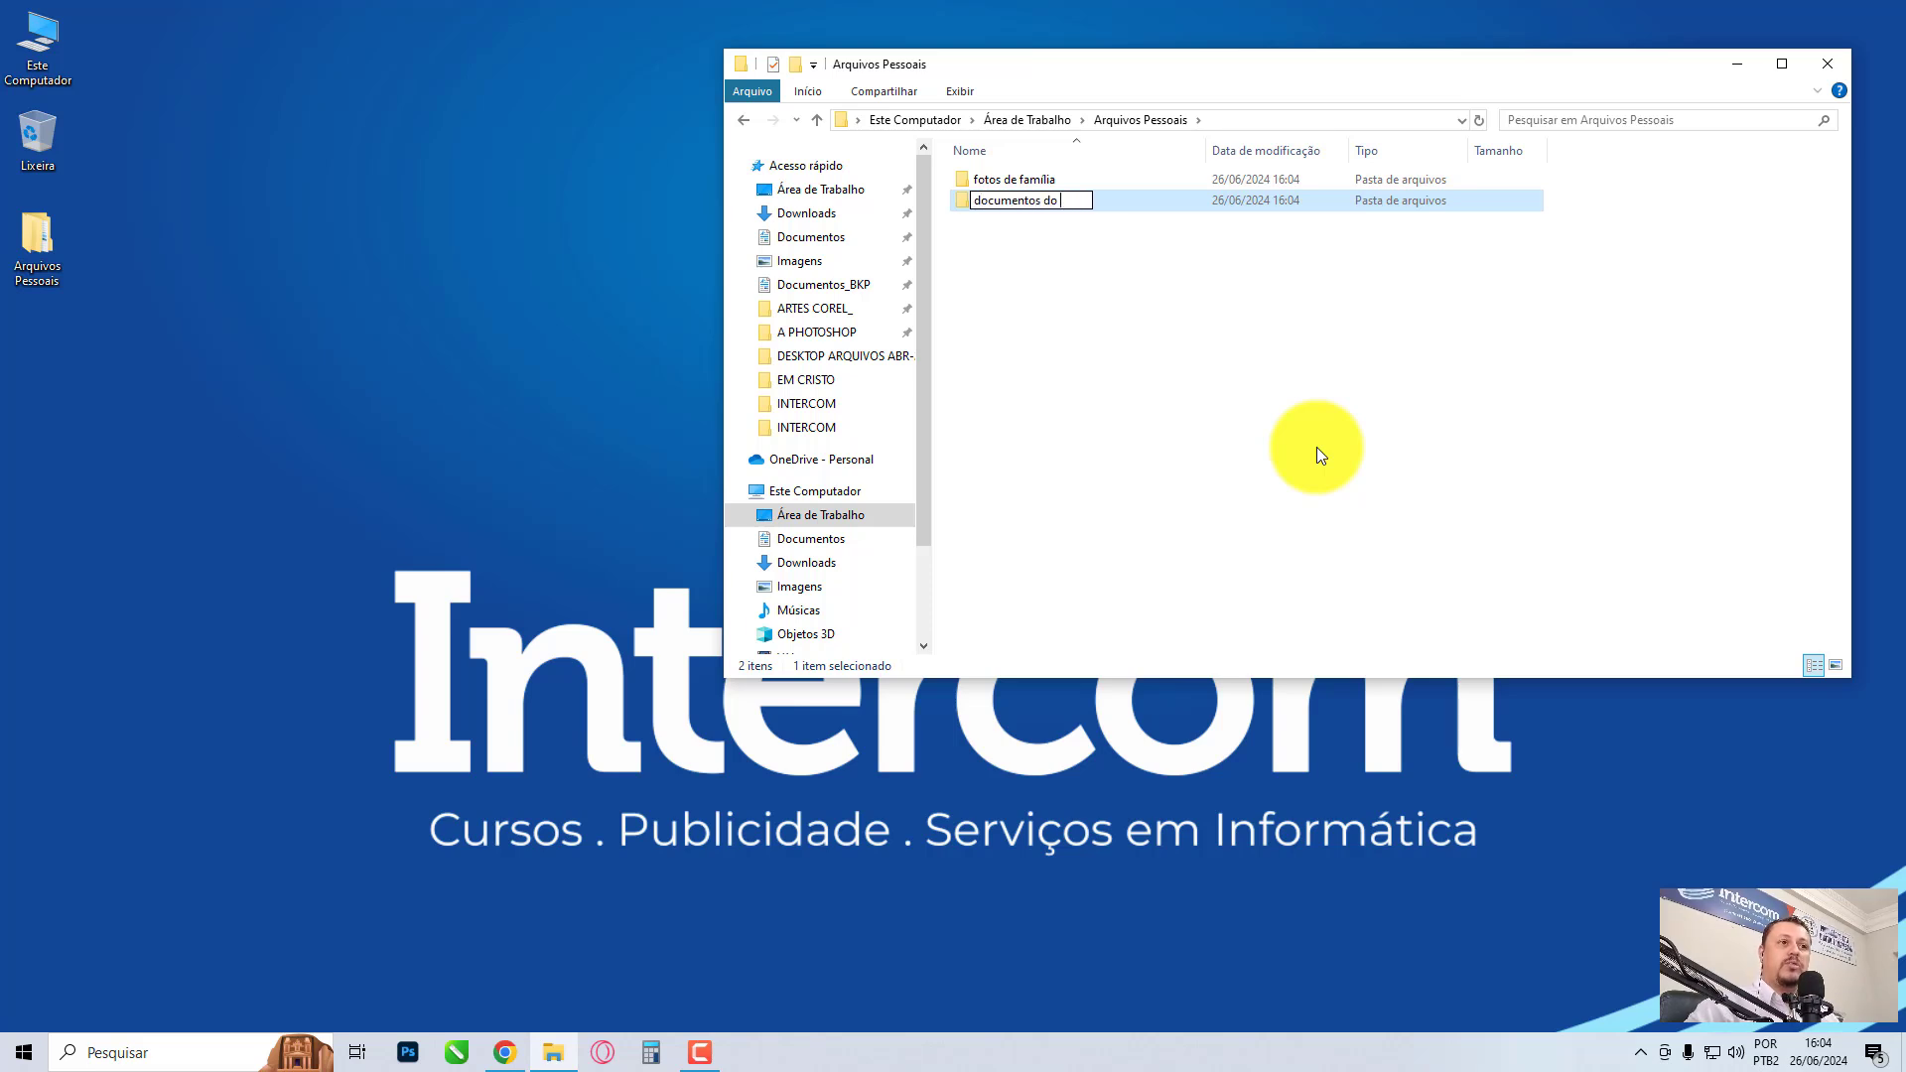
type("trabalho")
key("Return")
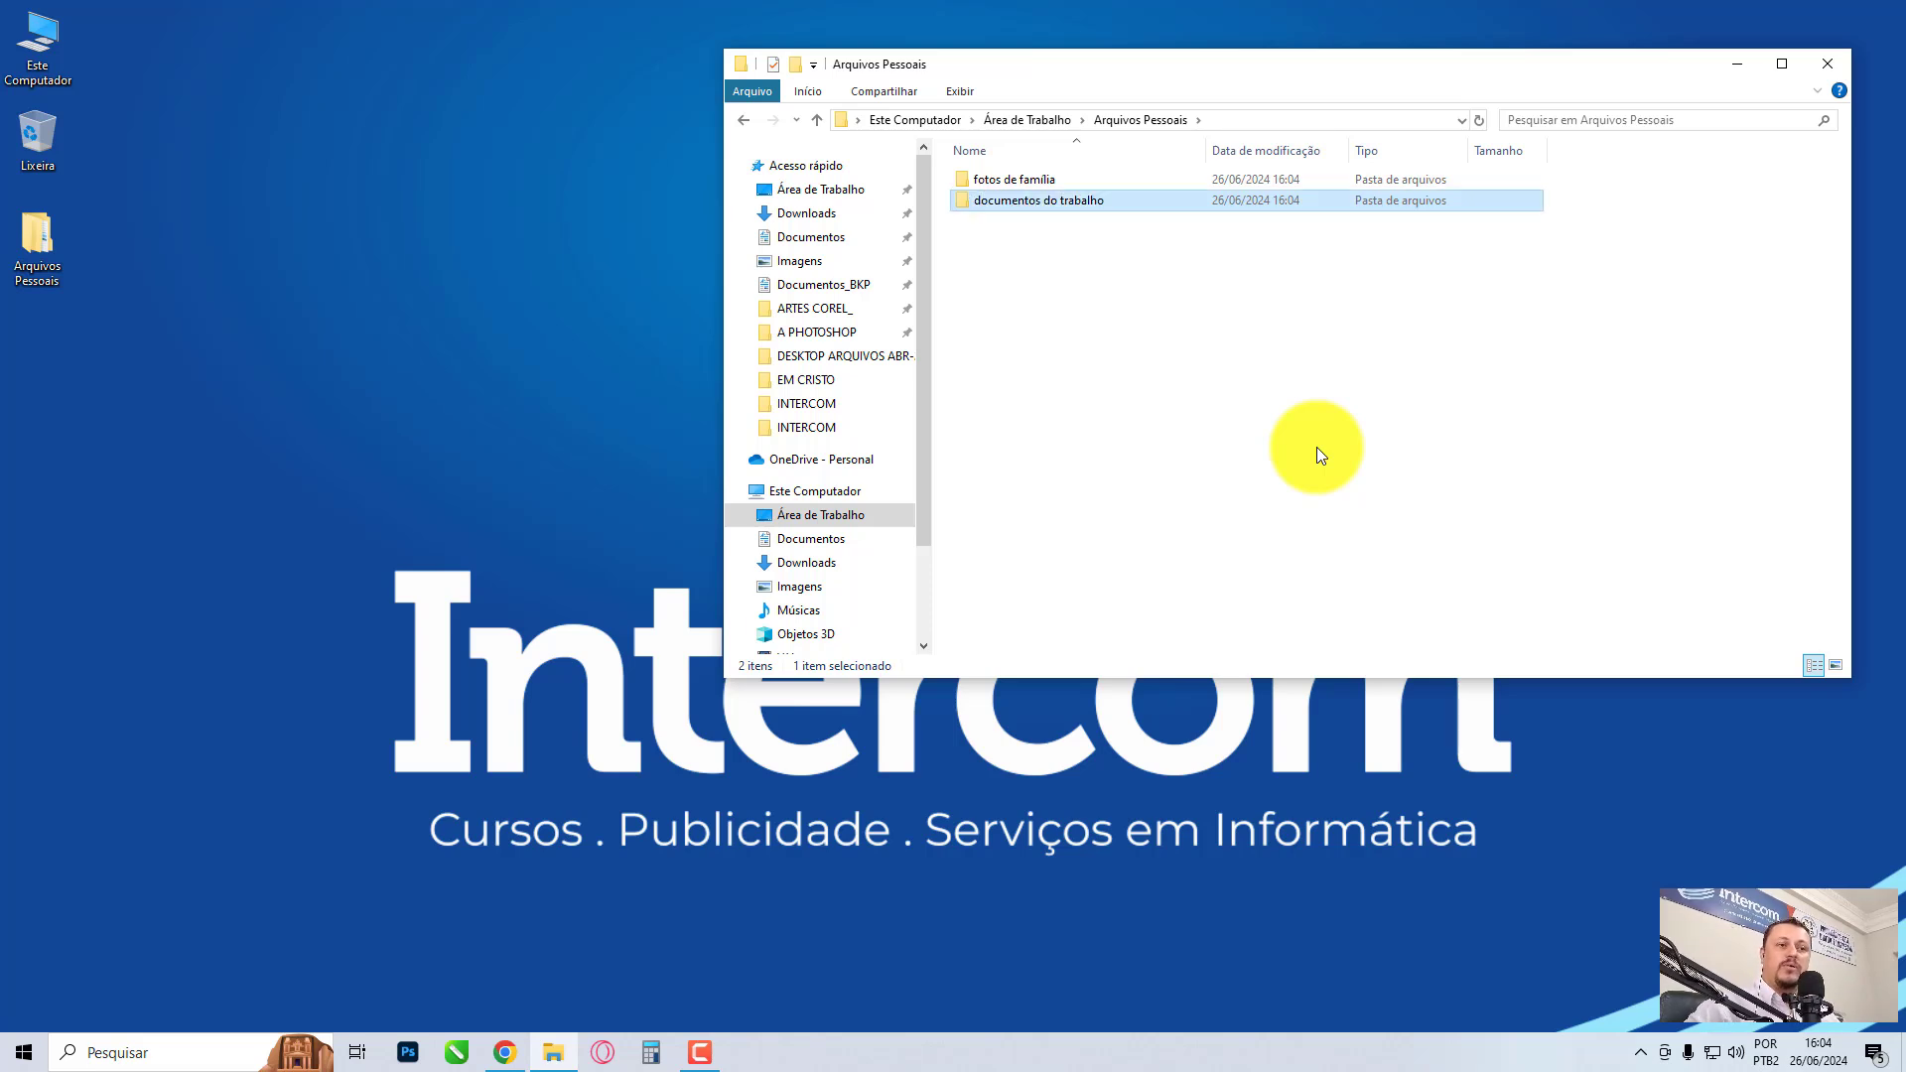
left_click(1317, 447)
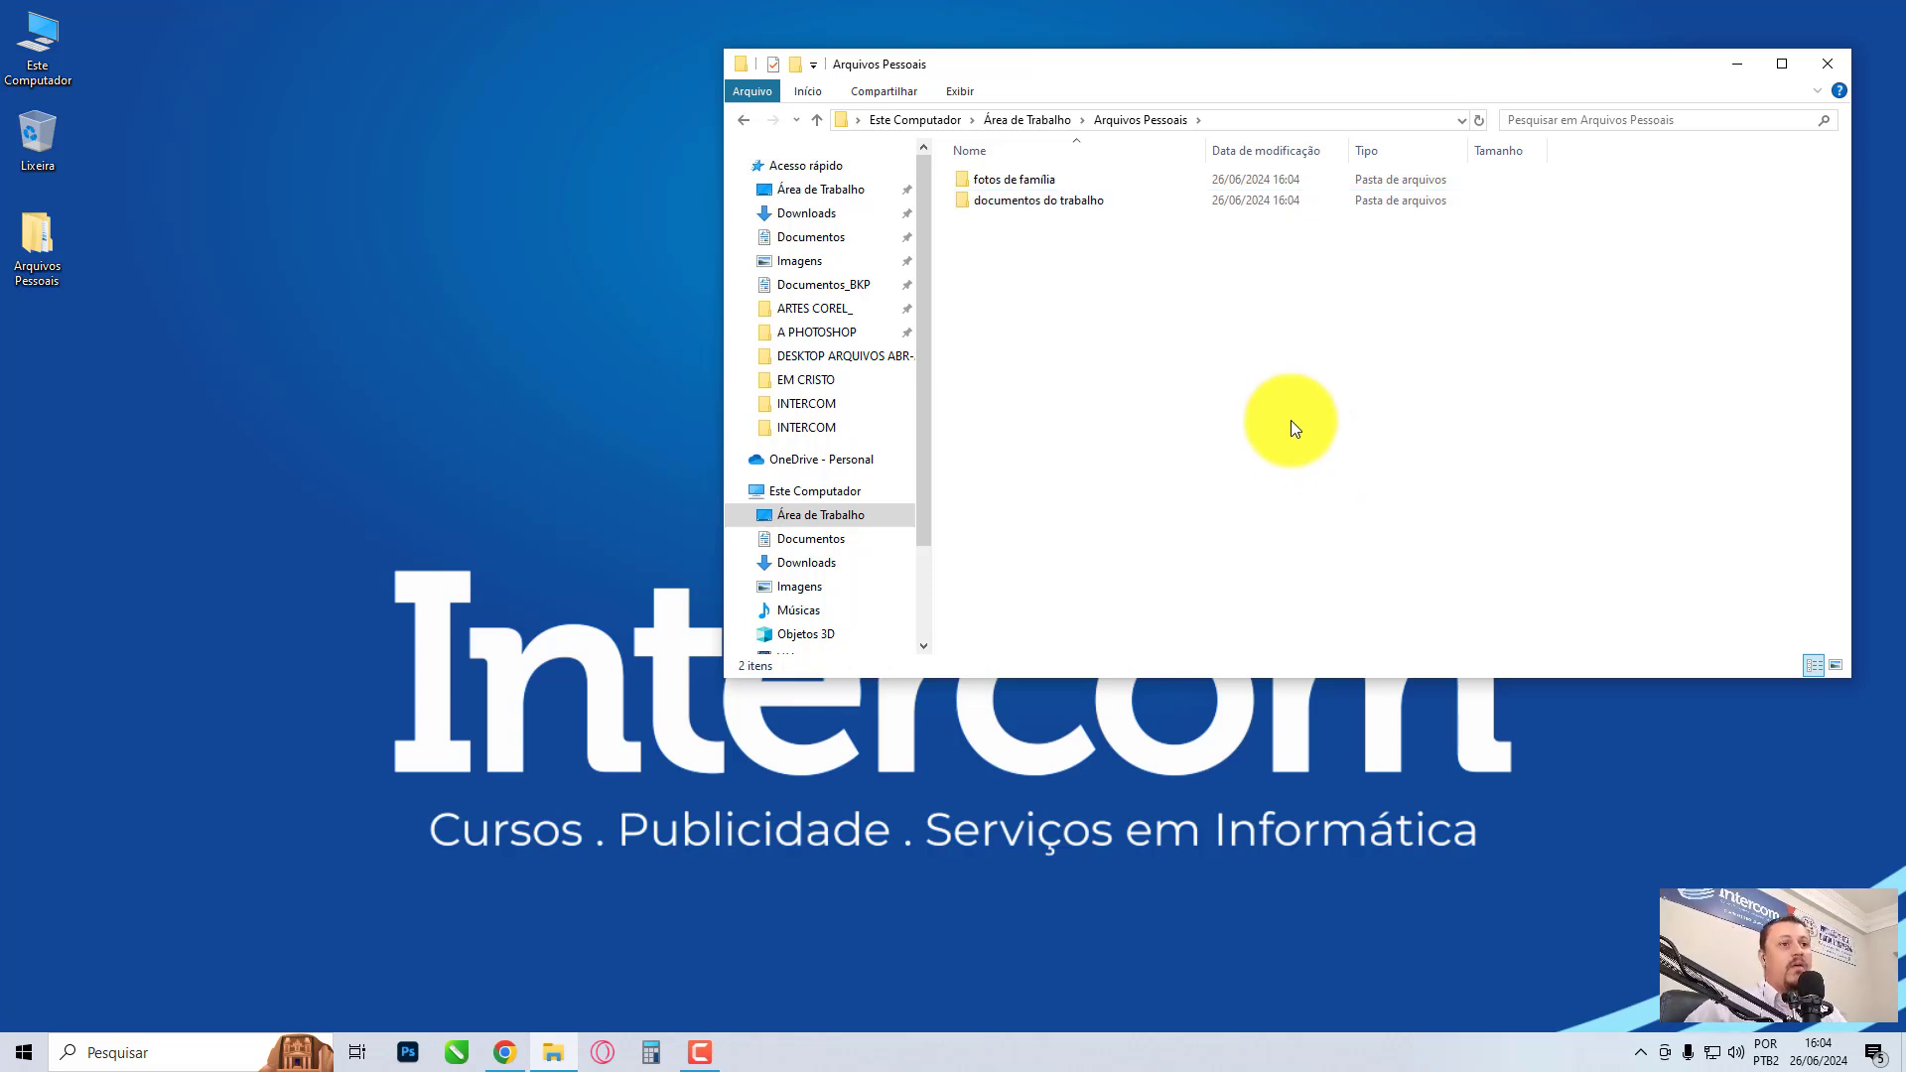
Step: Create another new folder in Arquivos Pessoais and name it "comidas favoridas"
right_click(1237, 333)
mouse_move(1297, 606)
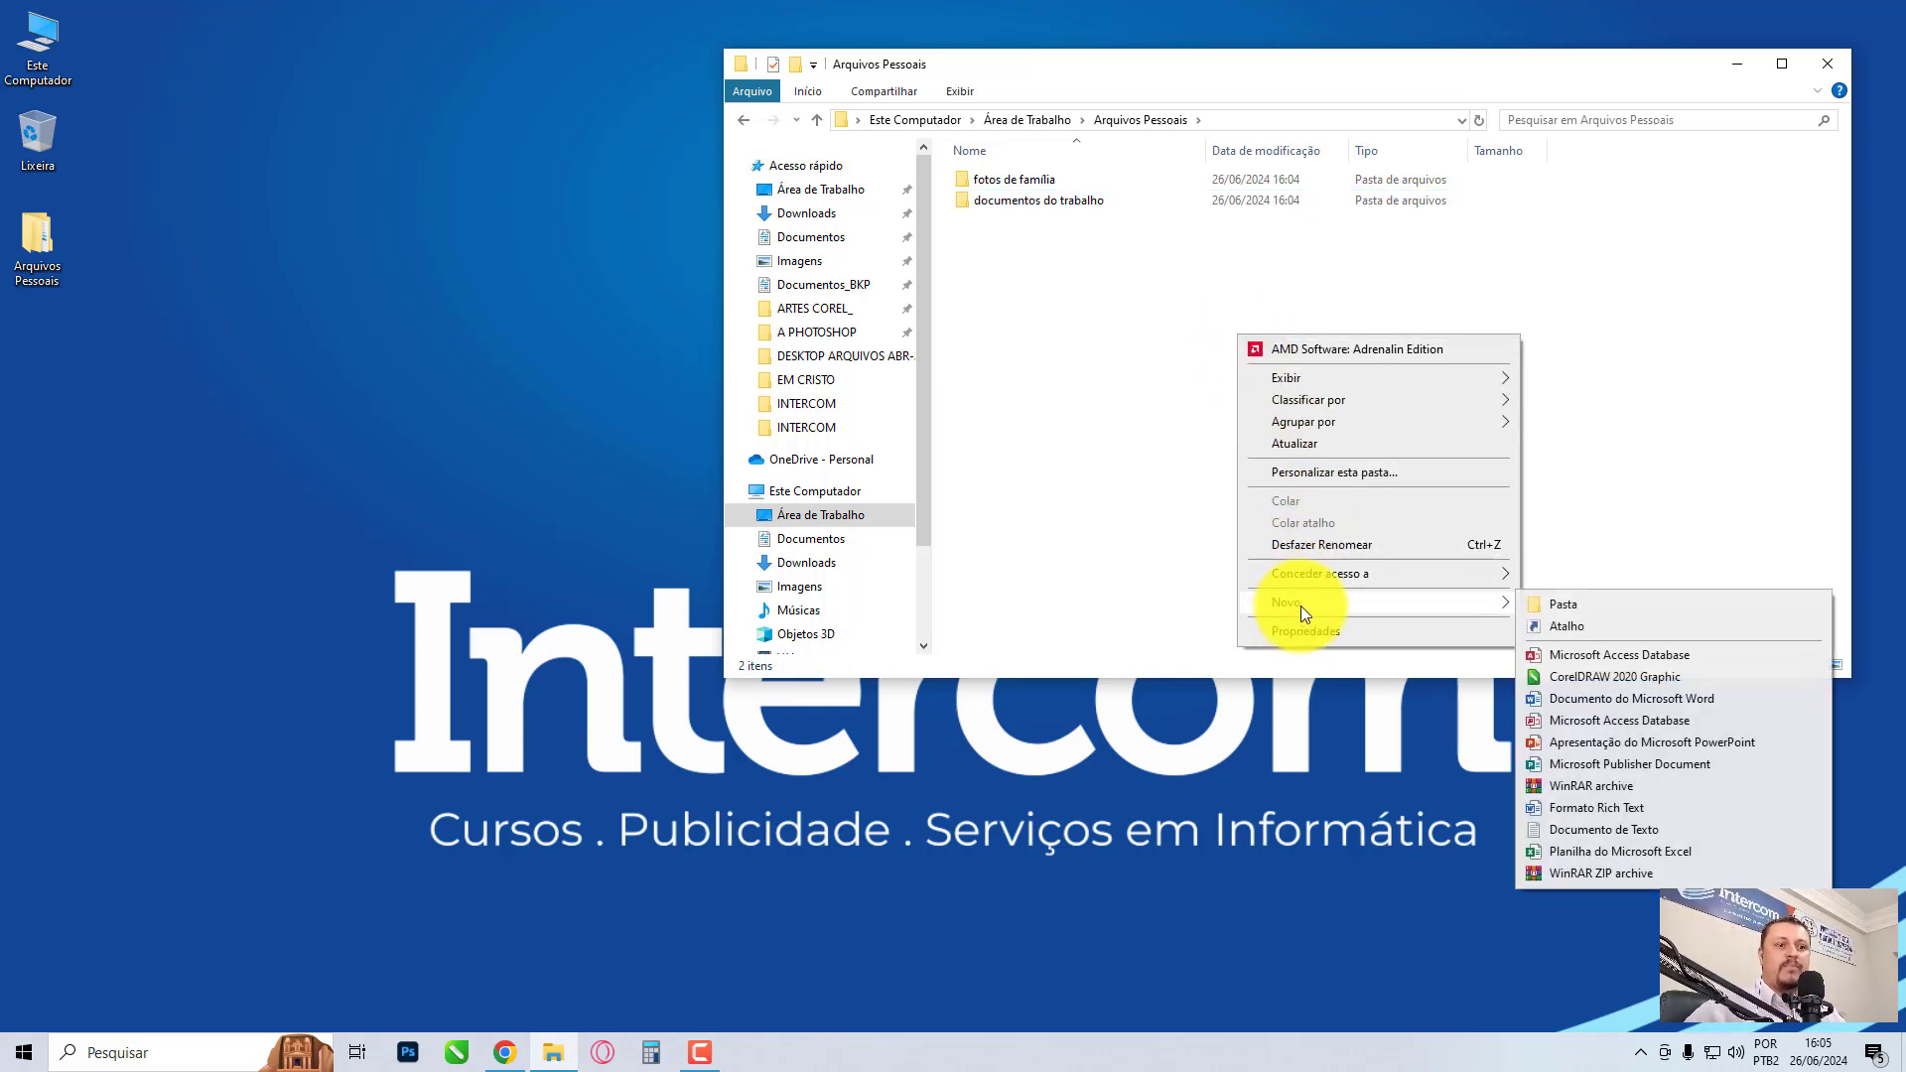
left_click(1554, 607)
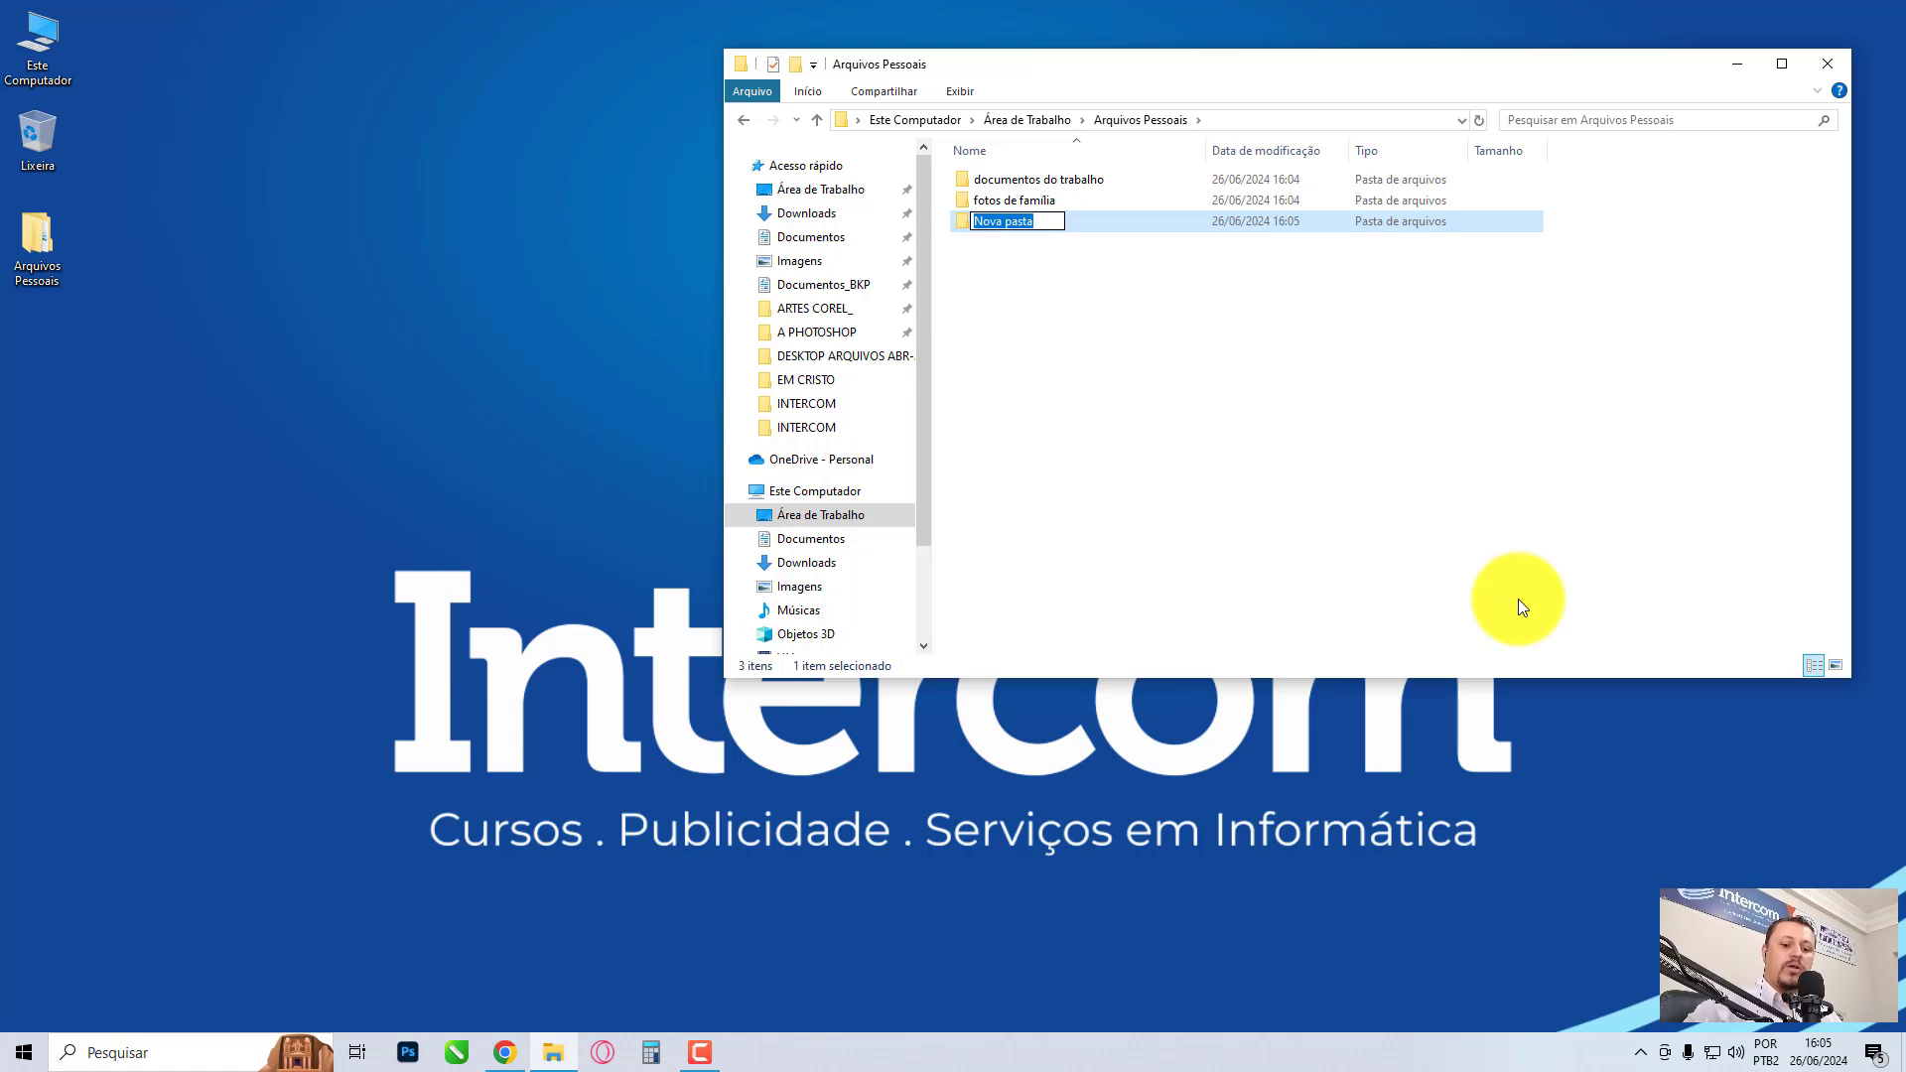
key("BackSpace")
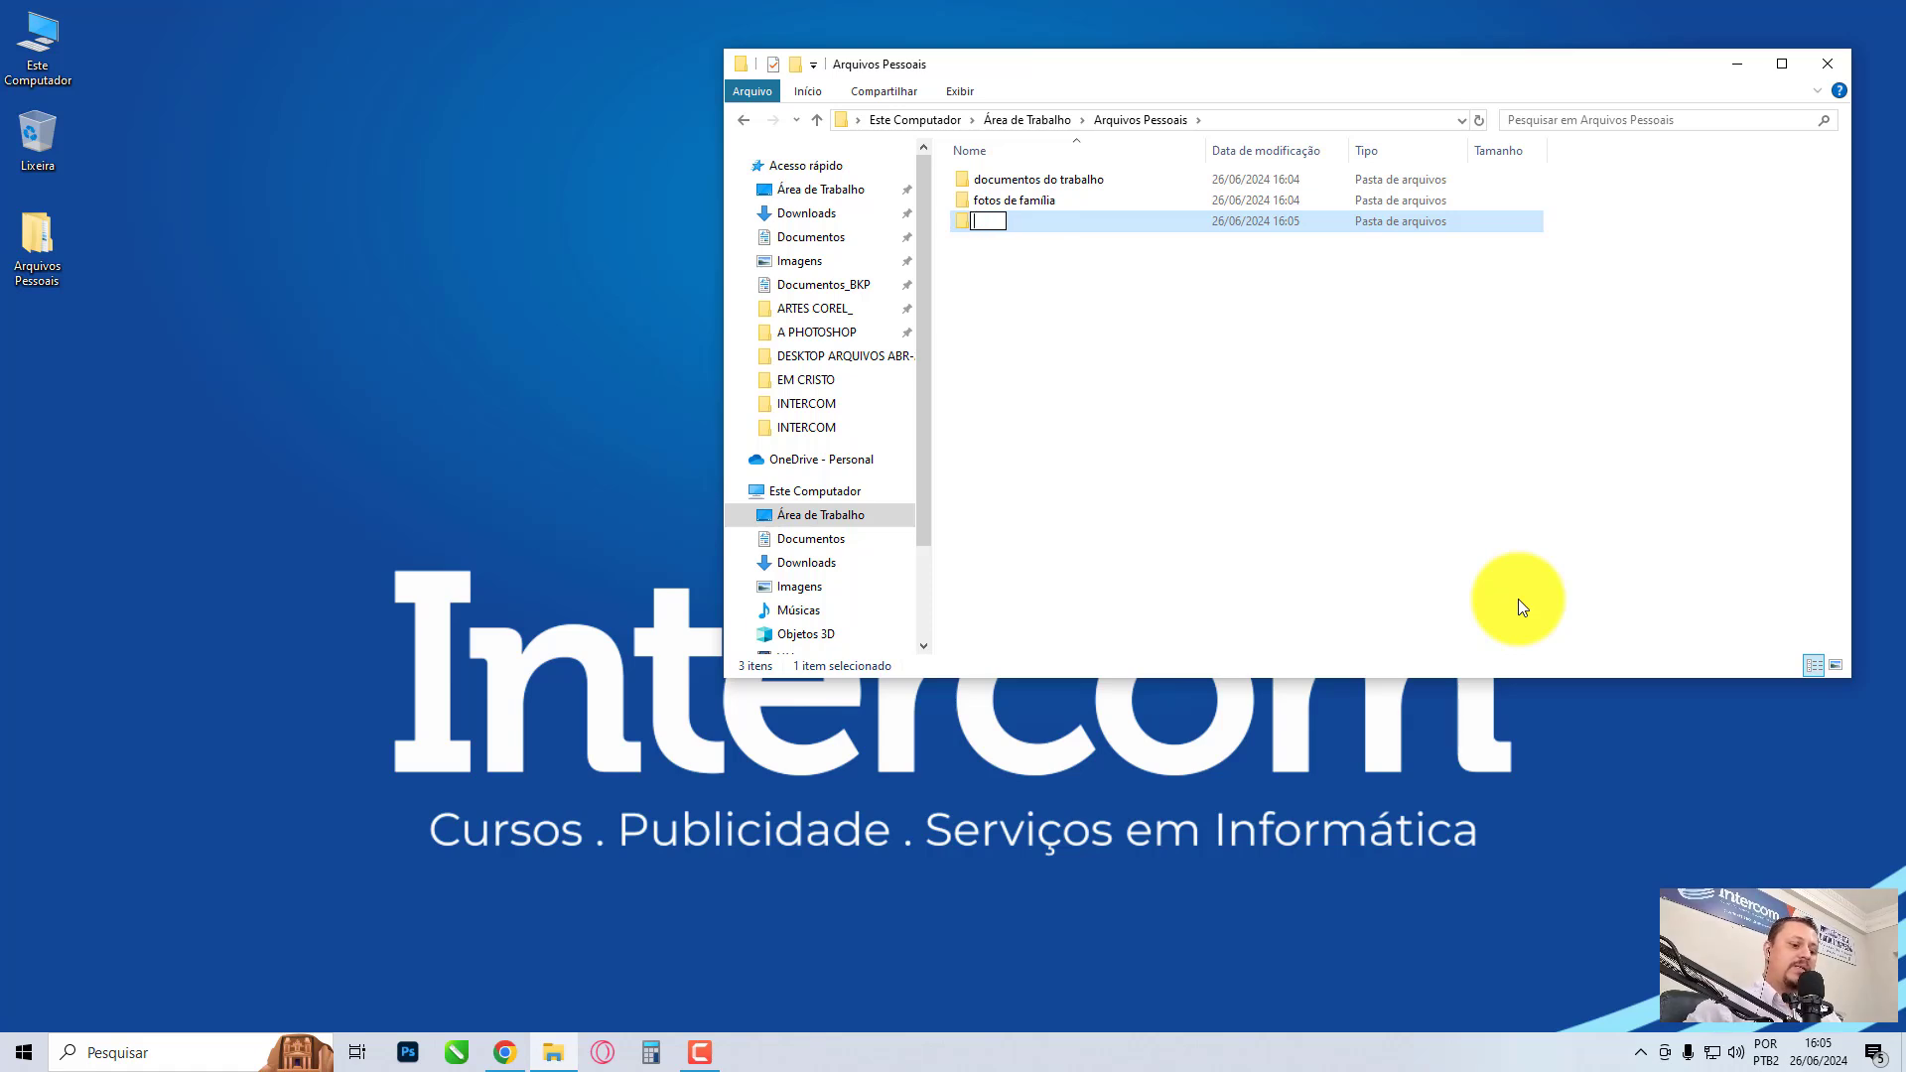
type("com")
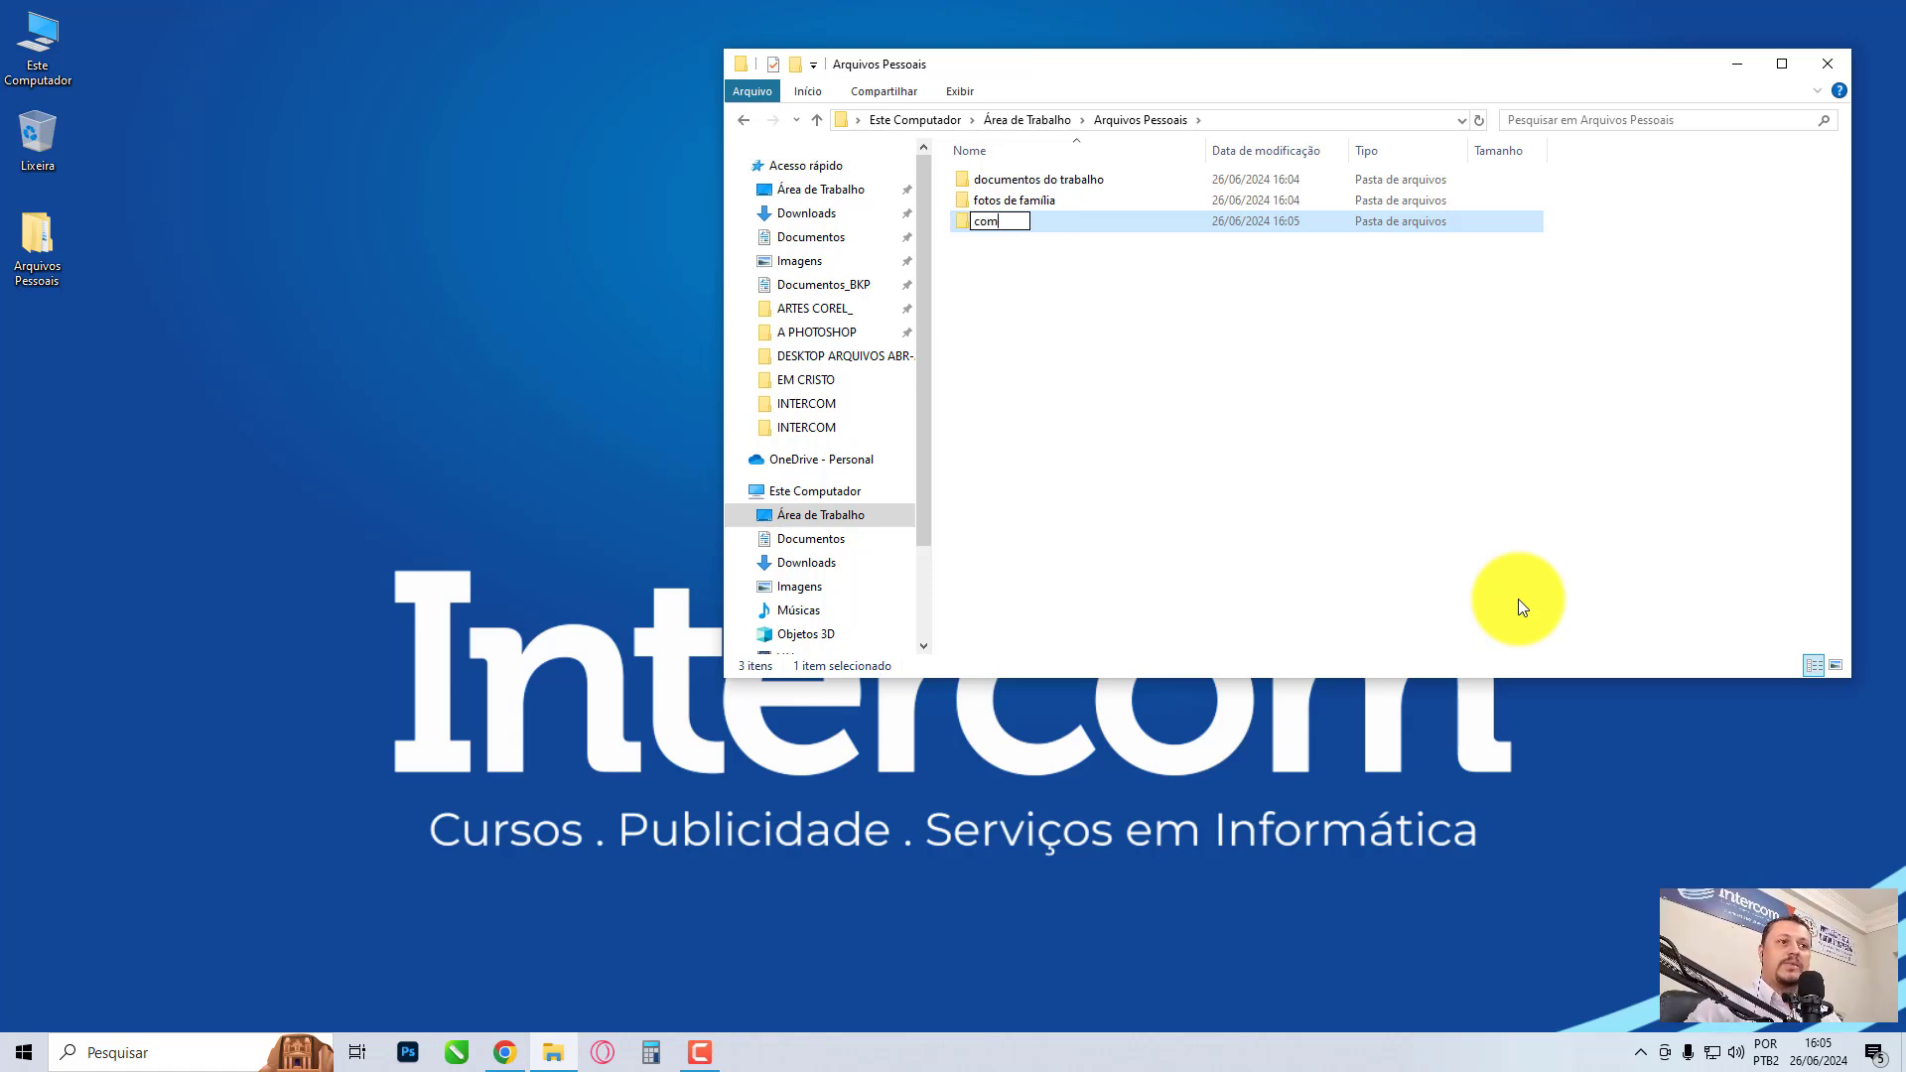
type("idas favoritas")
key("Return")
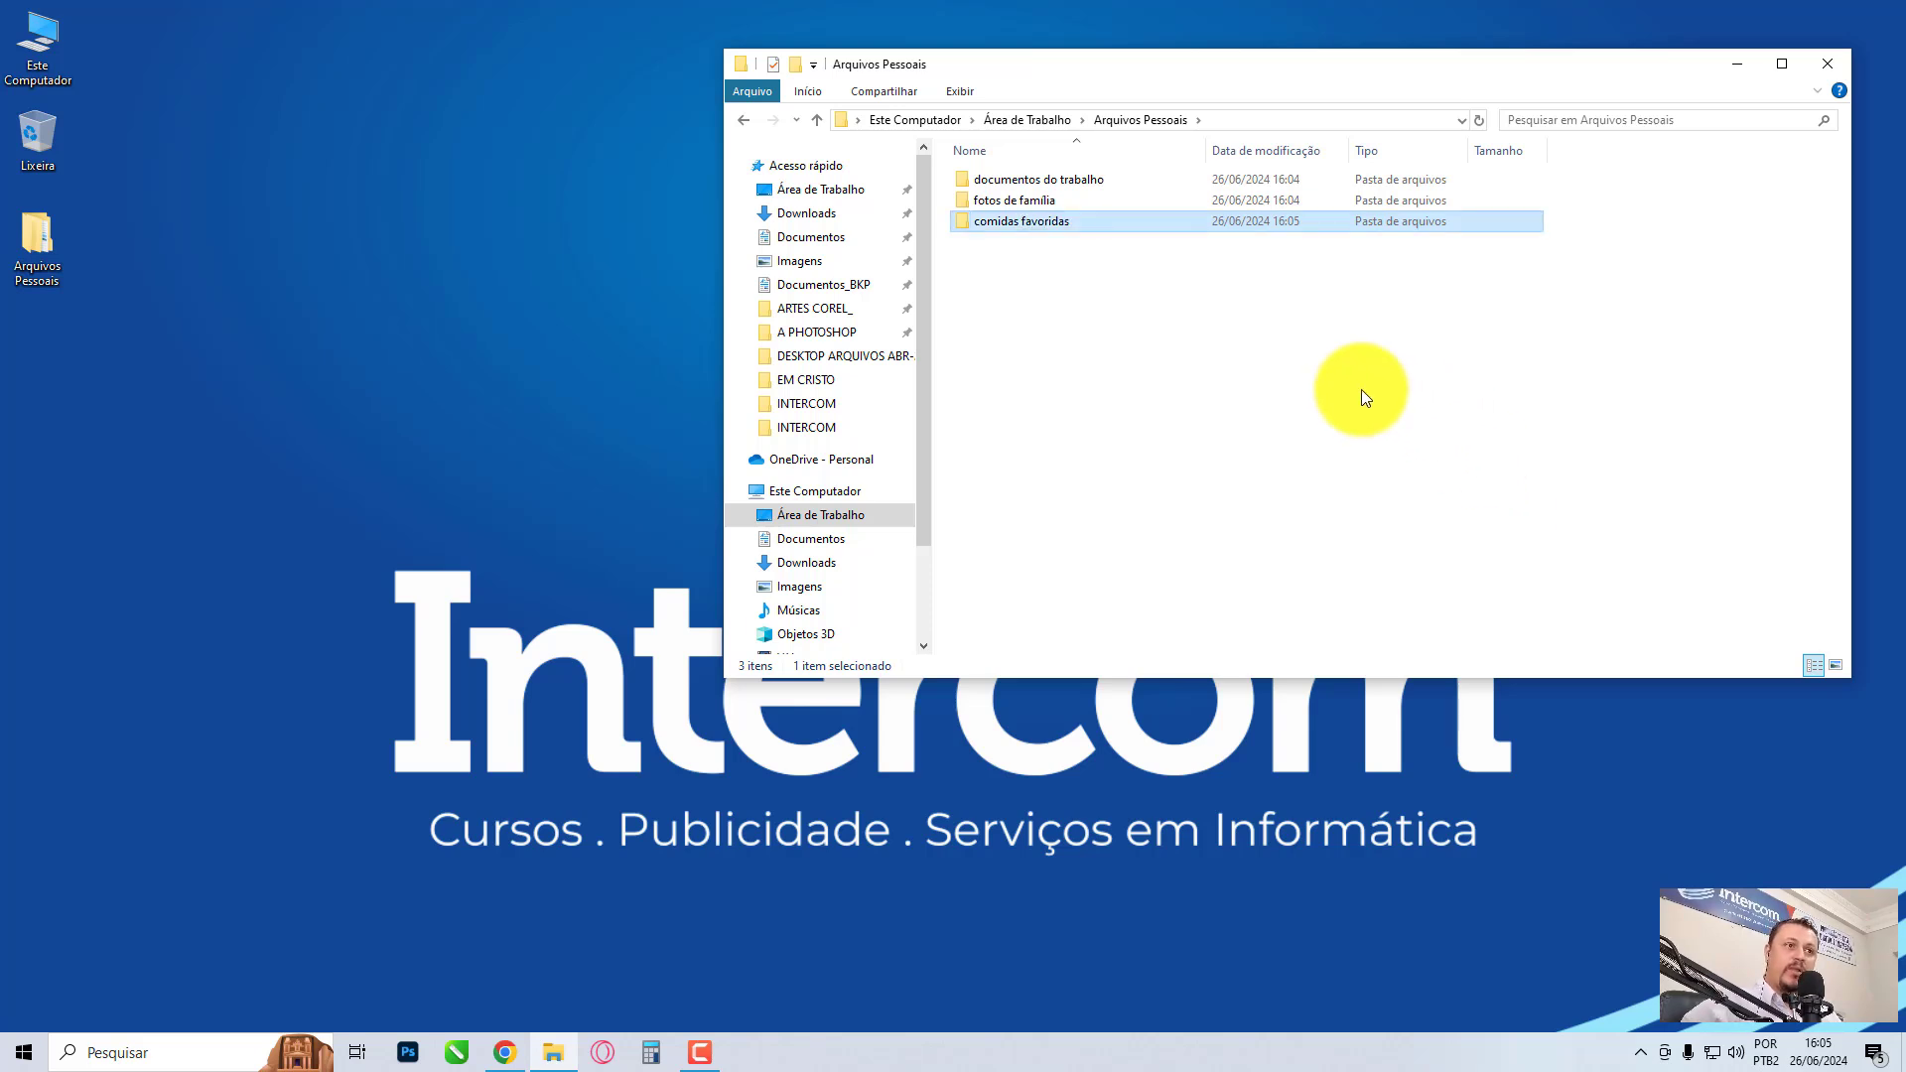
left_click(1121, 379)
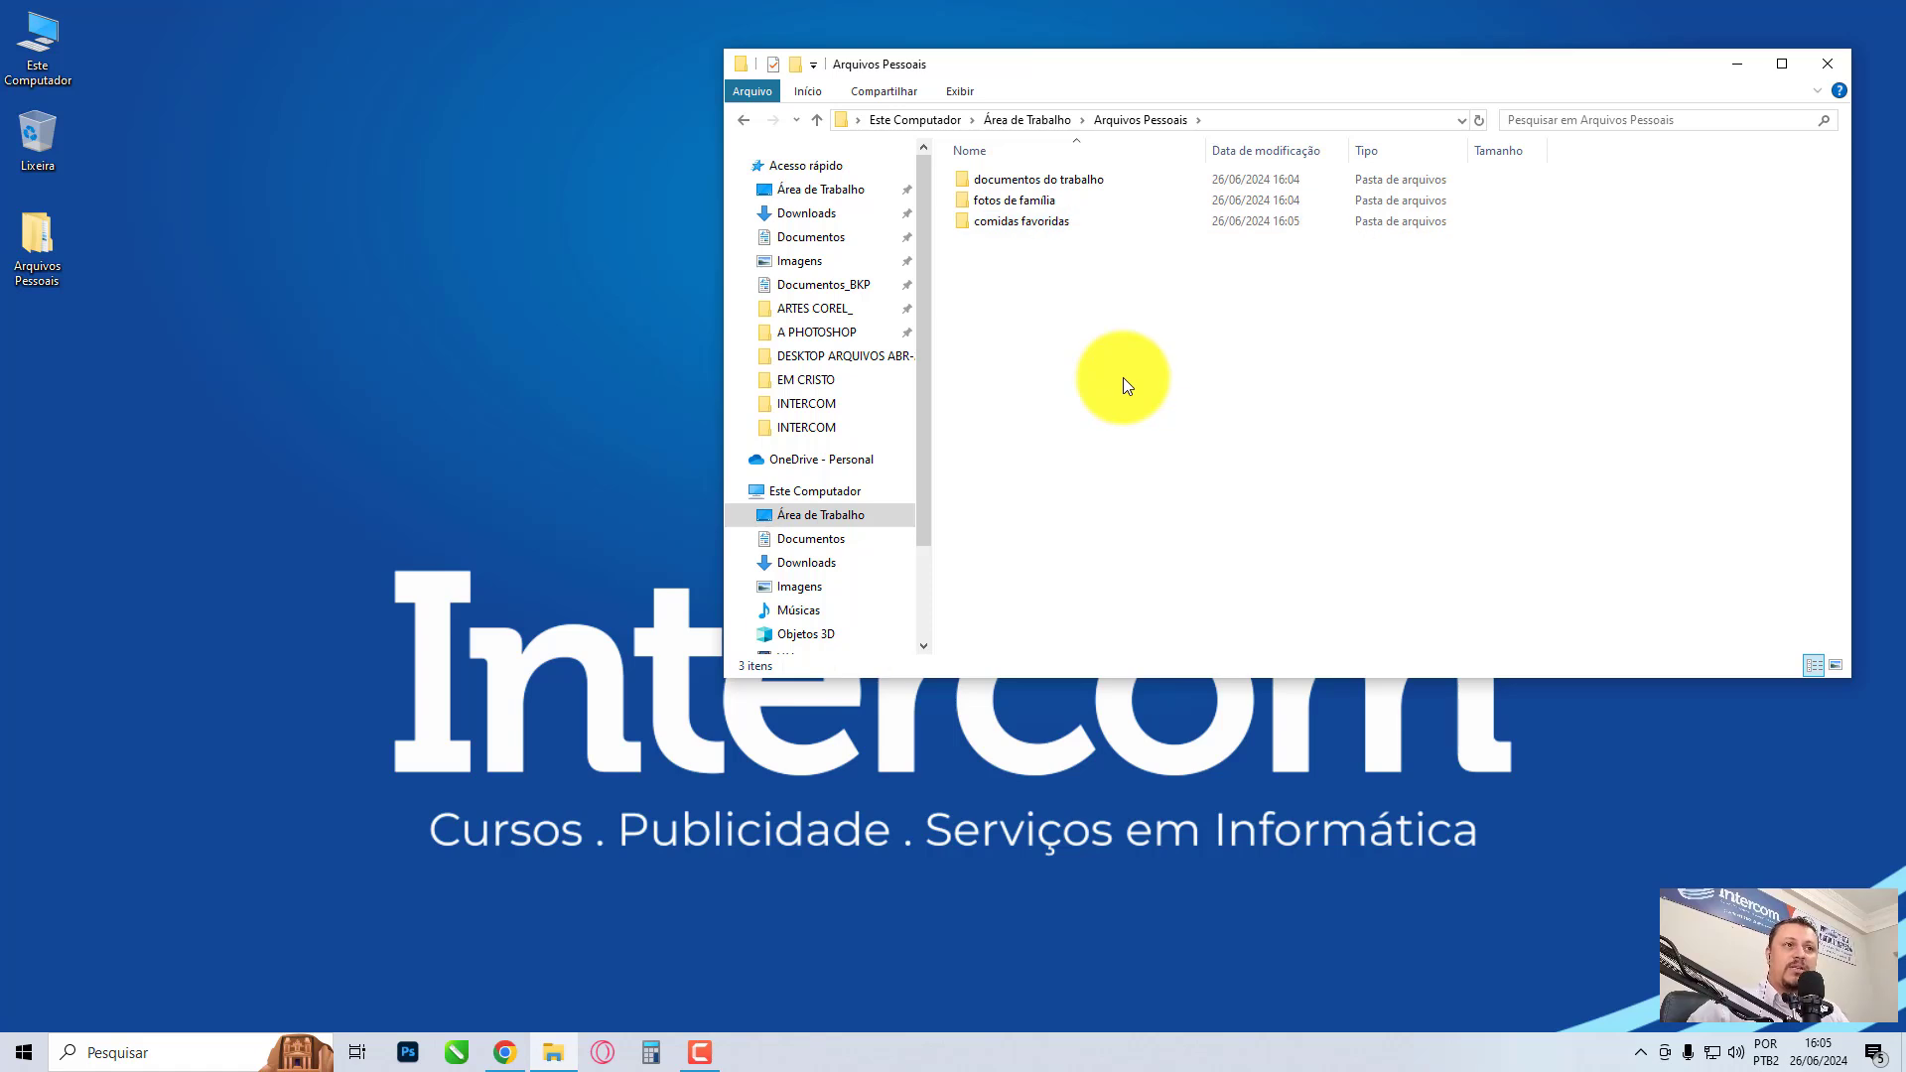
Step: Open the "documentos do trabalho" folder and create a subfolder in it named "lista de funcionários"
double_click(1006, 179)
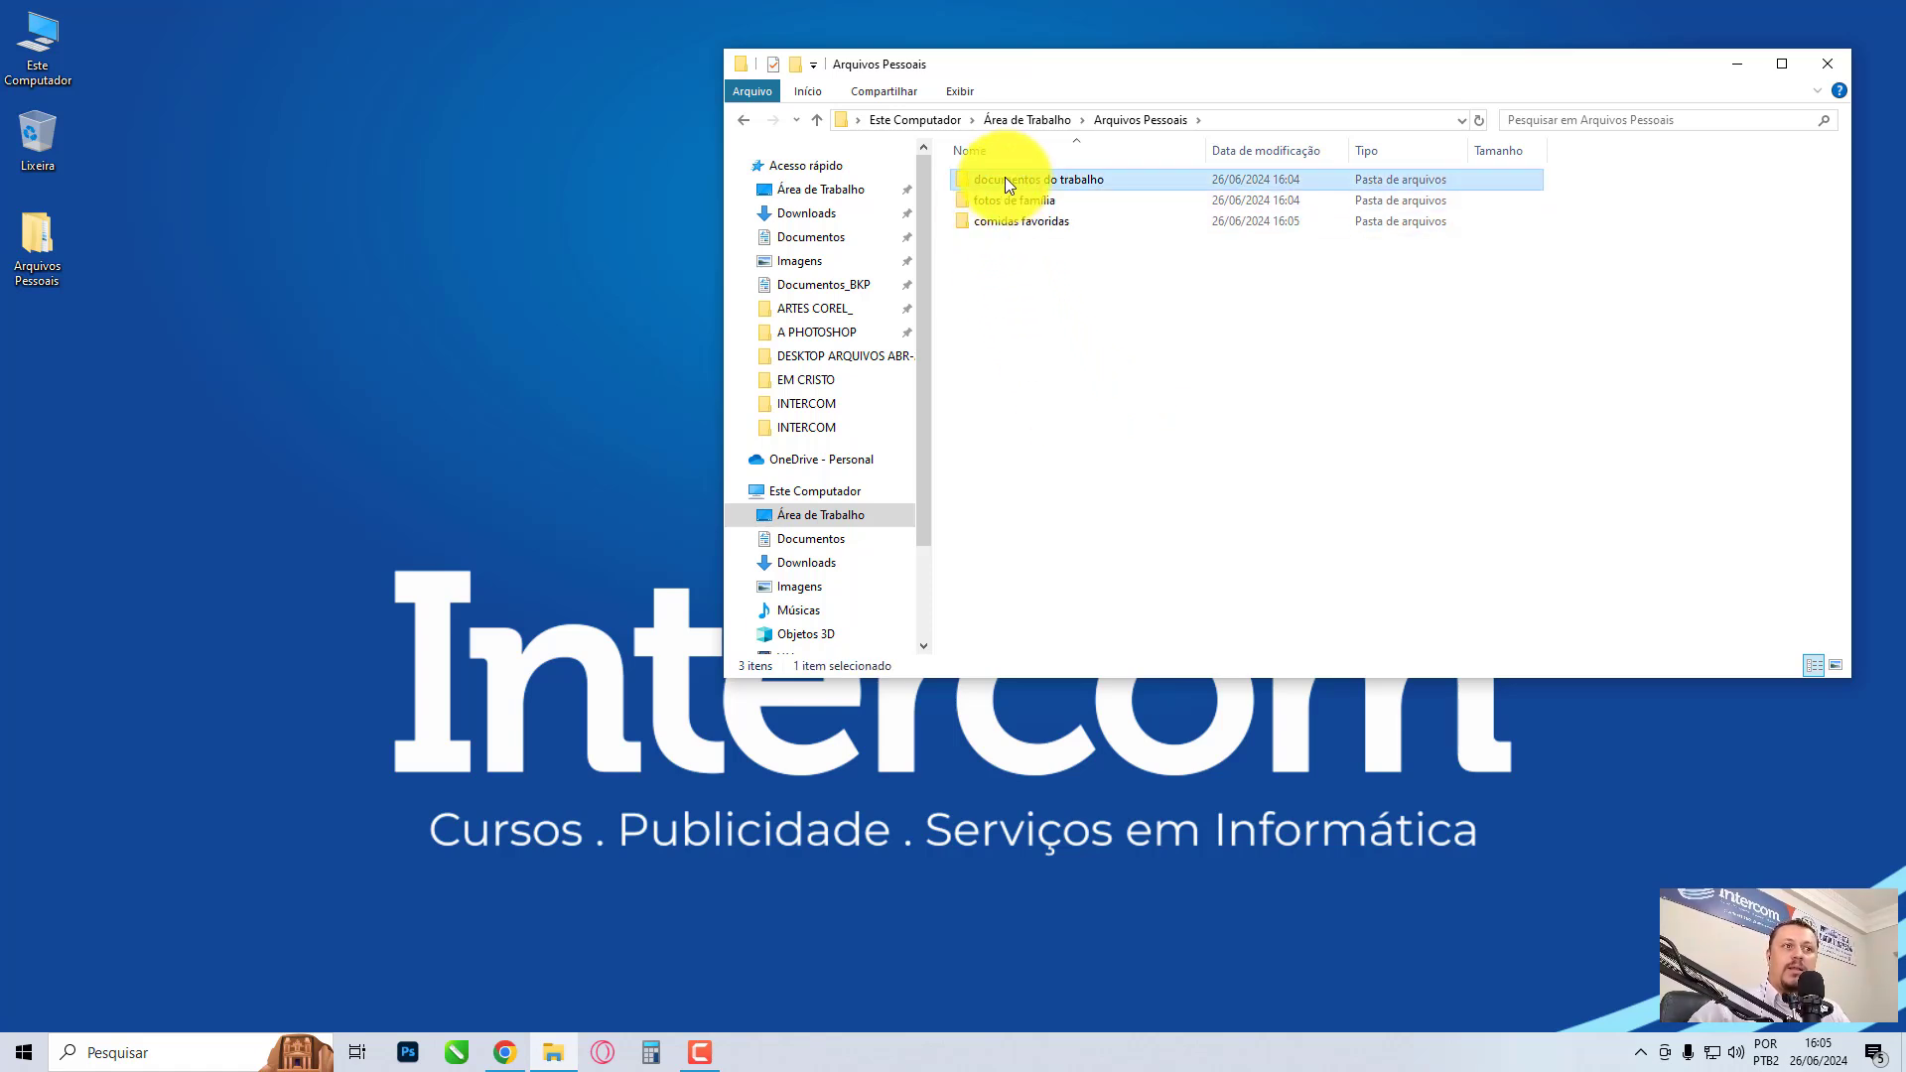
right_click(1165, 387)
mouse_move(1291, 653)
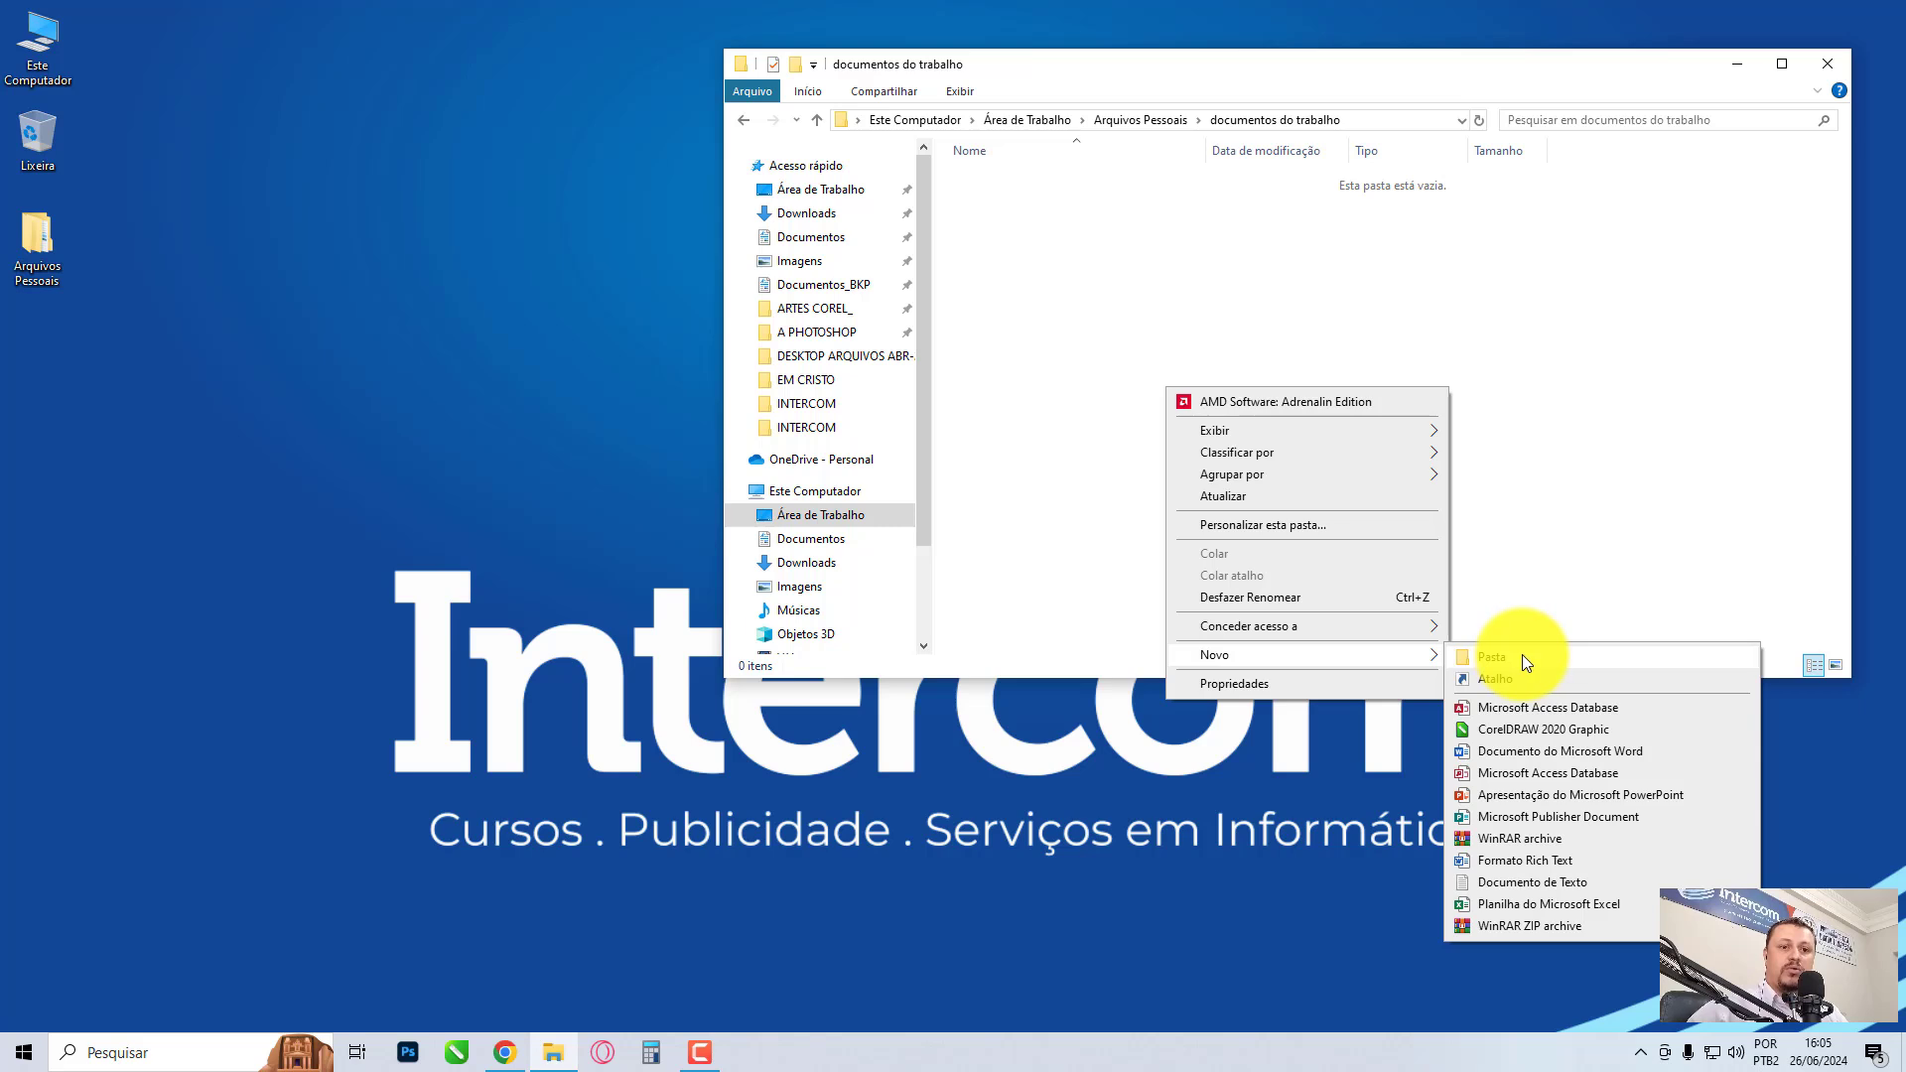
left_click(1521, 655)
key("BackSpace")
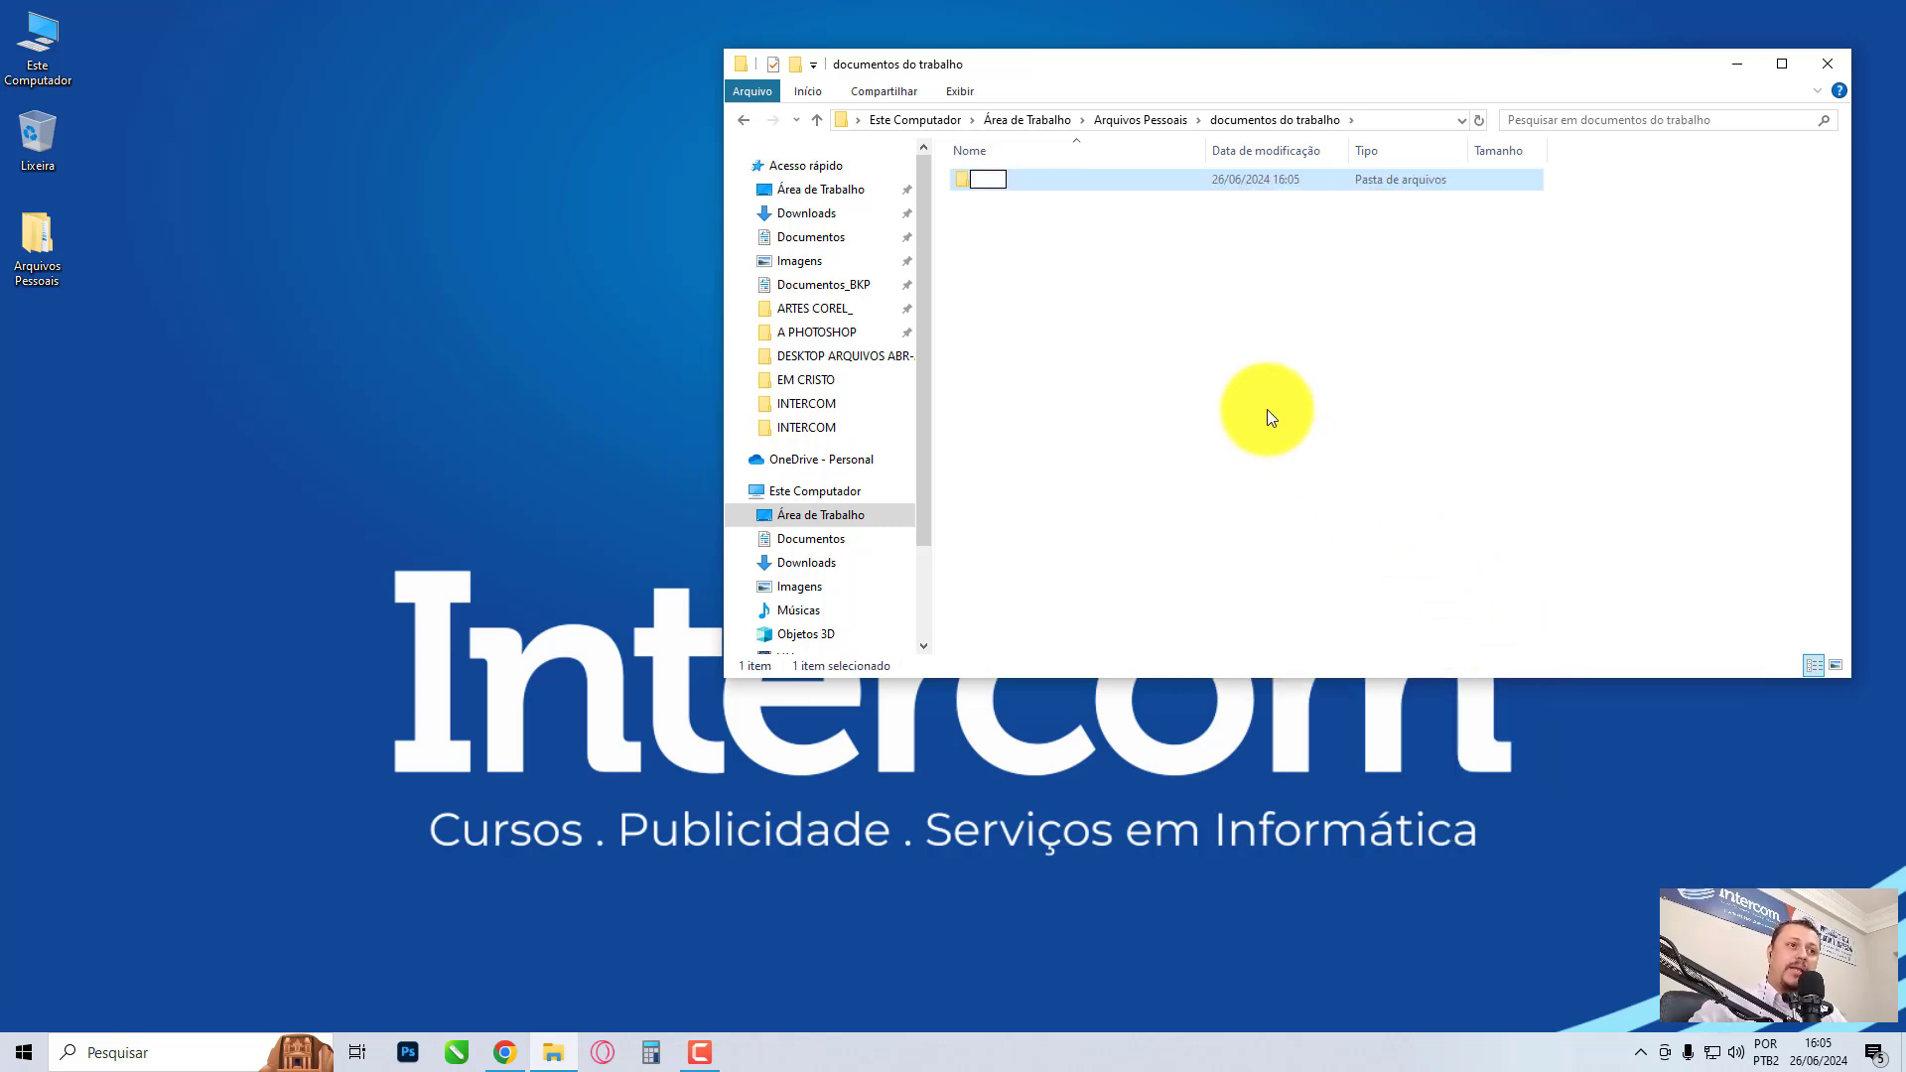
type("lis")
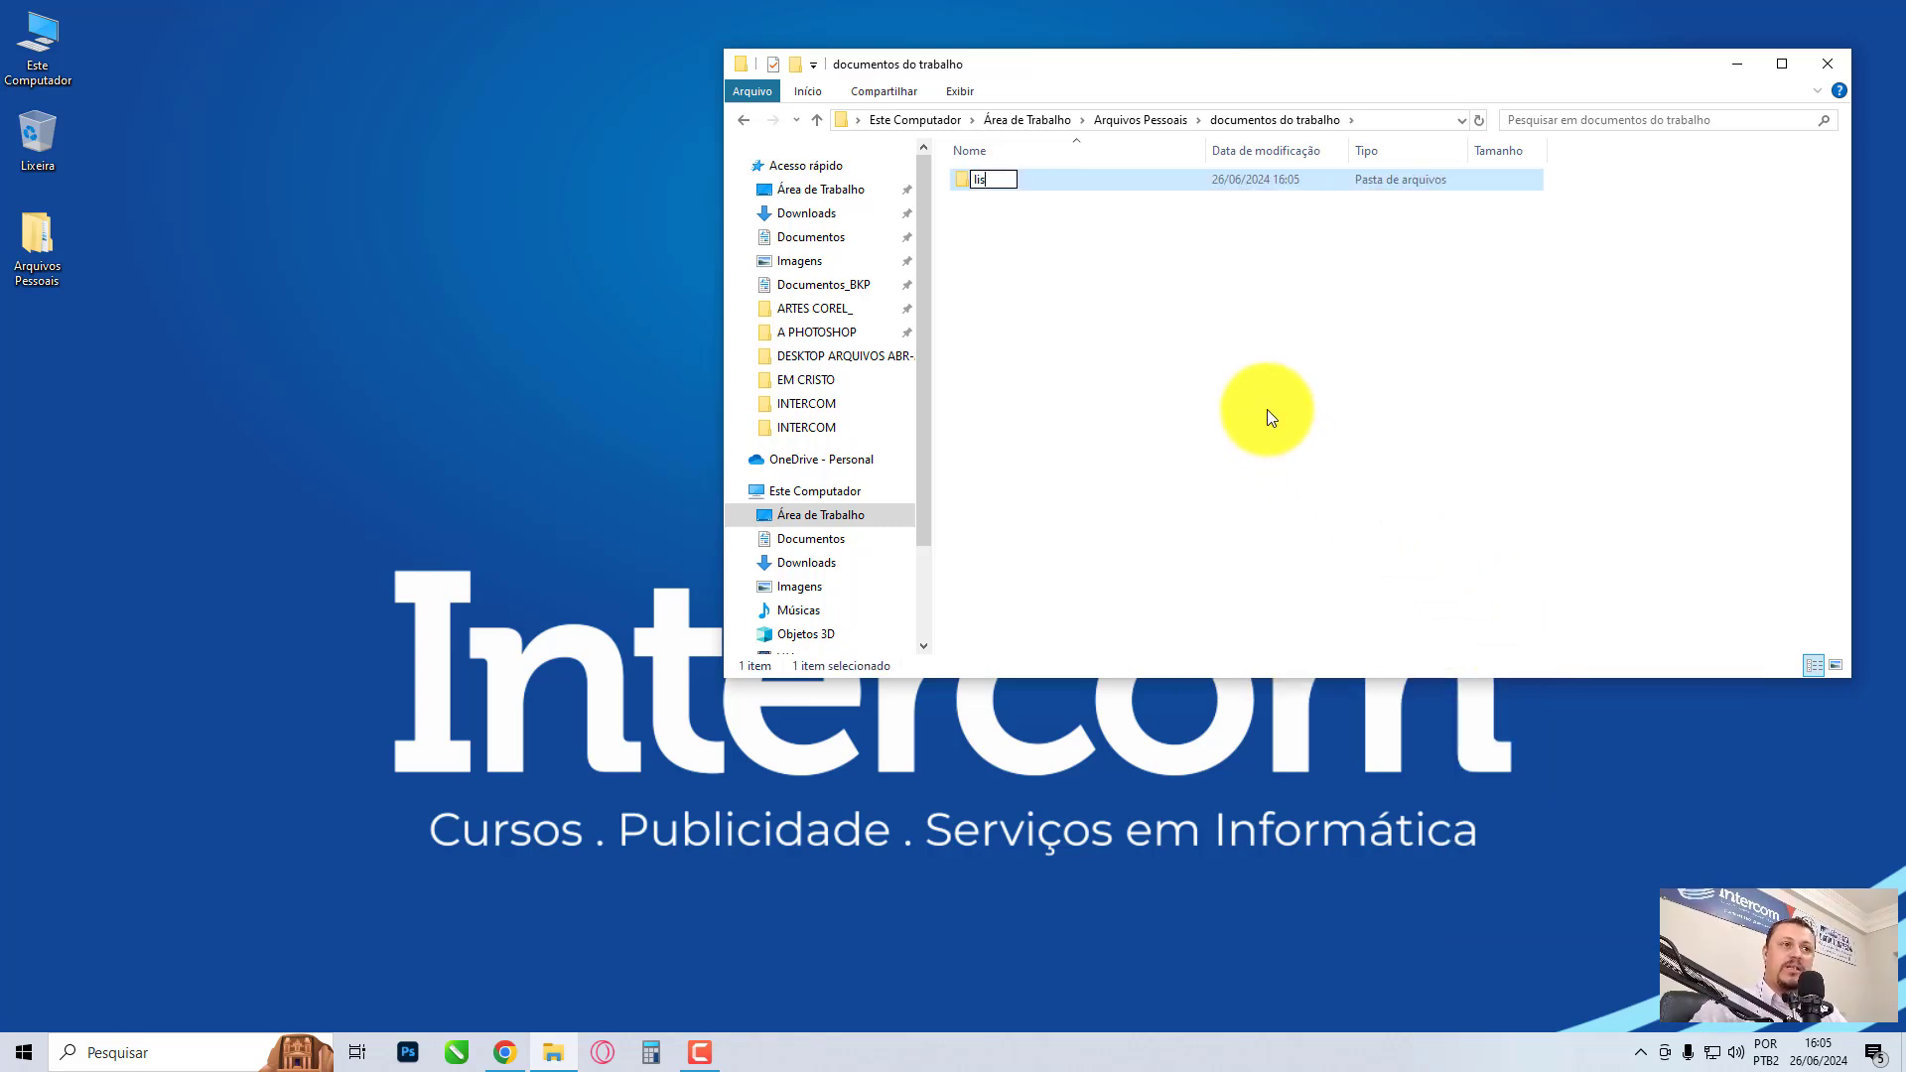
type("ta de funcionár")
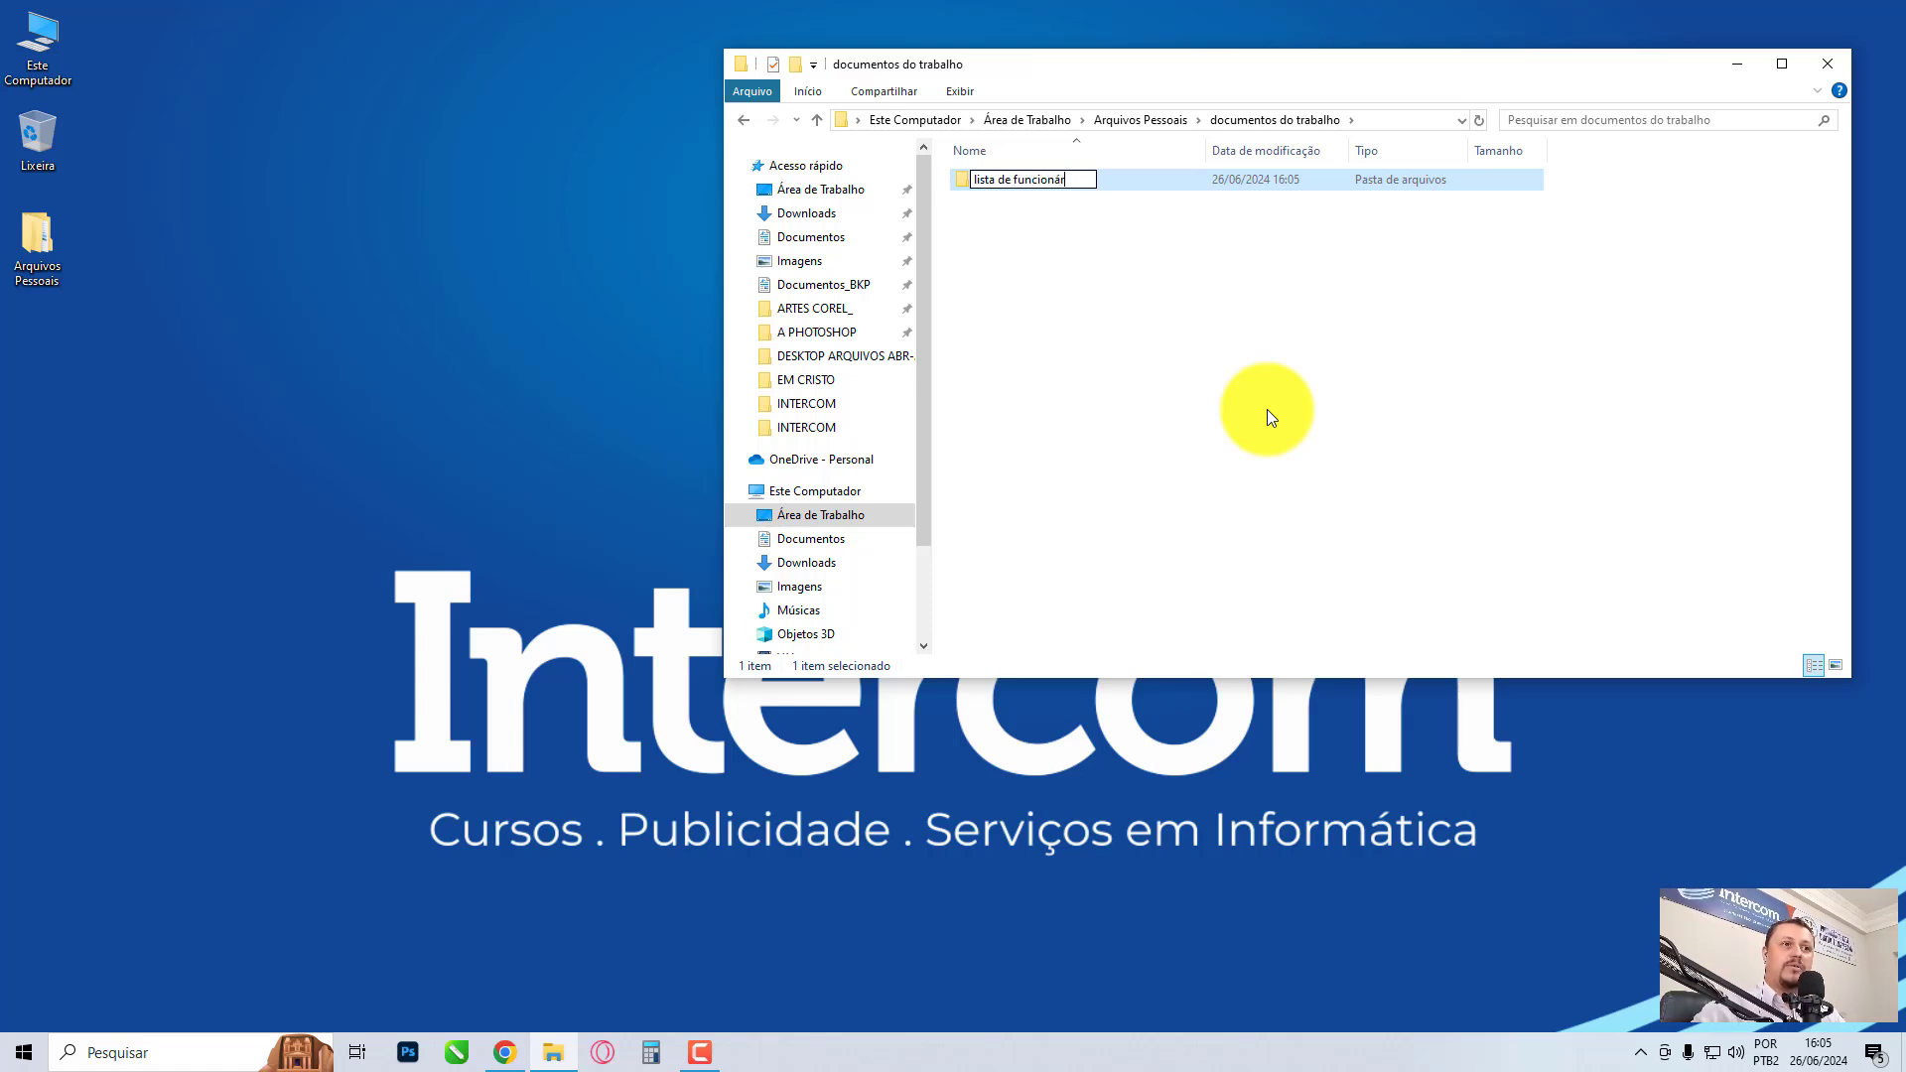
type("ios")
key("Return")
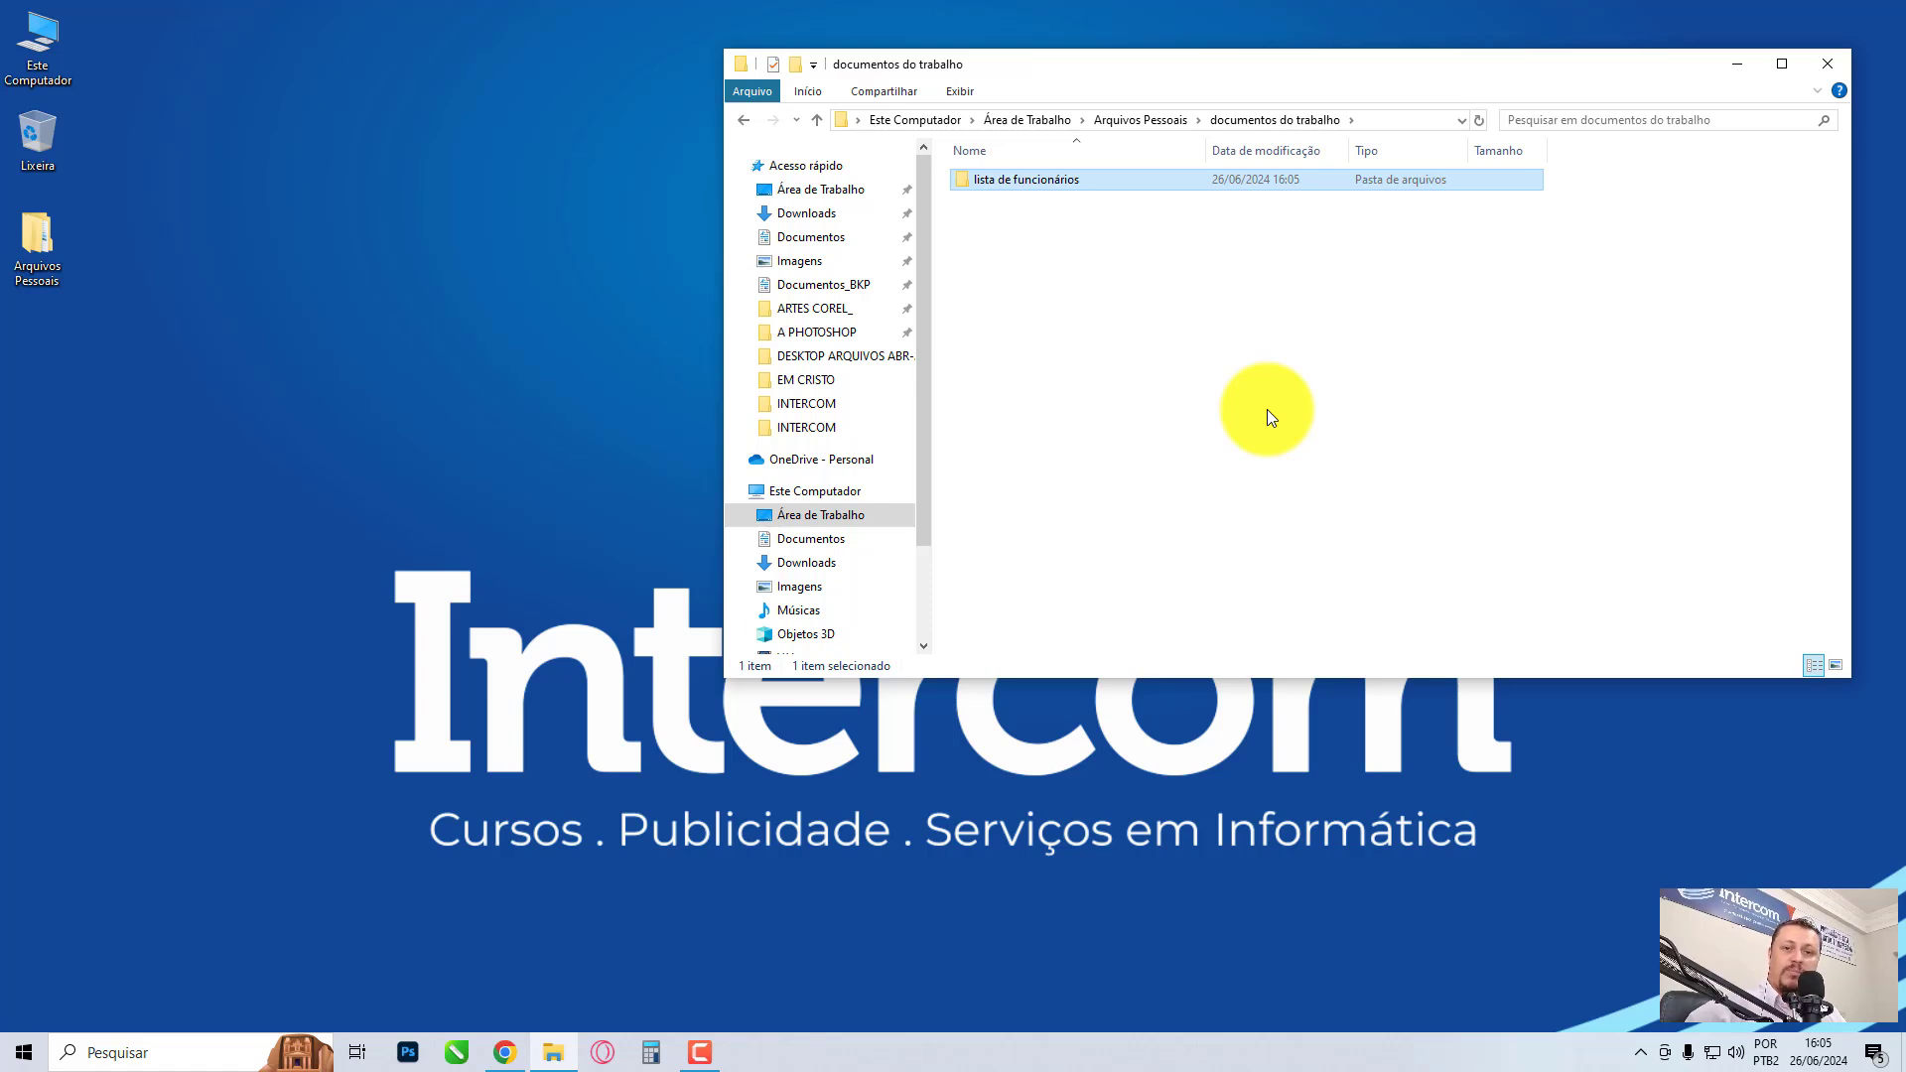
left_click(1271, 417)
Step: Create a second subfolder in "documentos do trabalho" and name it "documentos dministrativos"
right_click(1117, 339)
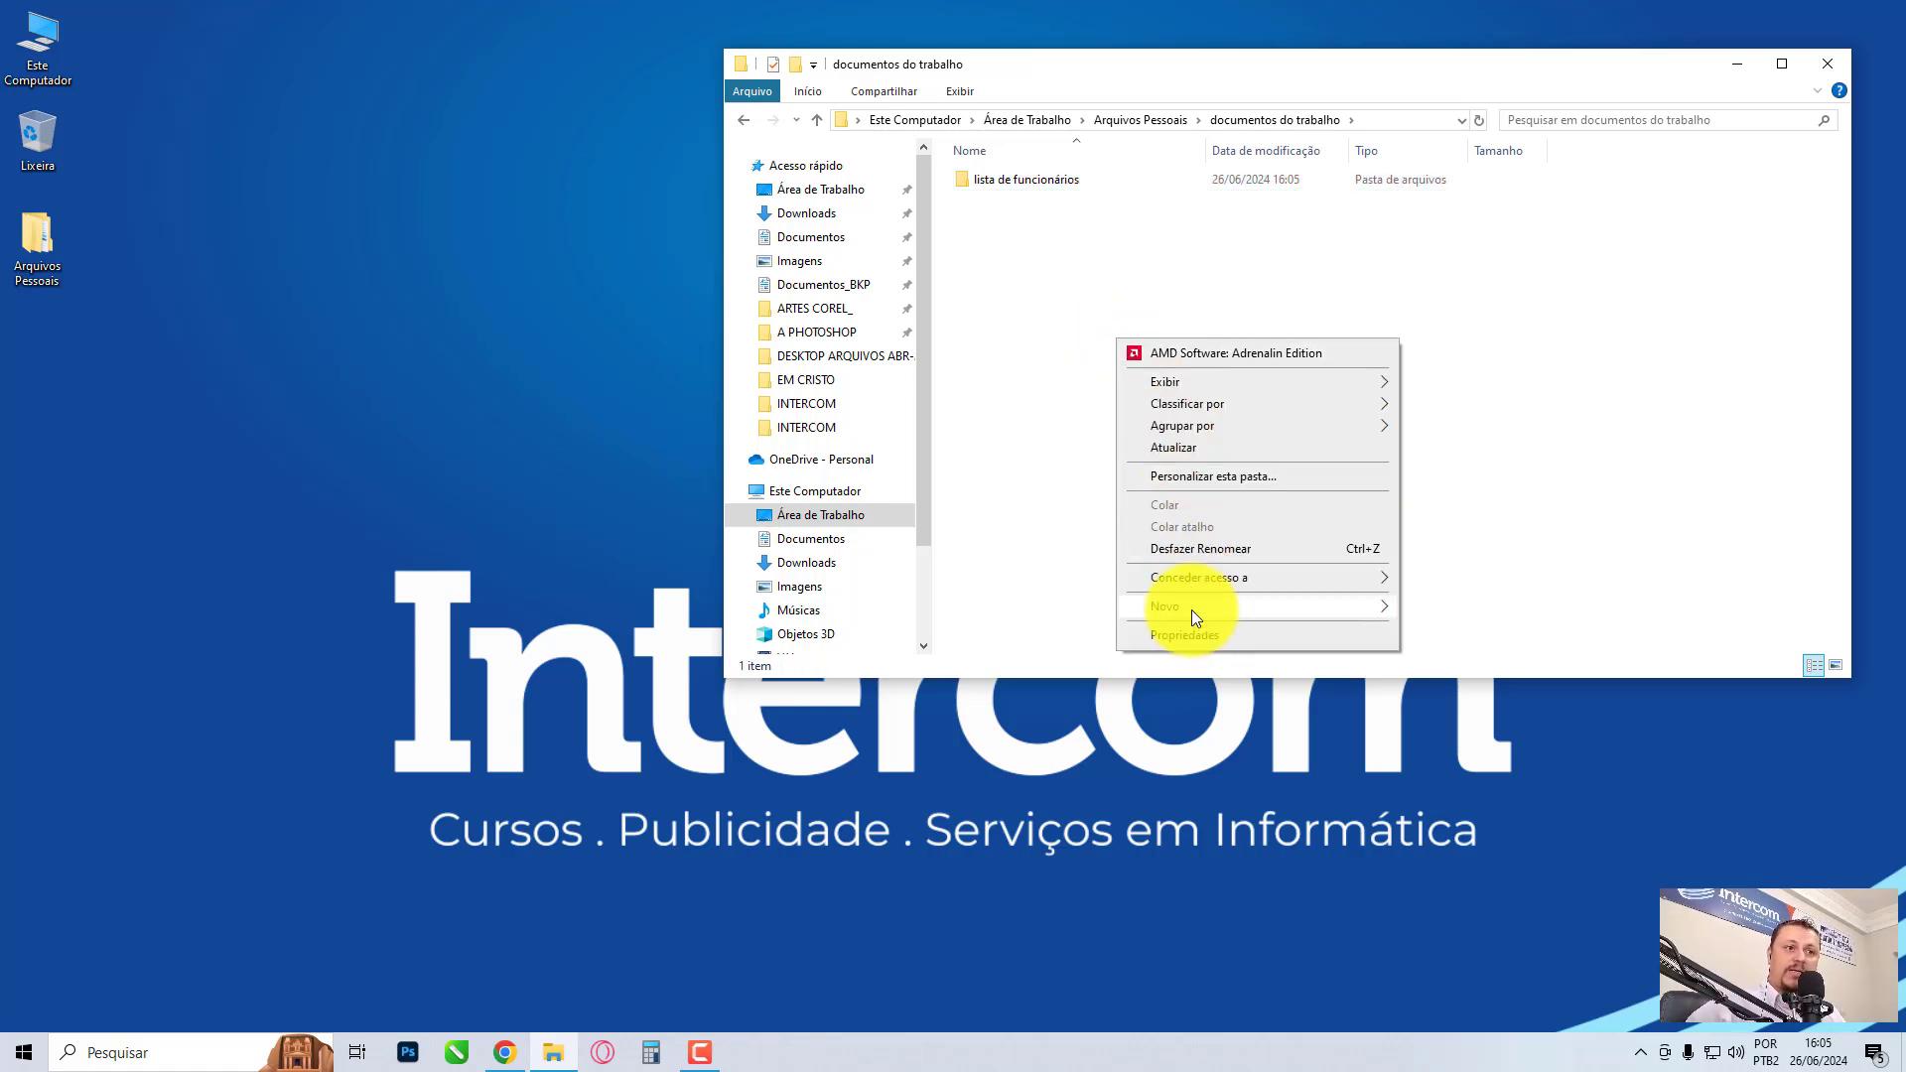
mouse_move(1192, 610)
left_click(1431, 606)
type("doc")
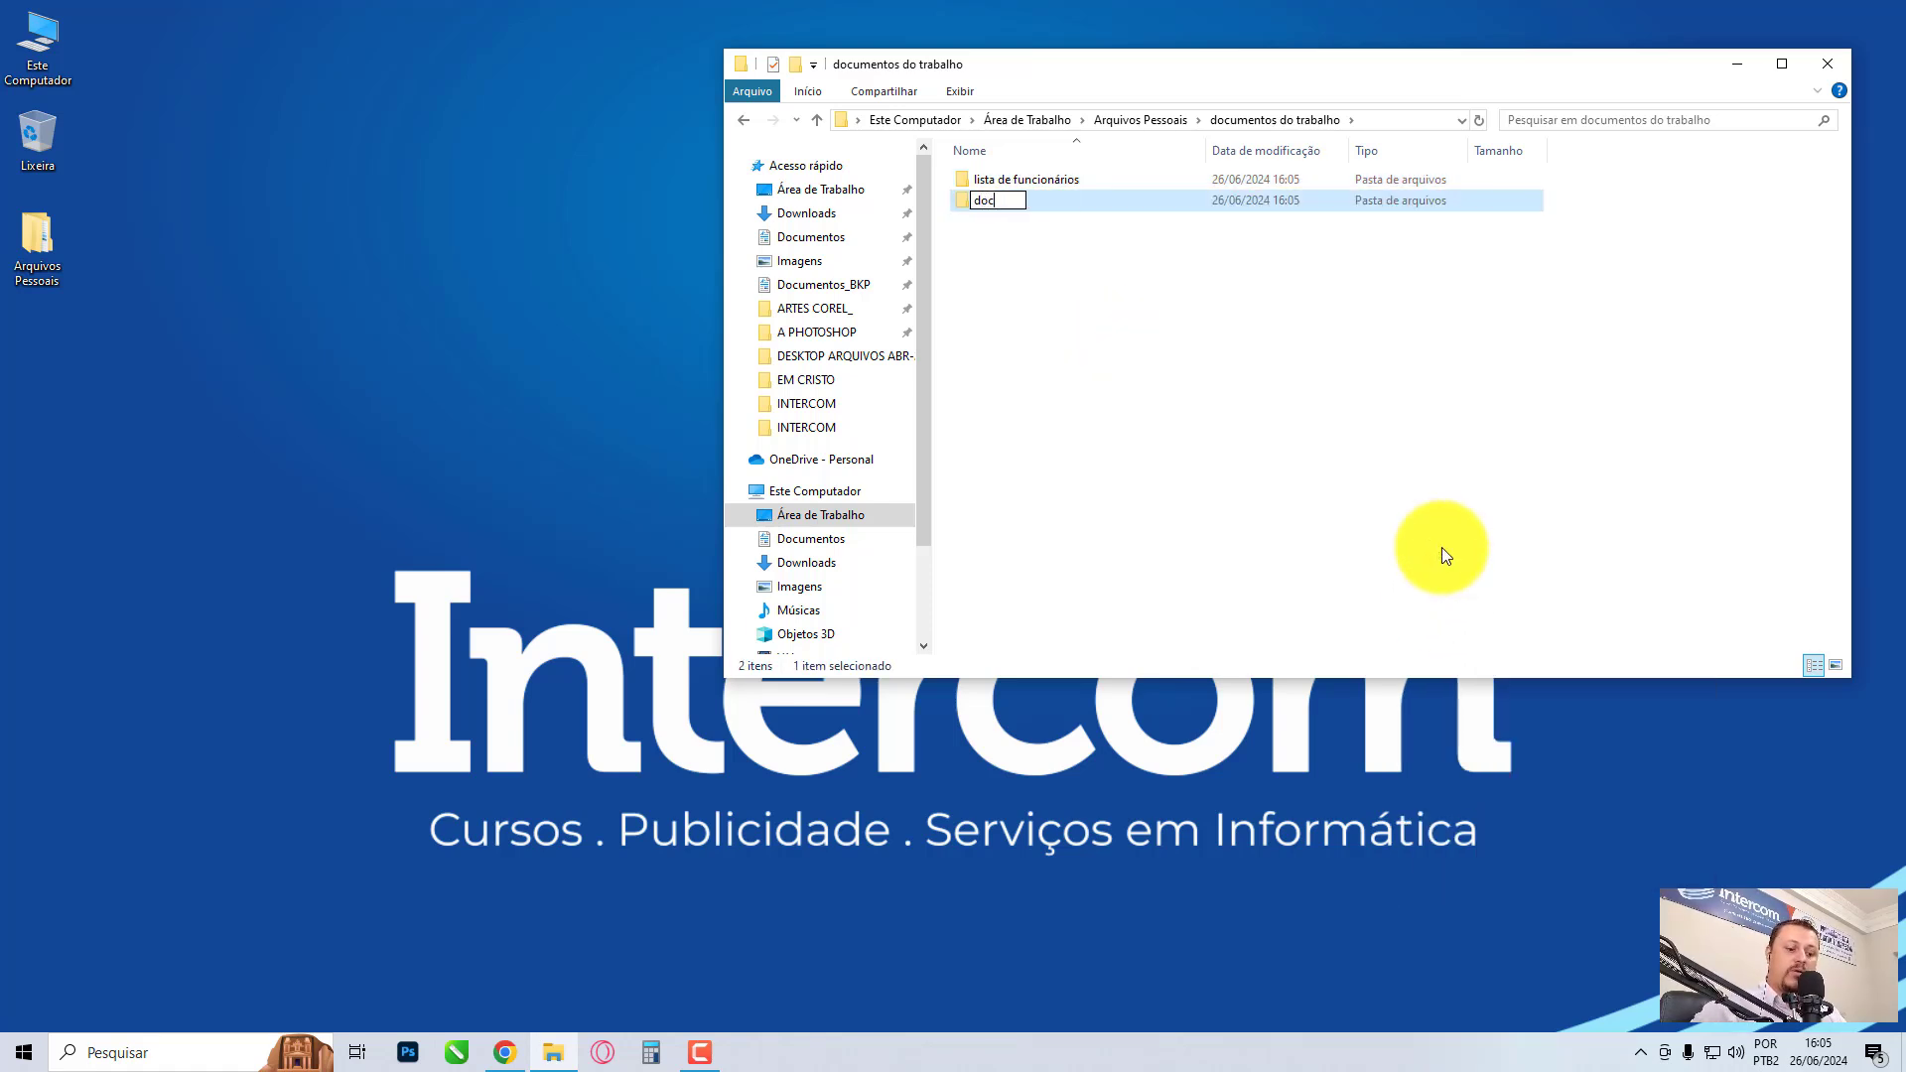
type("umentos ")
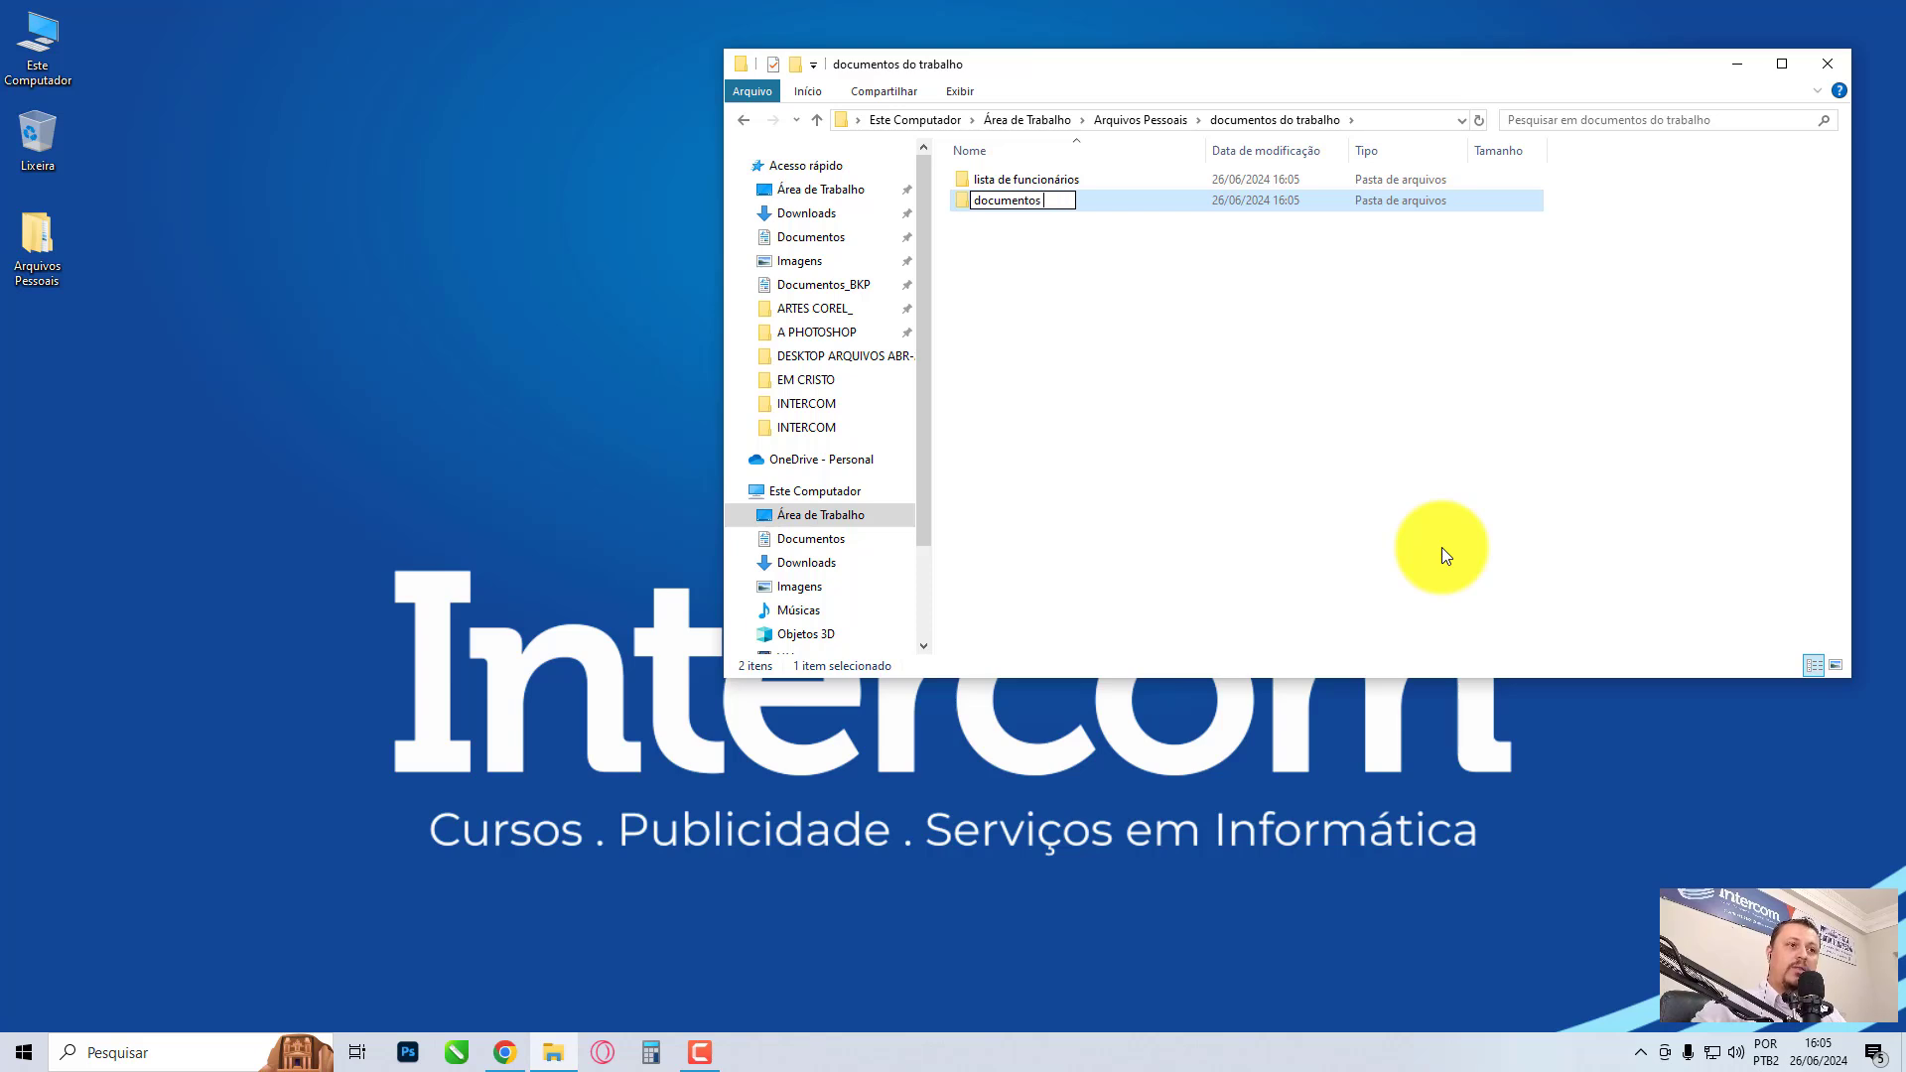
type("Administrativos")
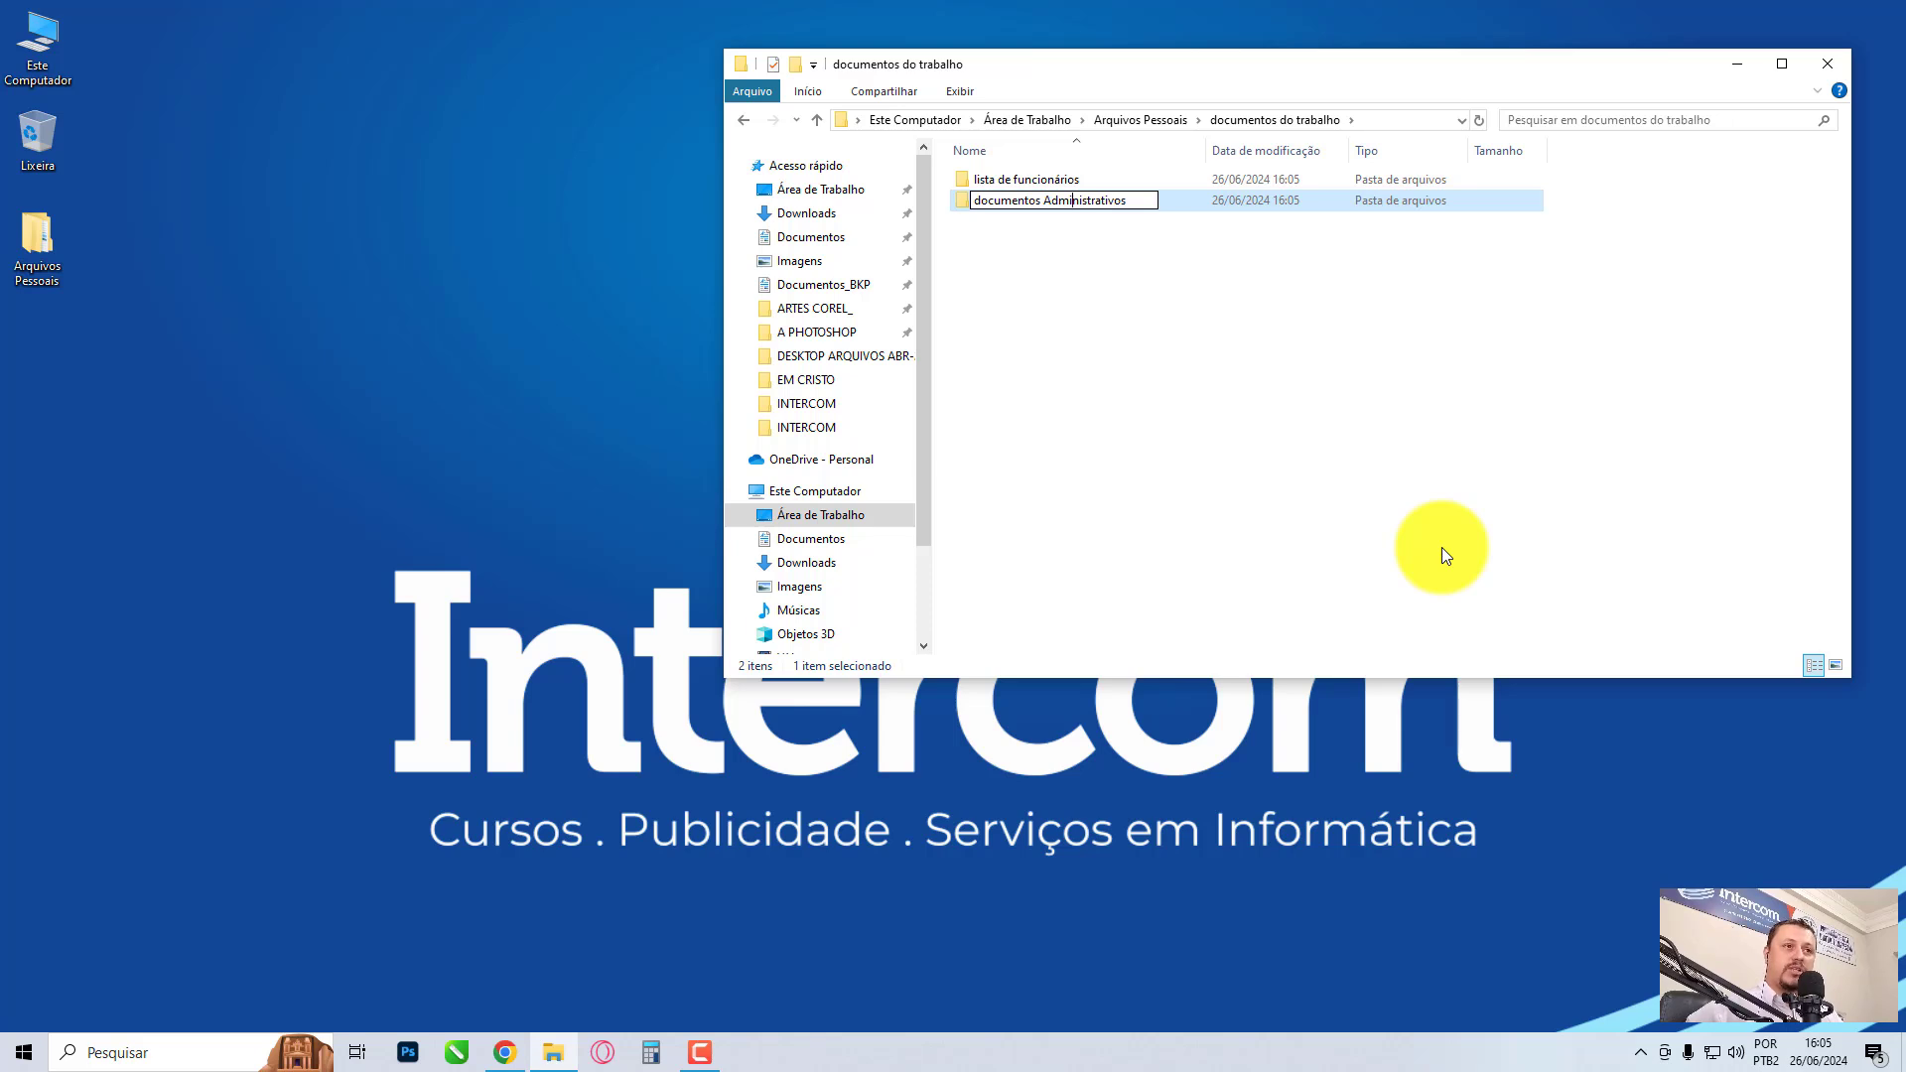
key("BackSpace")
key("Return")
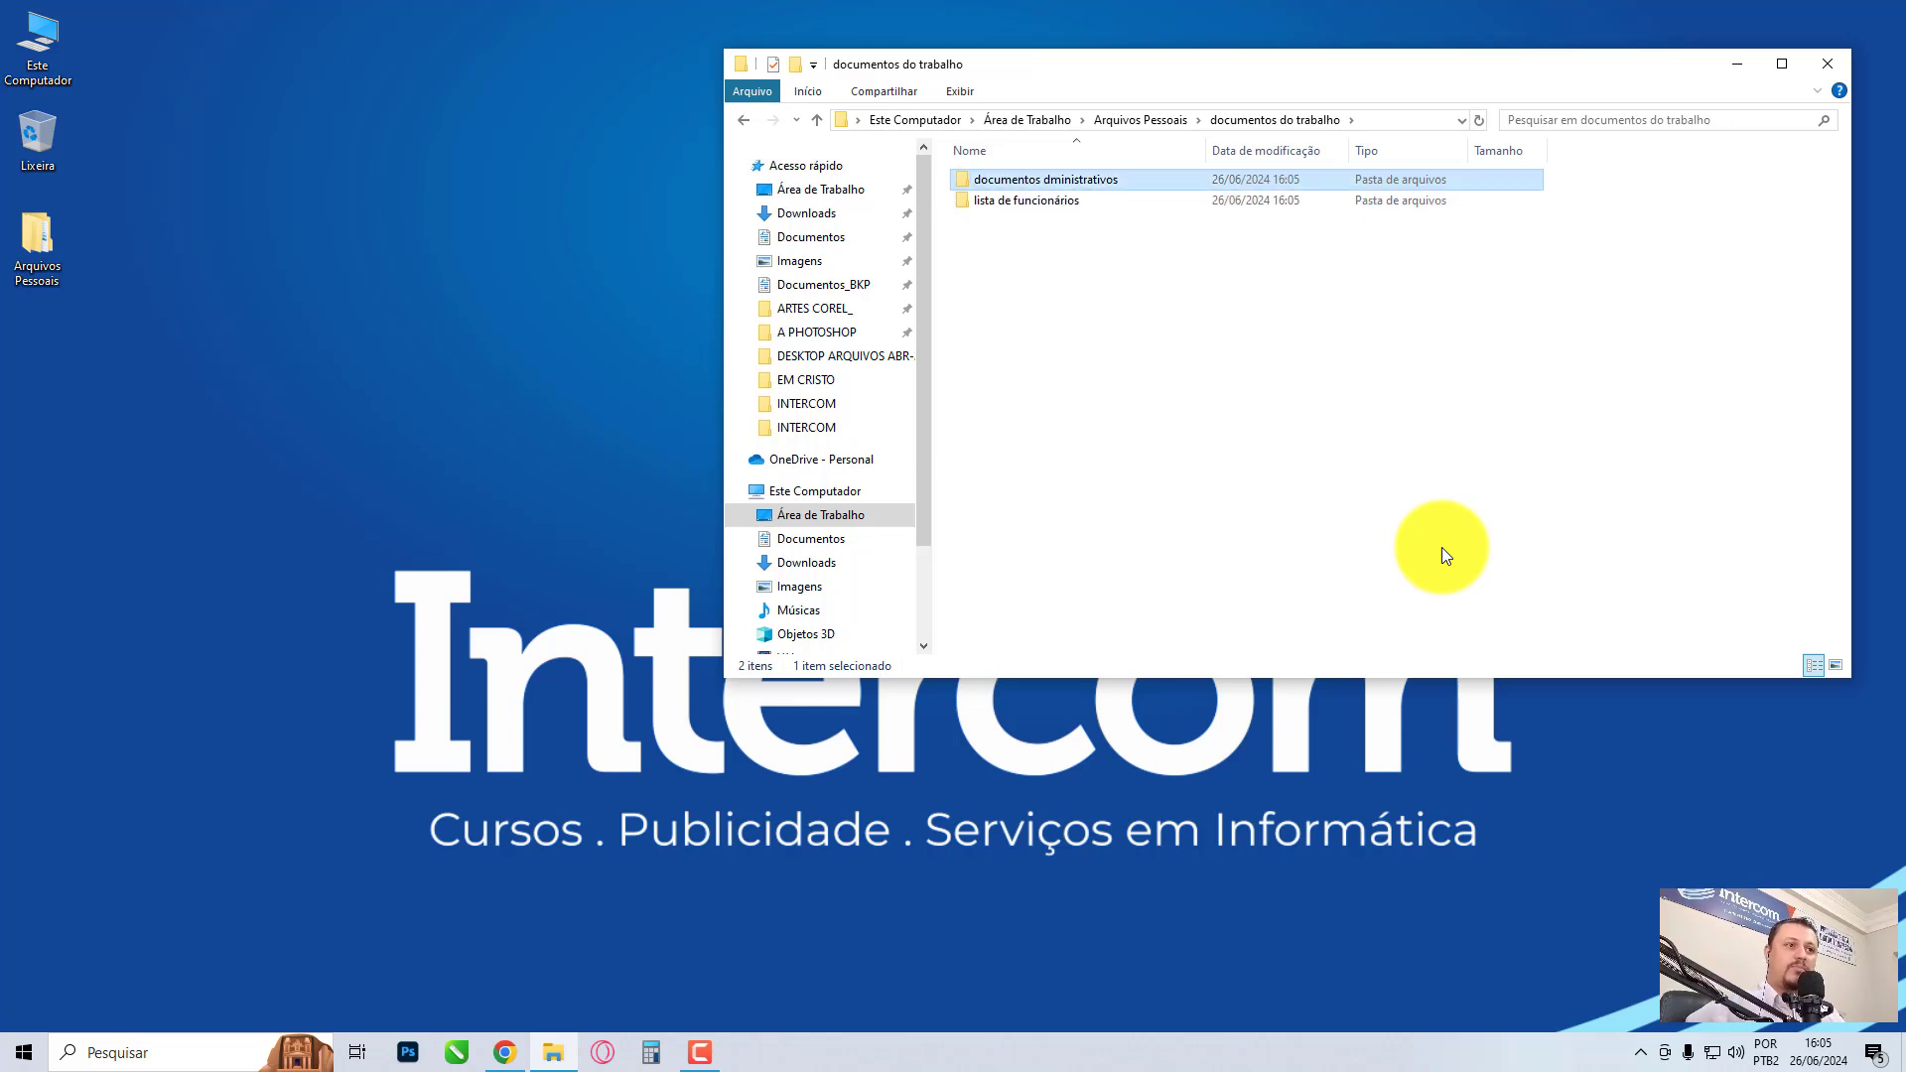
left_click(1067, 362)
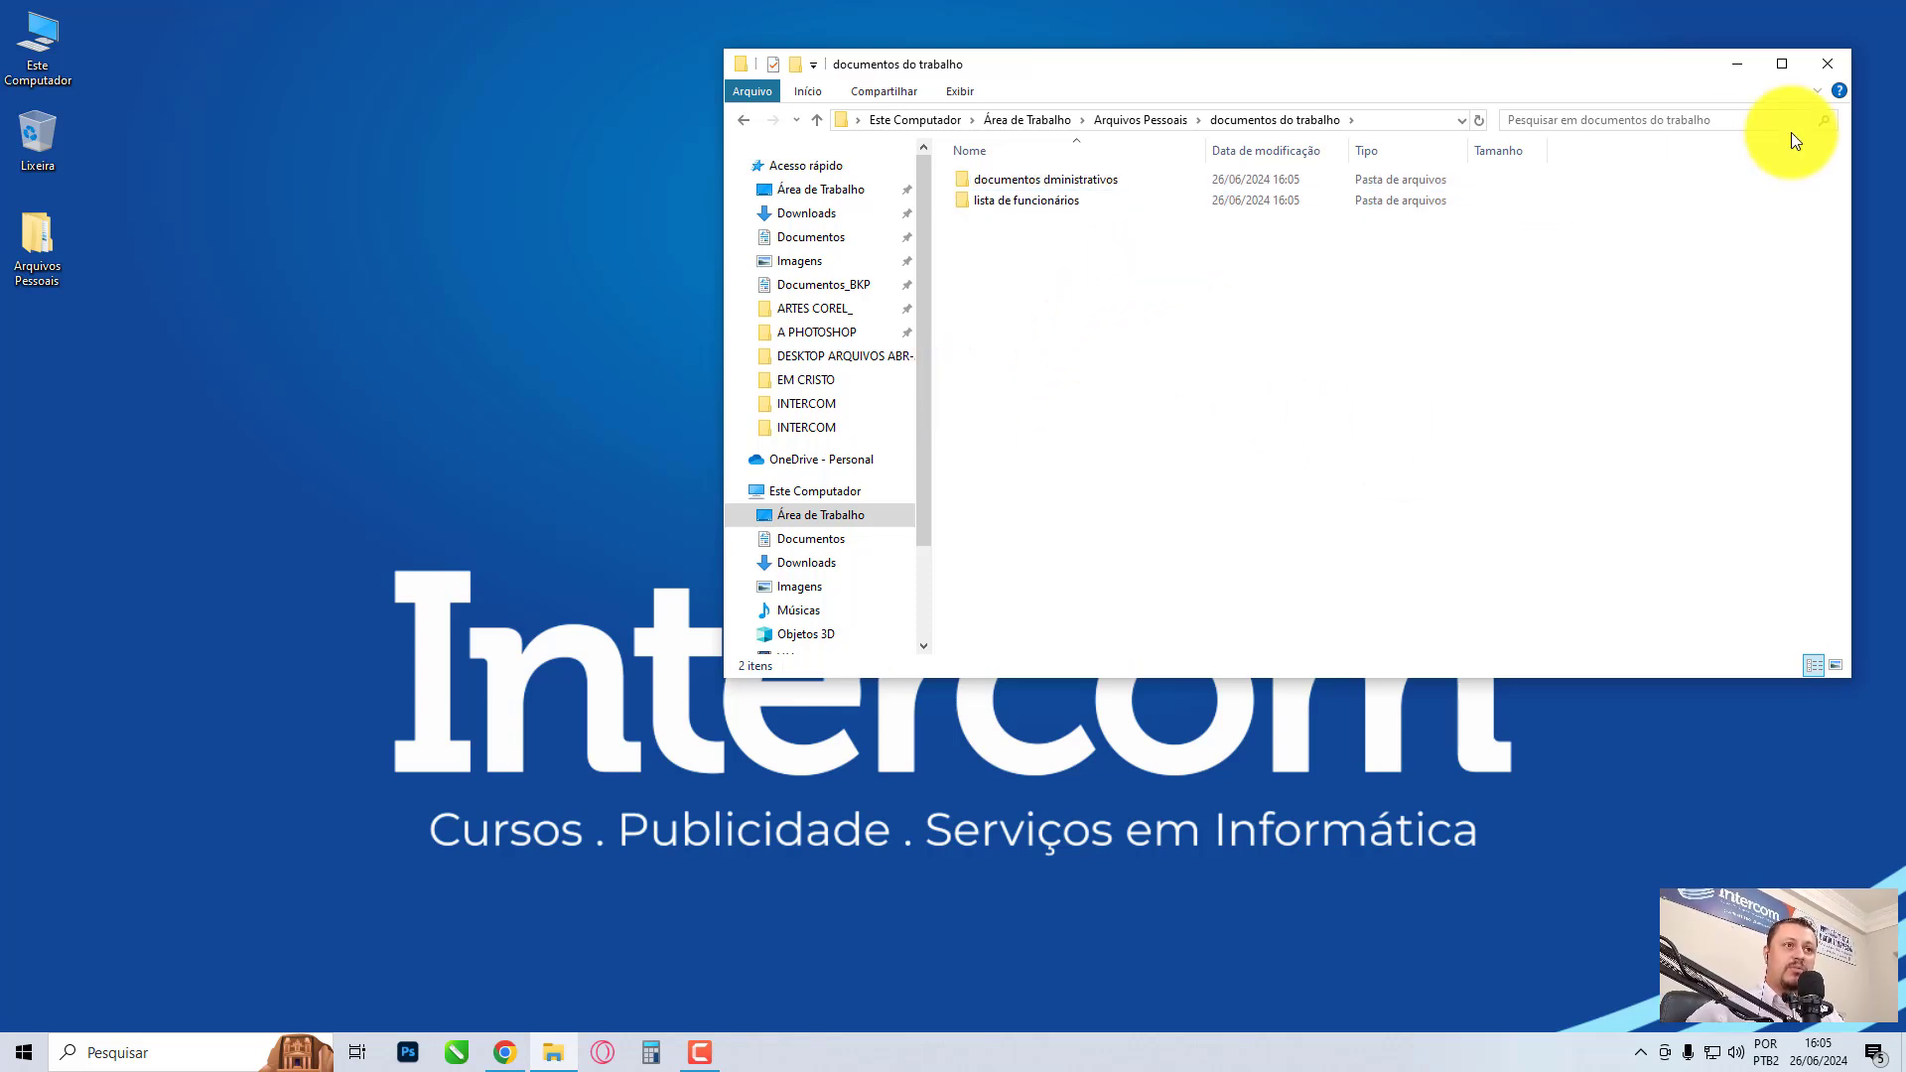
Step: Close the folder window, reopen Arquivos Pessoais from the desktop to check "documentos dministrativos" inside "documentos do trabalho", and close it again
left_click(1822, 66)
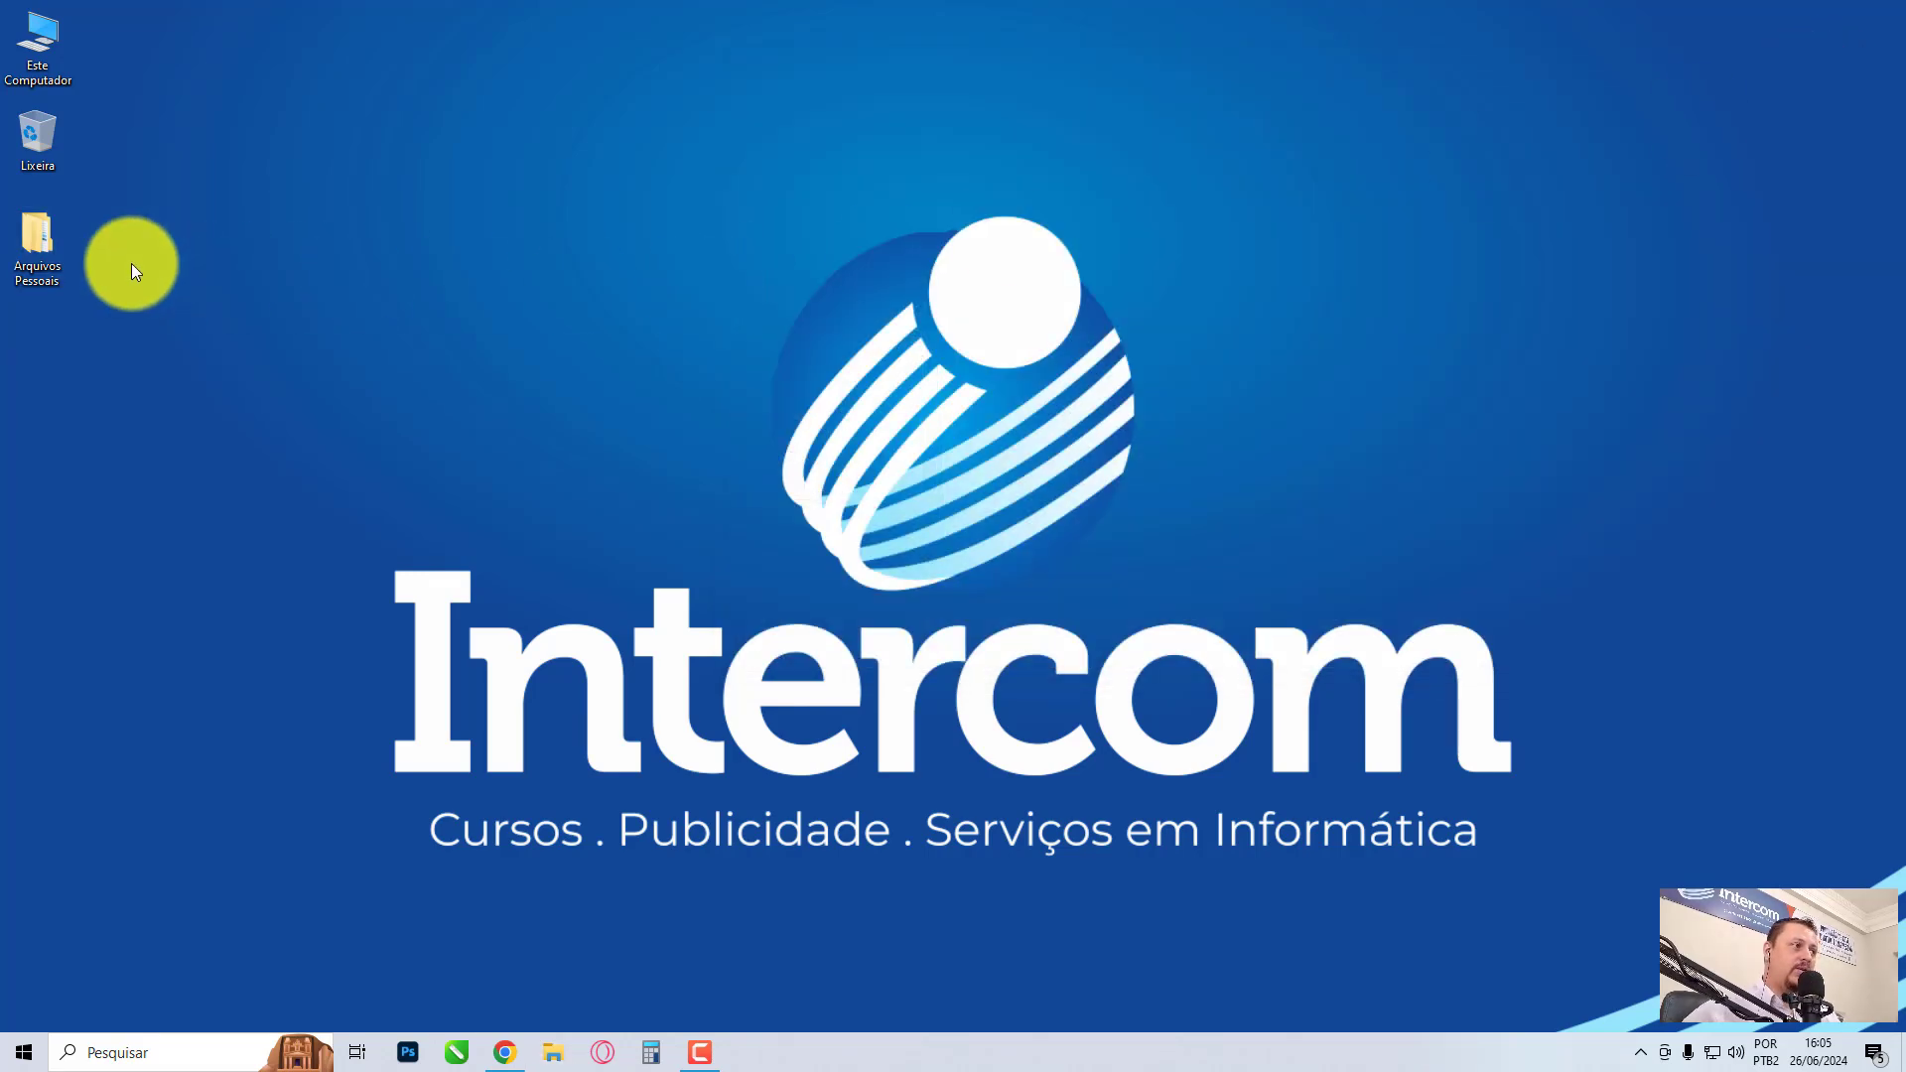
double_click(39, 242)
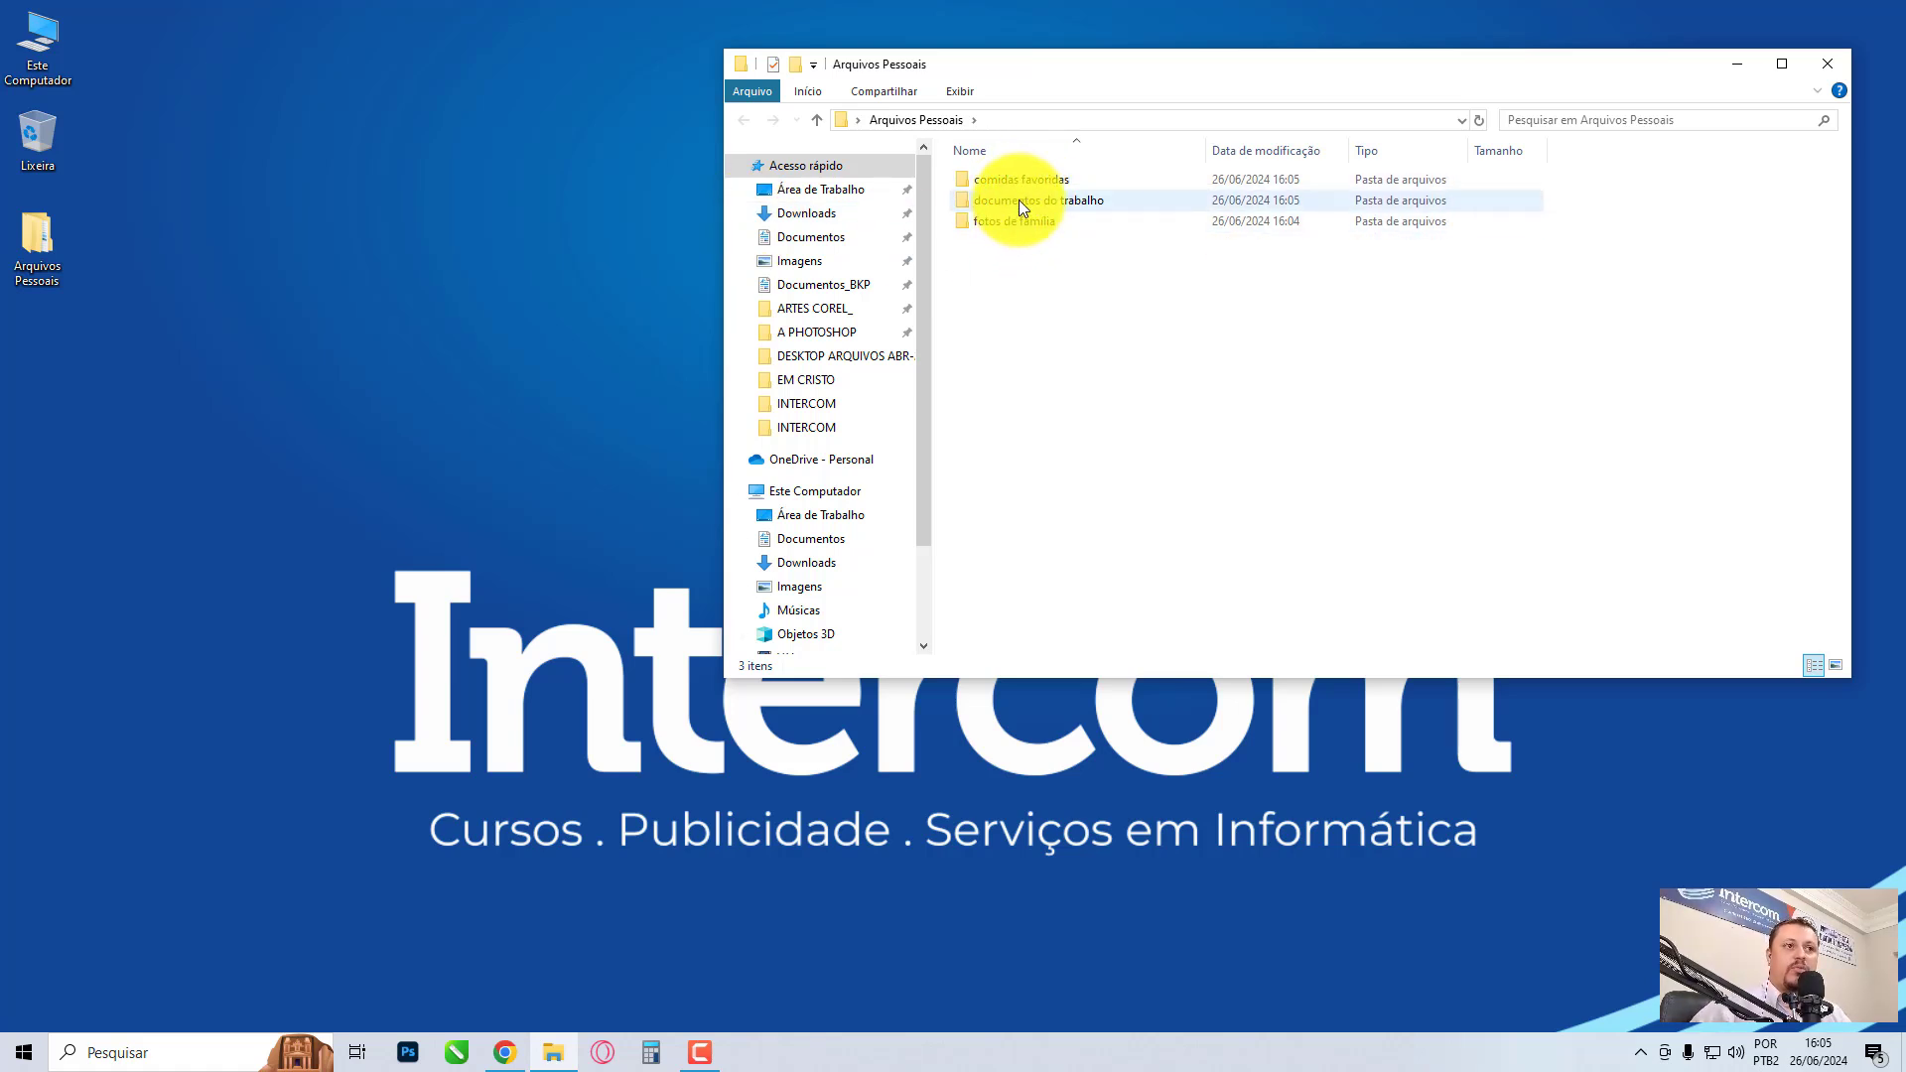
double_click(1019, 201)
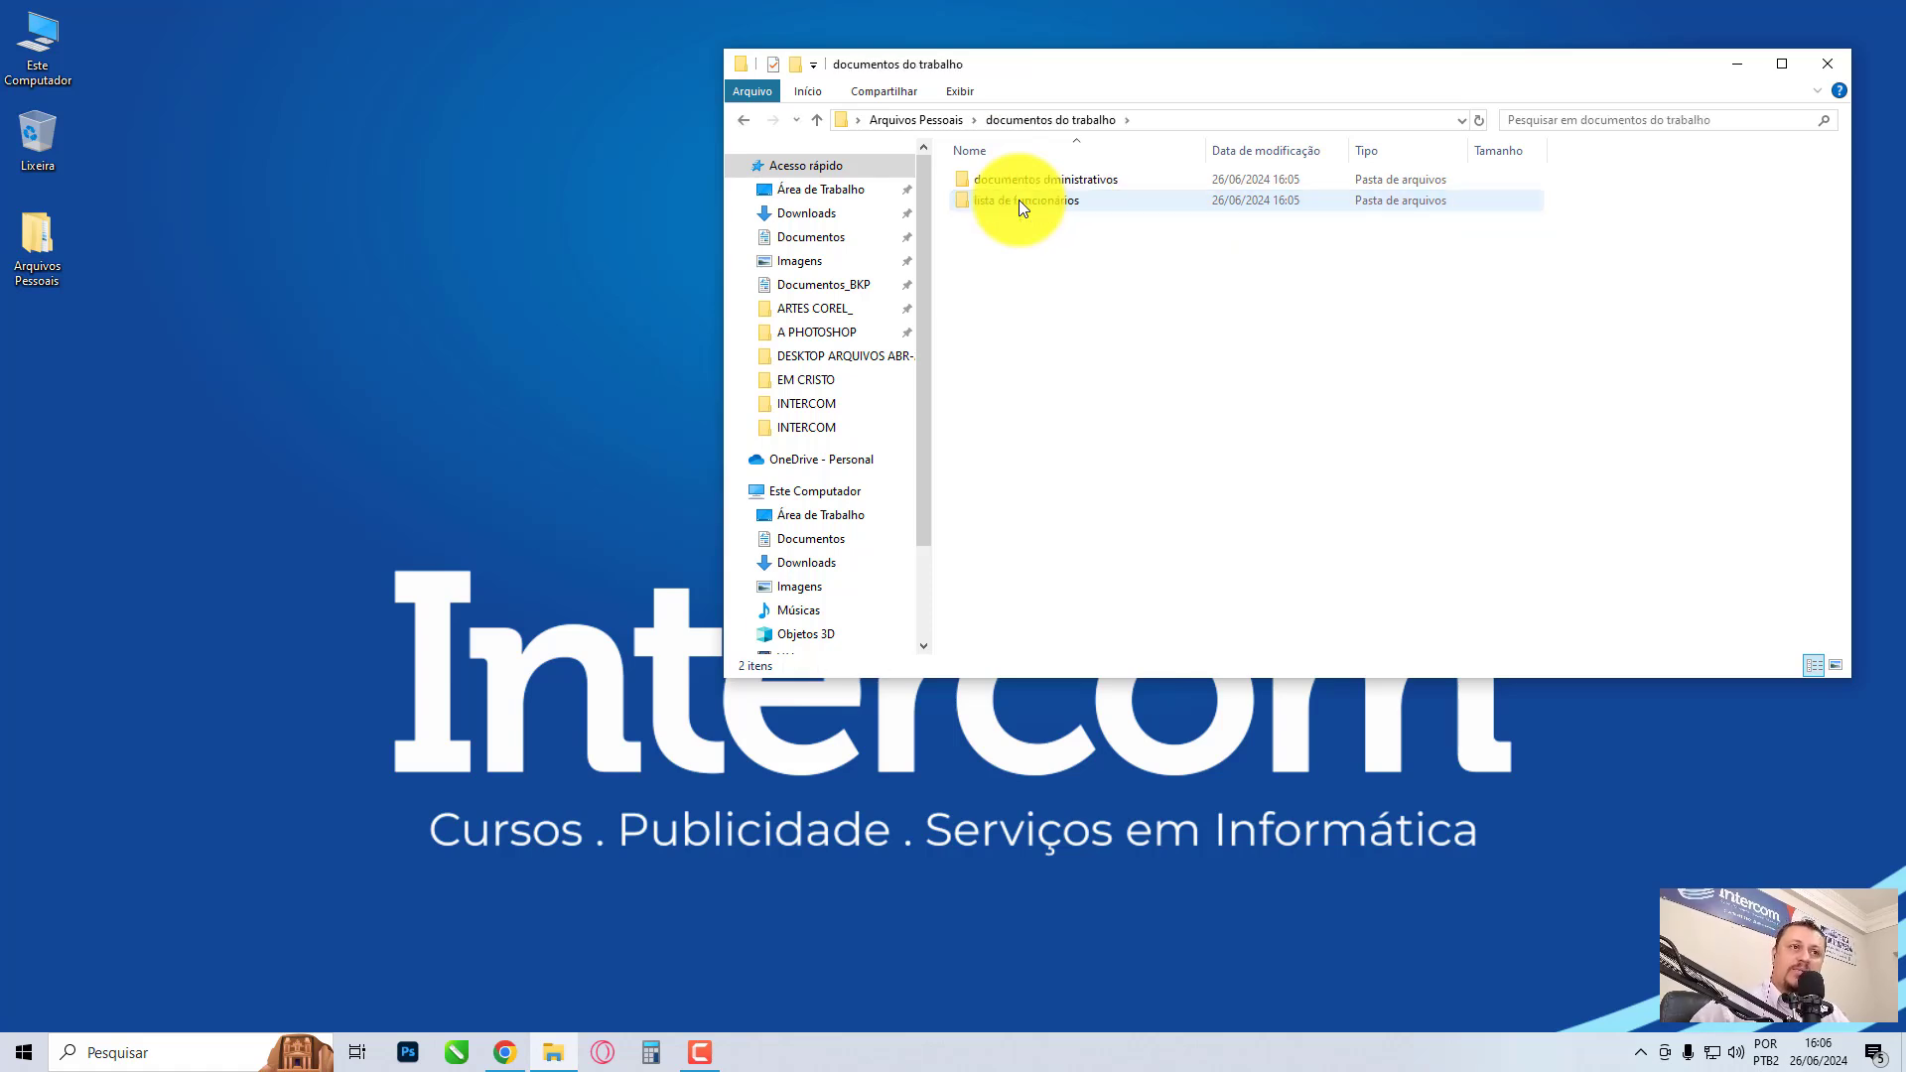
double_click(1026, 183)
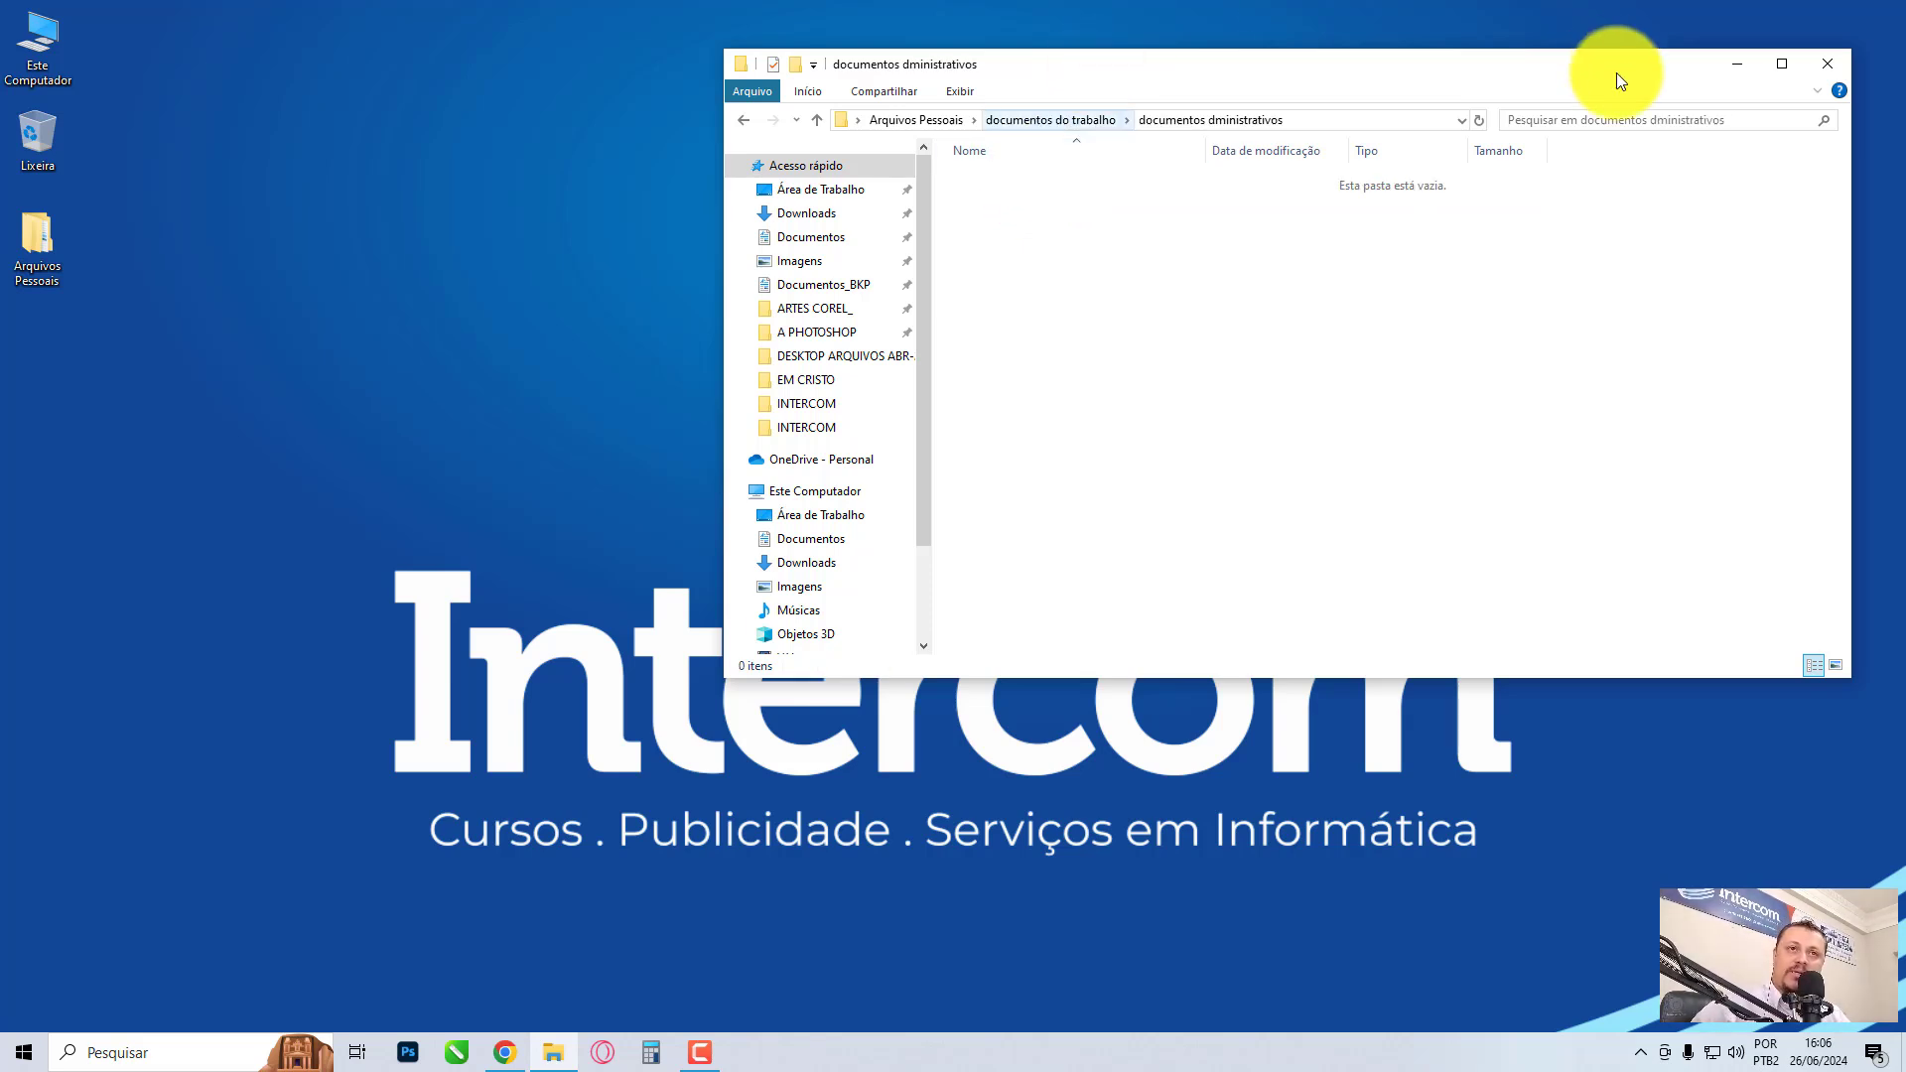
left_click(1833, 67)
left_click(1008, 318)
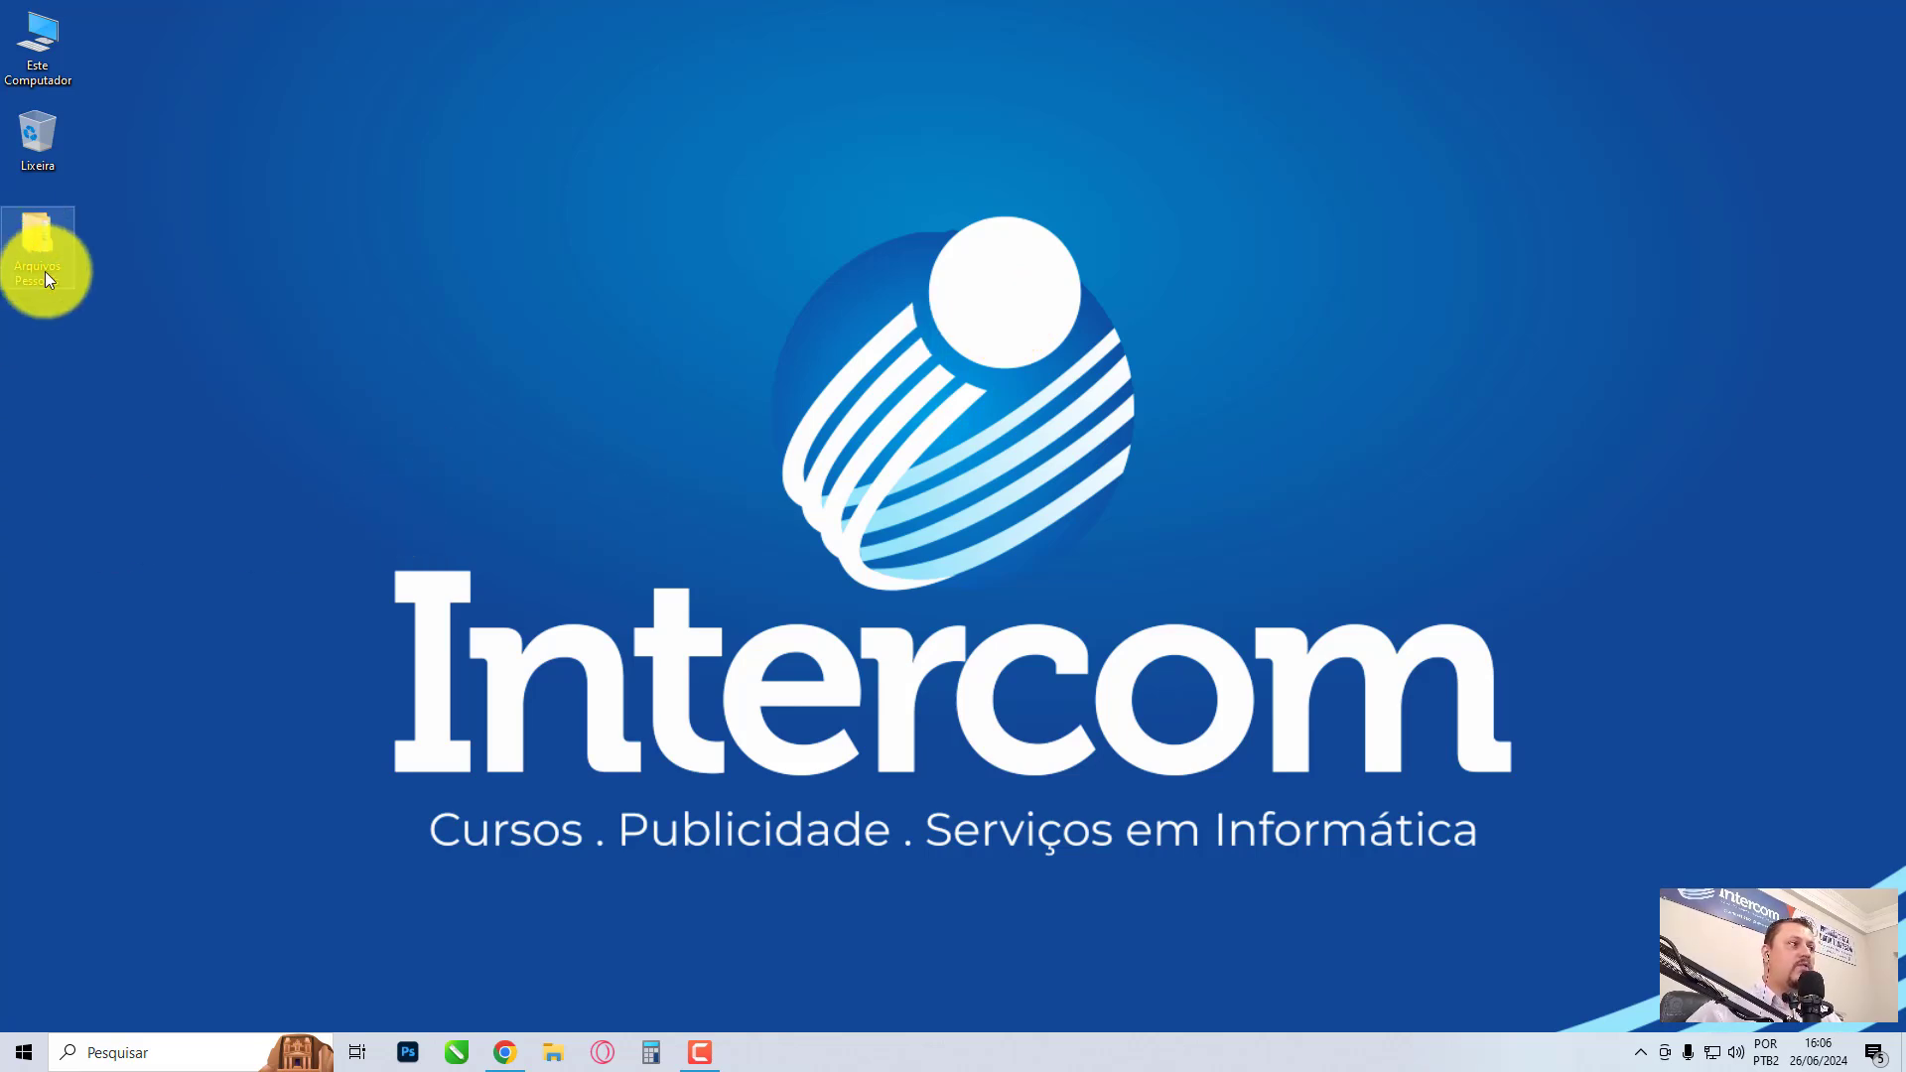
Step: Open Bloco de Notas and write the heading "Lista de demissão:" on the first line of the blank note
left_click(23, 1060)
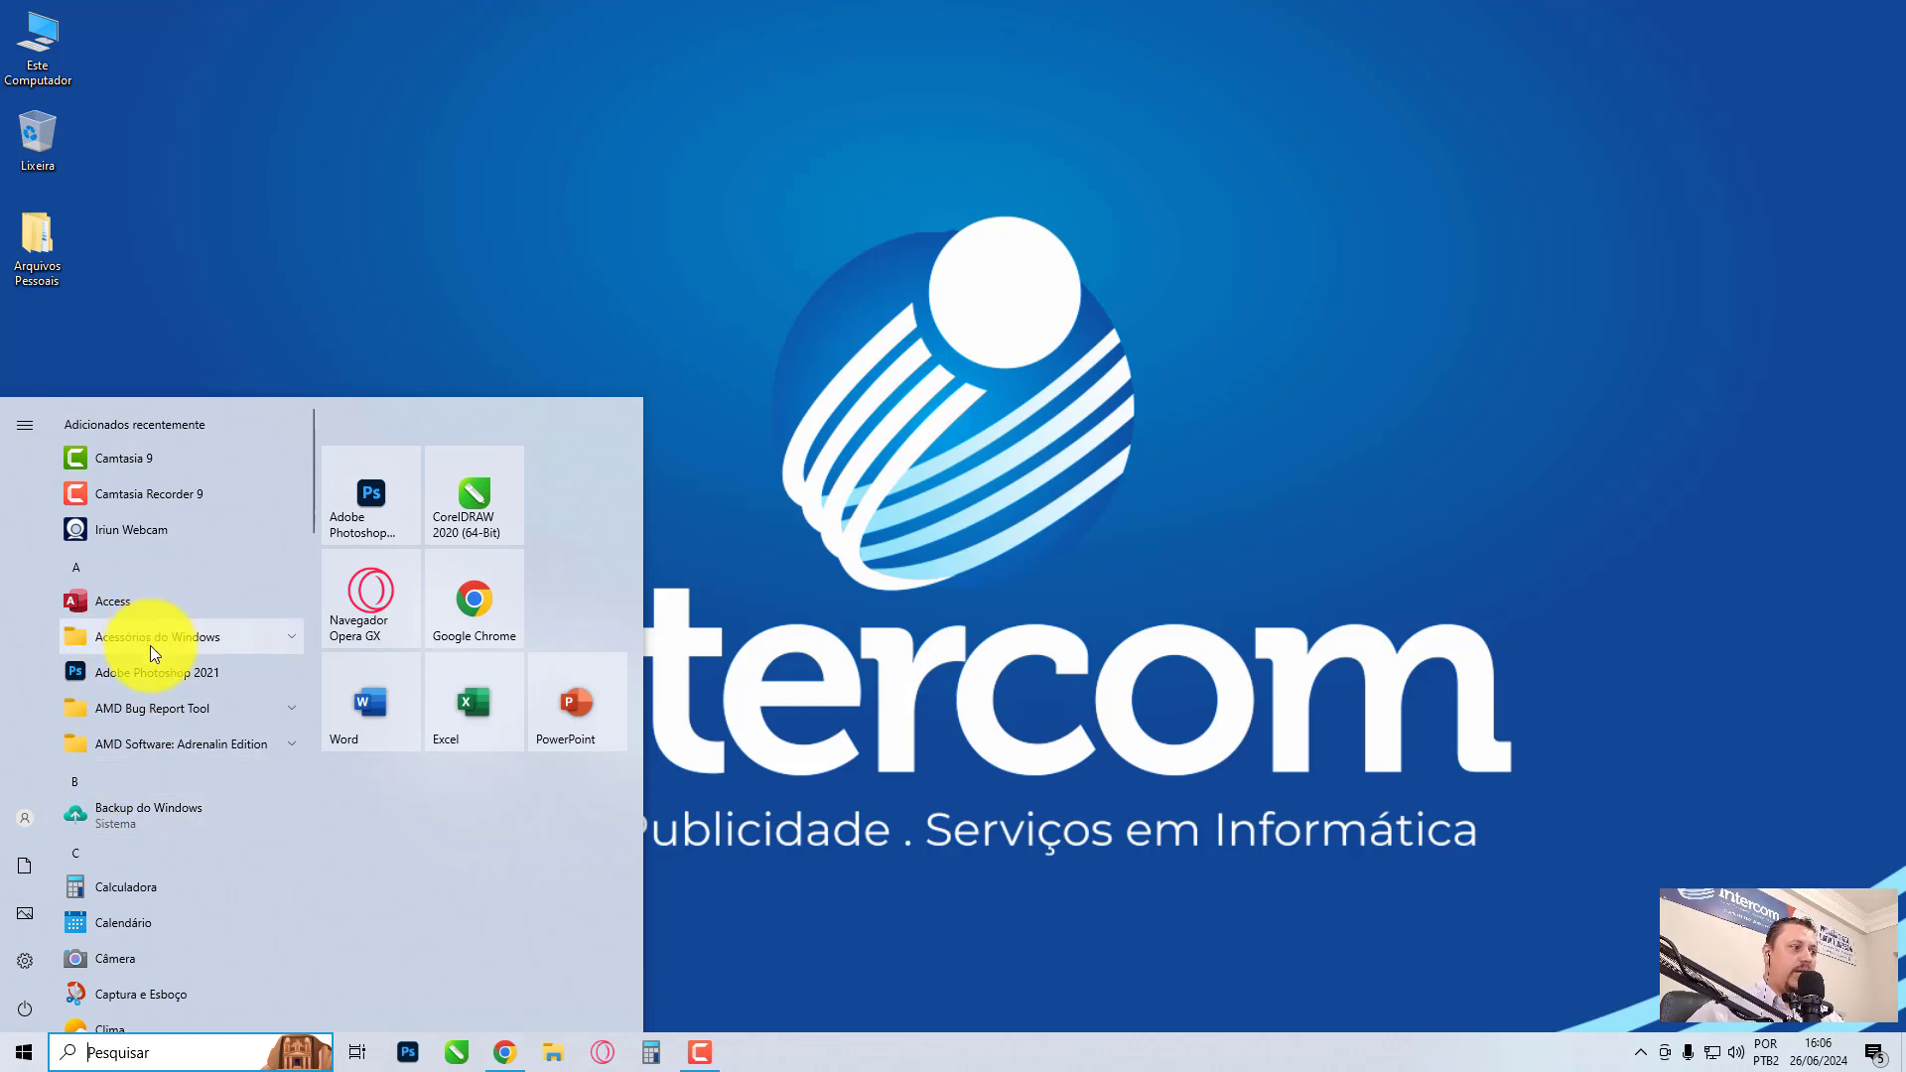
left_click(151, 646)
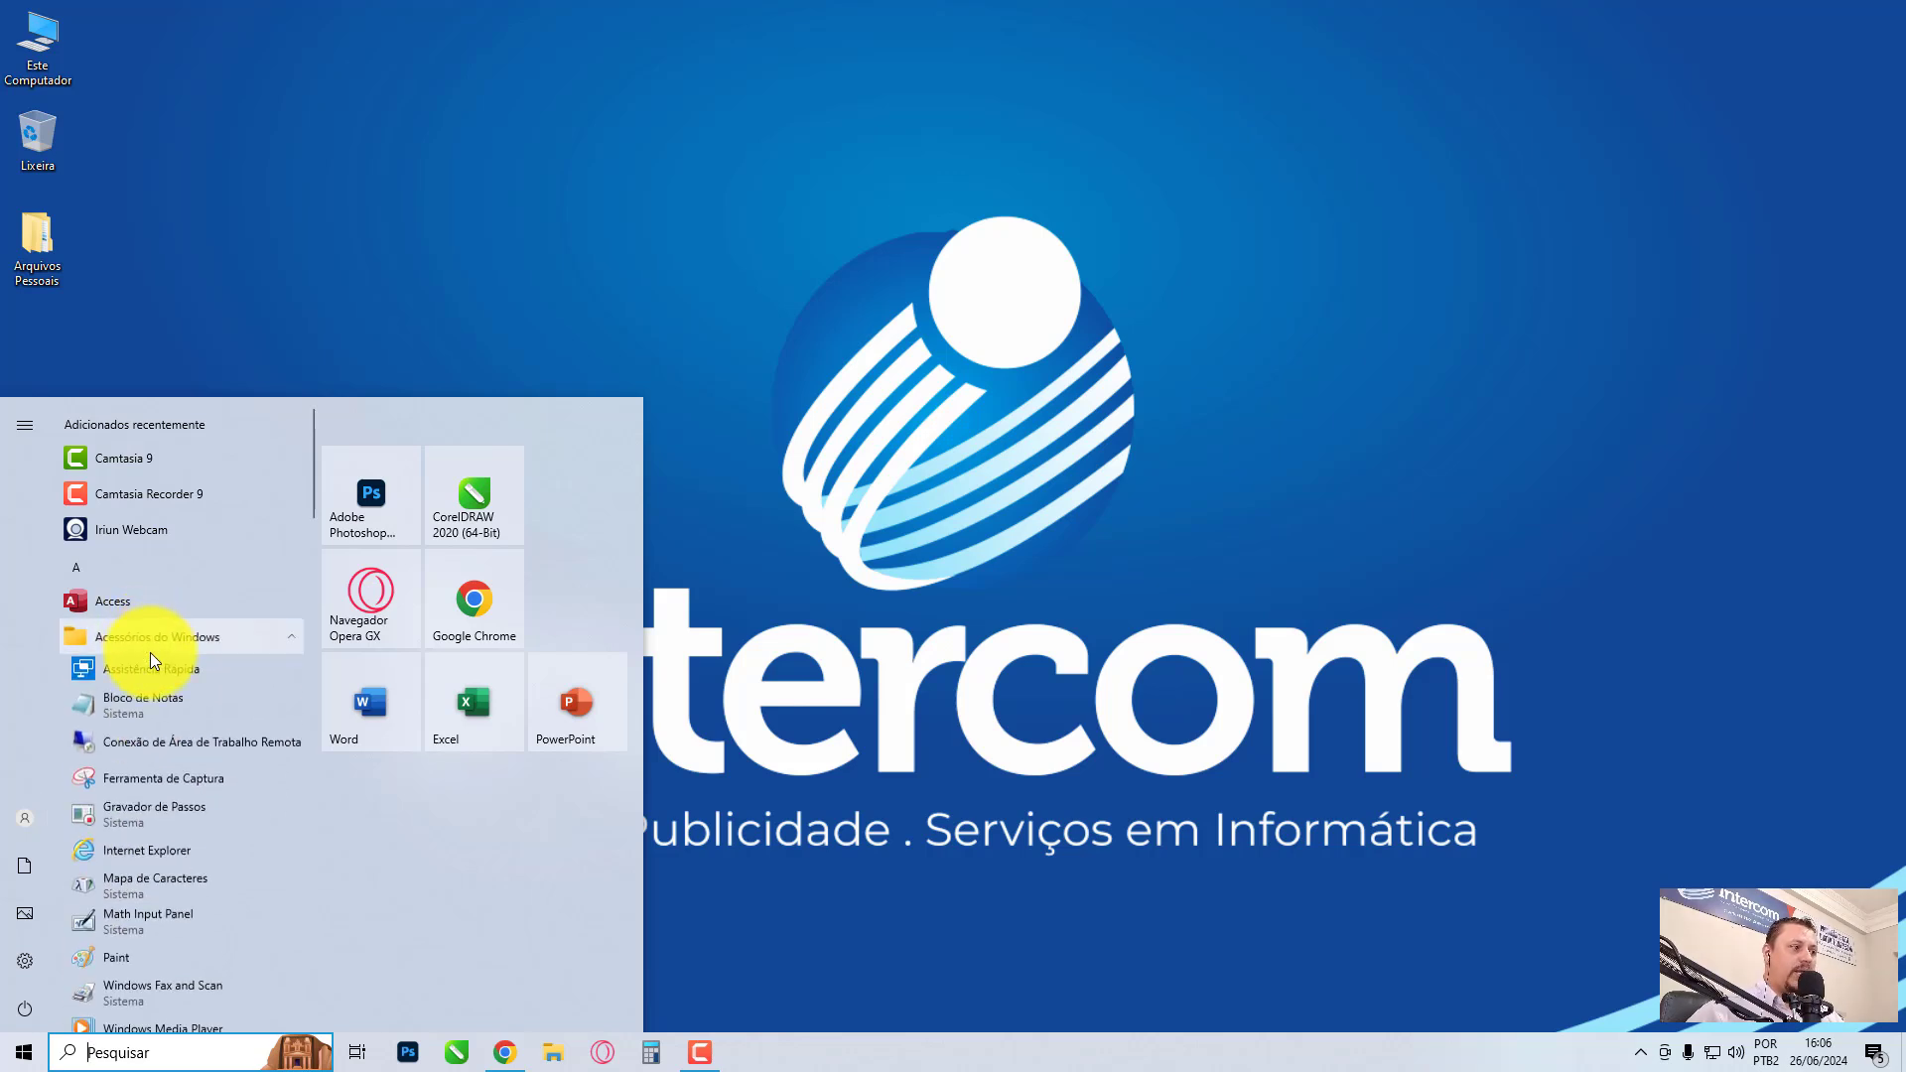
left_click(153, 707)
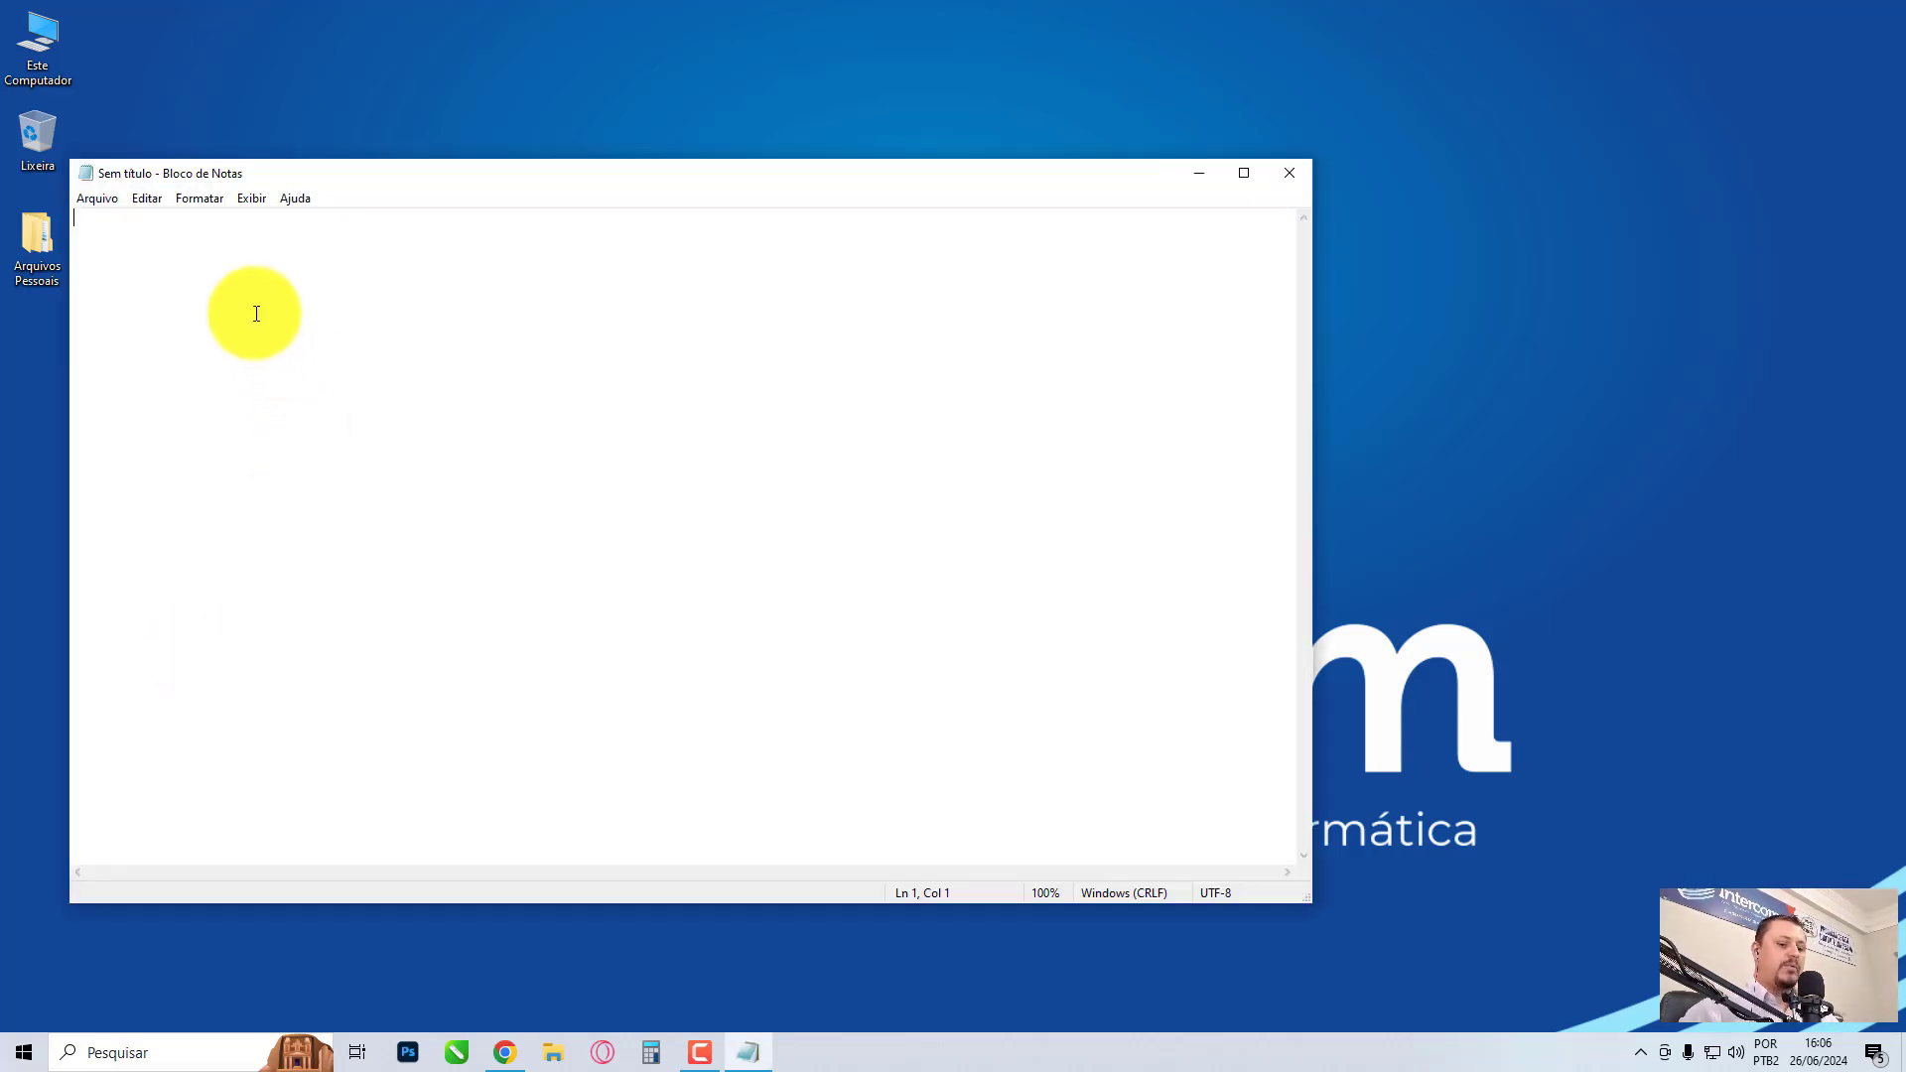
type("Lista d")
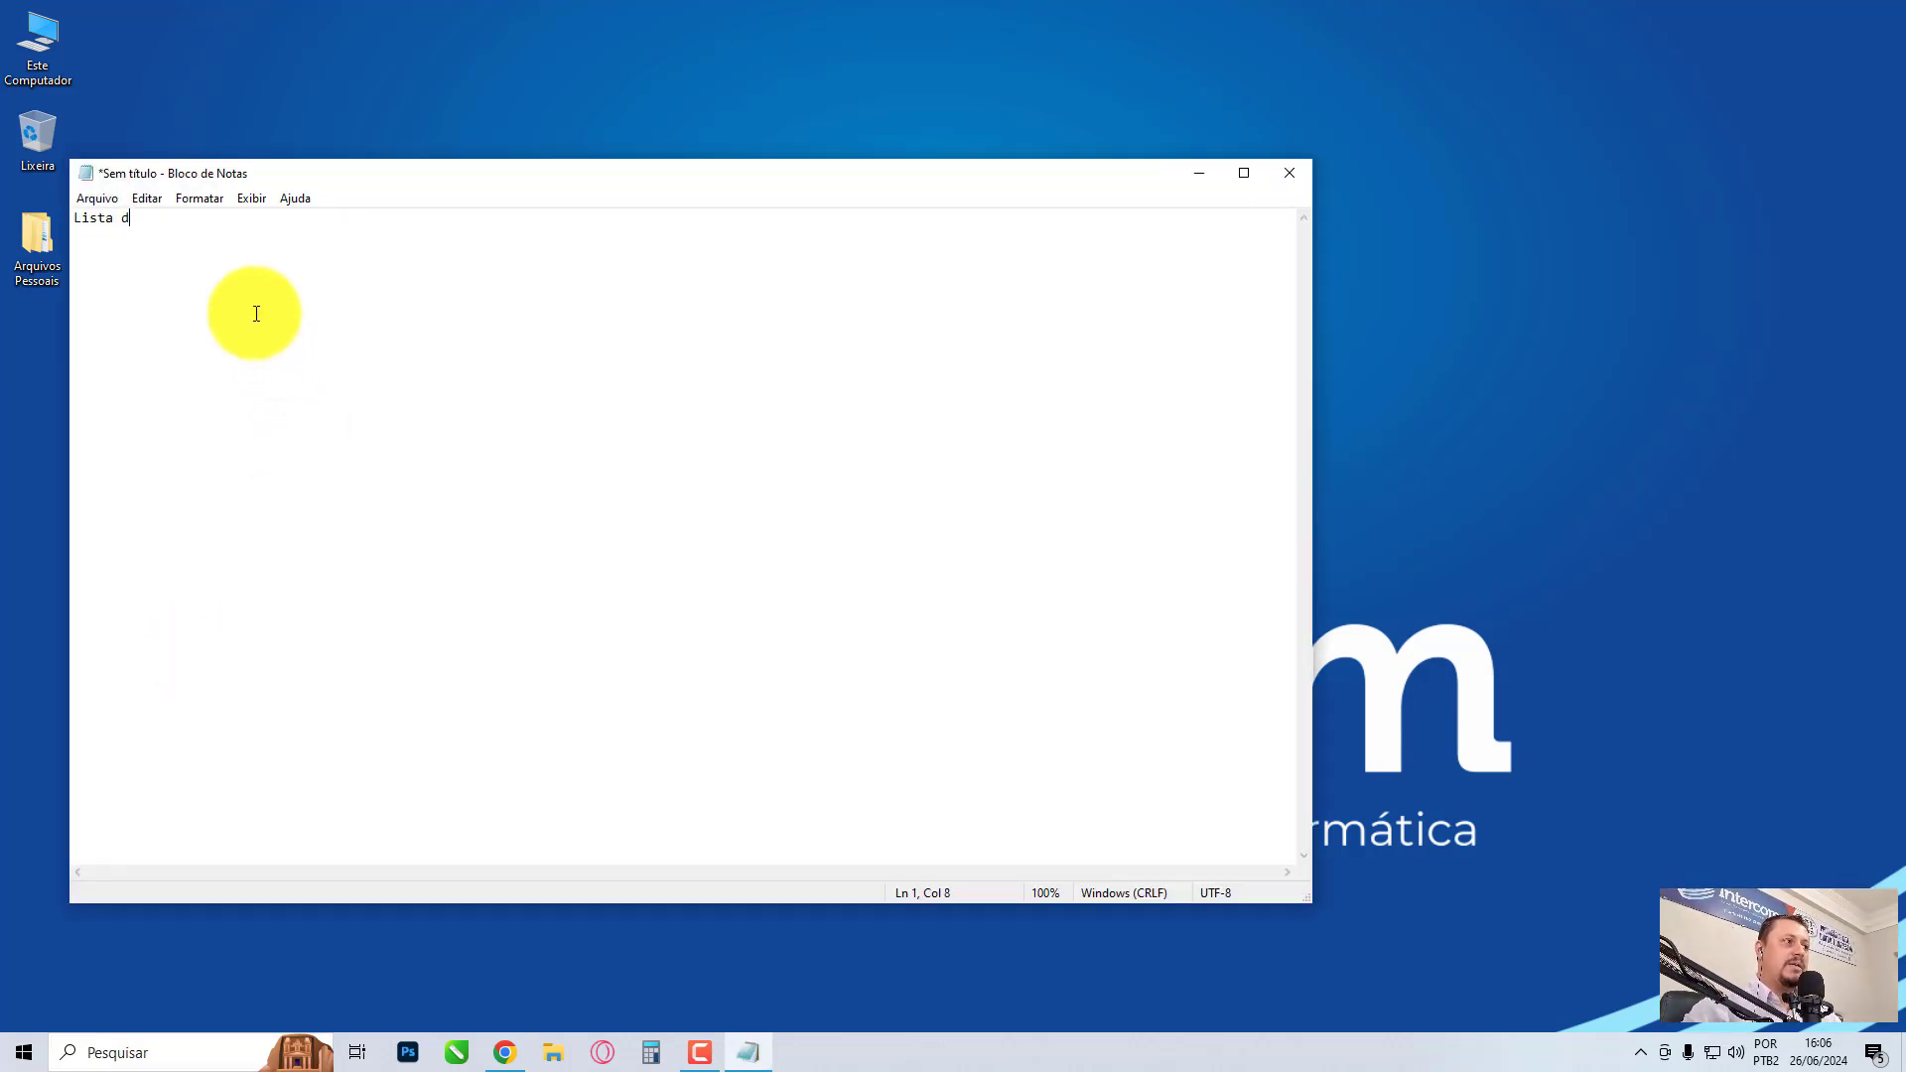
type("e demiss")
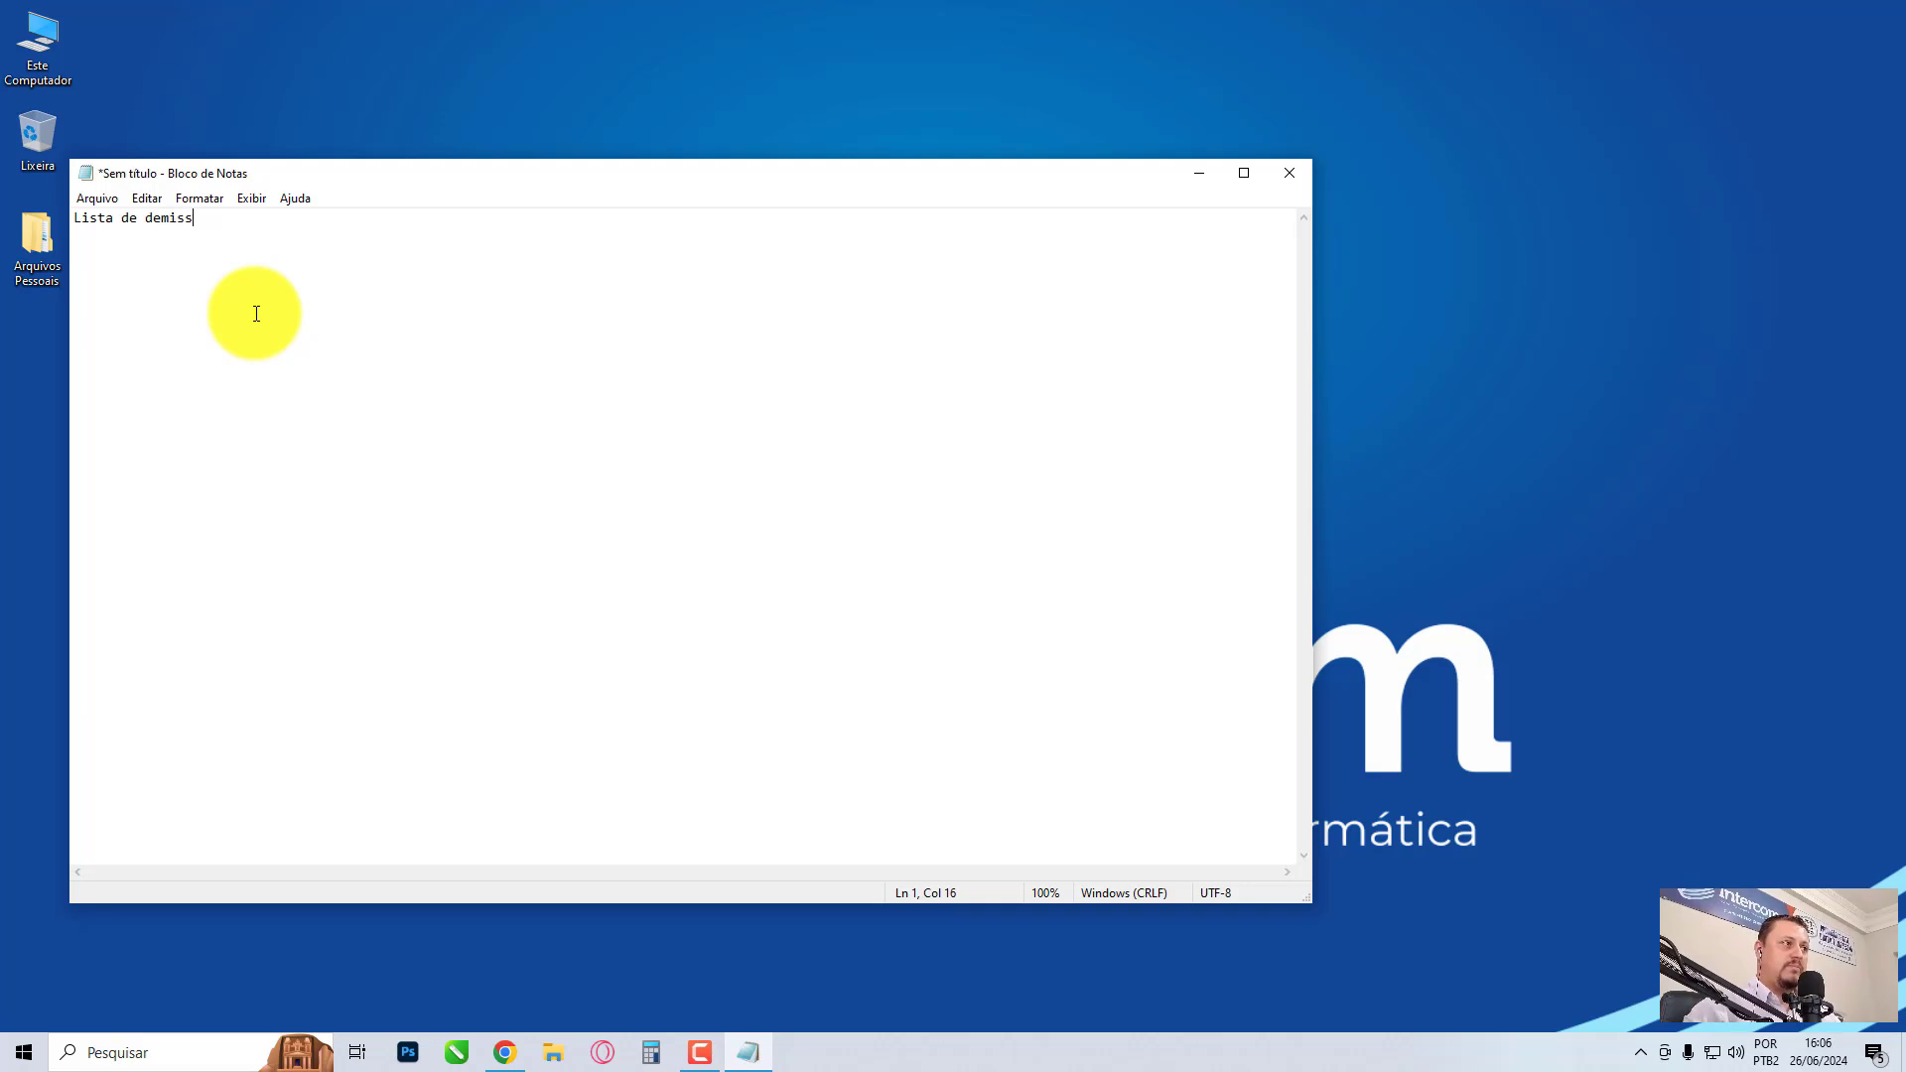
type("ão: ")
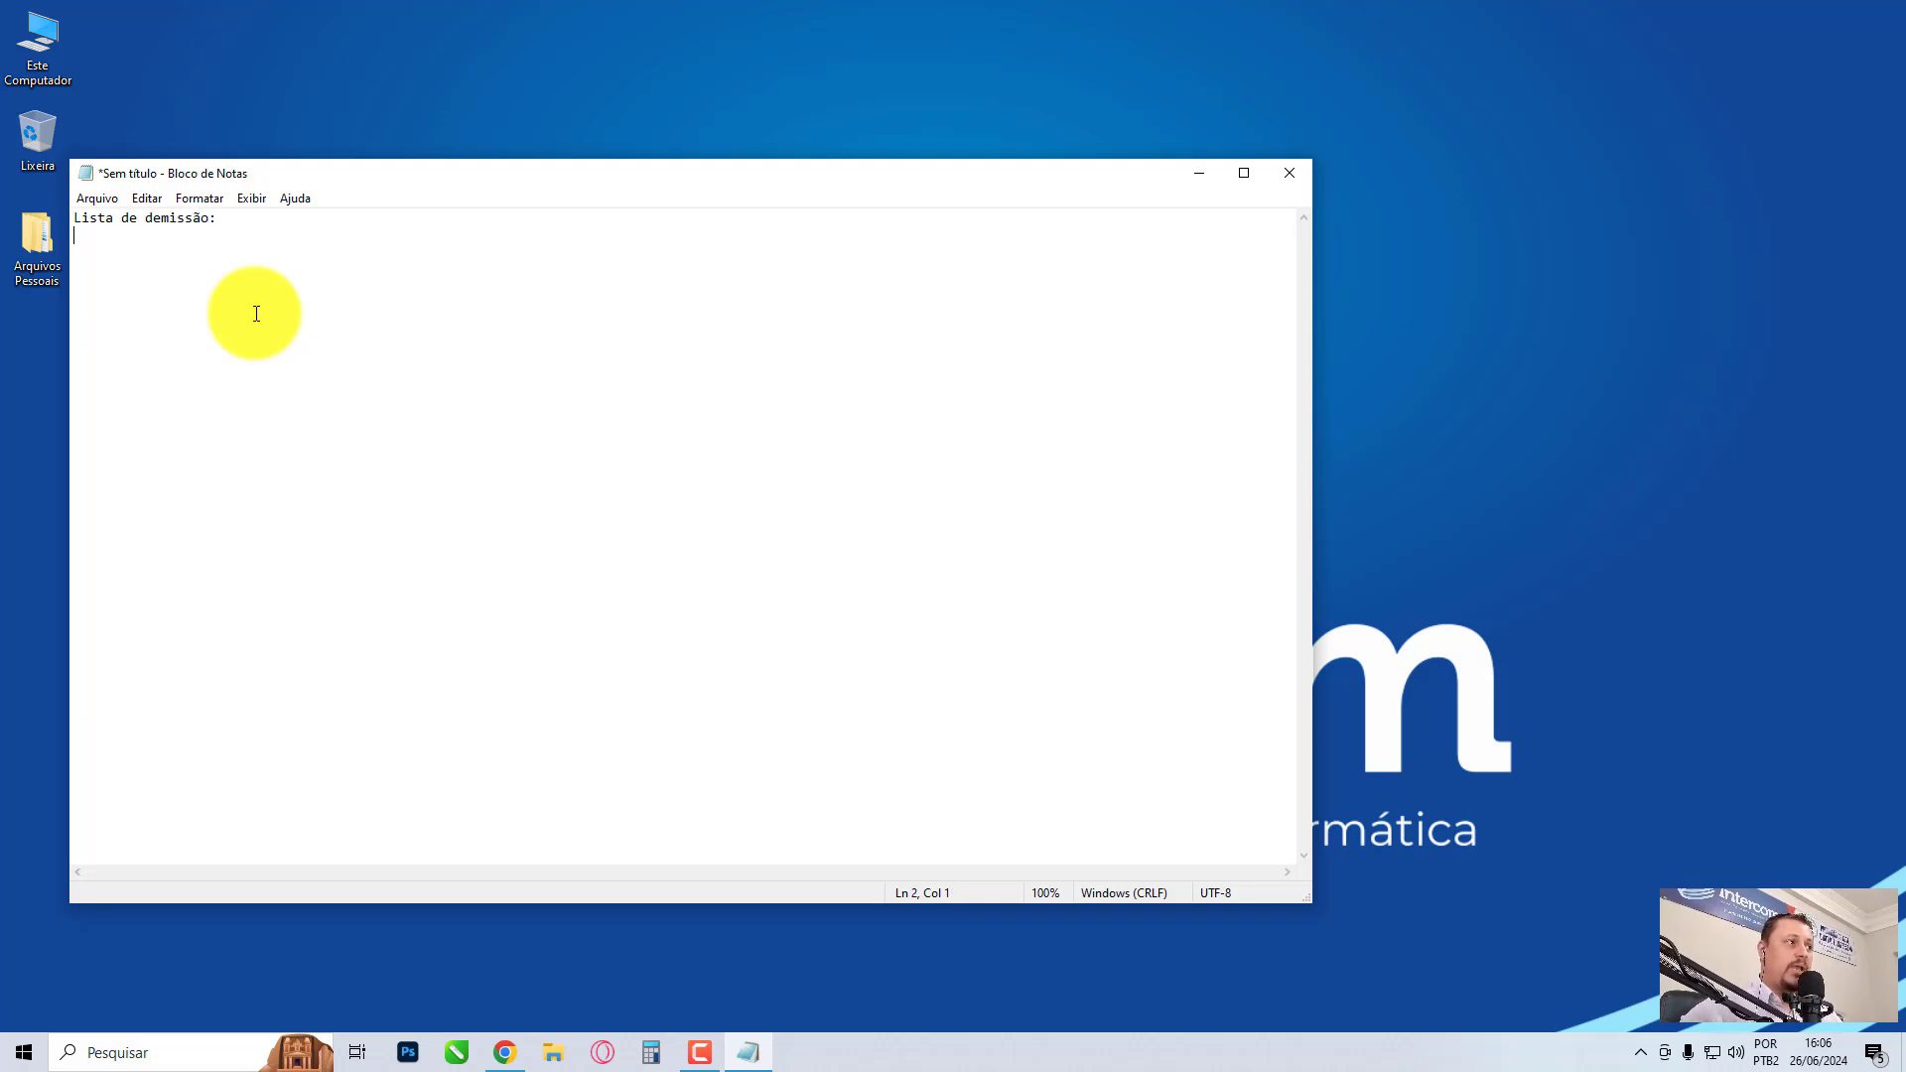
Step: List five employees' first names under the heading, one per line, each preceded by a hyphen
type("-")
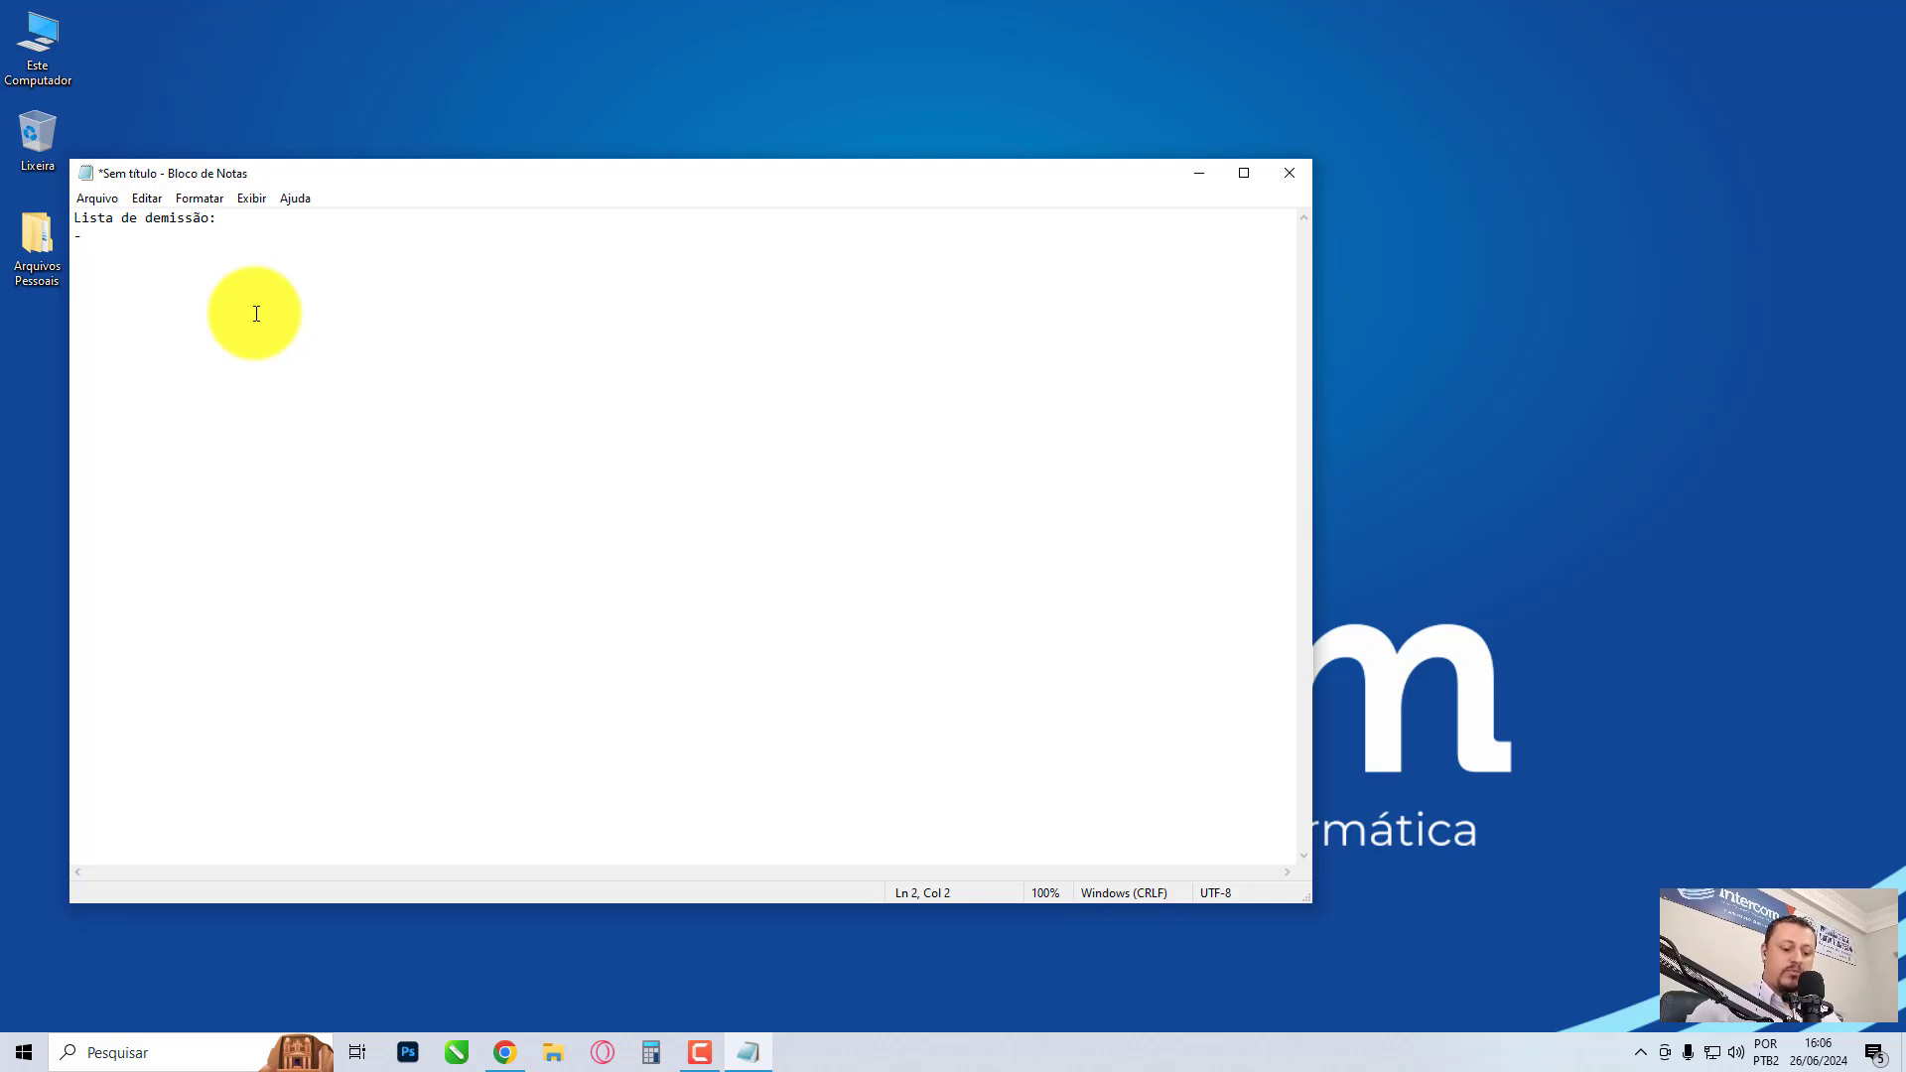
type("Delson -")
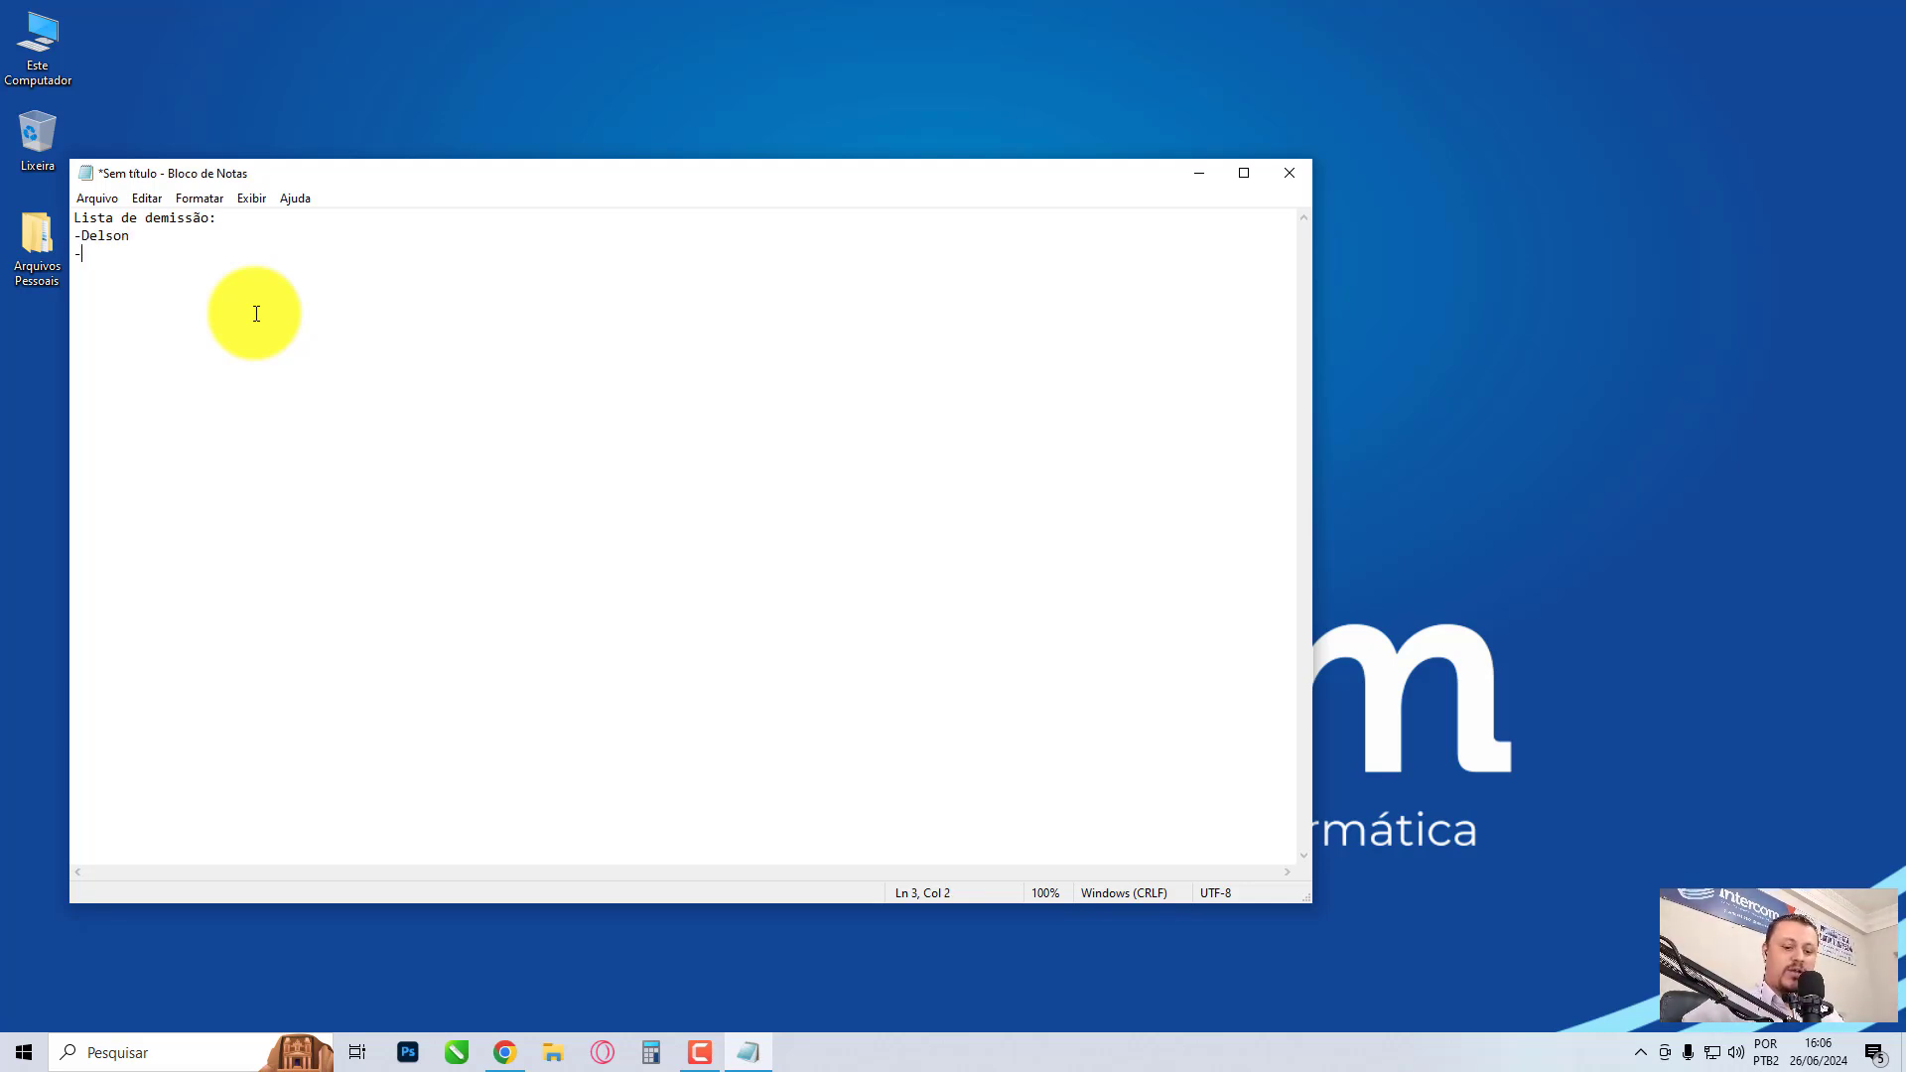
type("Valdiney ")
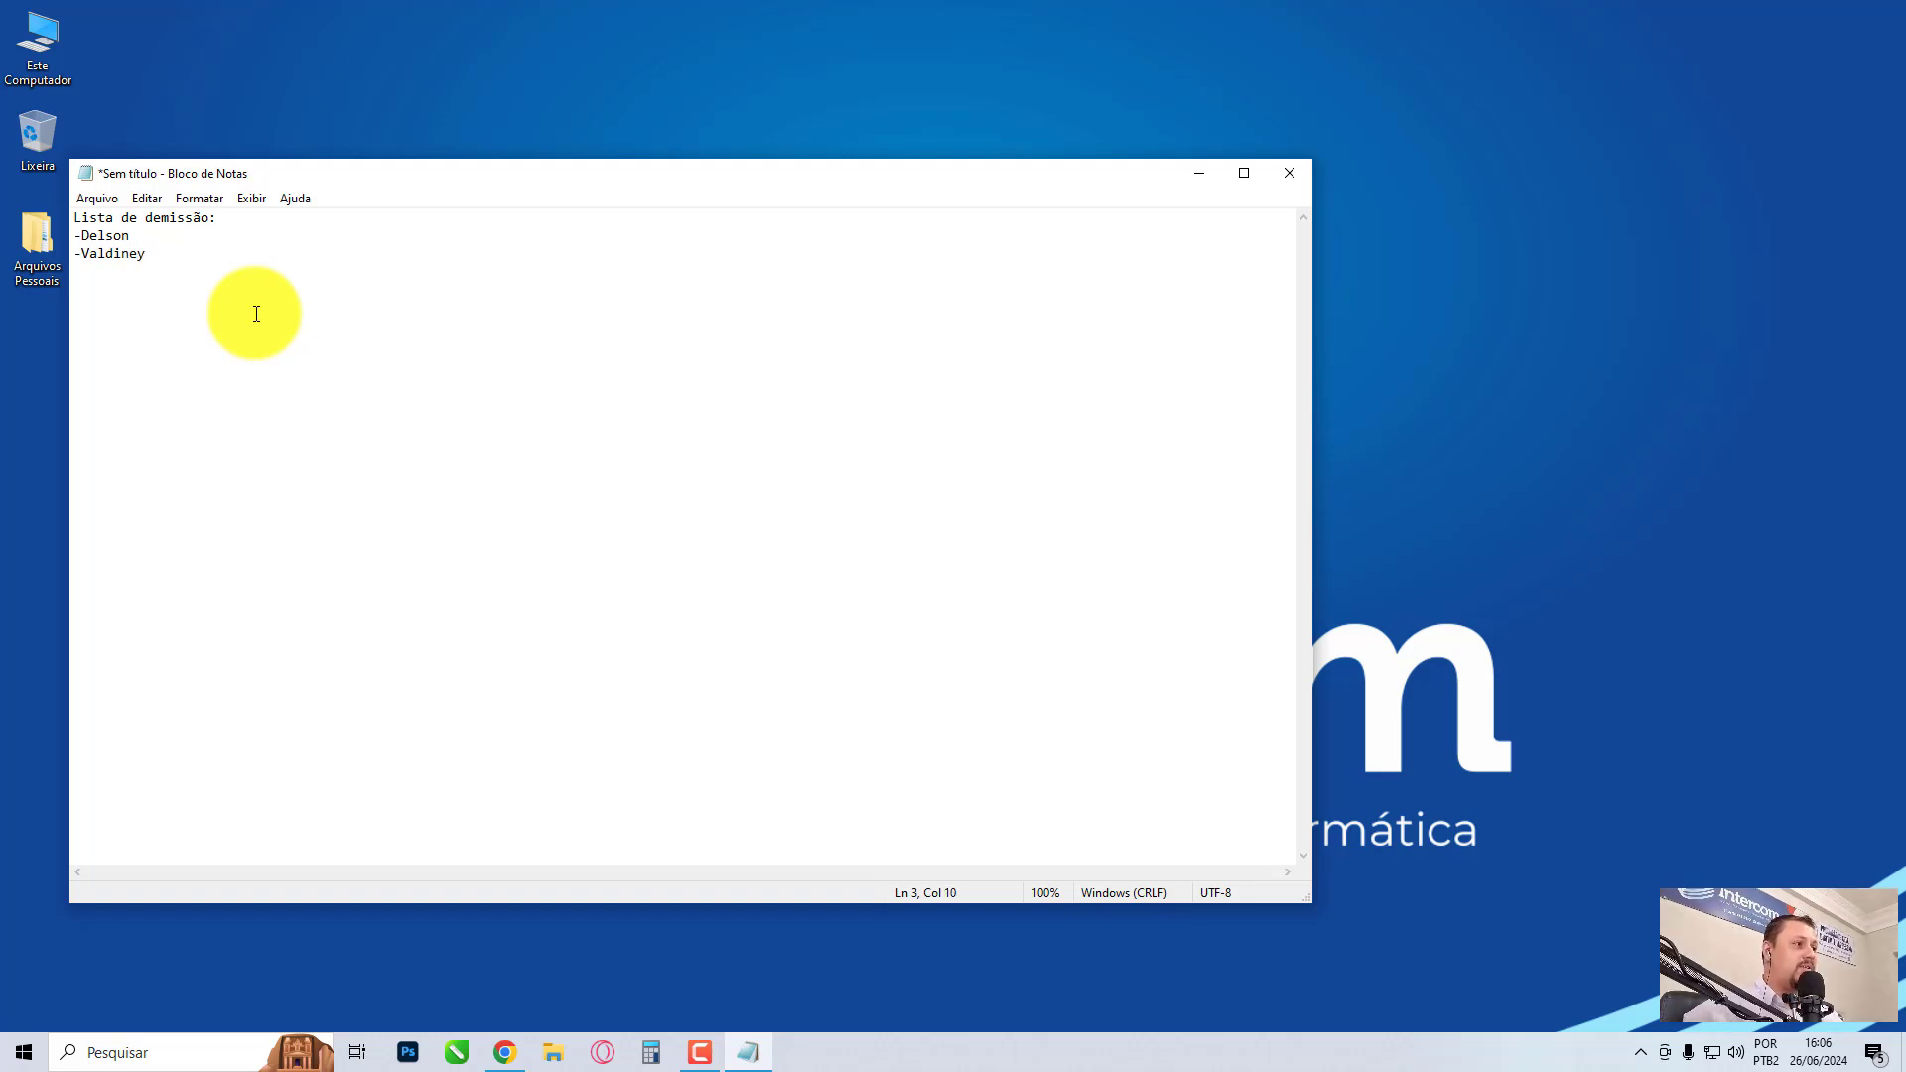
type("-A")
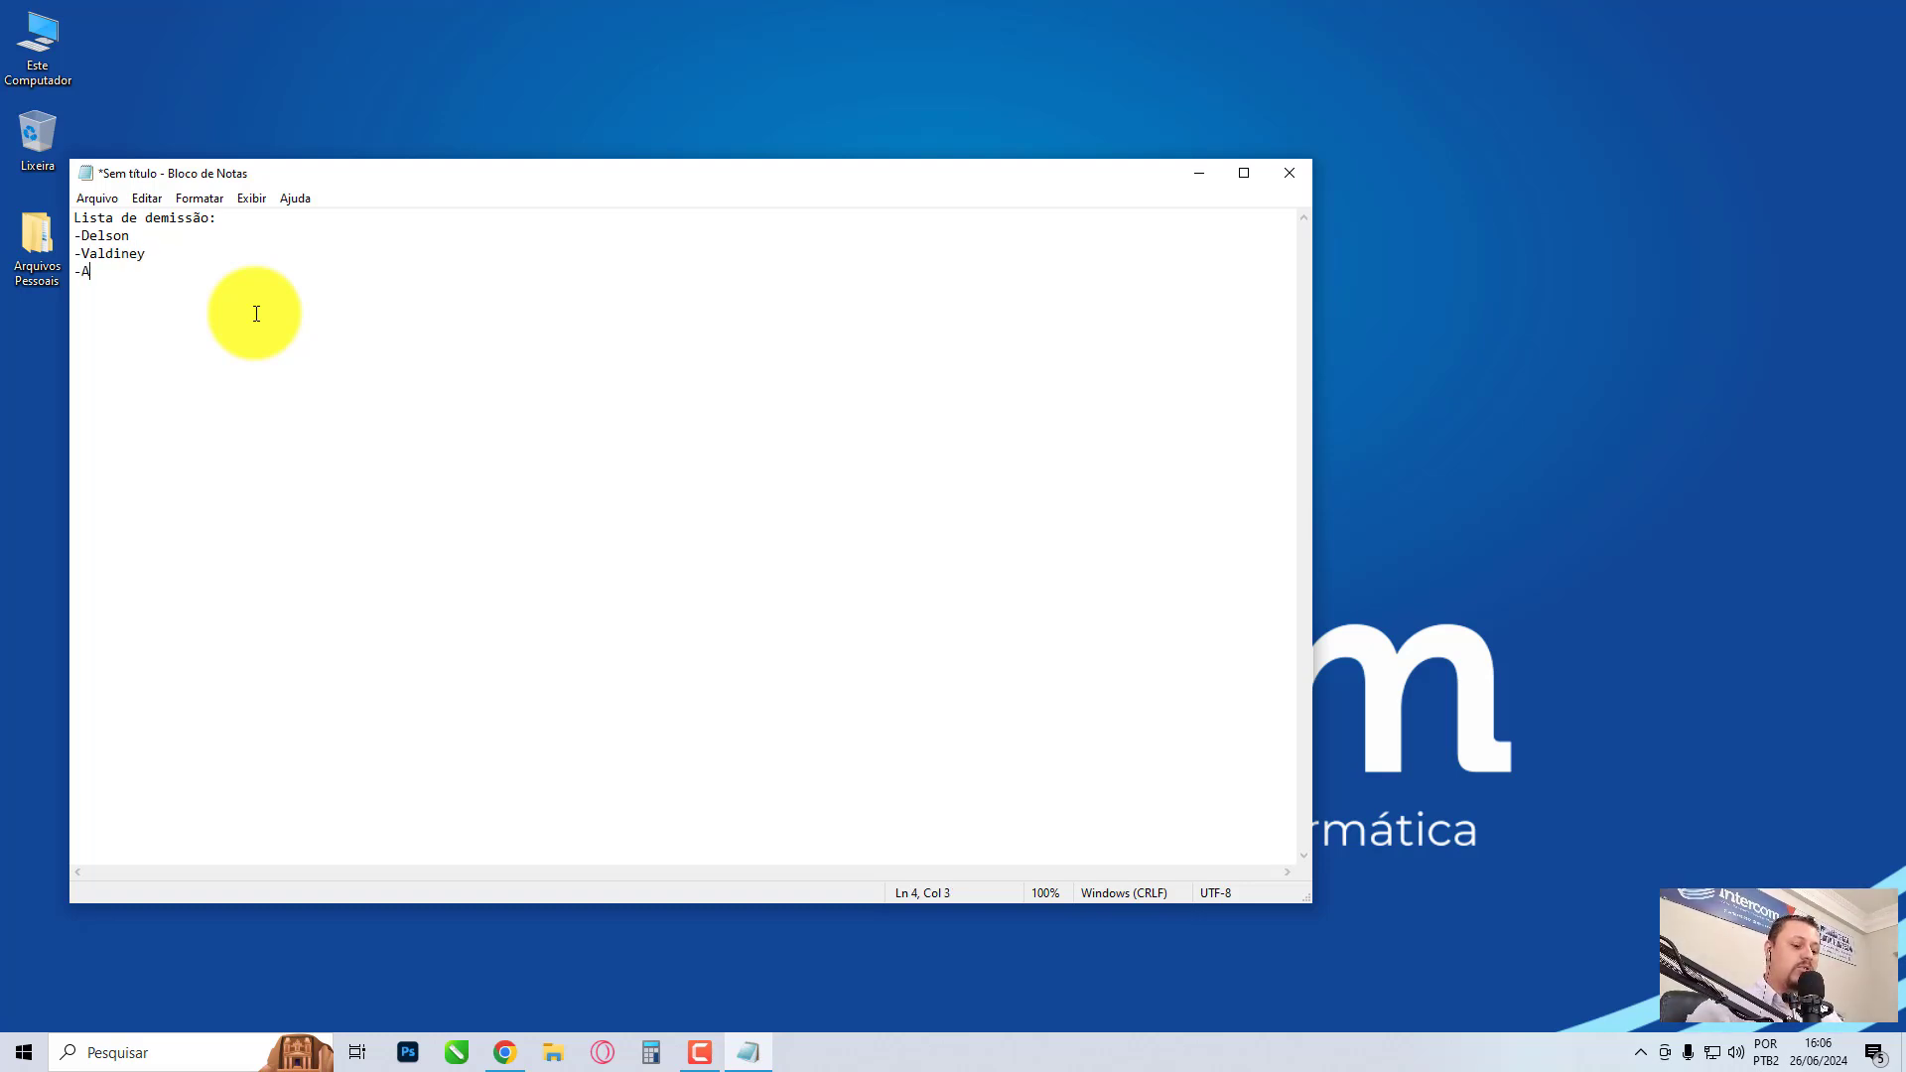
type("ngélica")
key("Return")
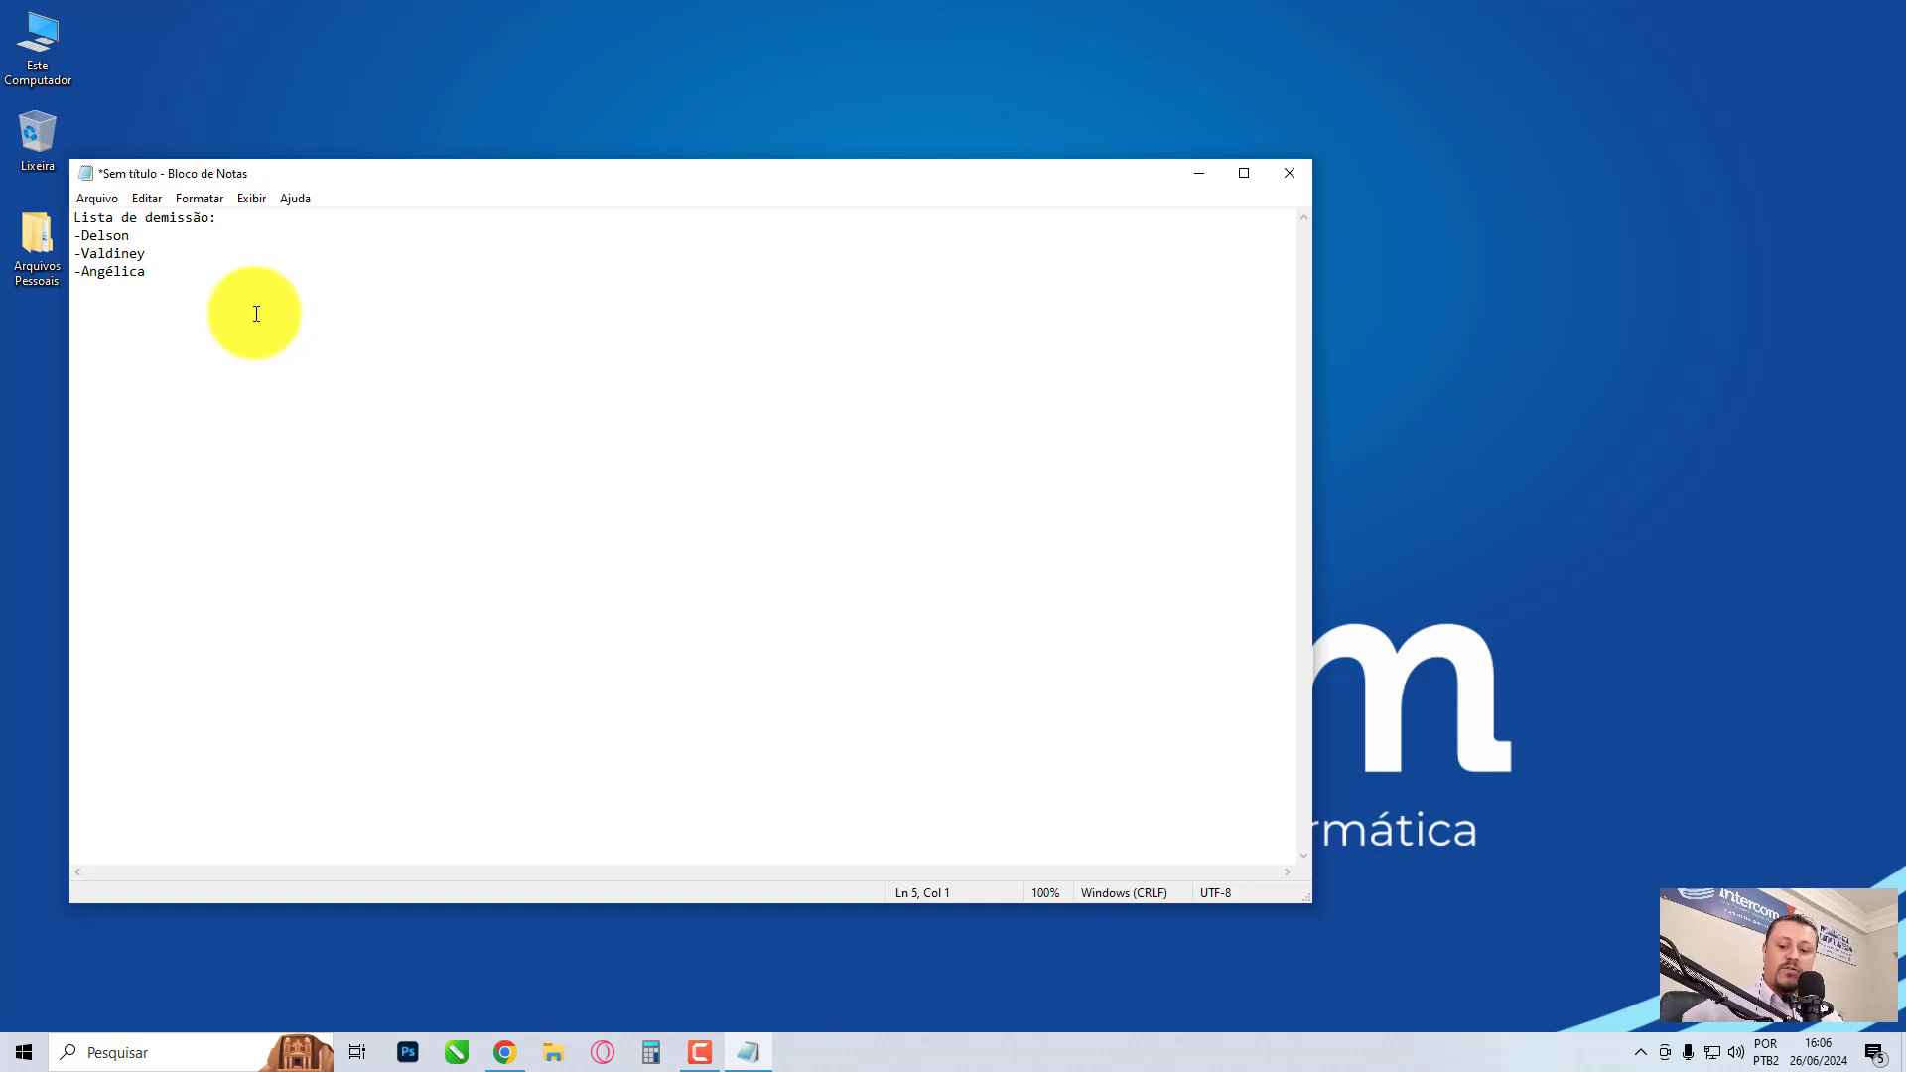
type("-Isaque")
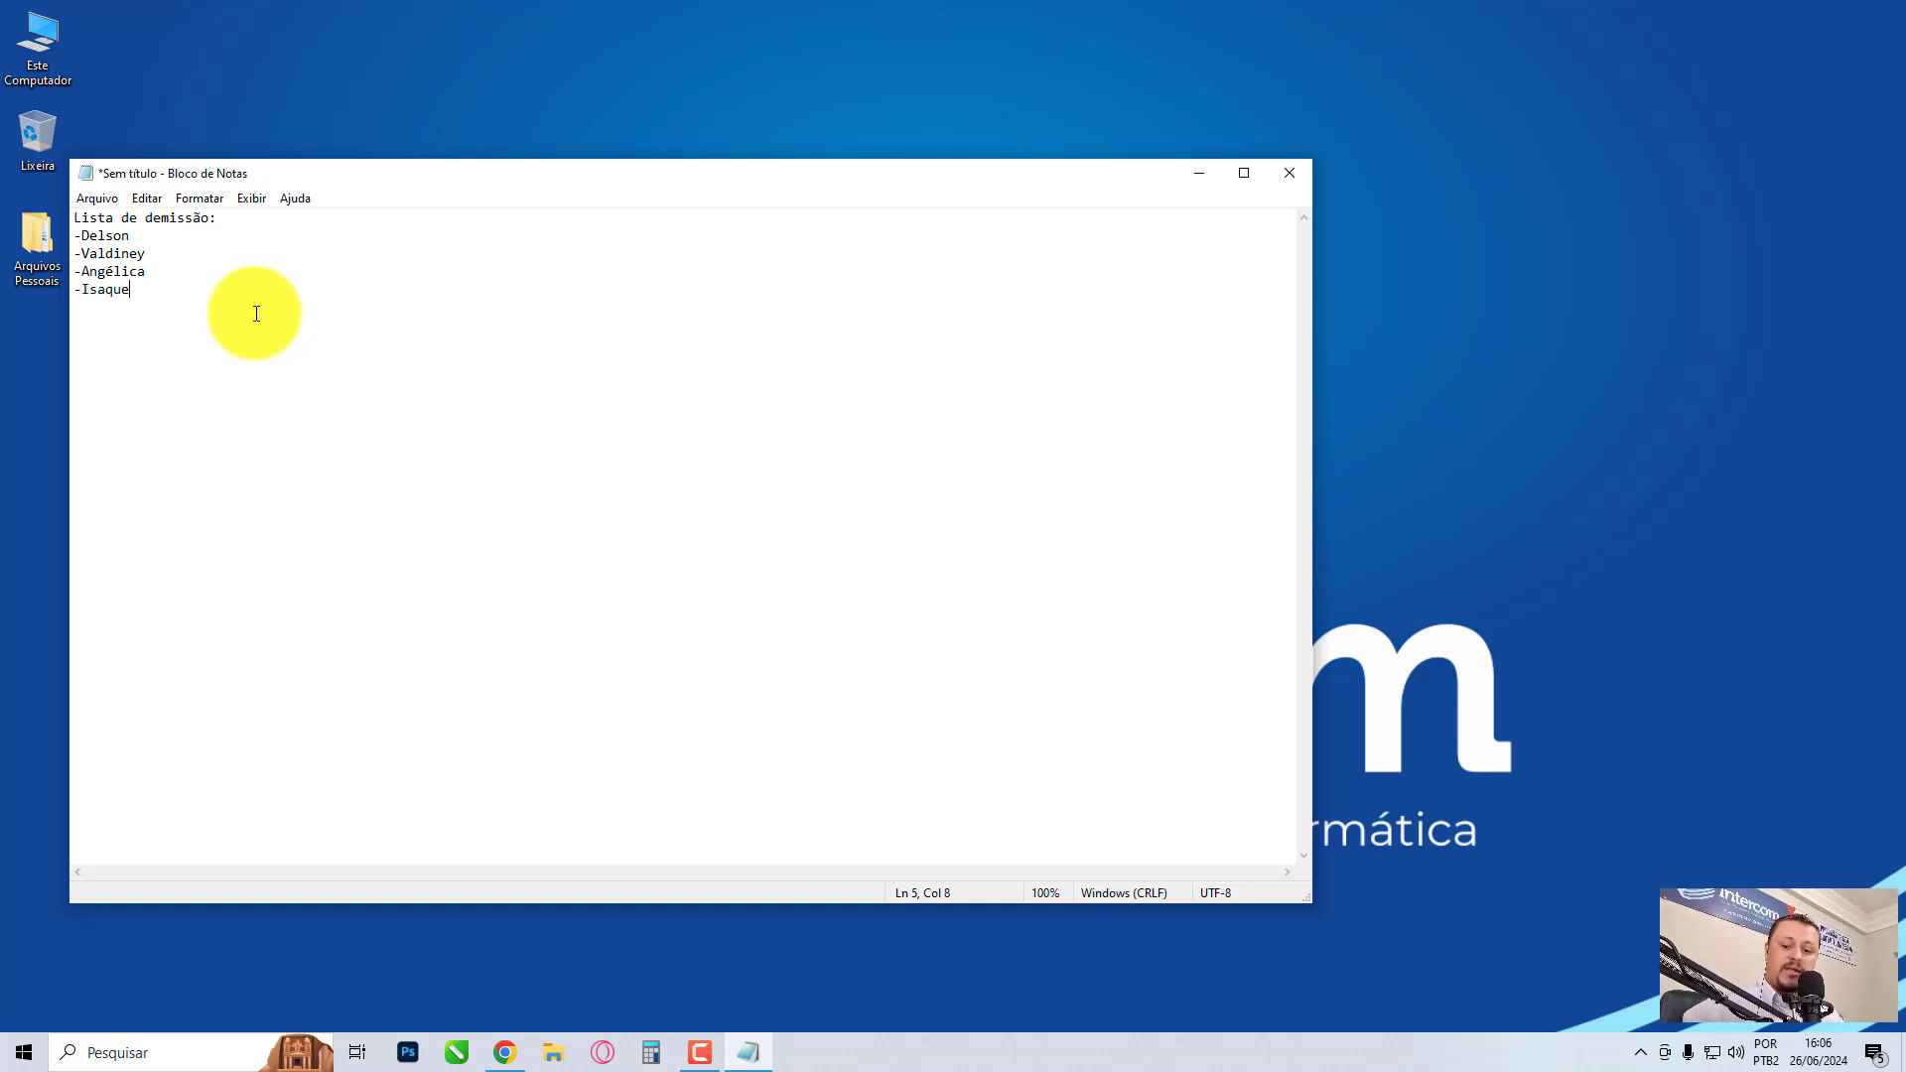
type("Davi")
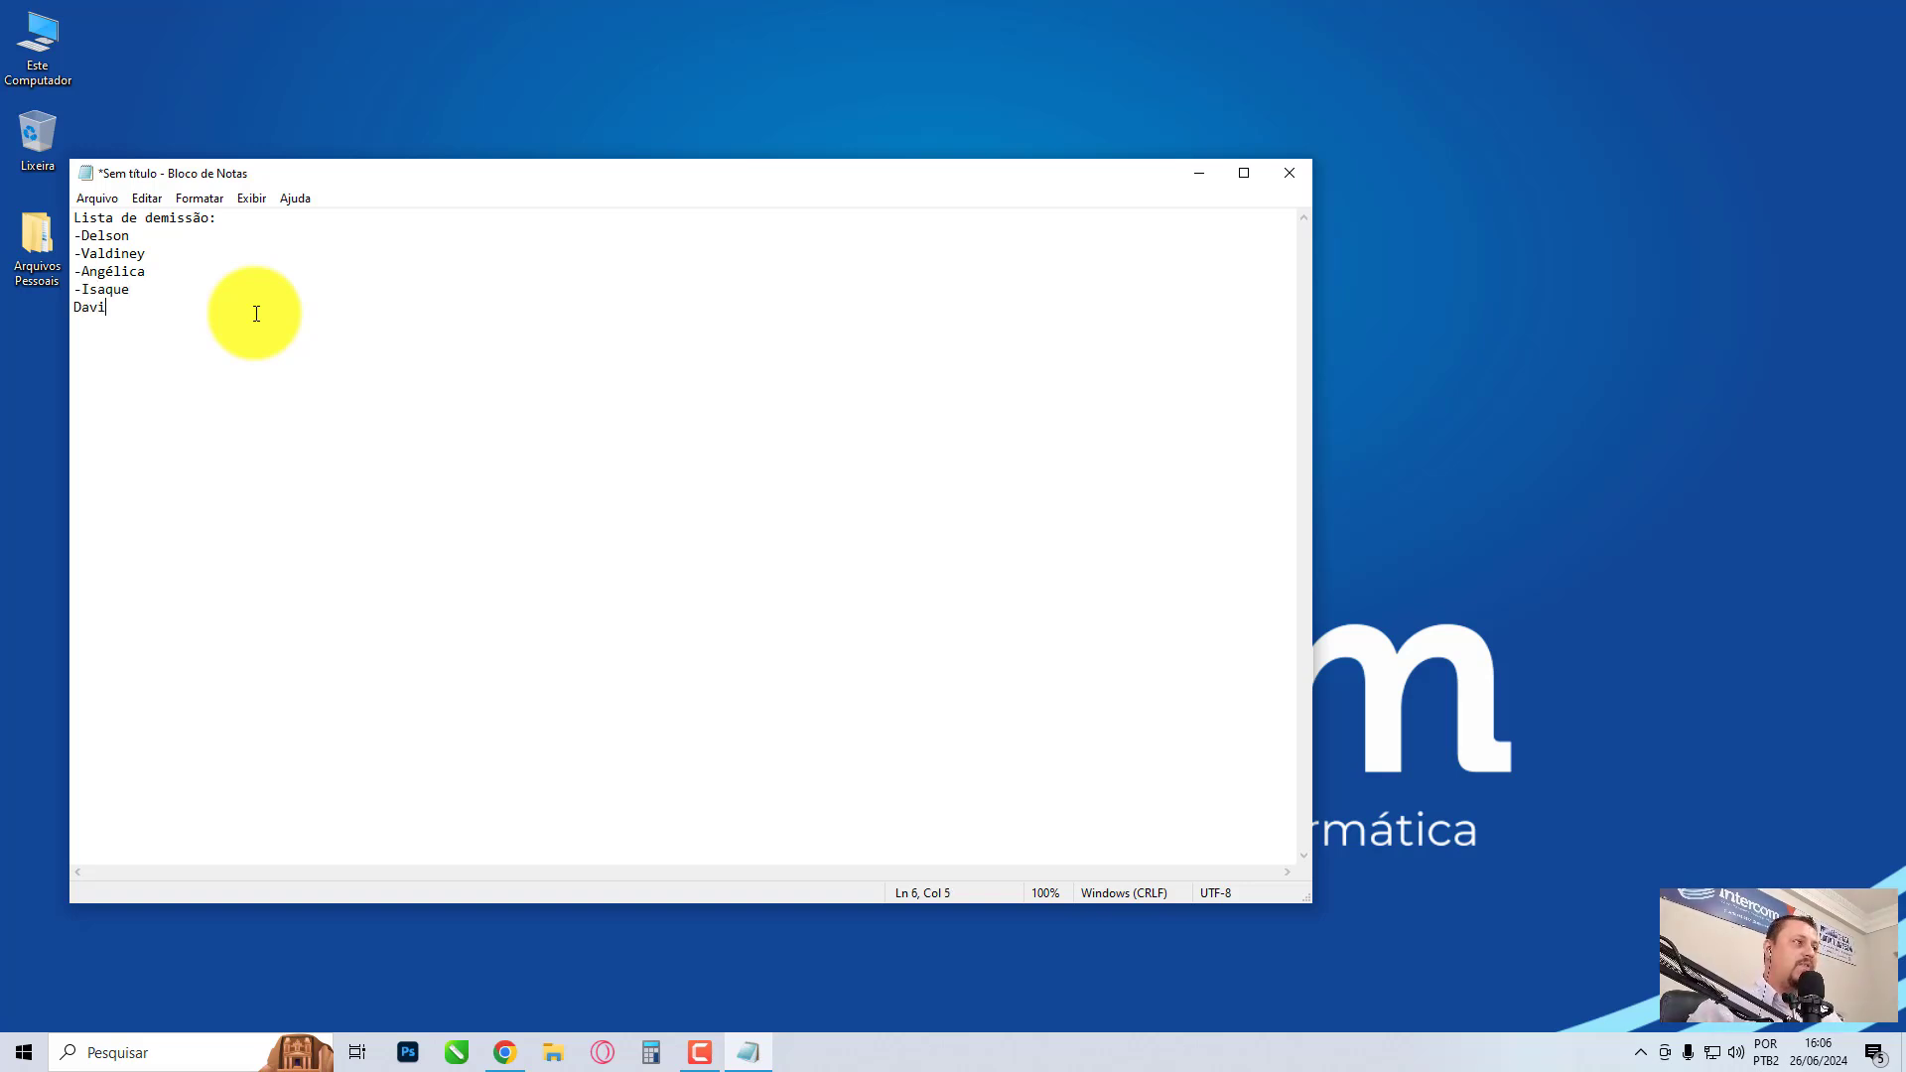
type("-")
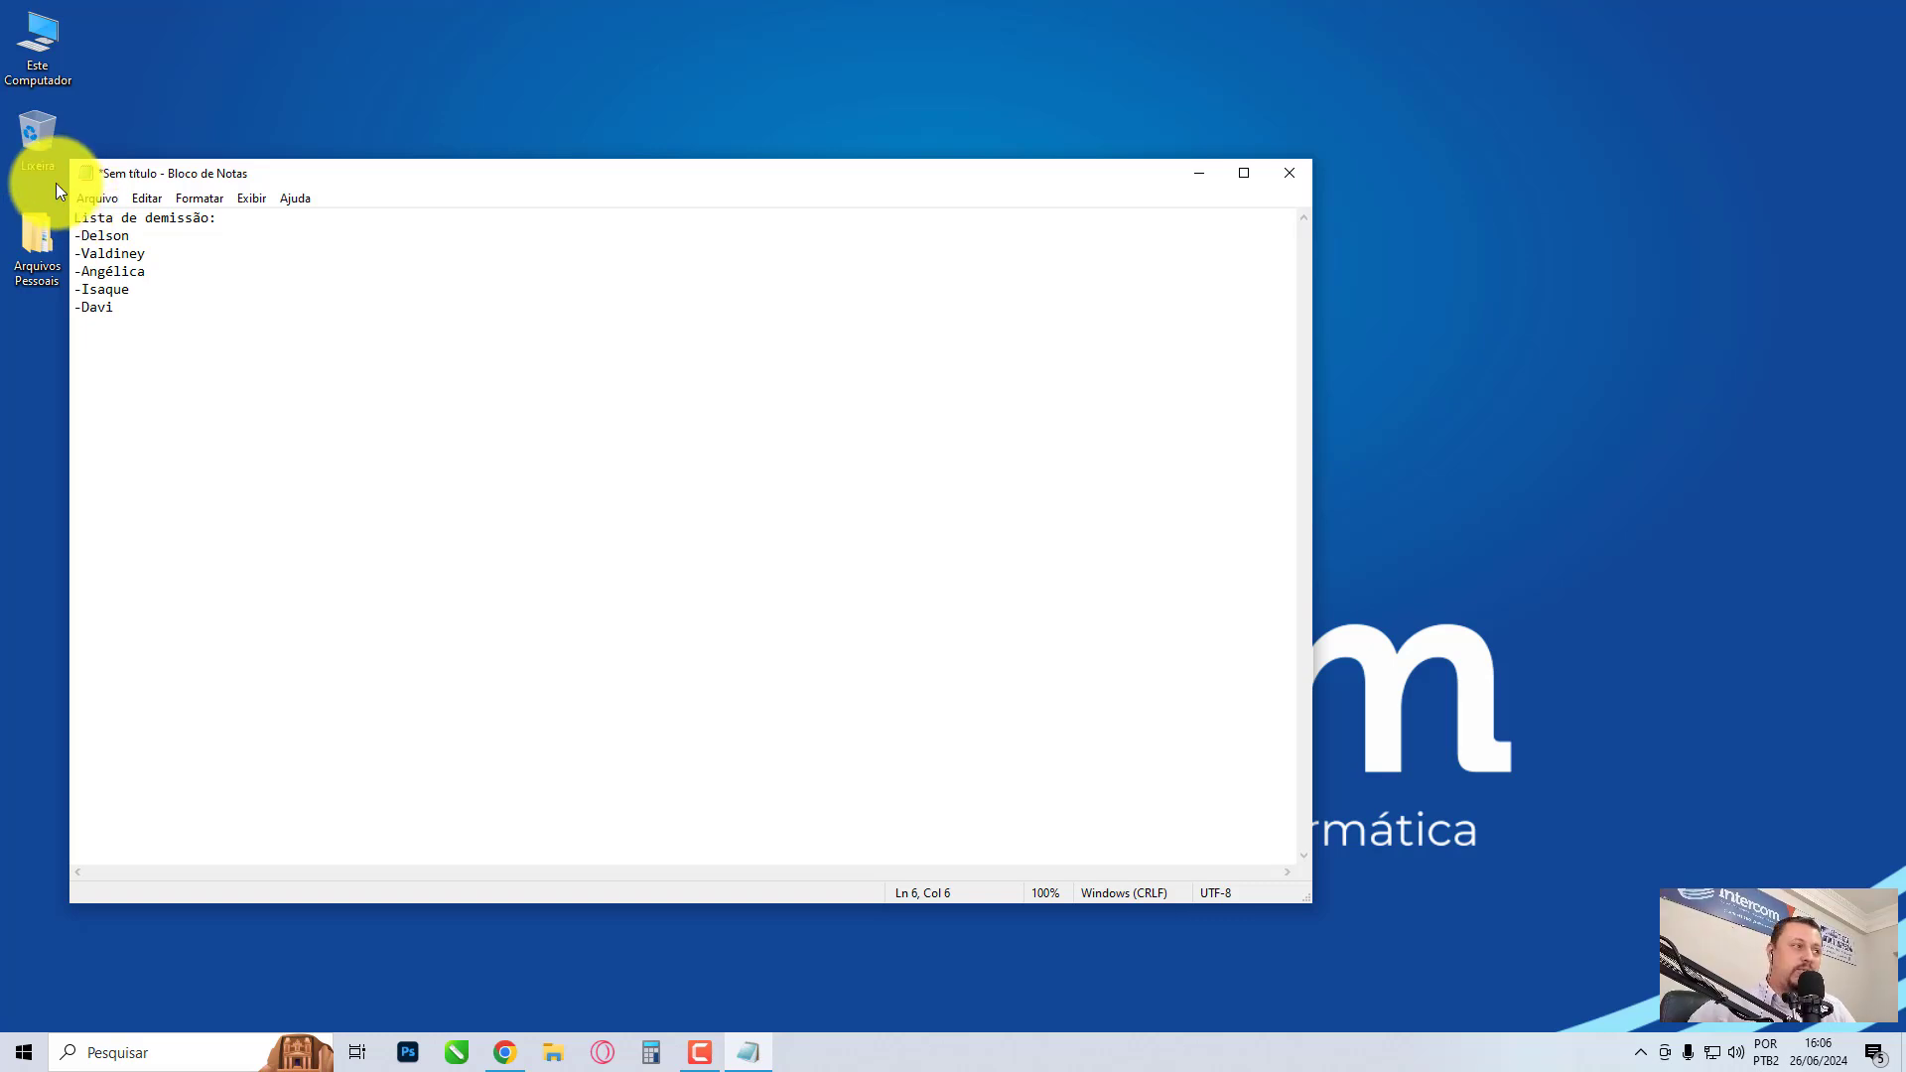
Step: Start saving the note and choose the desktop folder Arquivos Pessoais > documentos do trabalho > lista de funcionários as its destination
left_click_drag(347, 175, 760, 129)
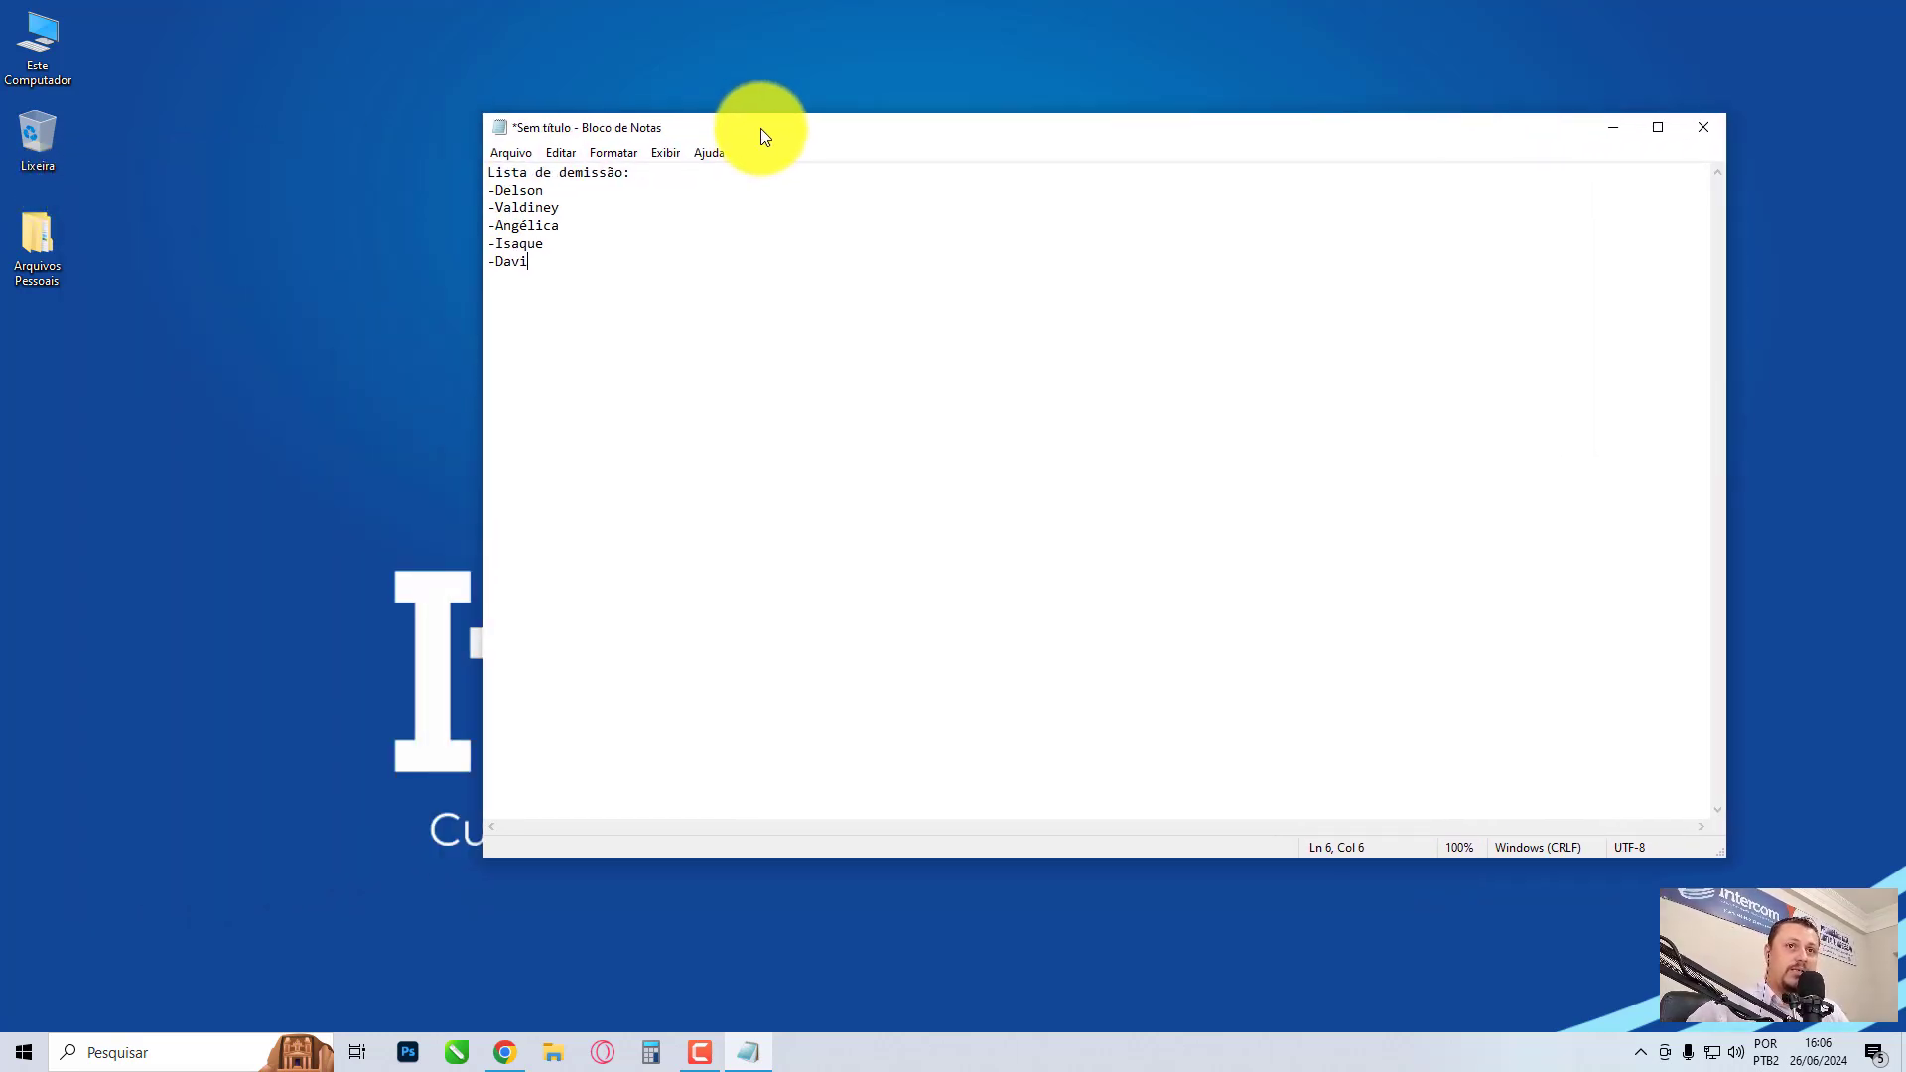
left_click(505, 152)
left_click(537, 264)
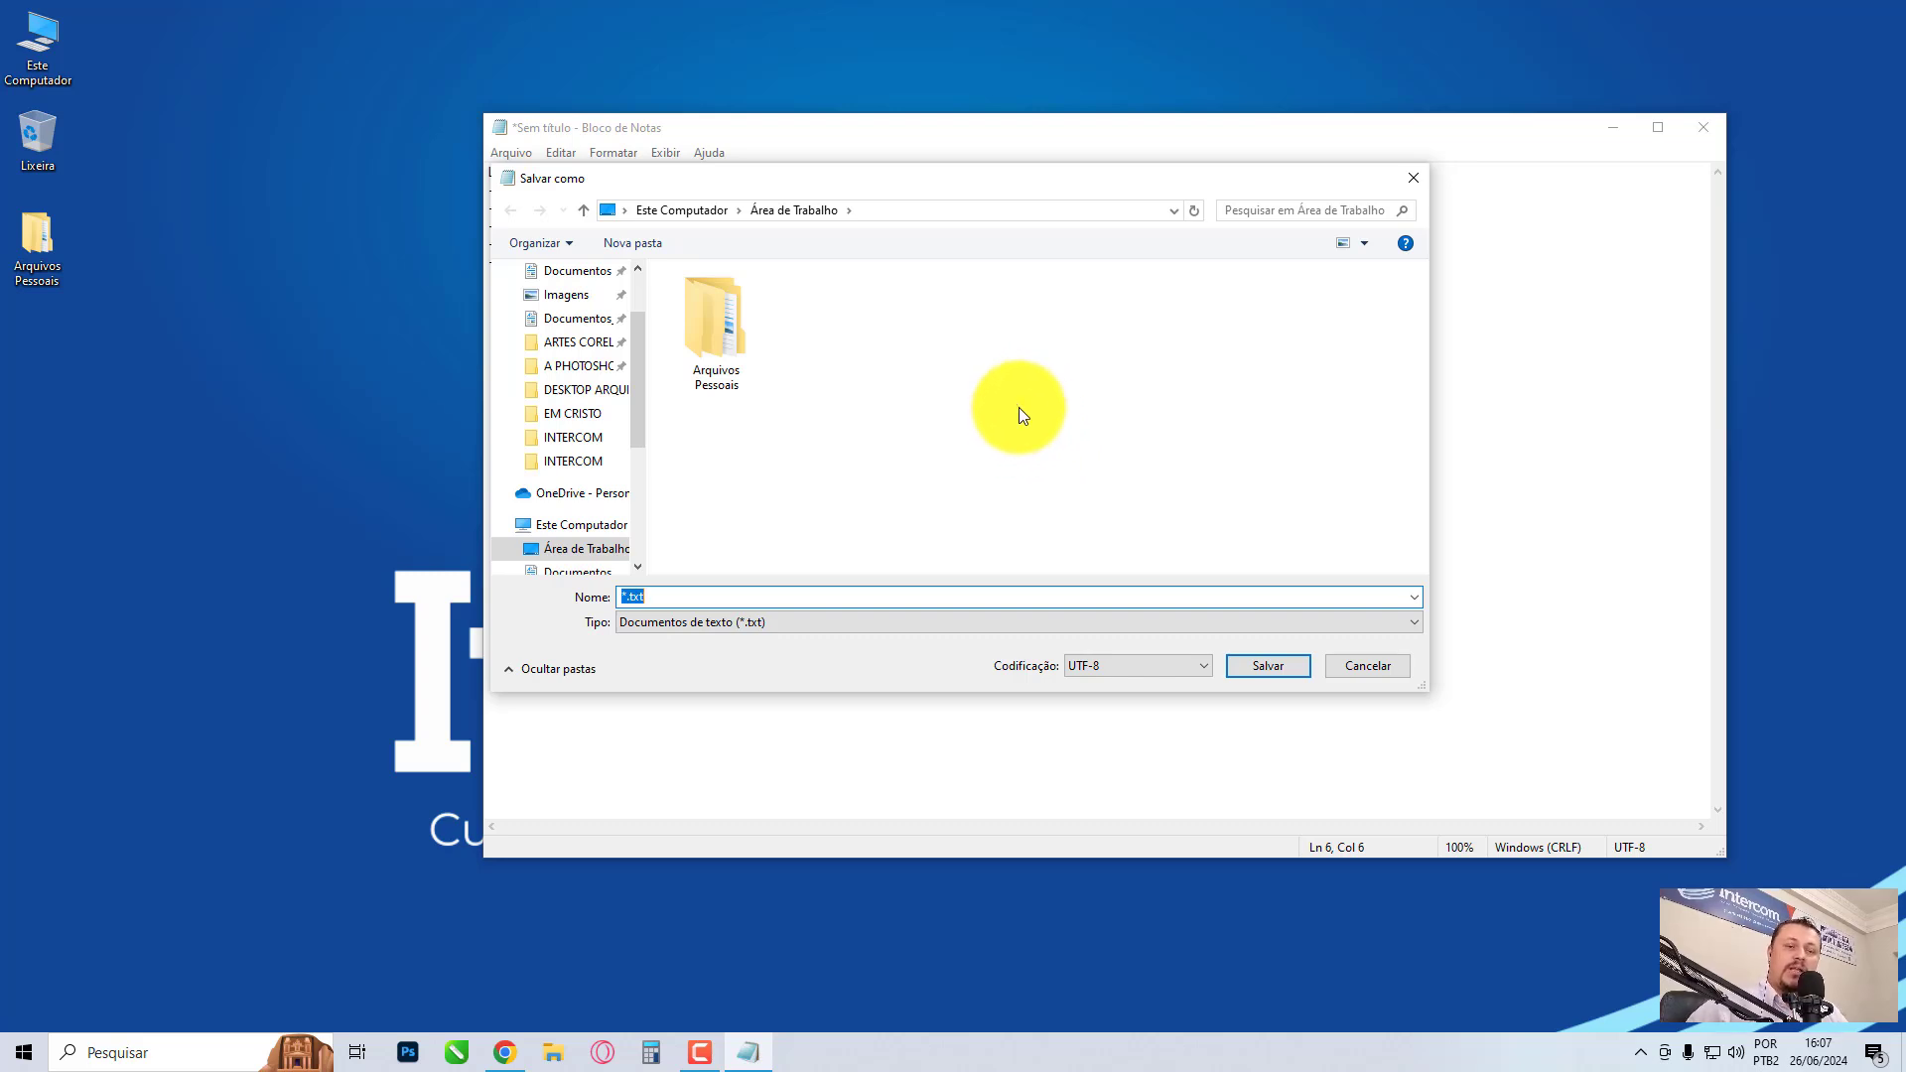
scroll(568, 405, "up", 2)
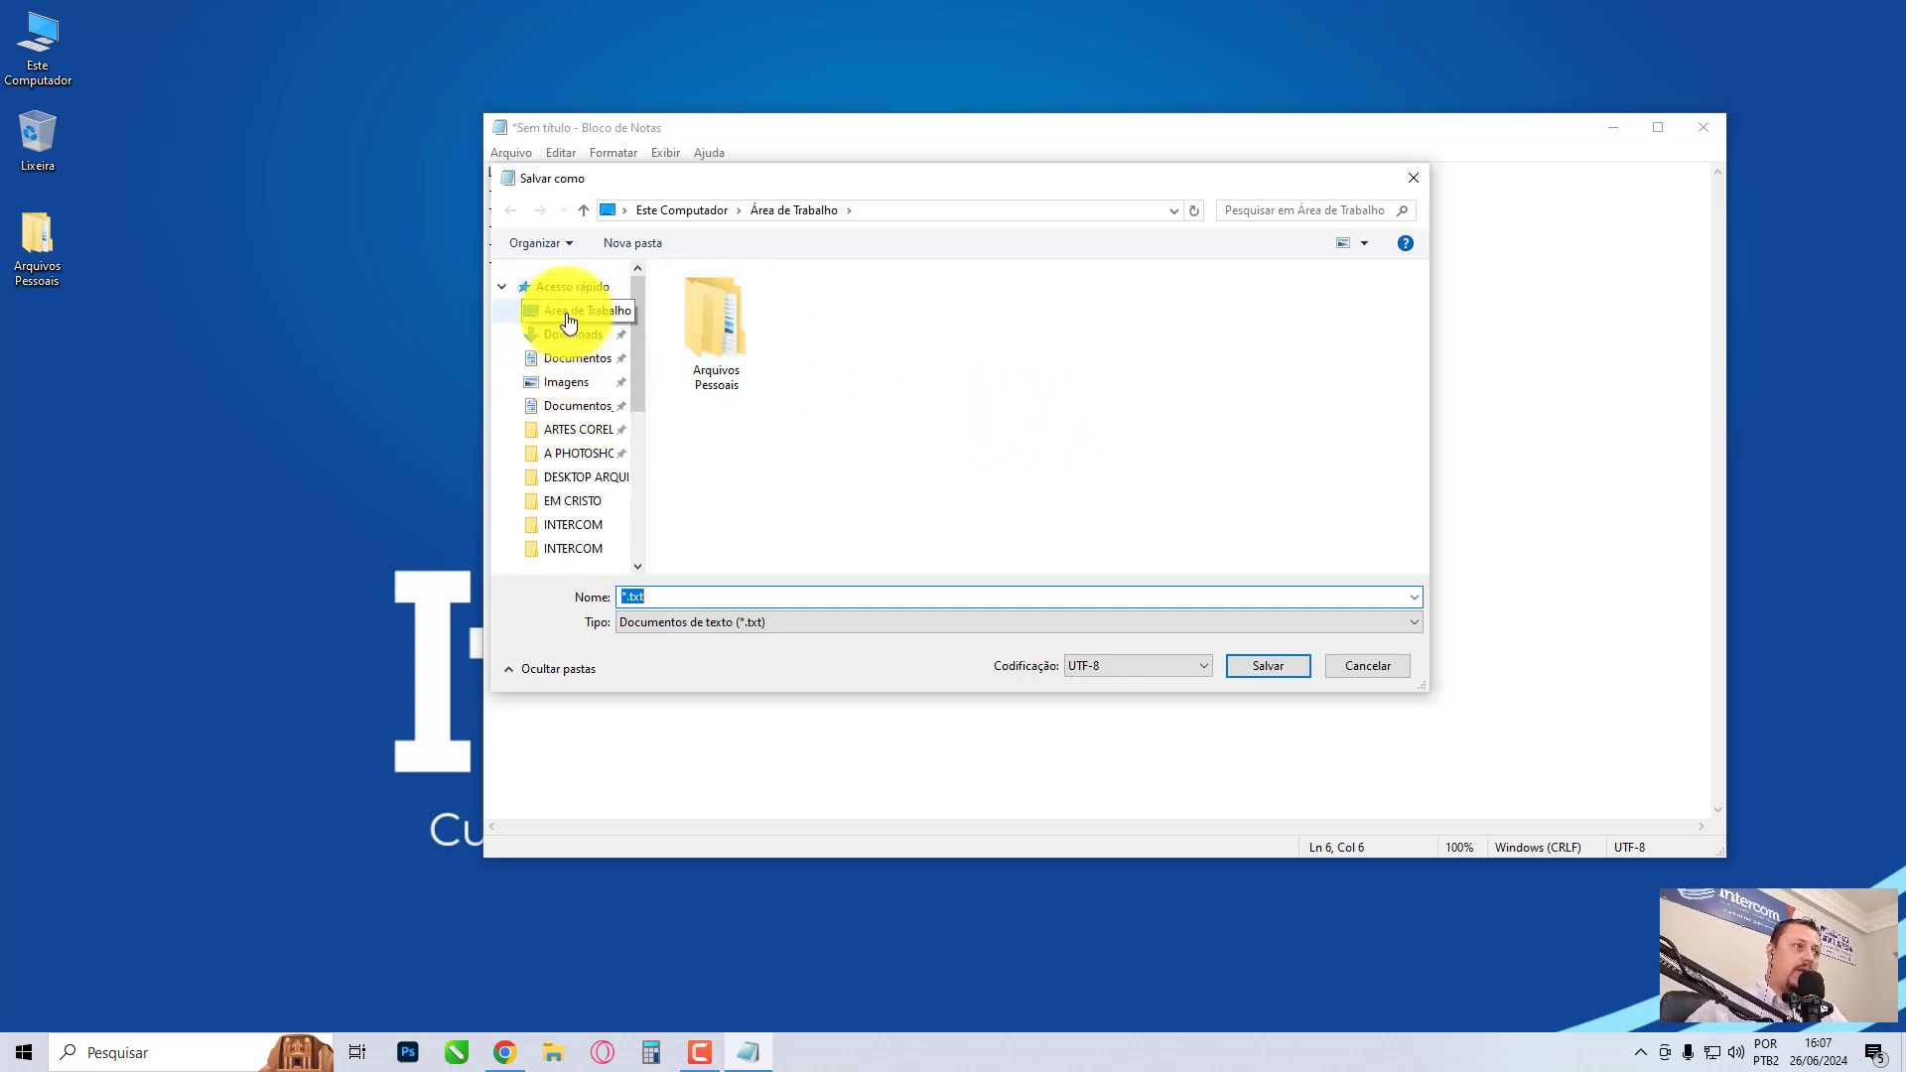
left_click(567, 321)
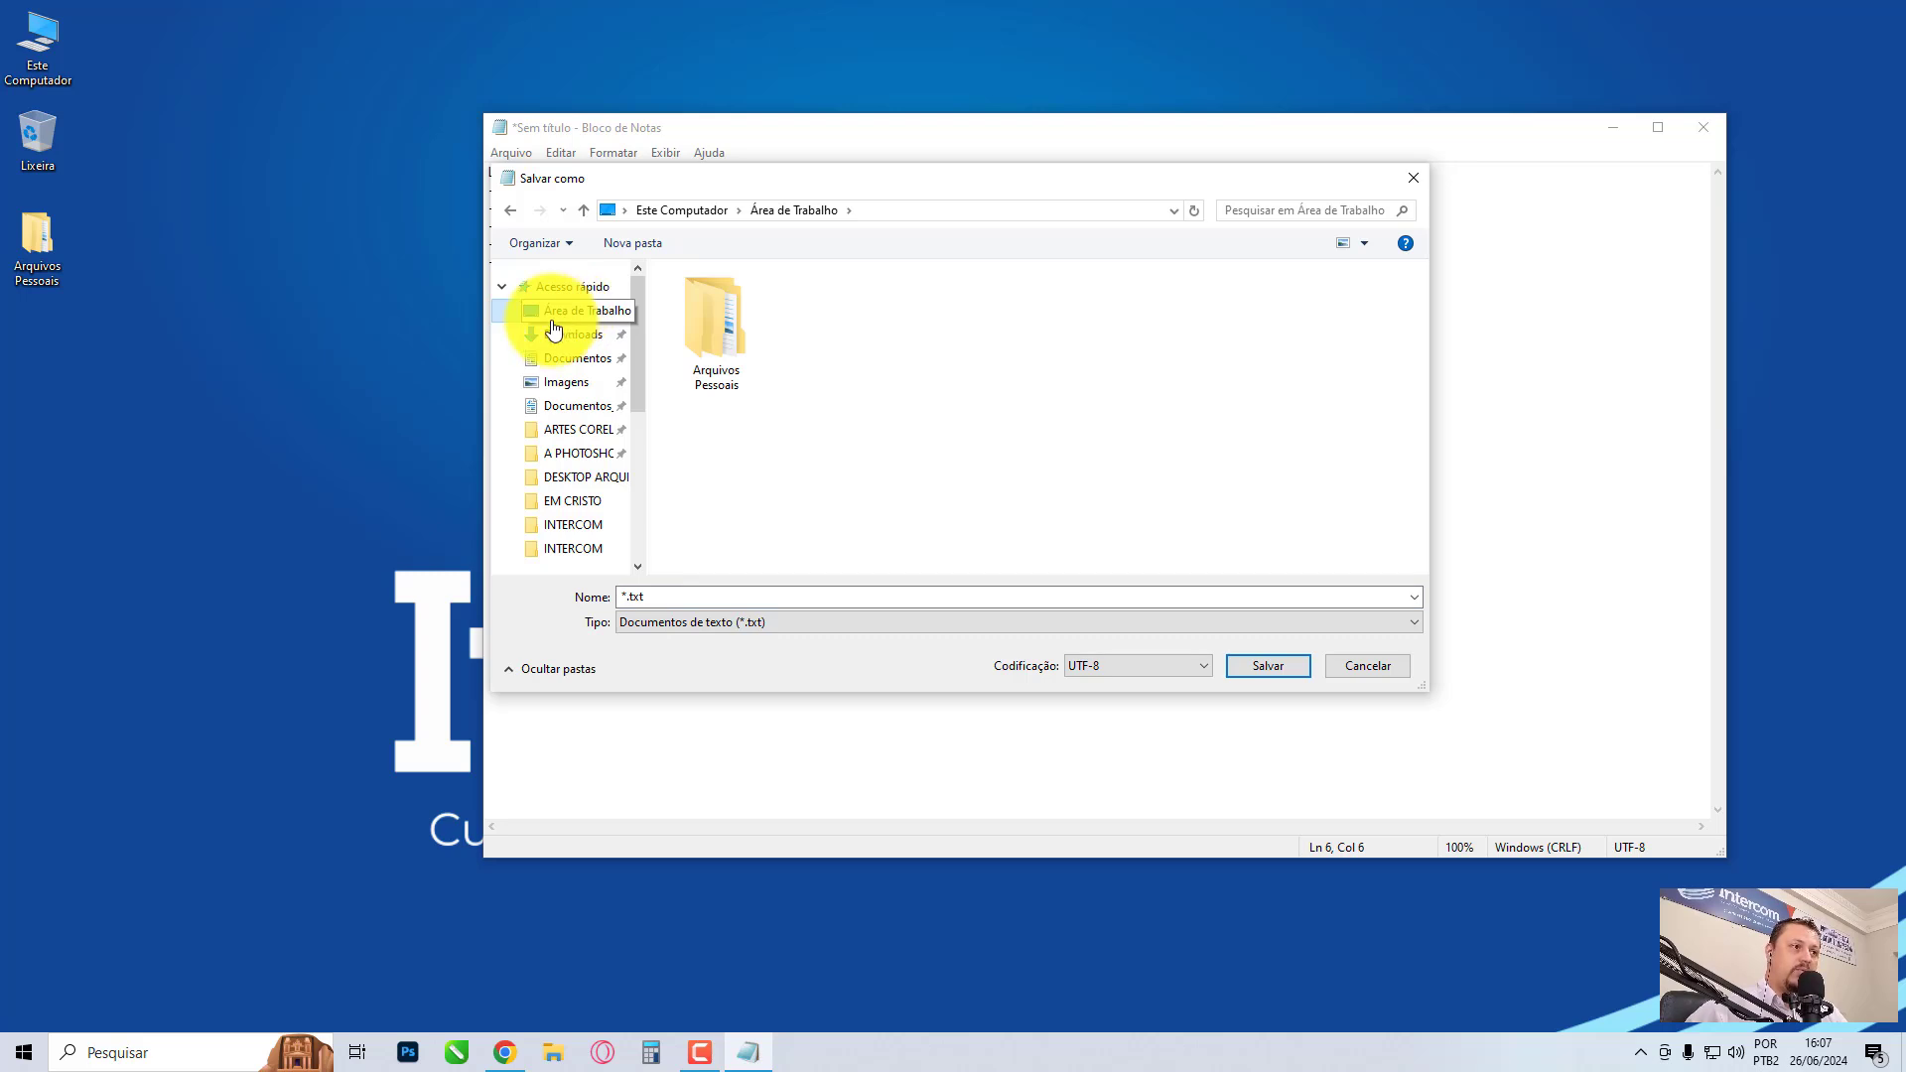
double_click(723, 335)
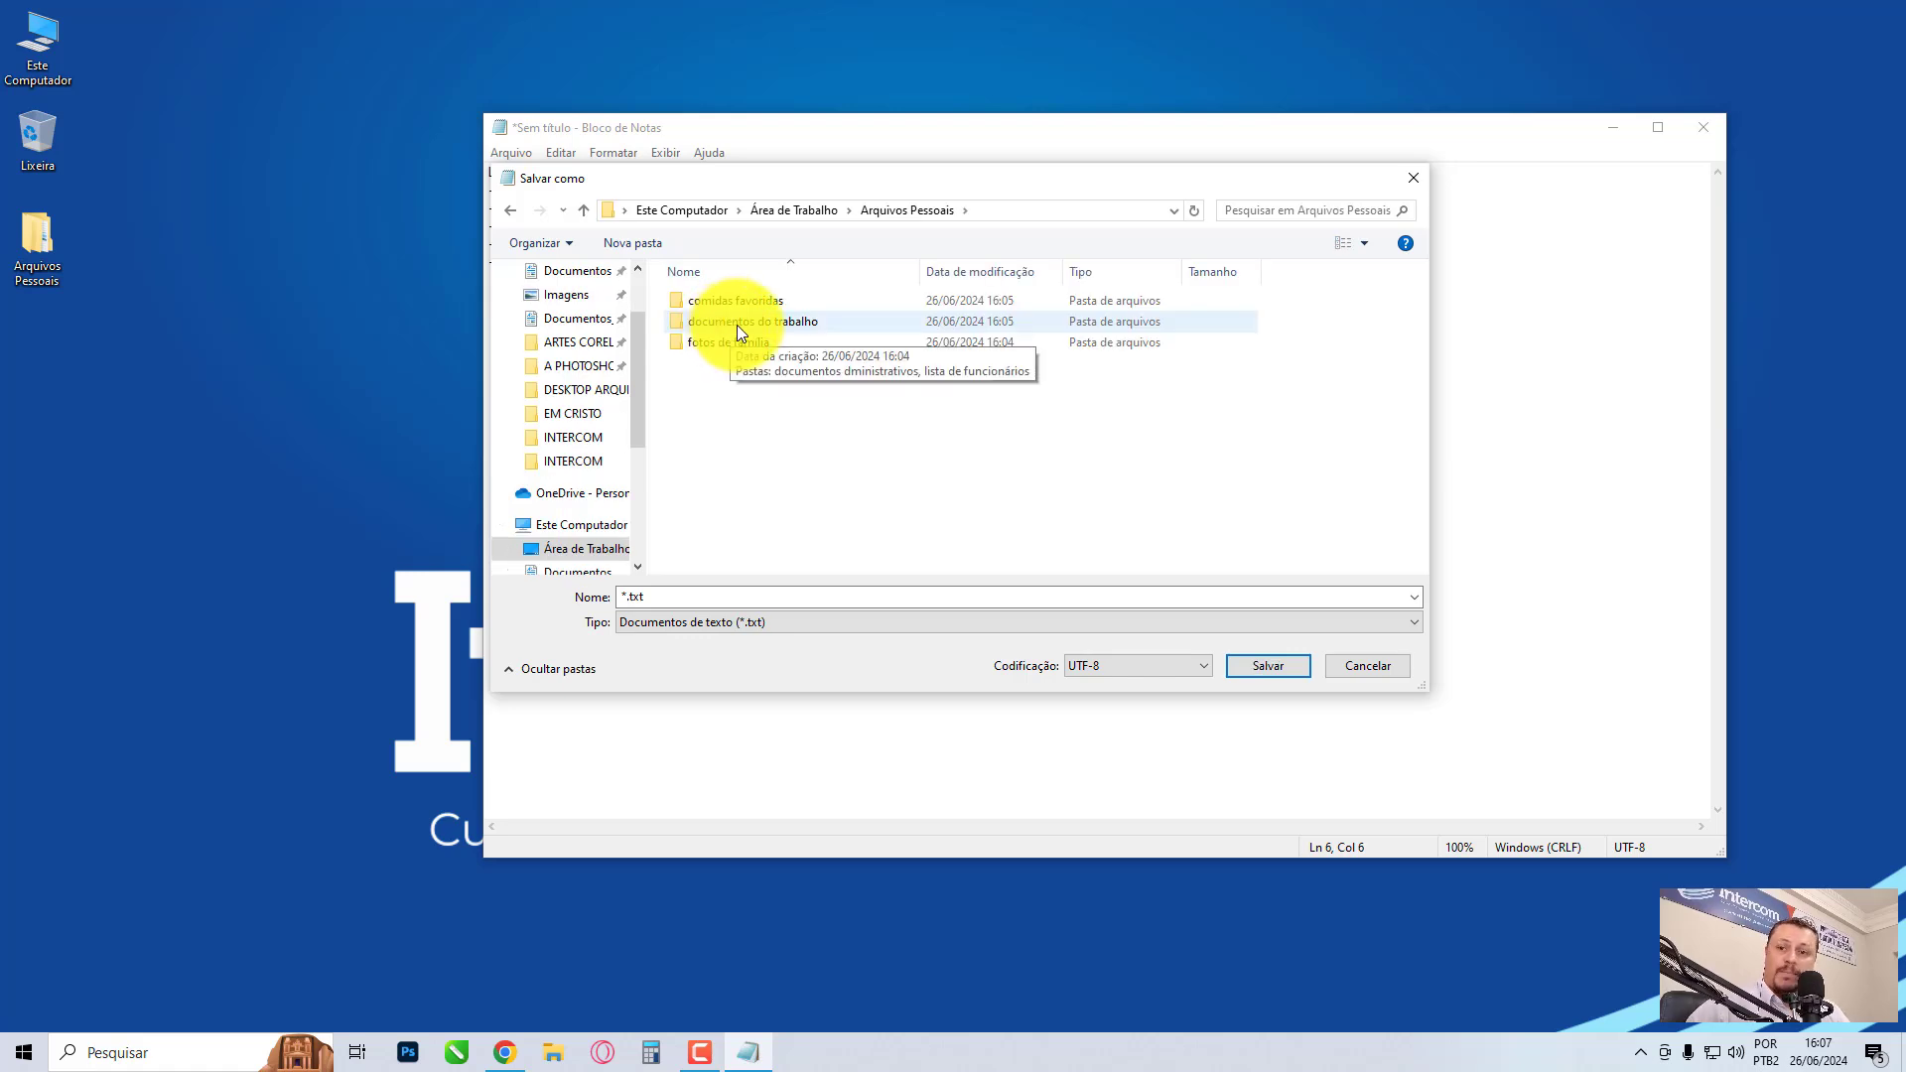
double_click(737, 324)
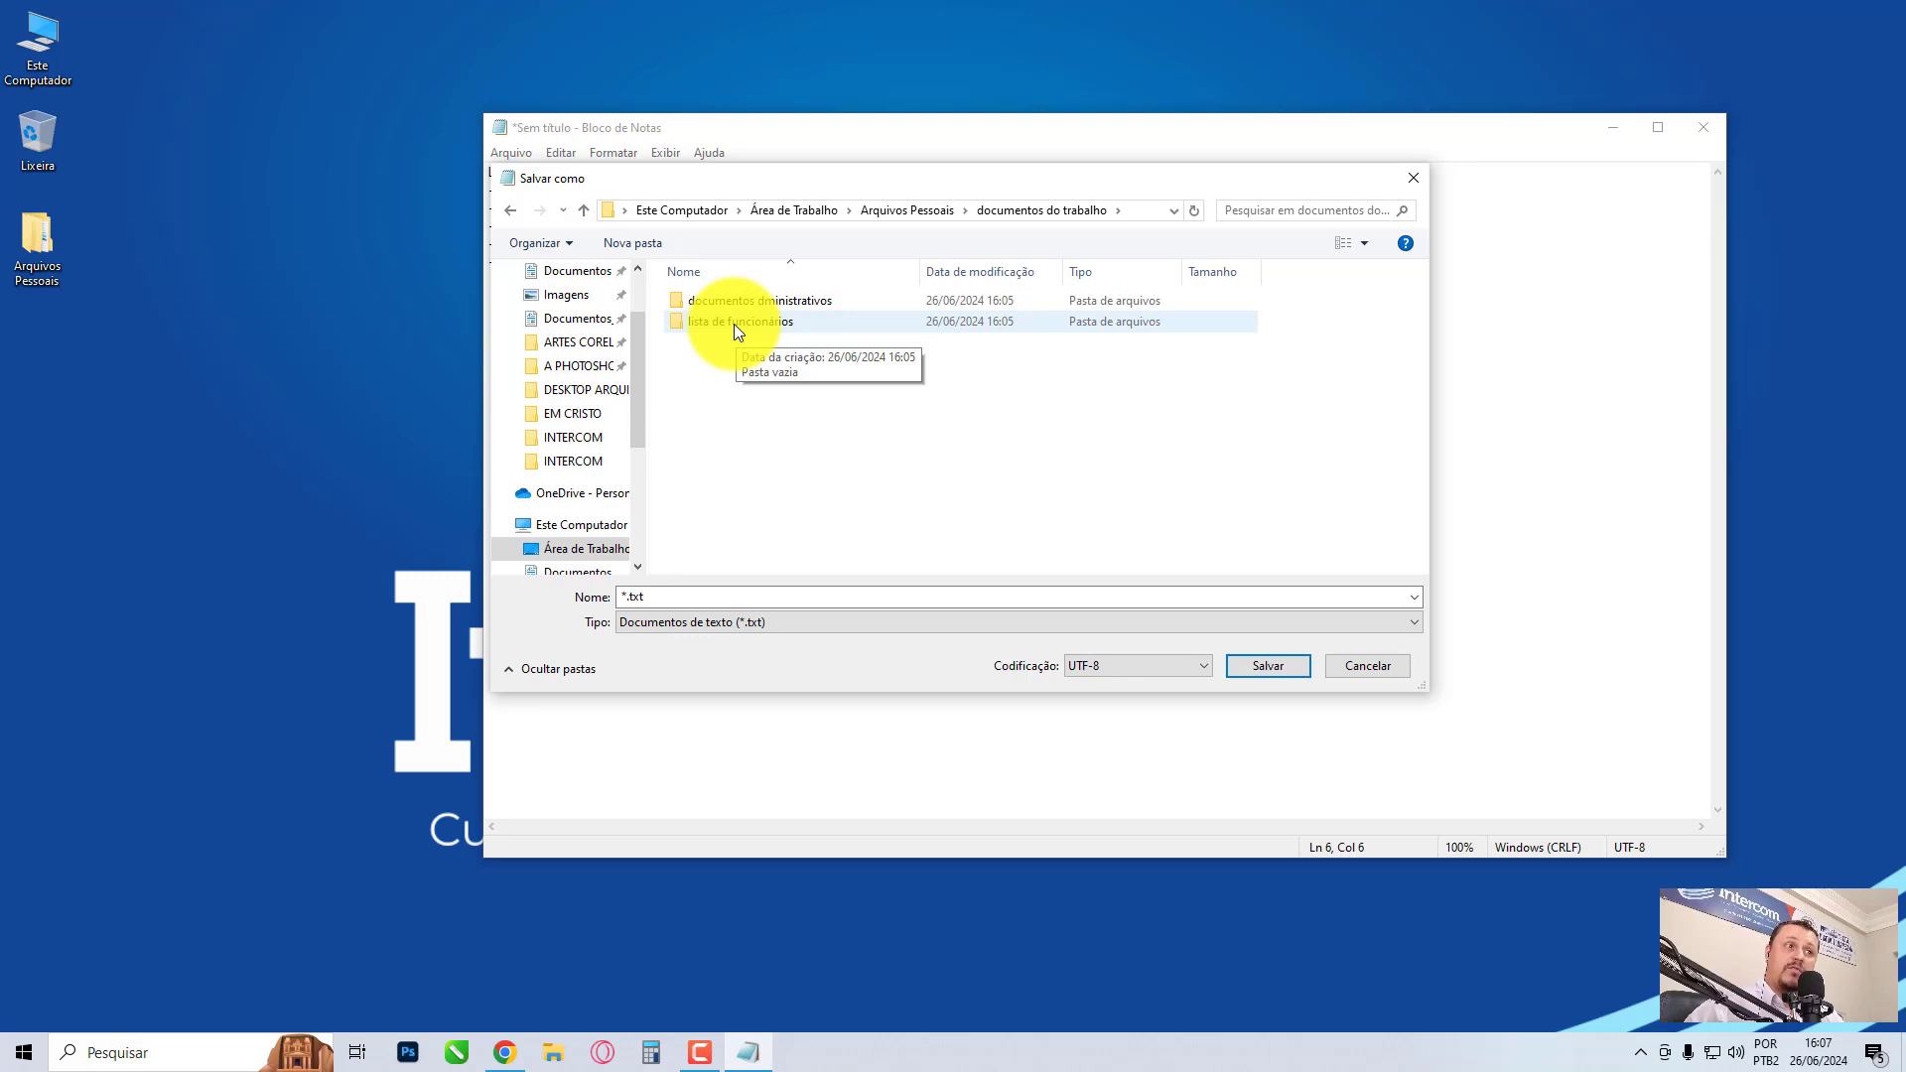
double_click(735, 323)
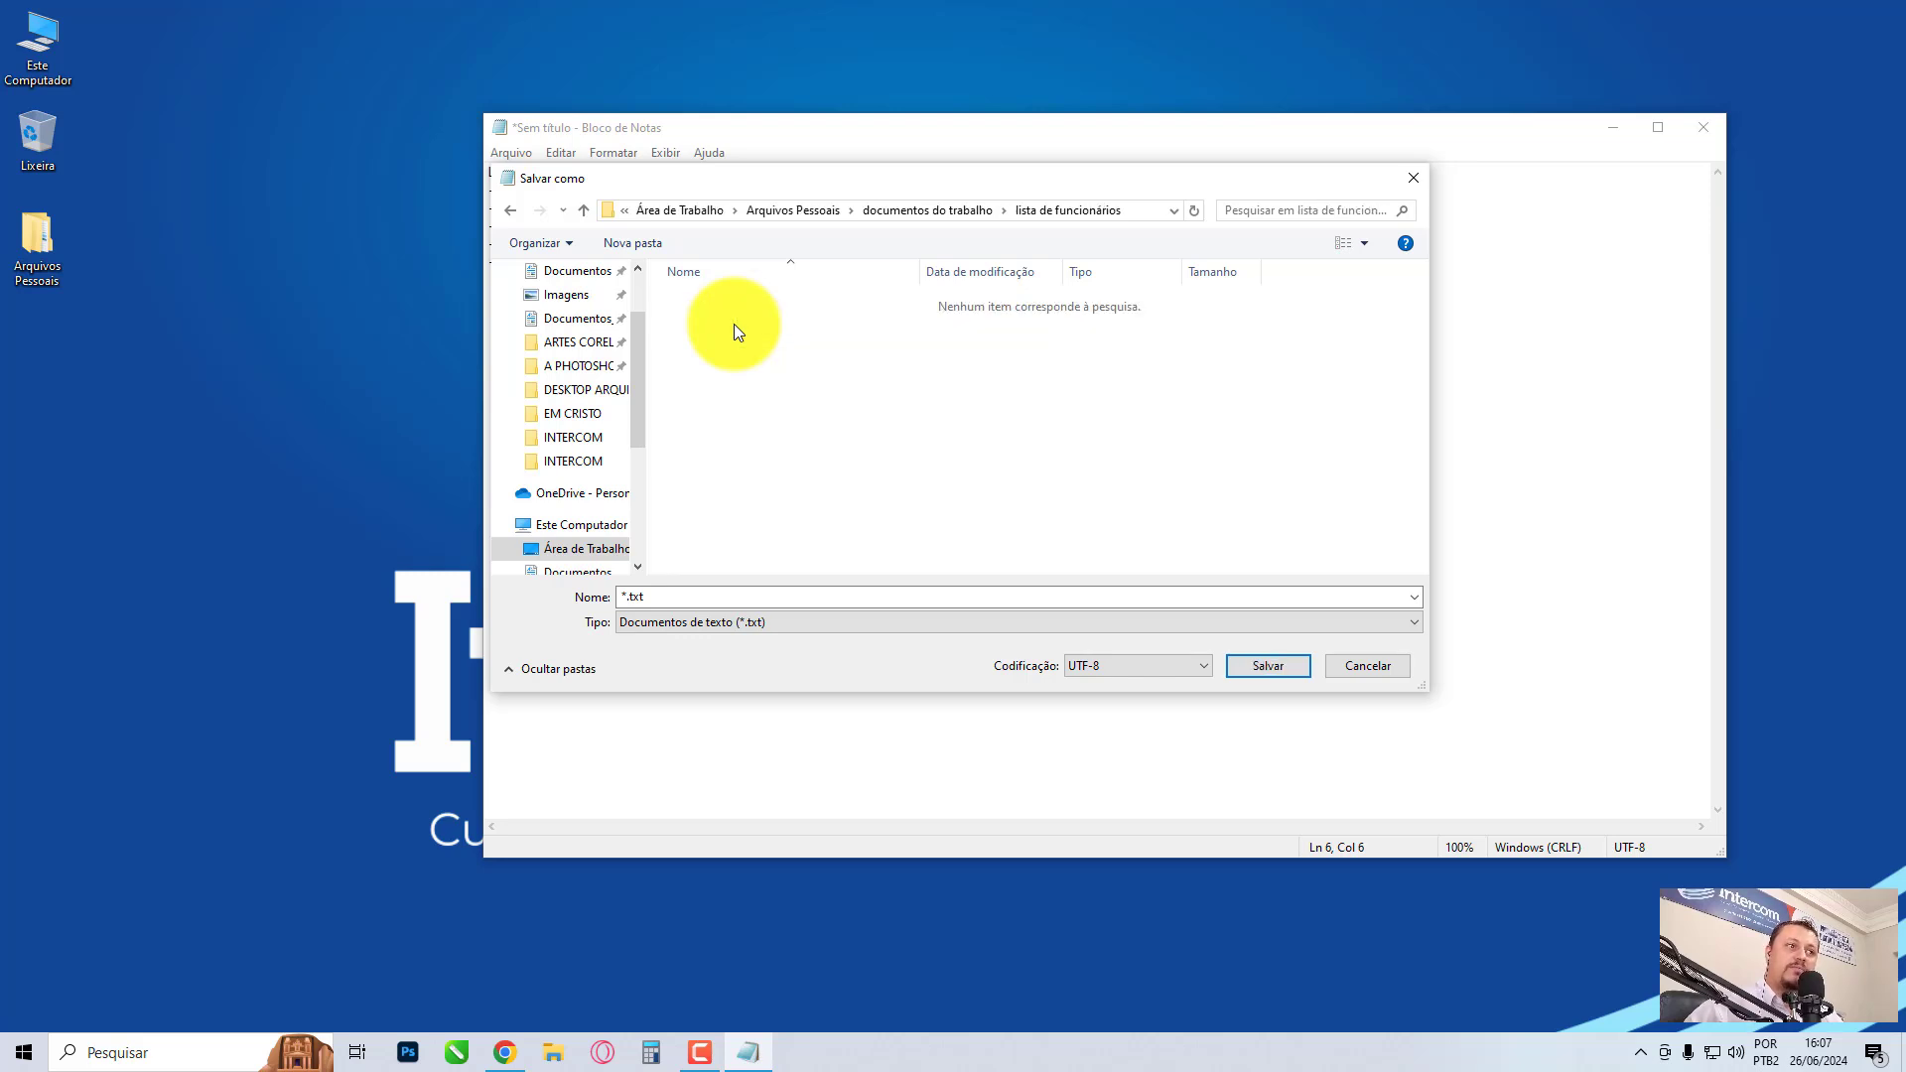
Step: Save the text file under the name "demissão" and close Bloco de Notas
left_click(653, 595)
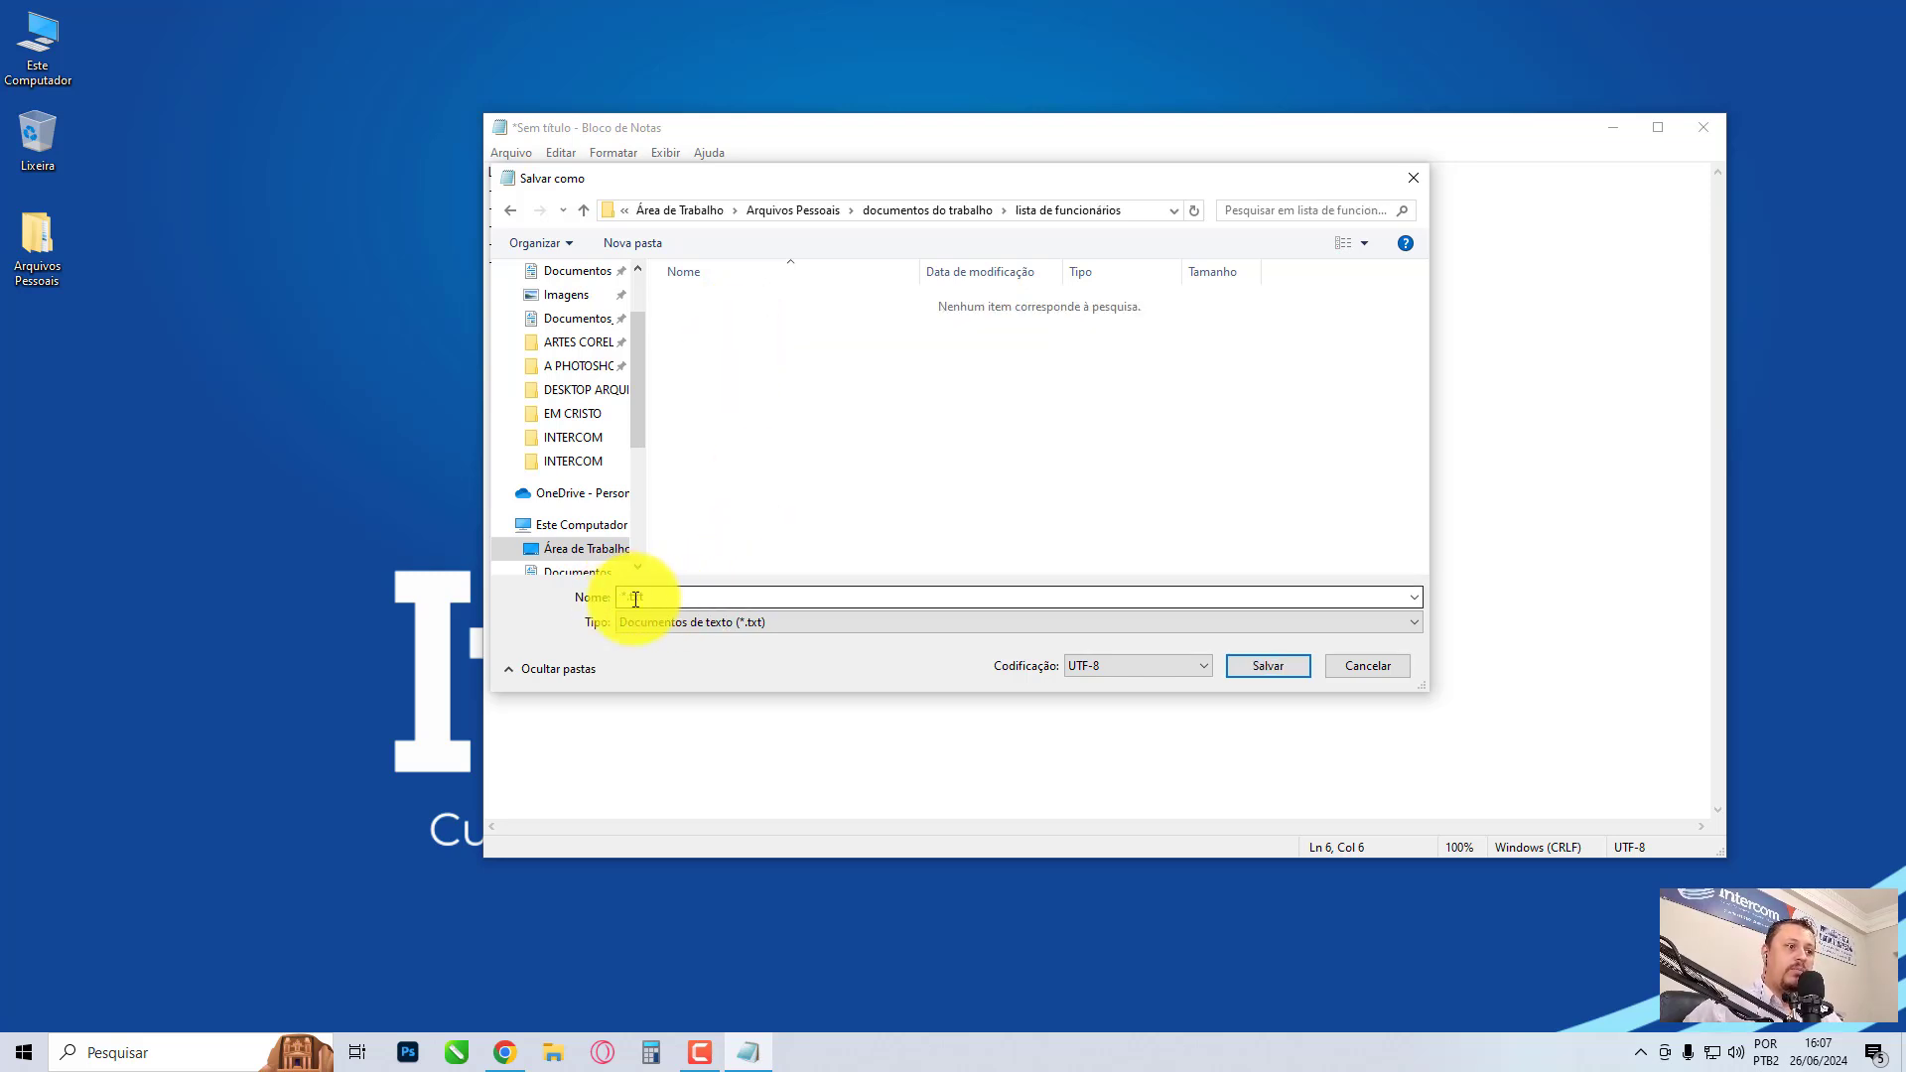
double_click(654, 597)
key("BackSpace")
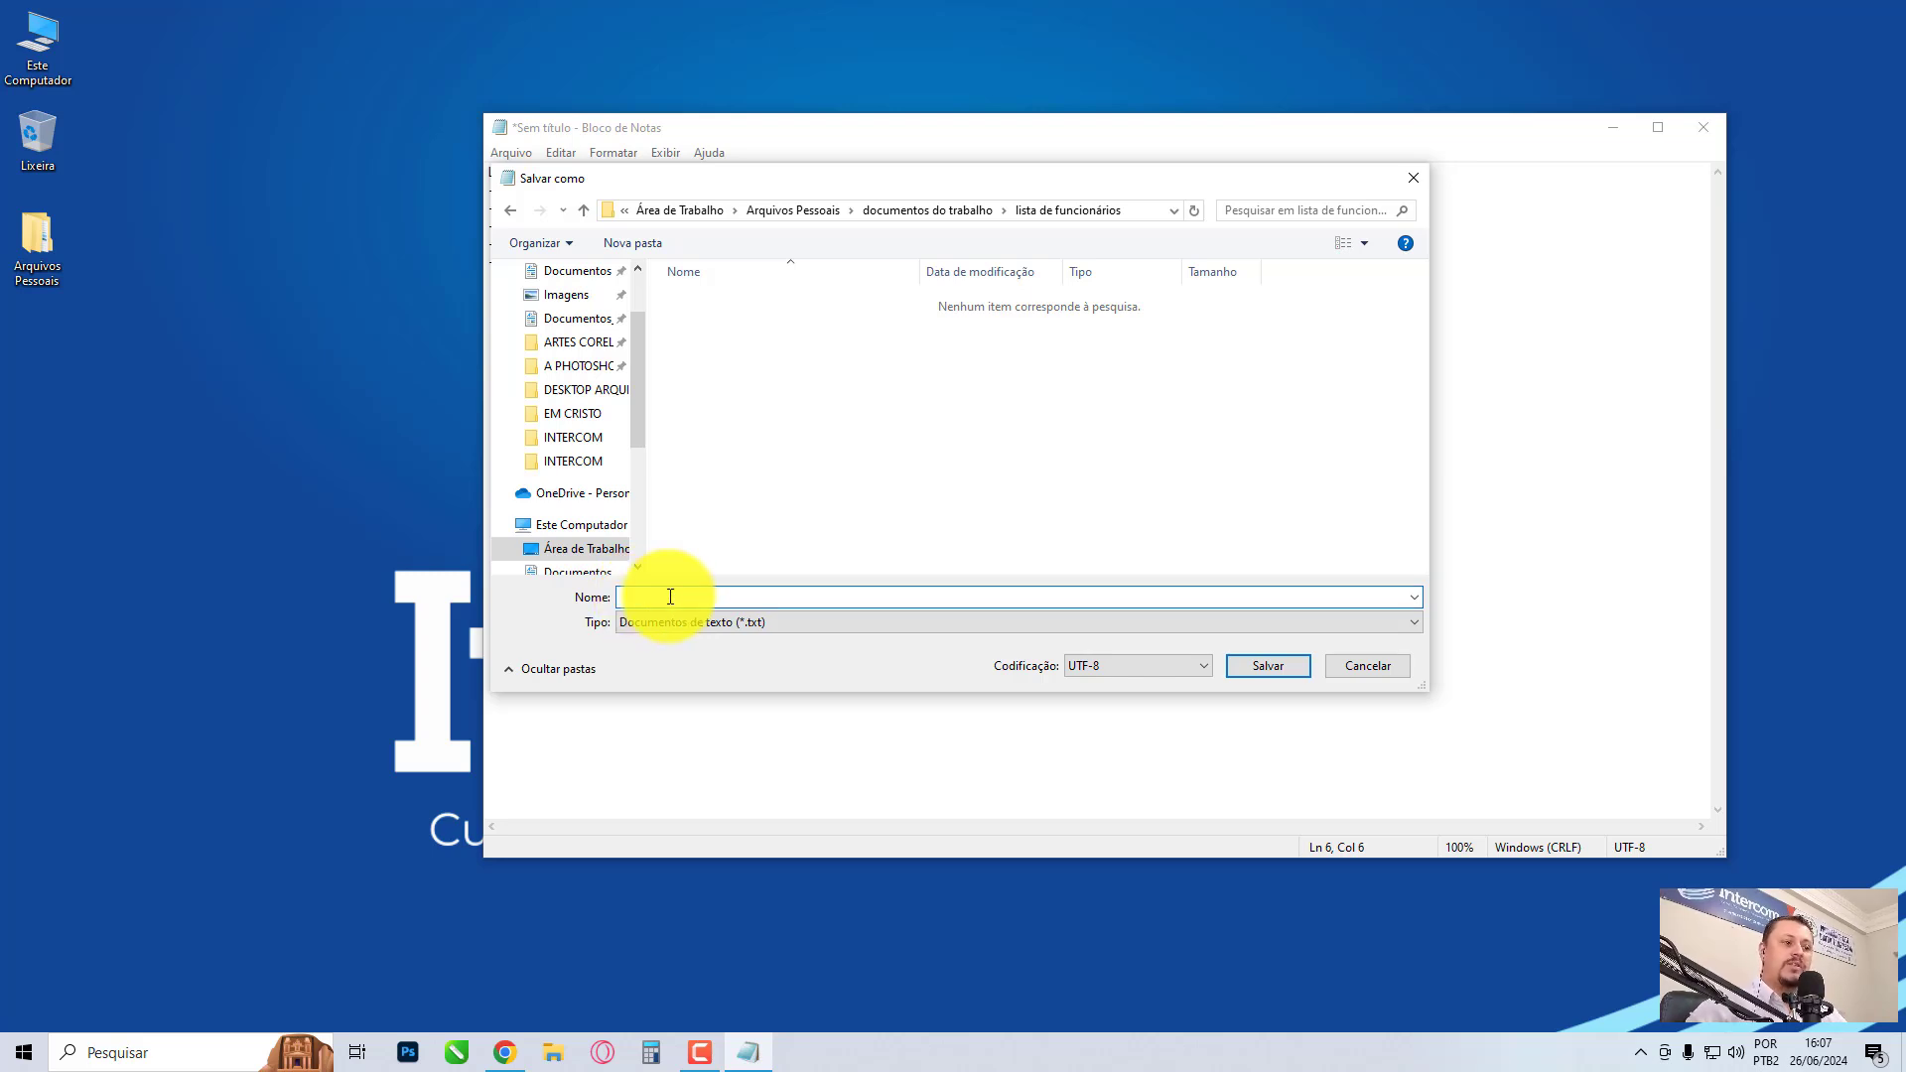
type("demissão")
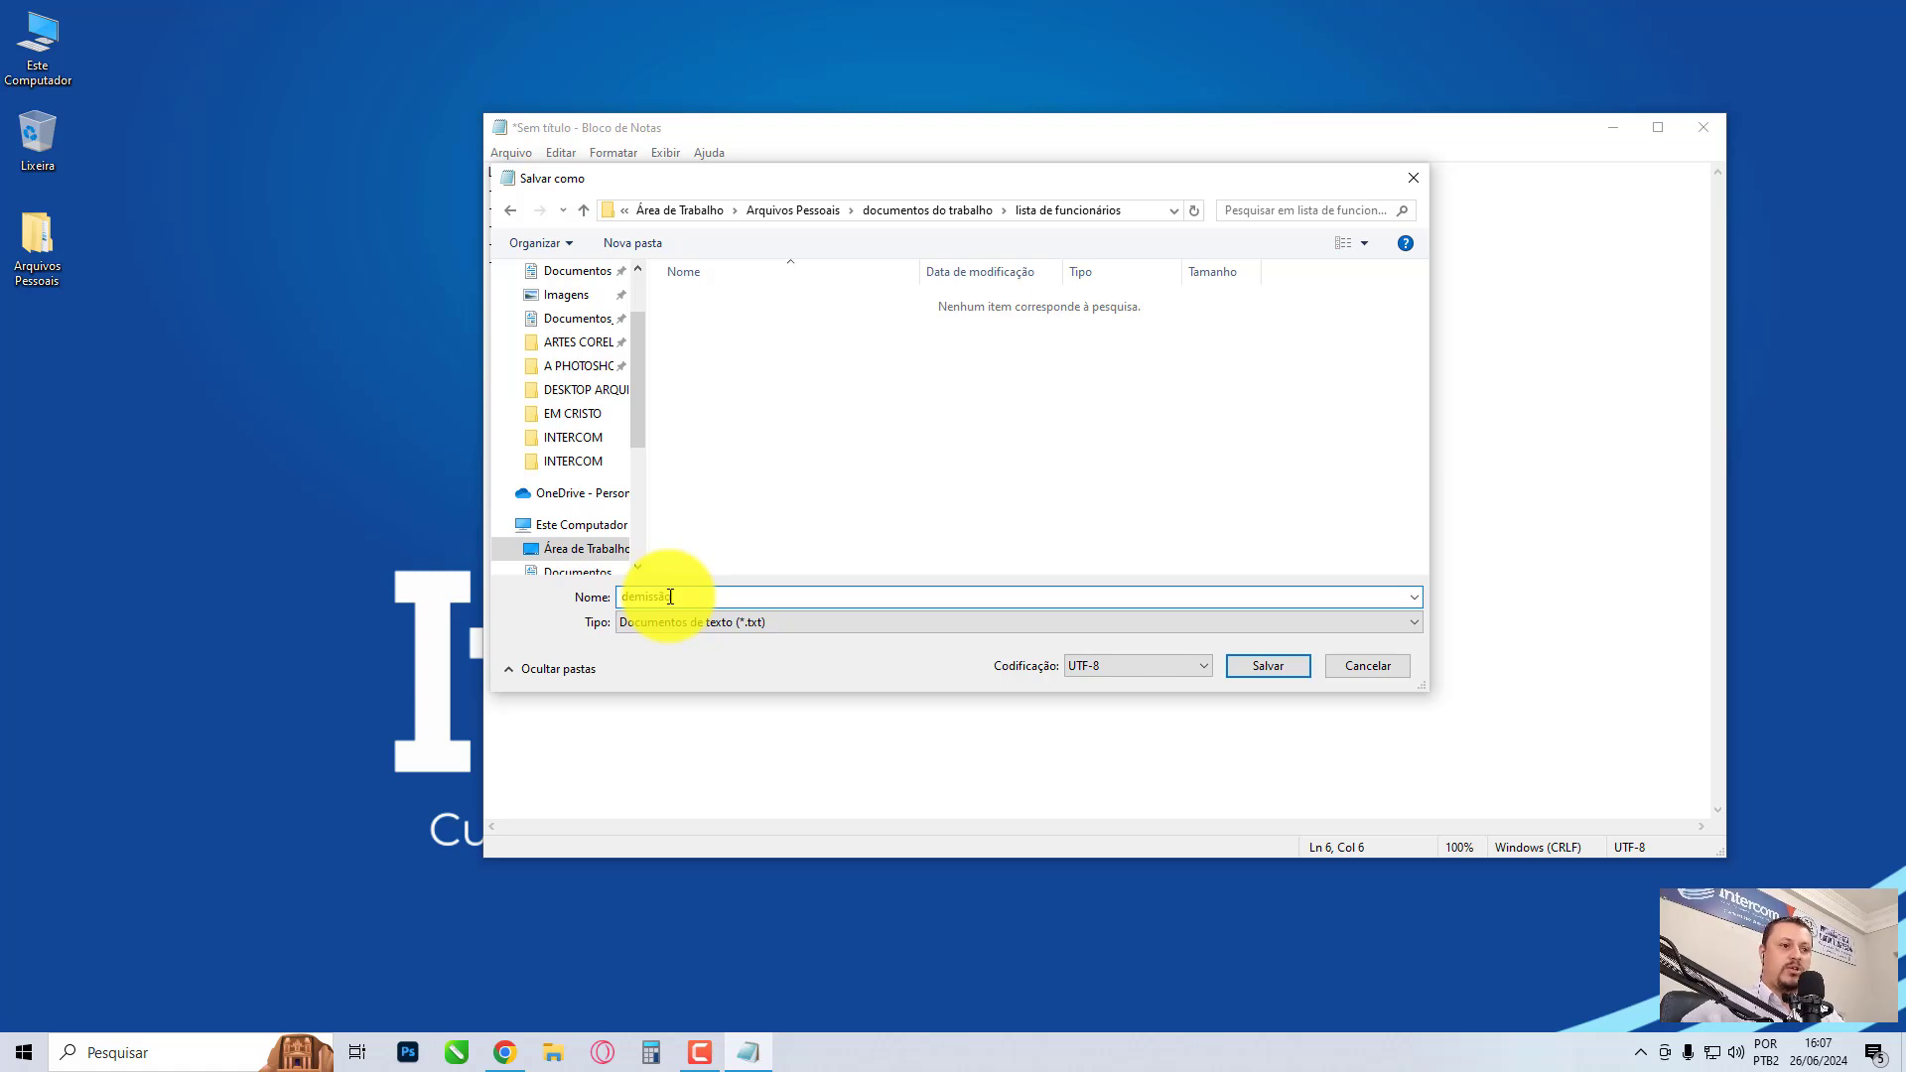
left_click(1259, 667)
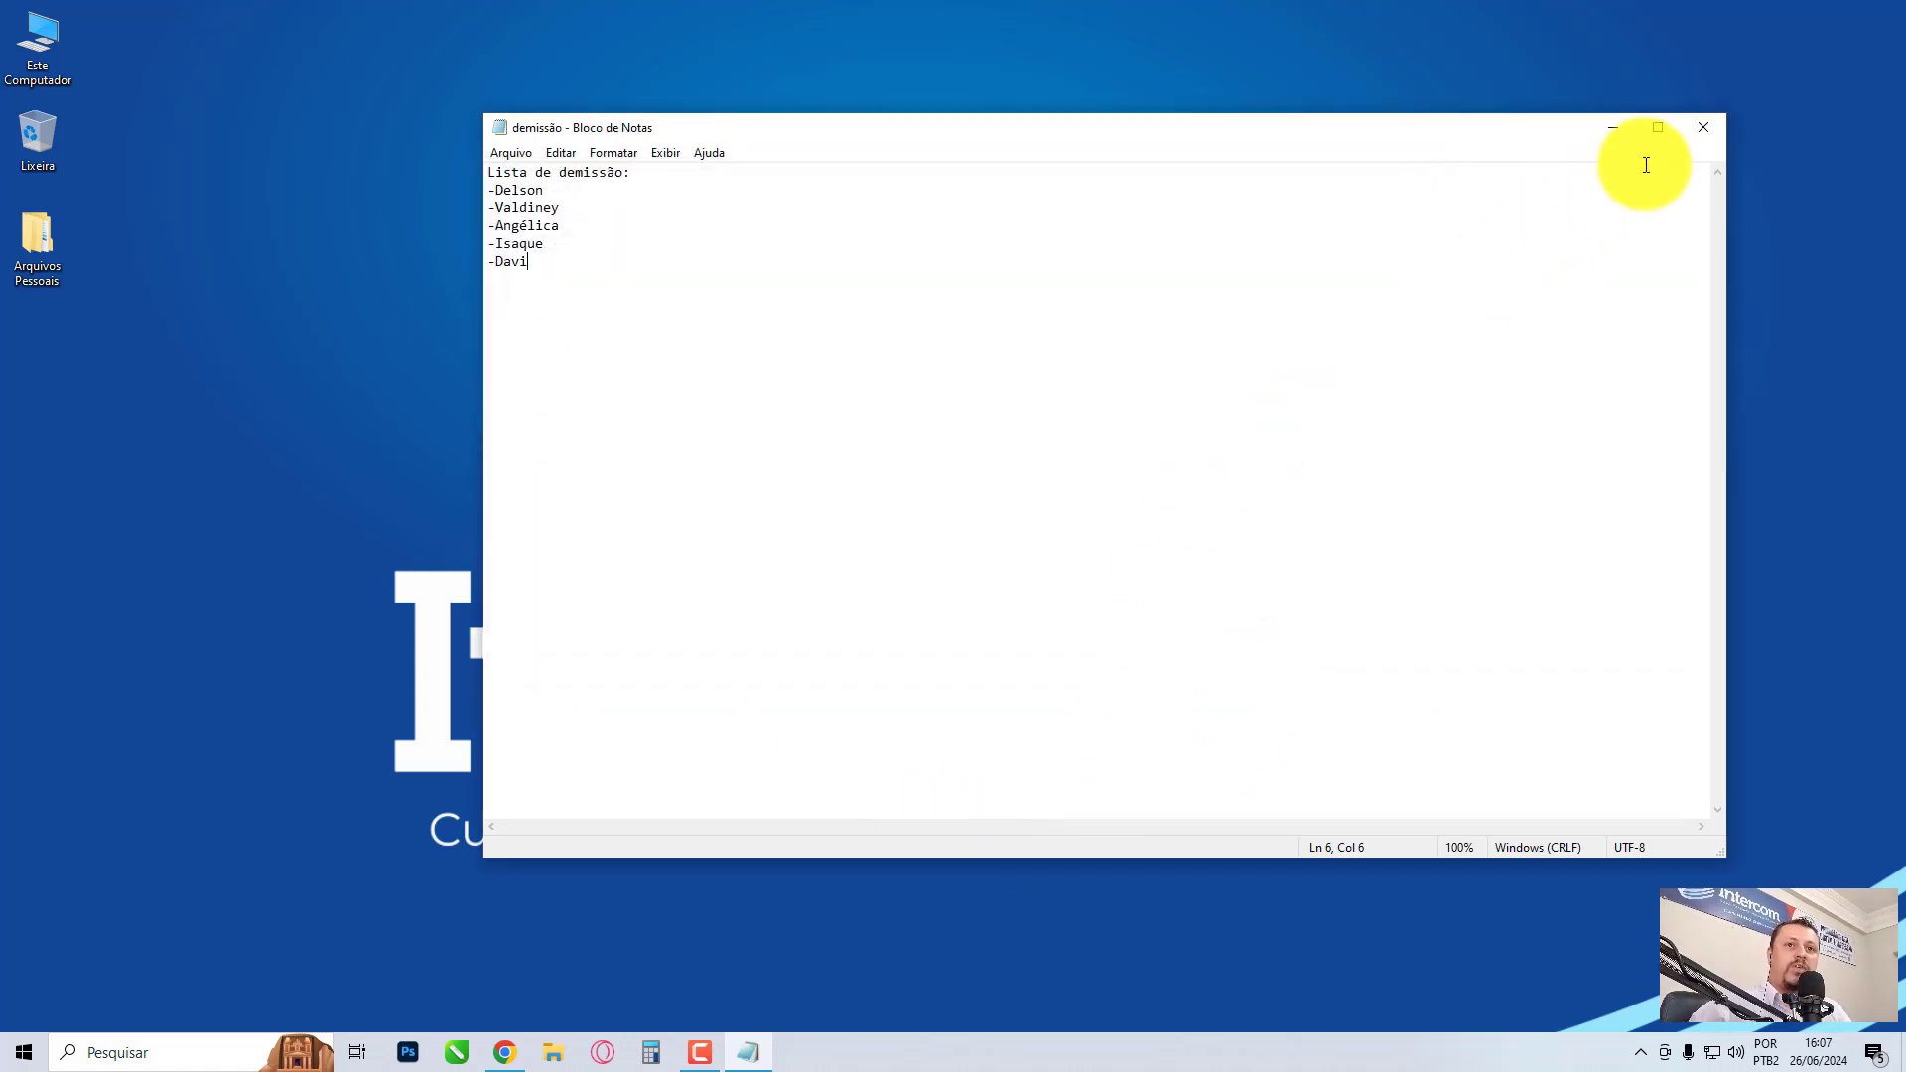
left_click(1703, 126)
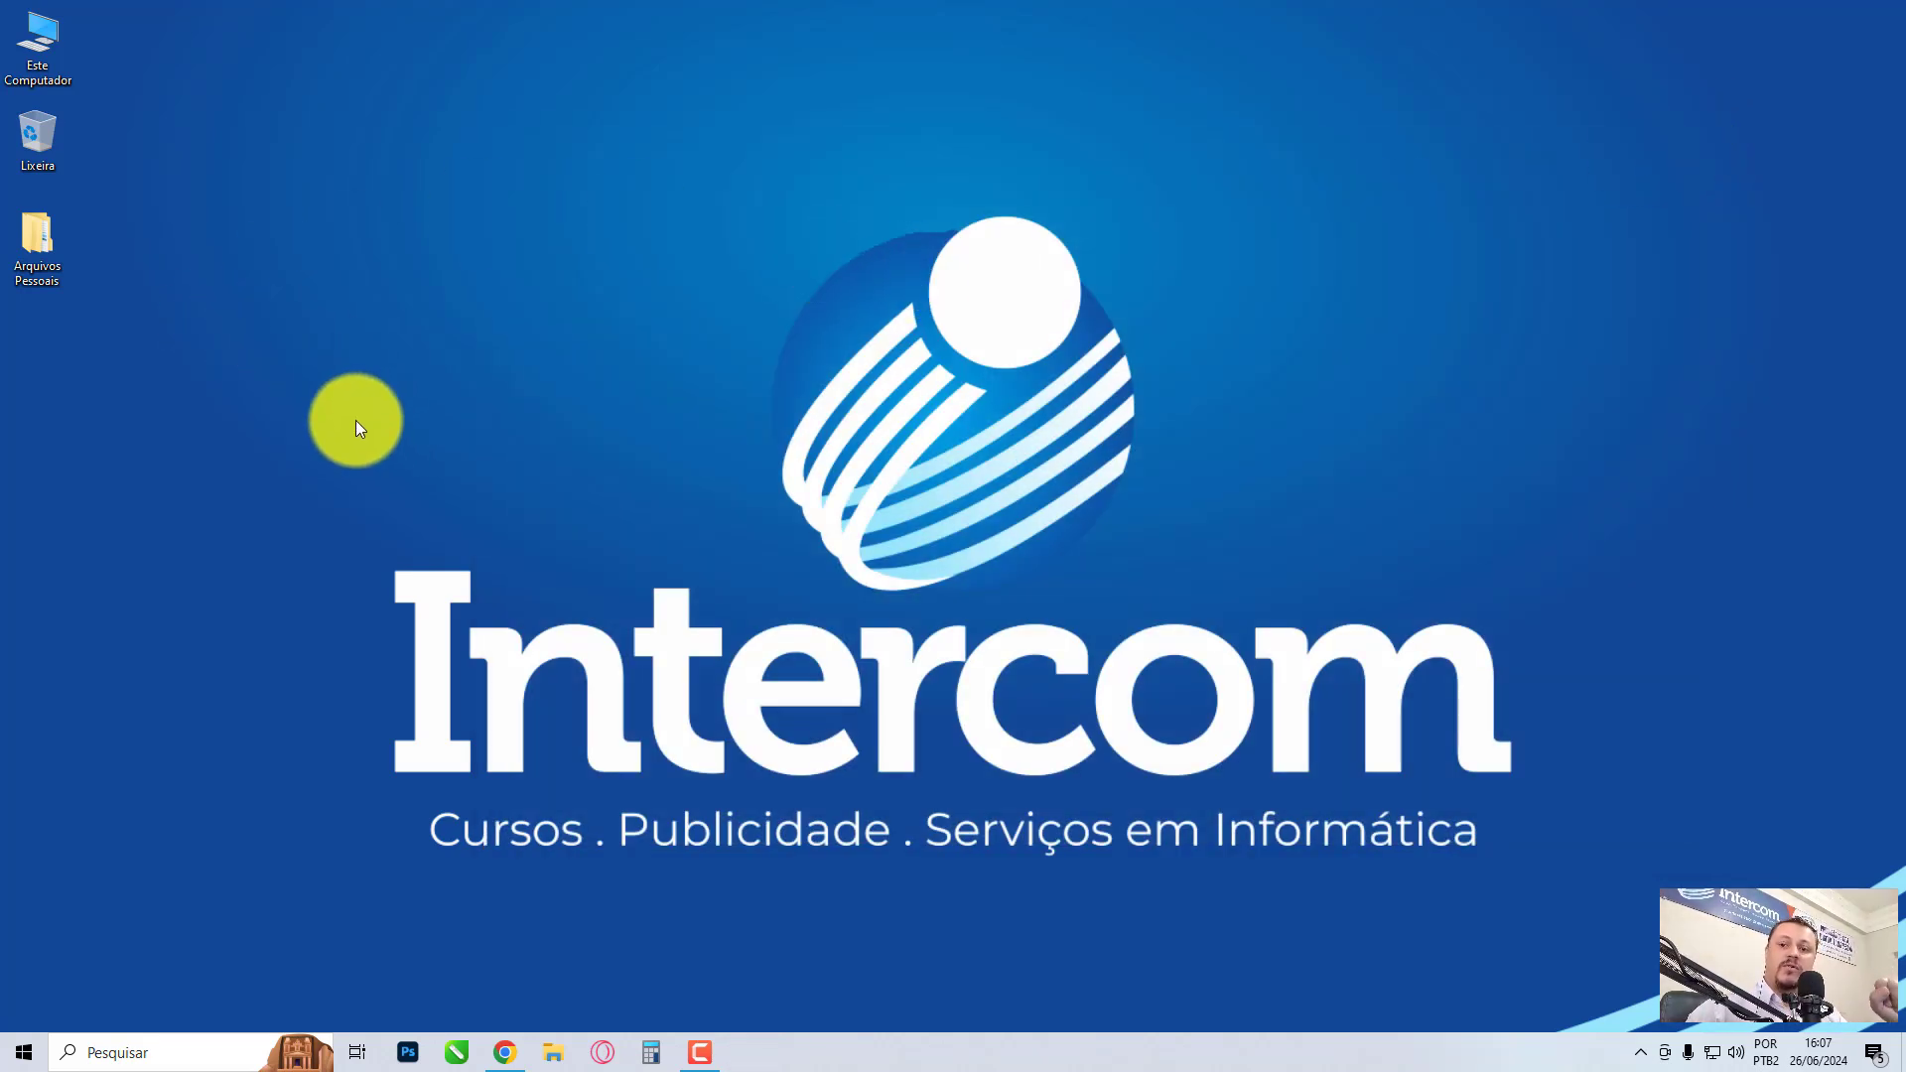
Step: Browse from Arquivos Pessoais through "documentos do trabalho" to "lista de funcionários" and select the saved "demissão" file
double_click(25, 241)
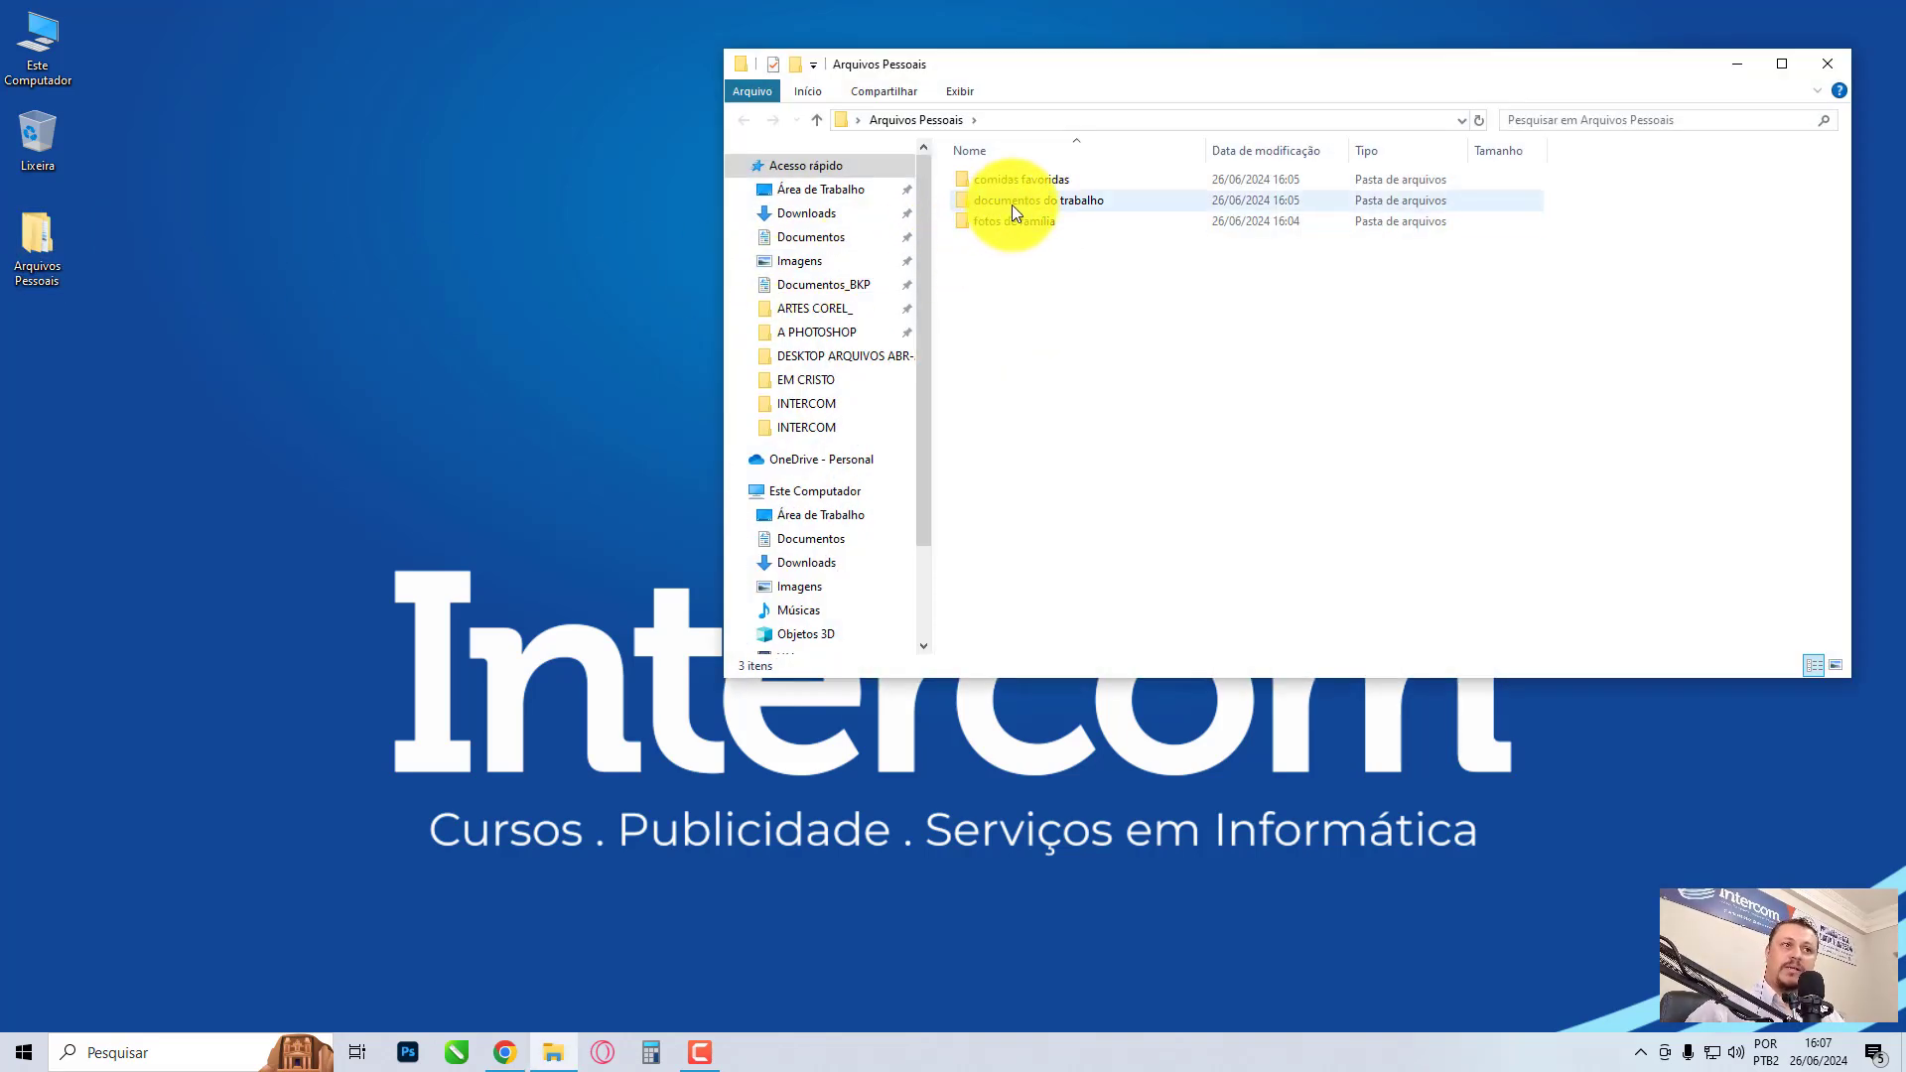
mouse_move(1010, 203)
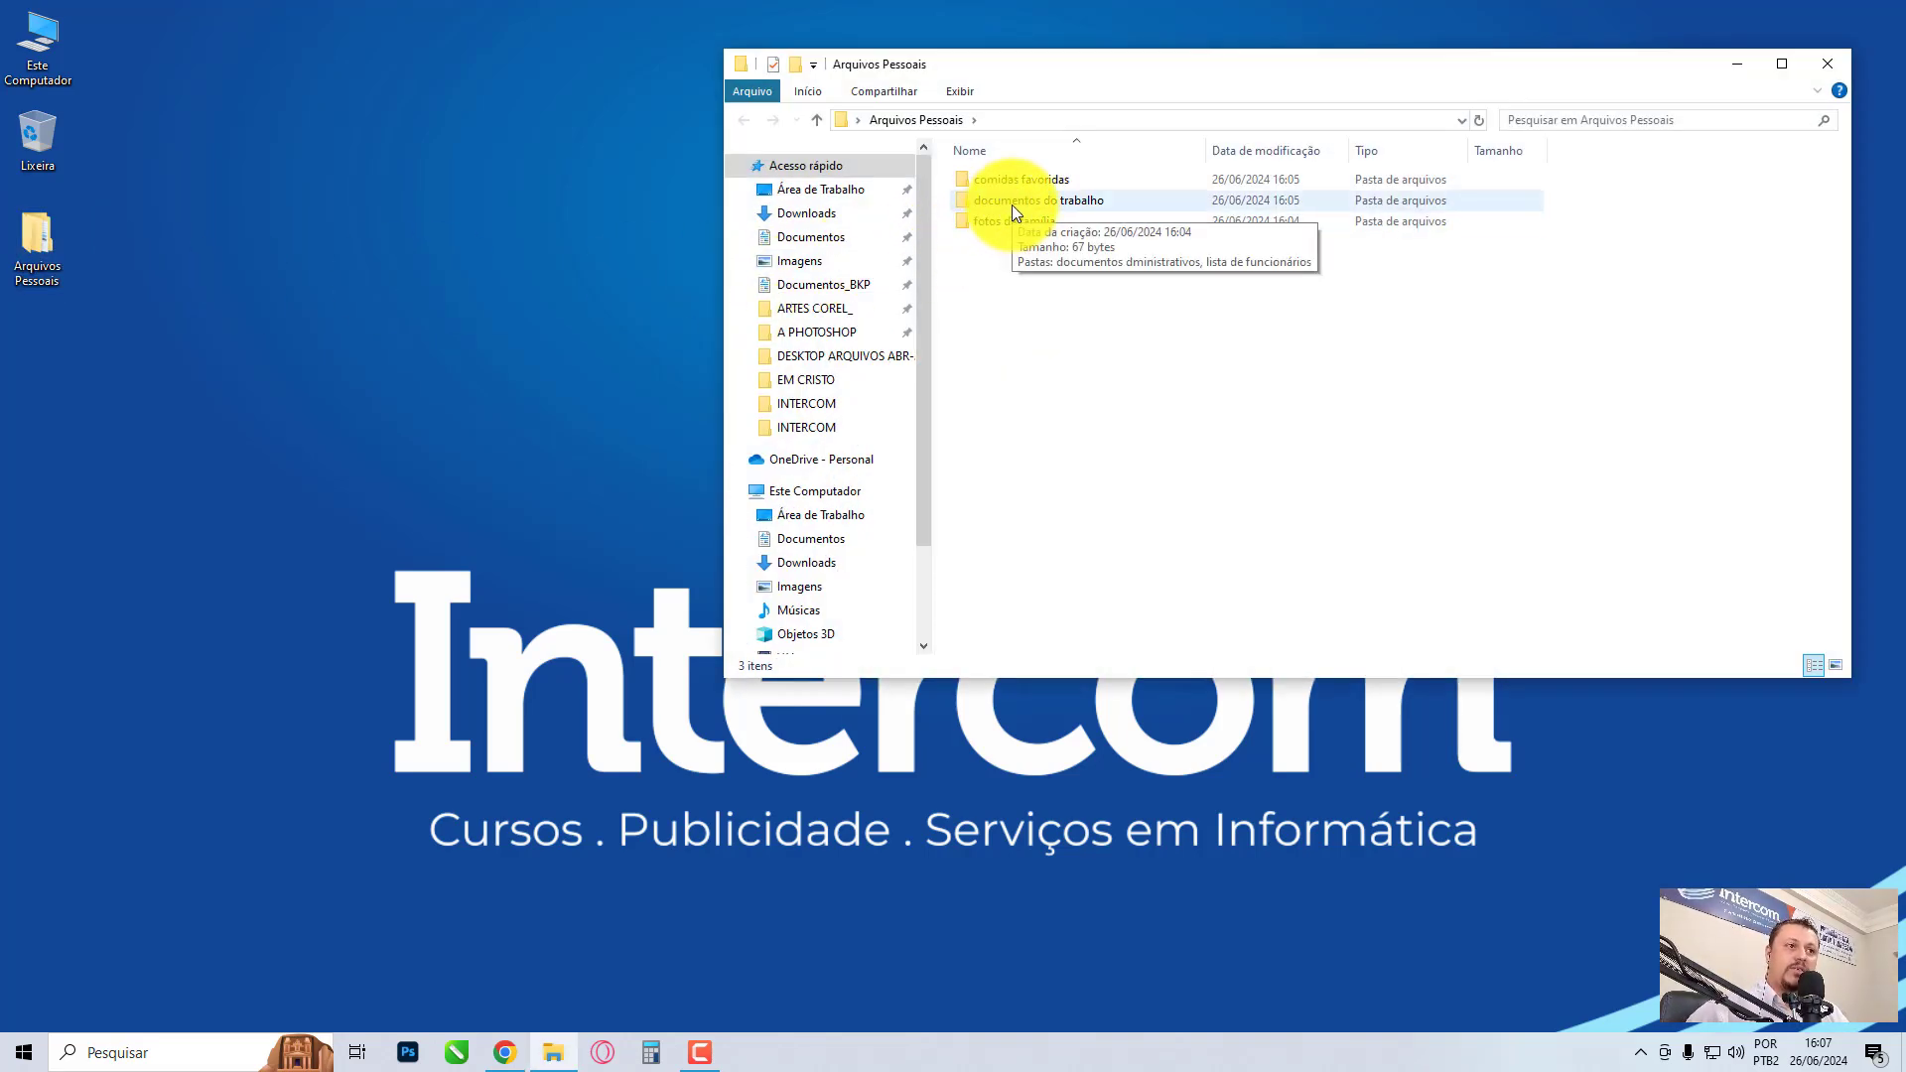
double_click(1012, 203)
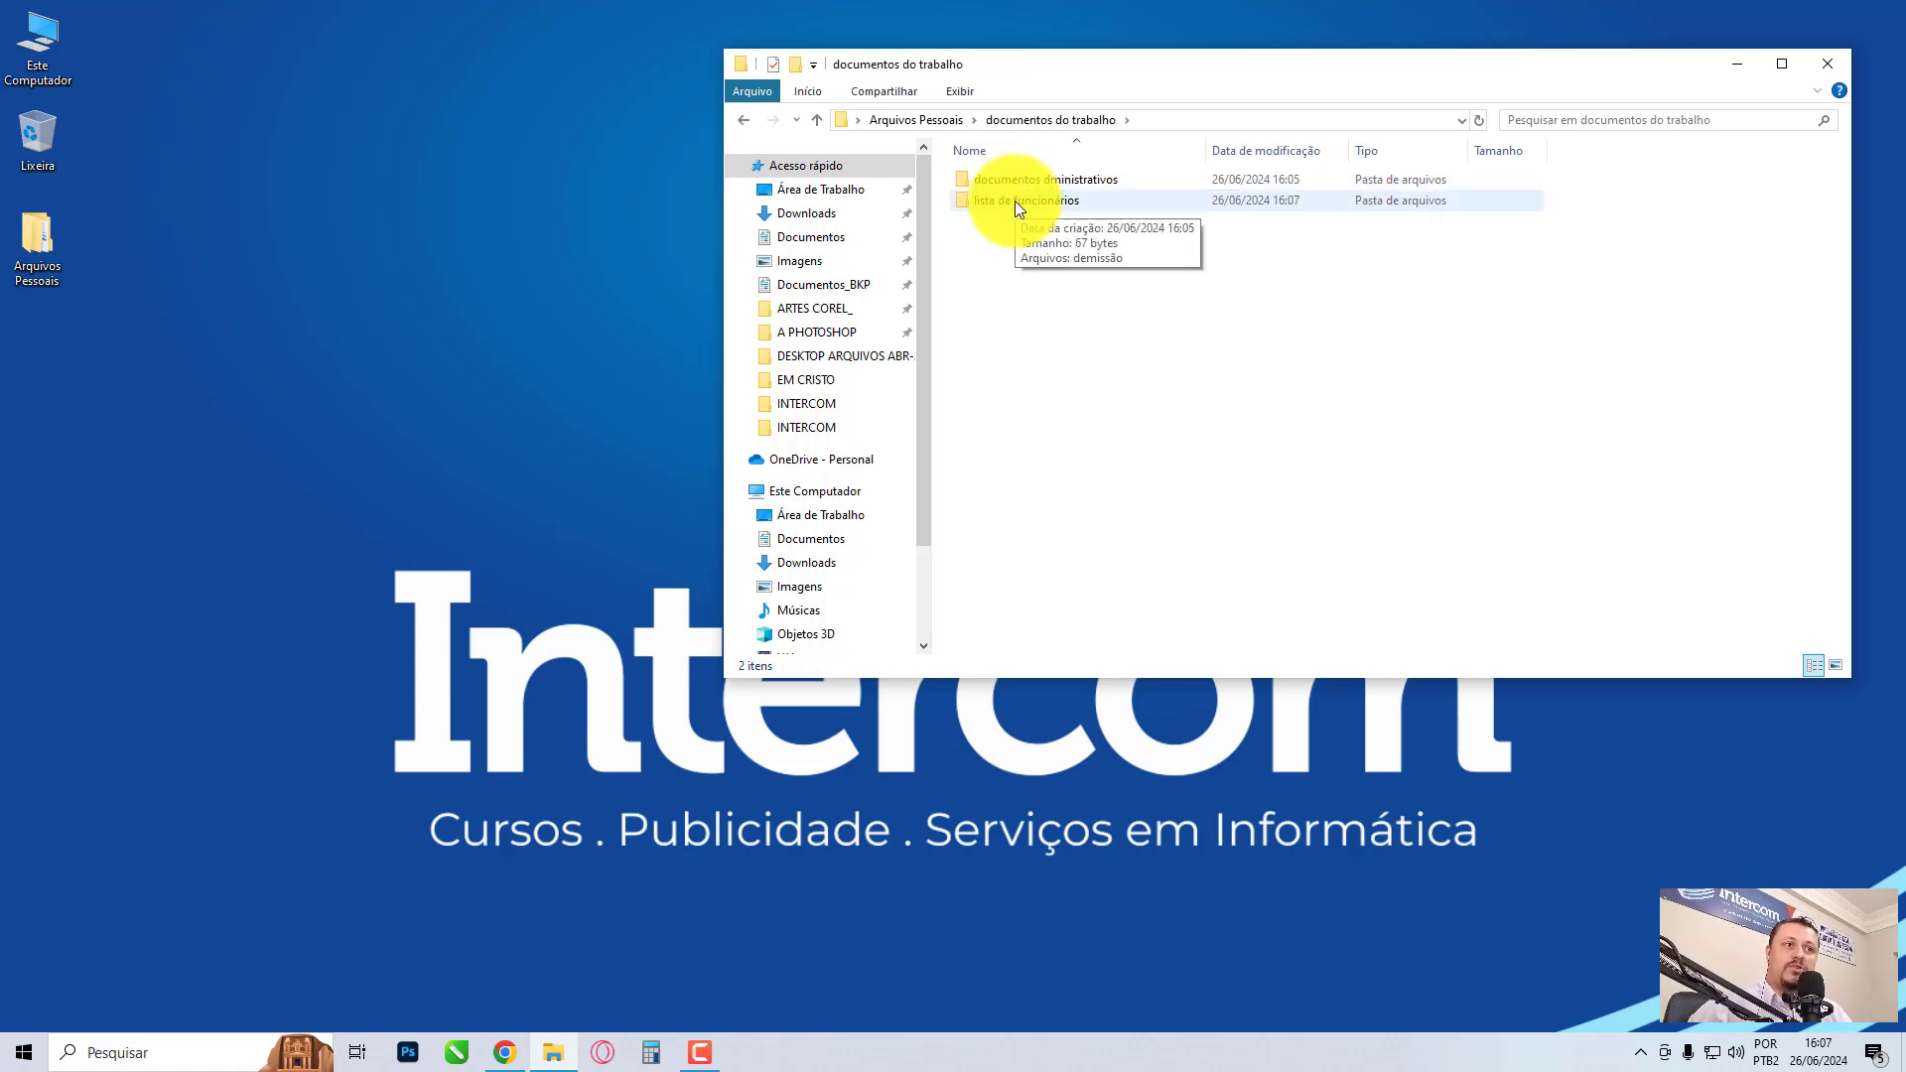
double_click(1015, 202)
left_click(1004, 184)
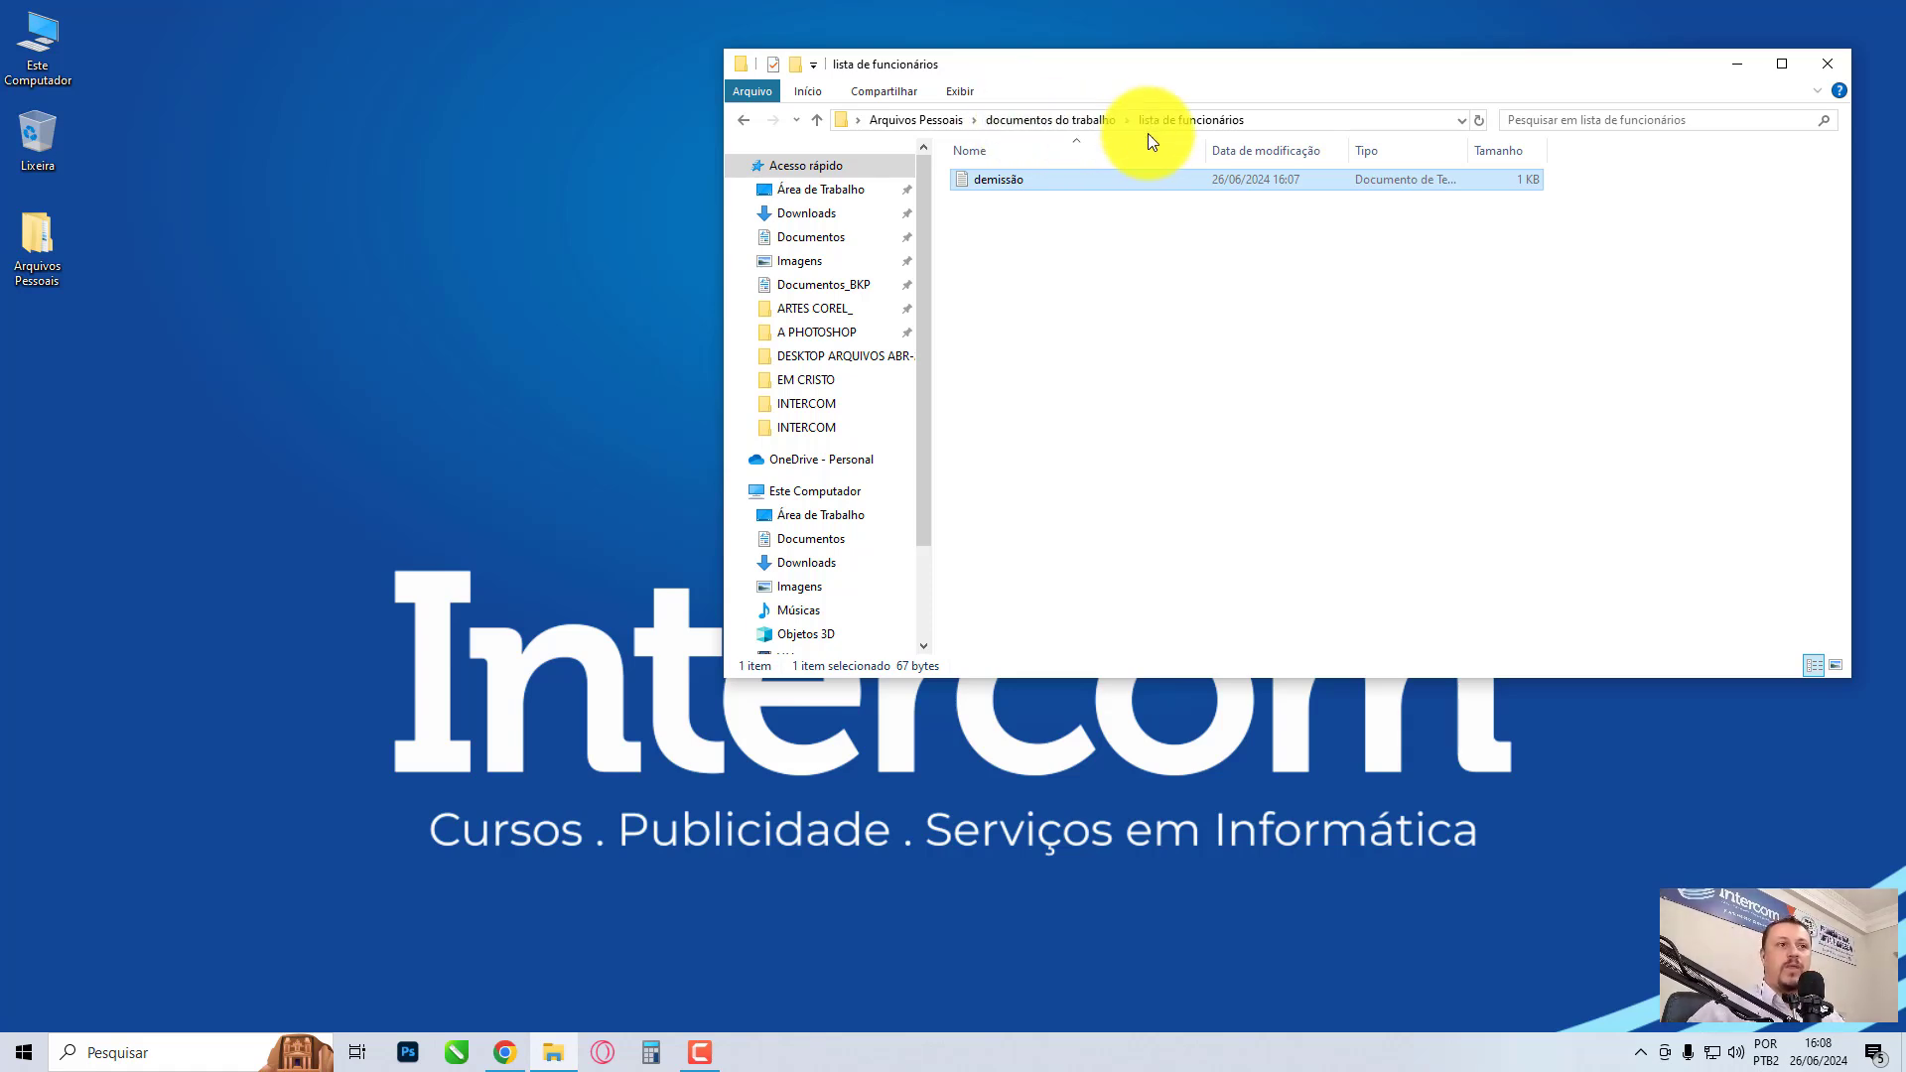
Step: Create a desktop shortcut to the "demissão" text file in "lista de funcionários"
right_click(977, 180)
right_click(959, 178)
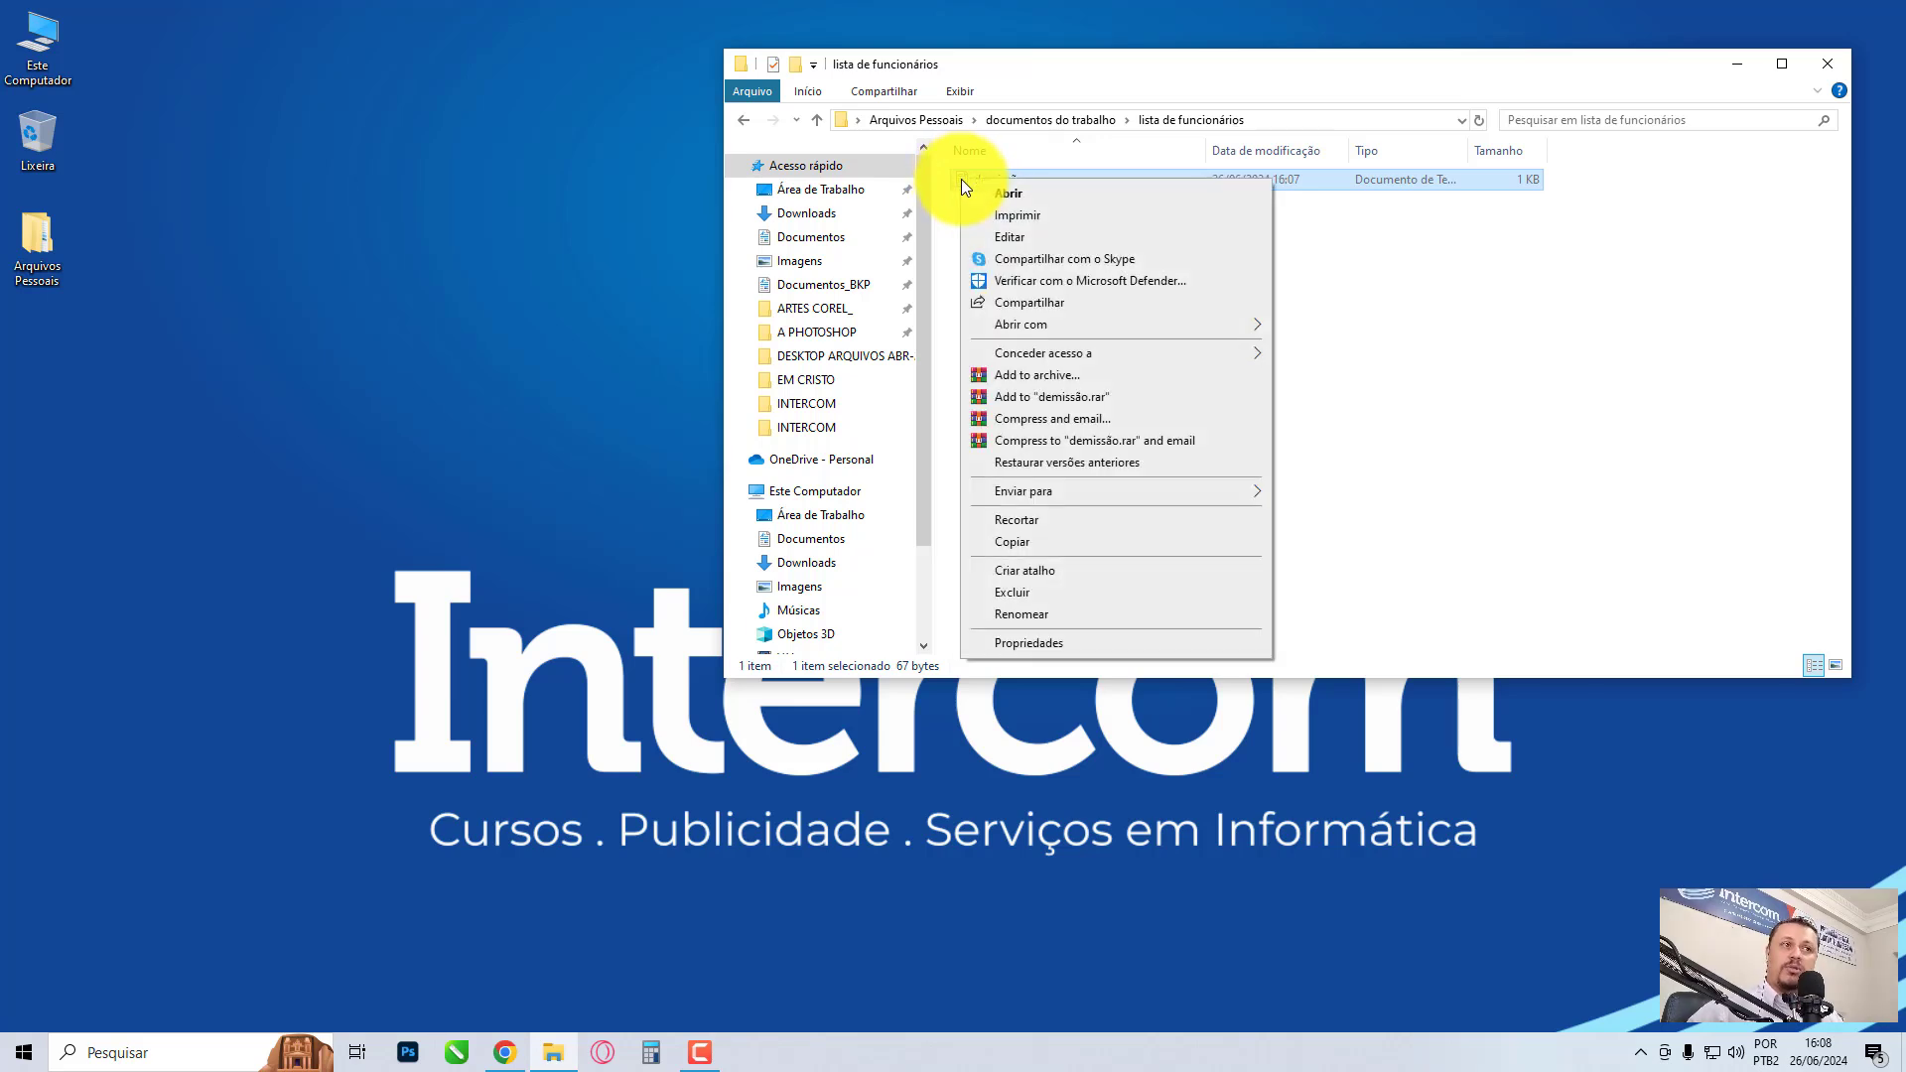
mouse_move(1035, 495)
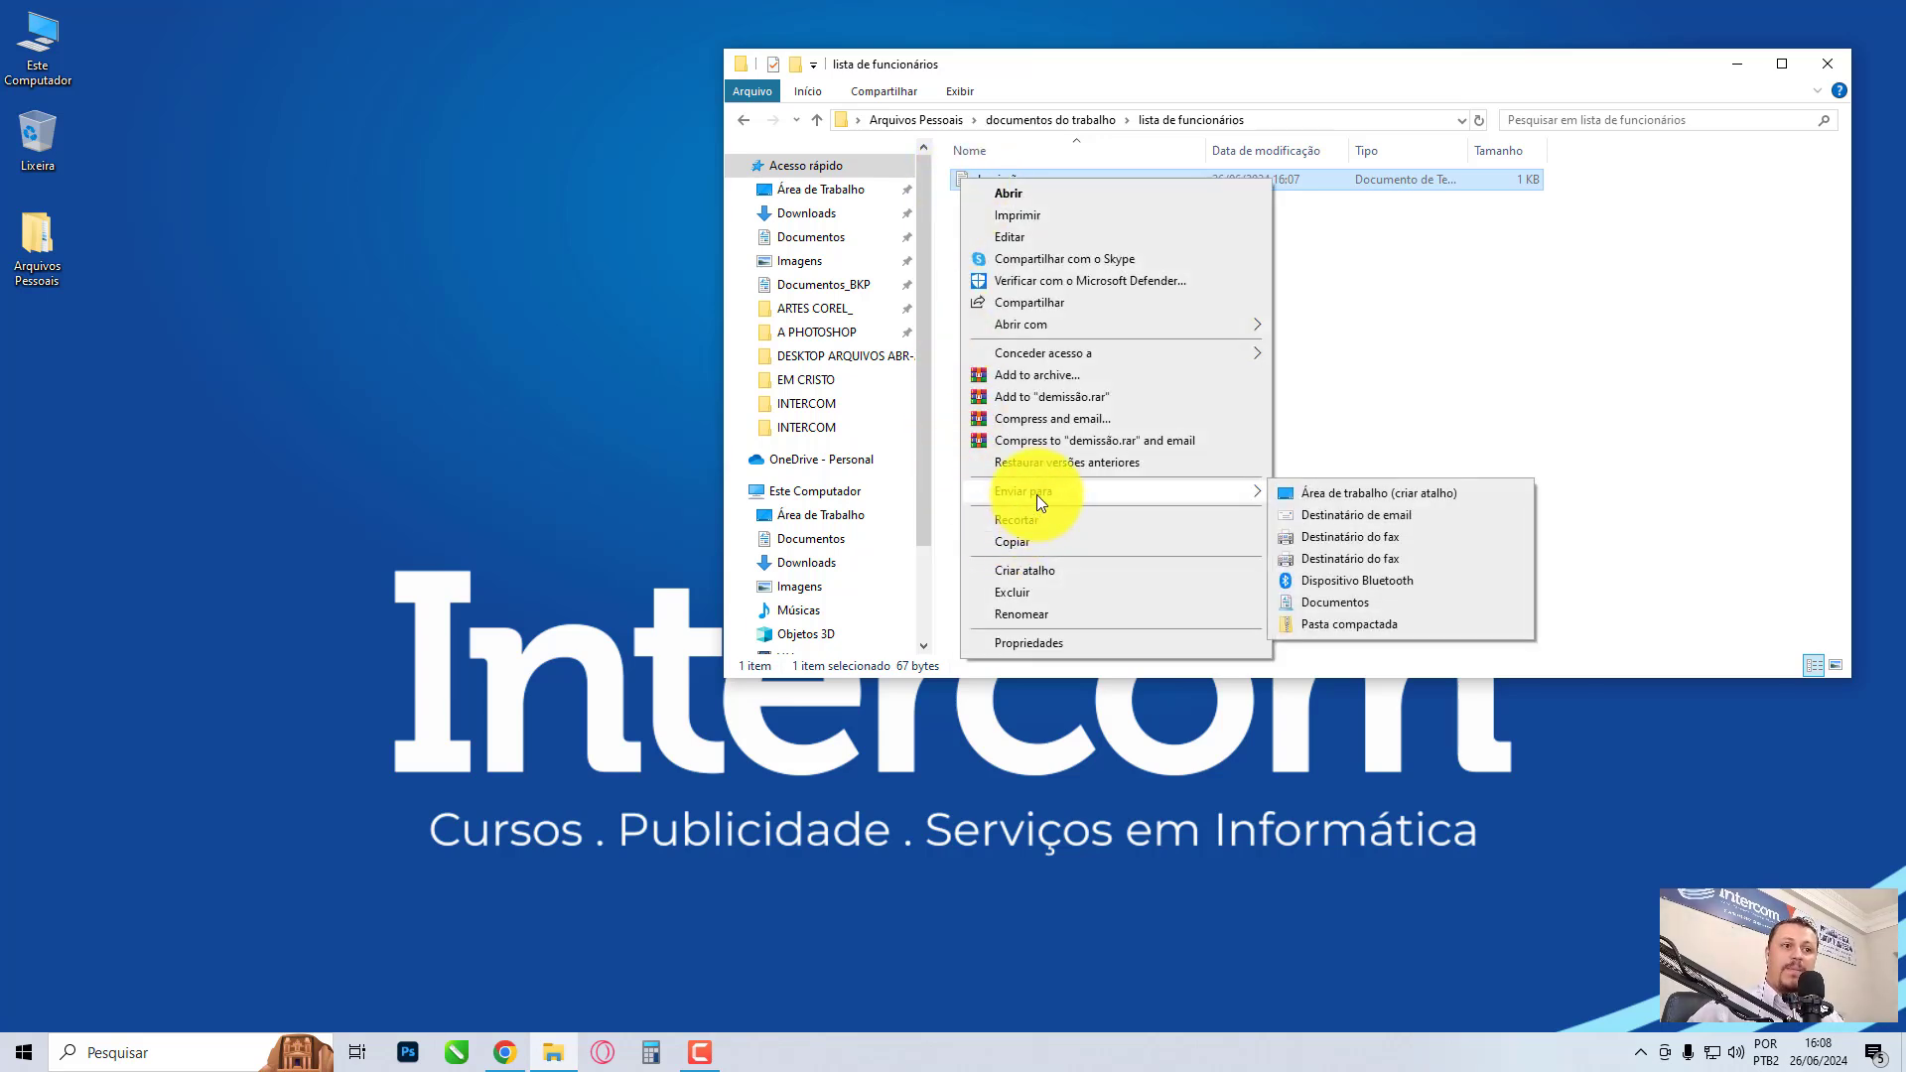
left_click(1349, 495)
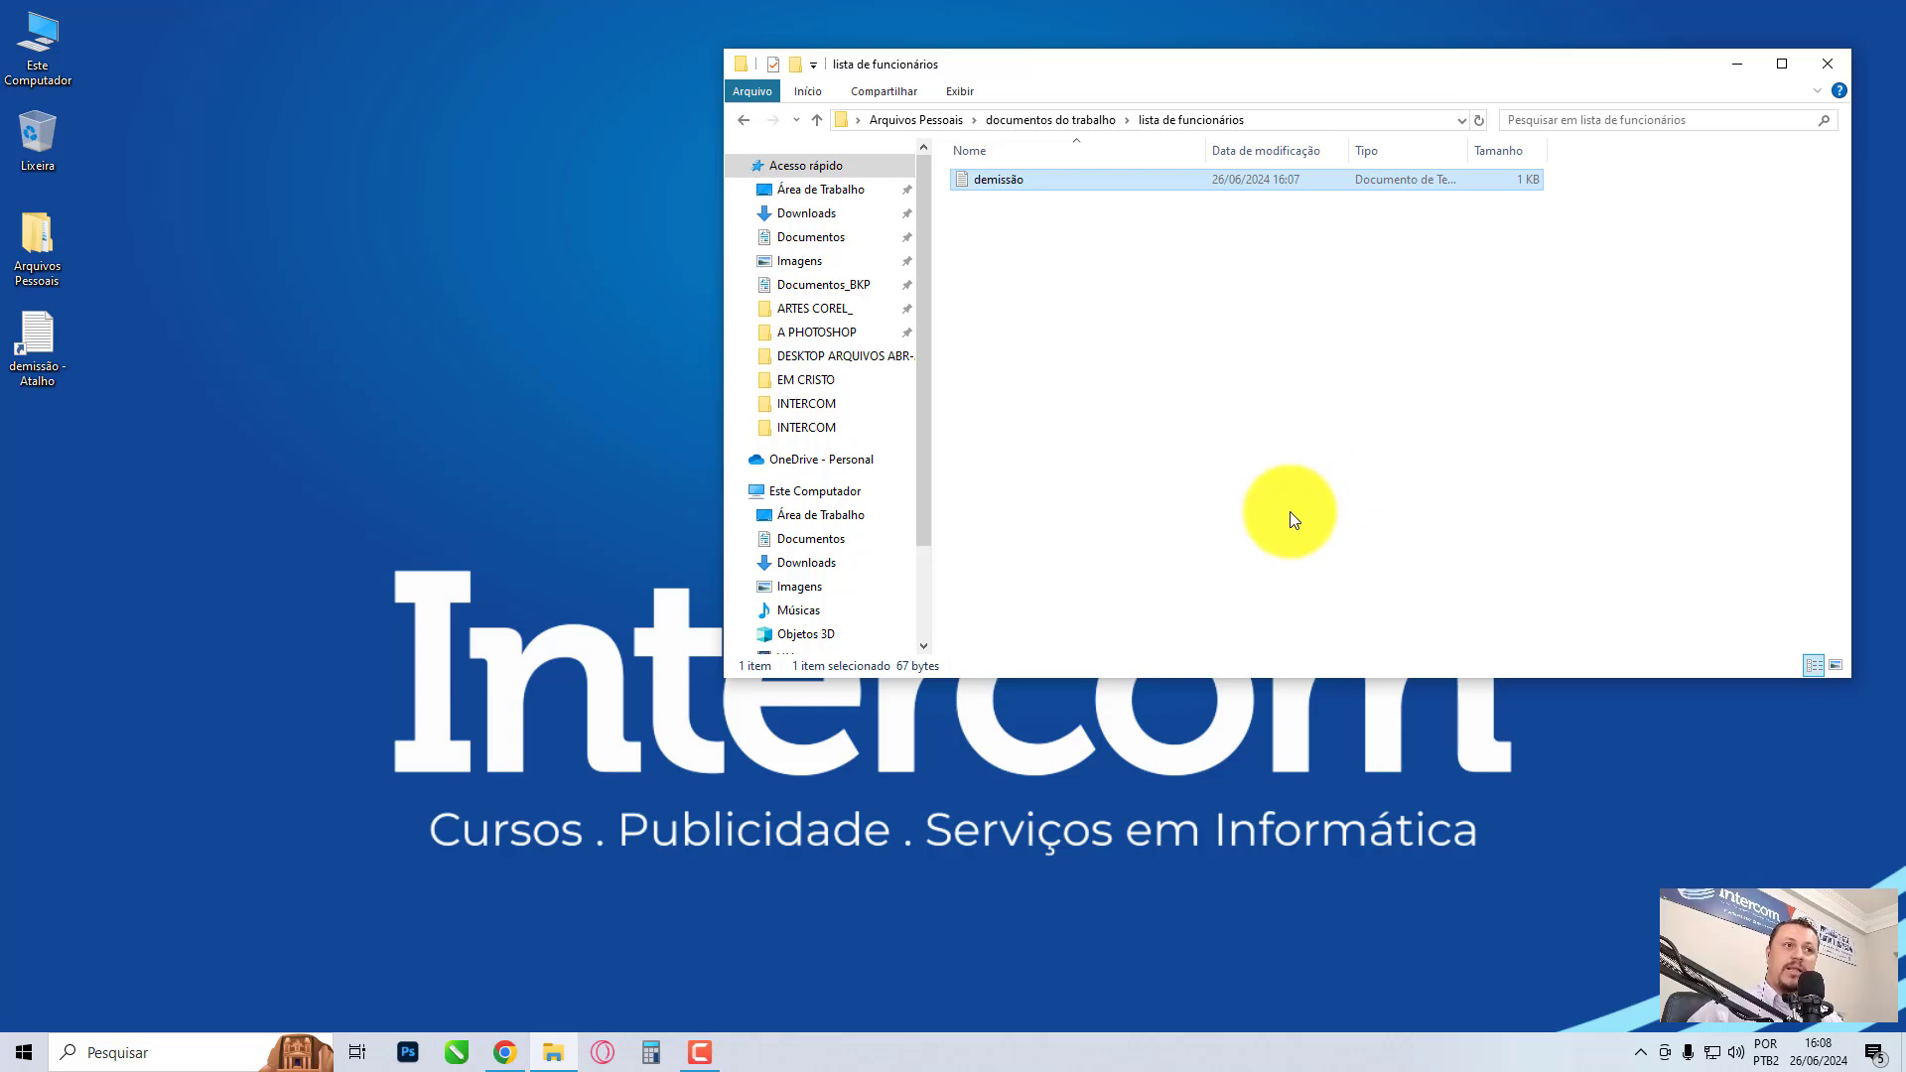
left_click(30, 341)
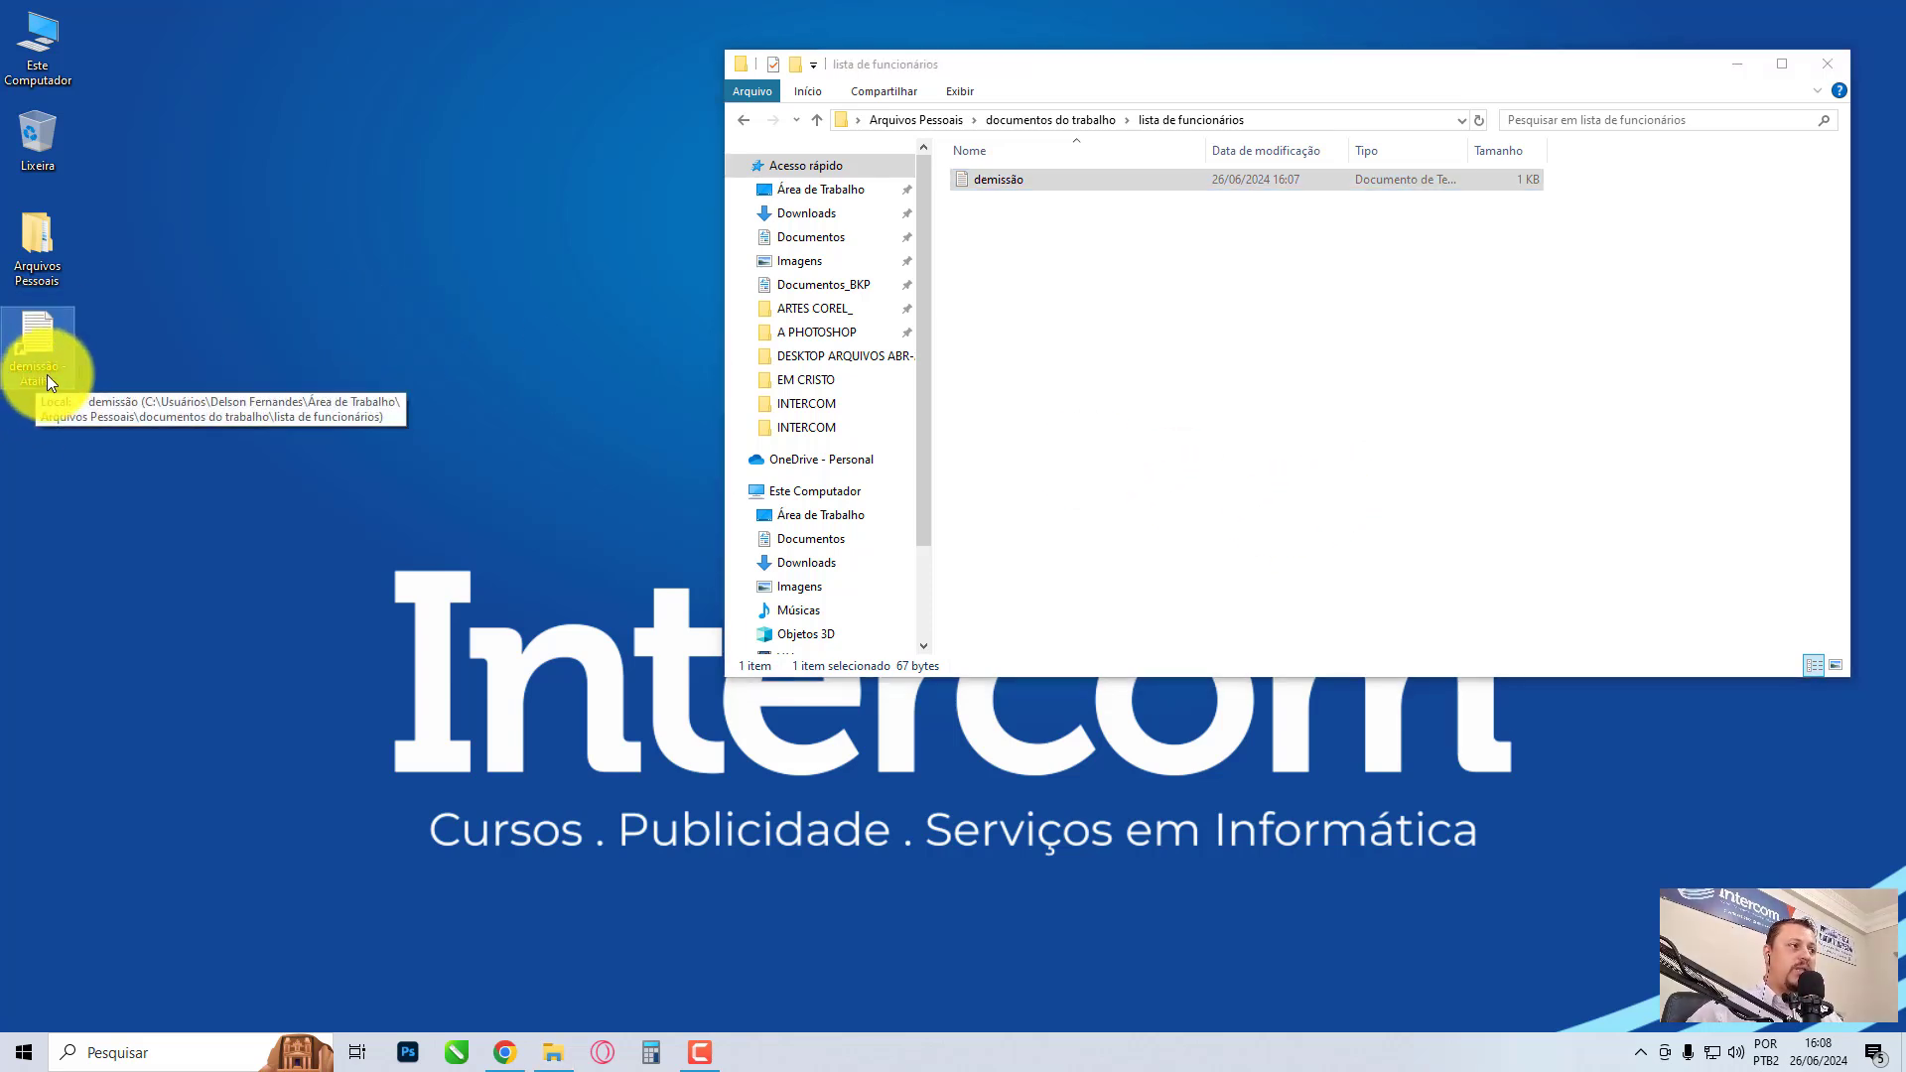
right_click(22, 327)
left_click(118, 739)
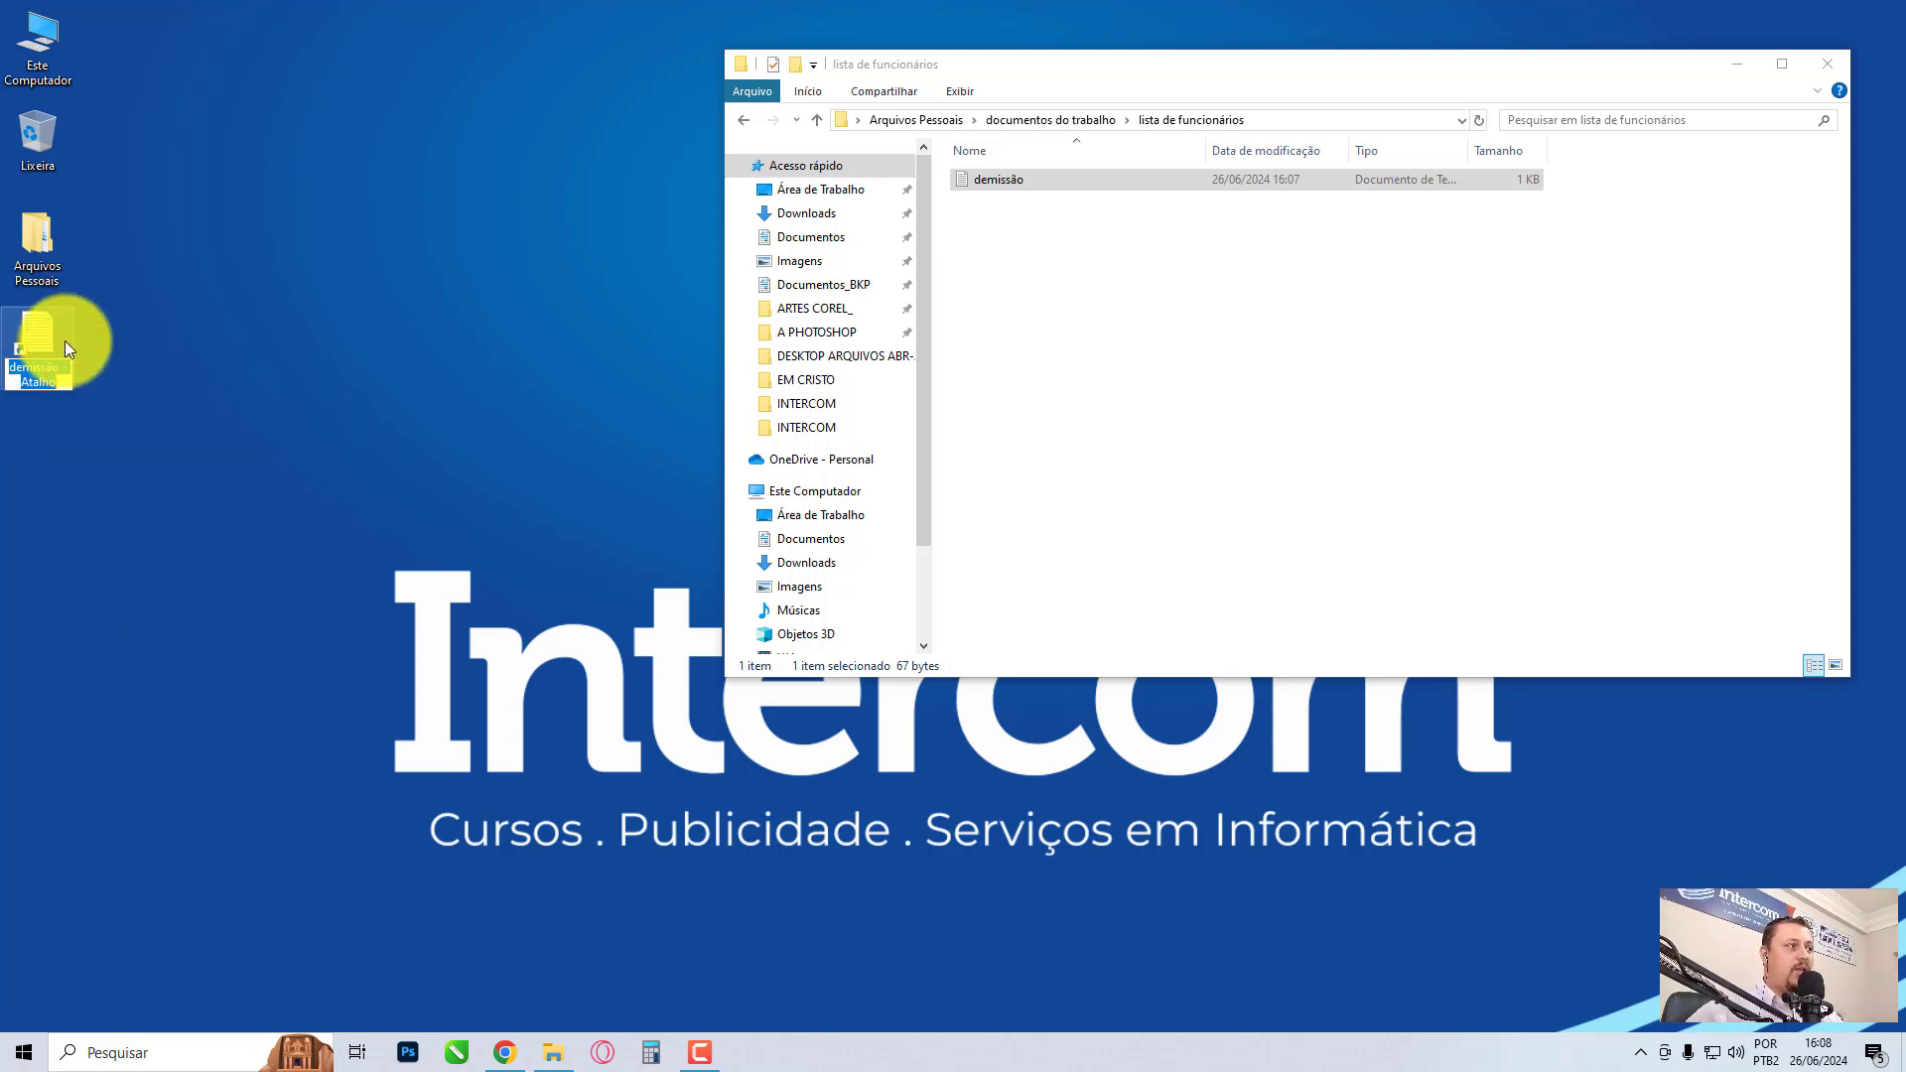
key("Return")
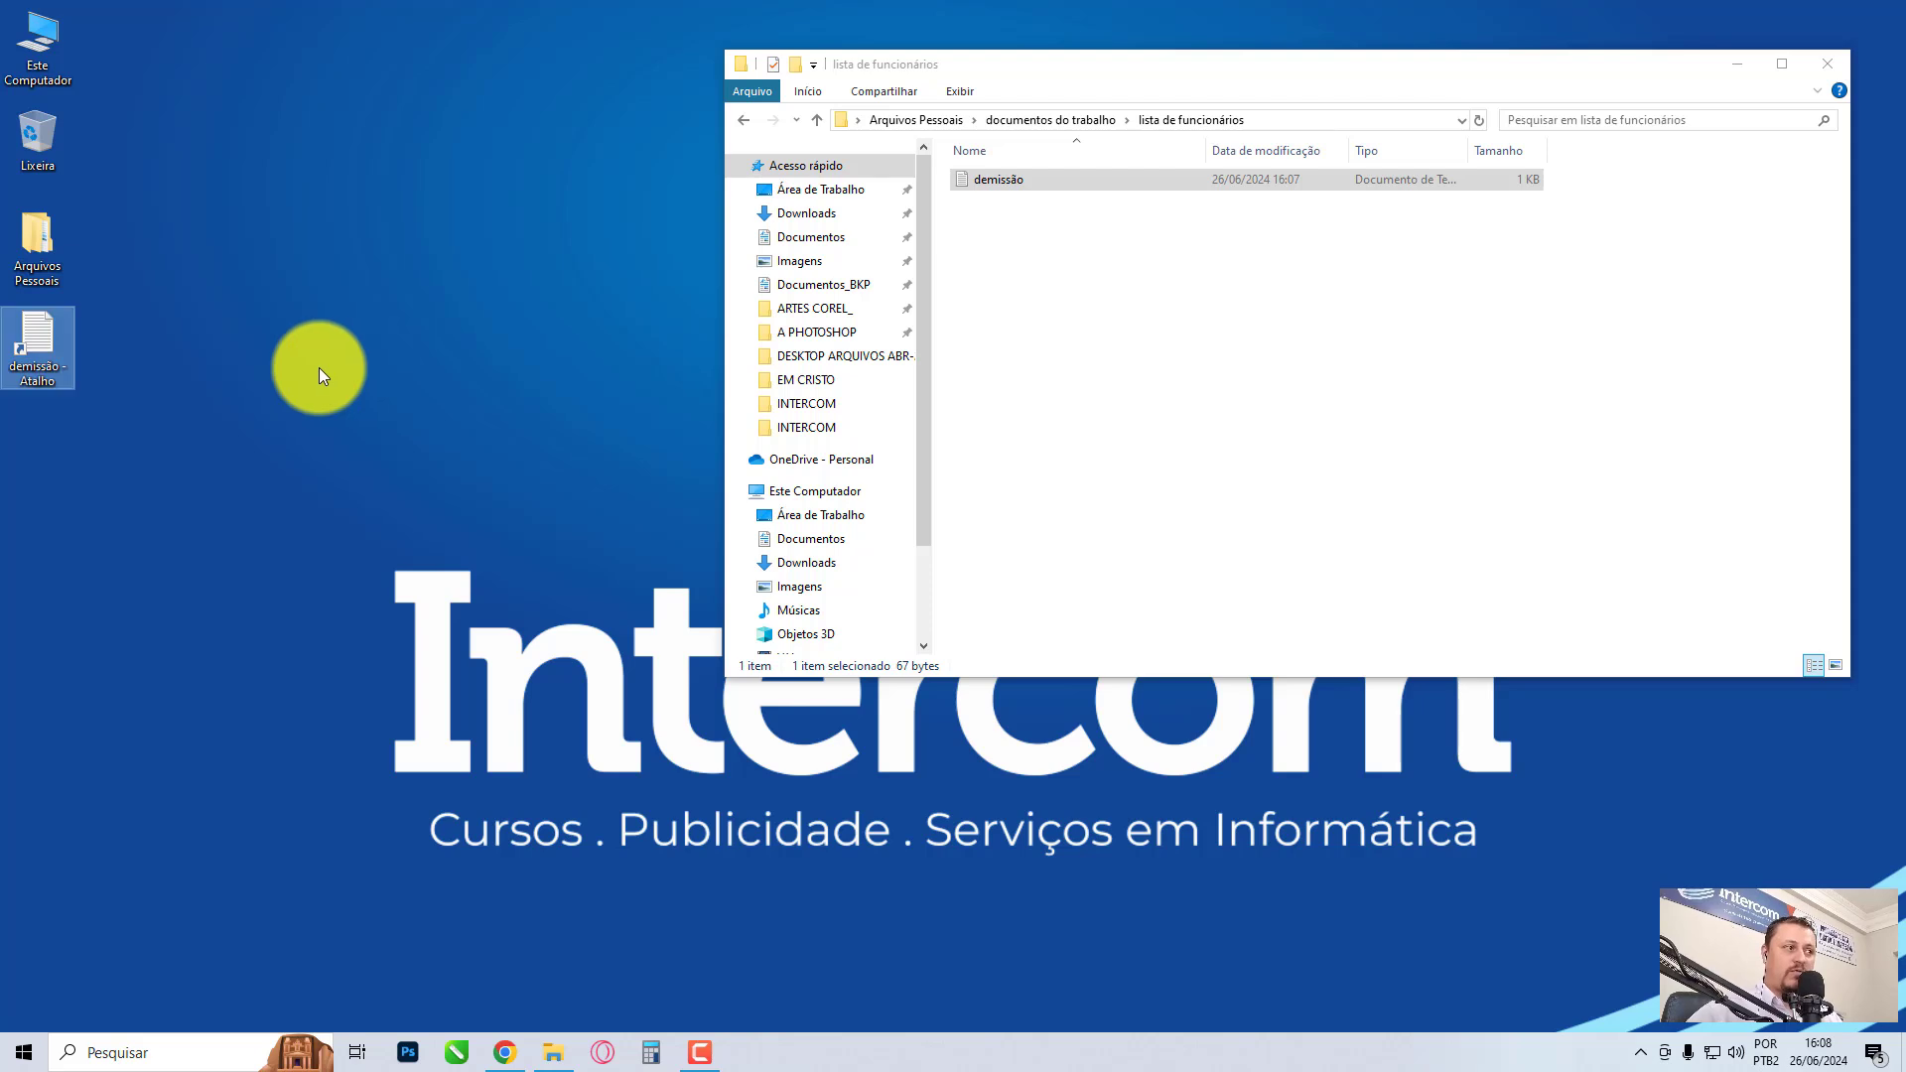
mouse_move(19, 357)
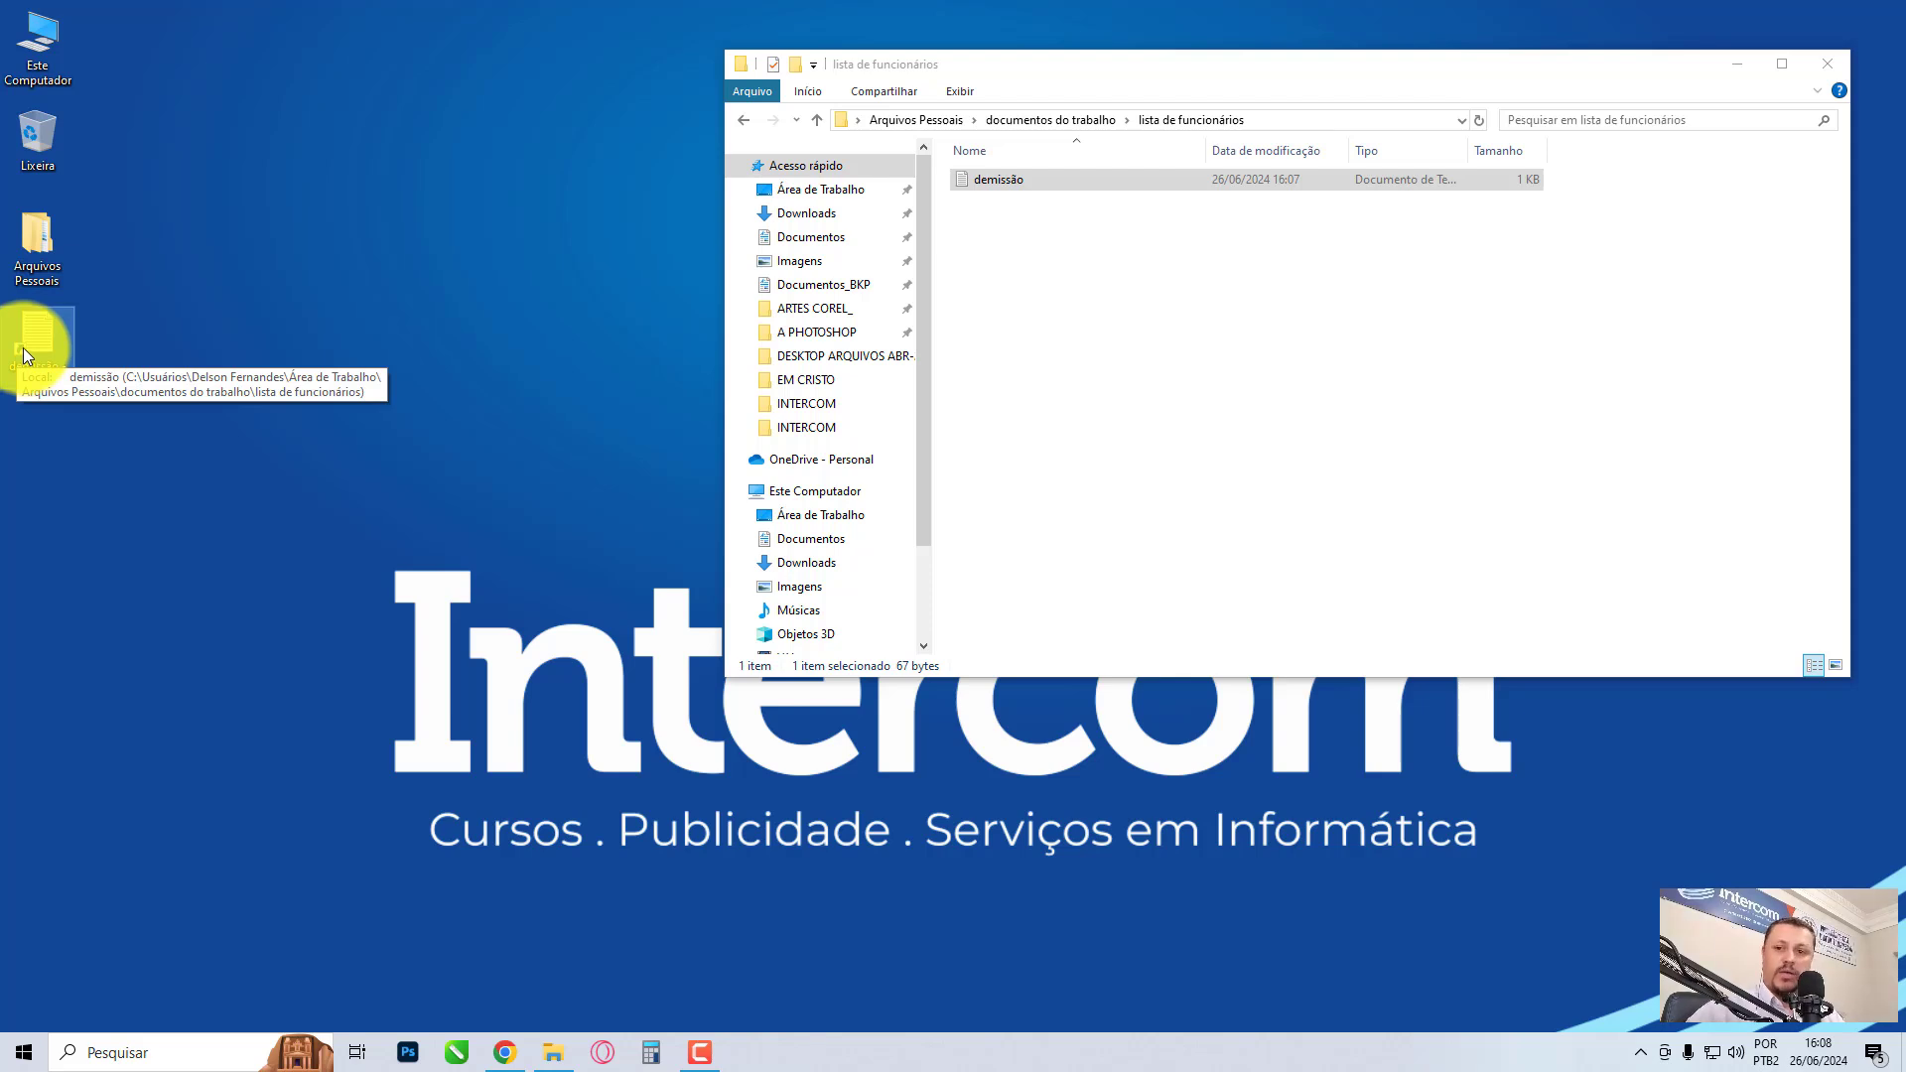
left_click(26, 357)
left_click(984, 180)
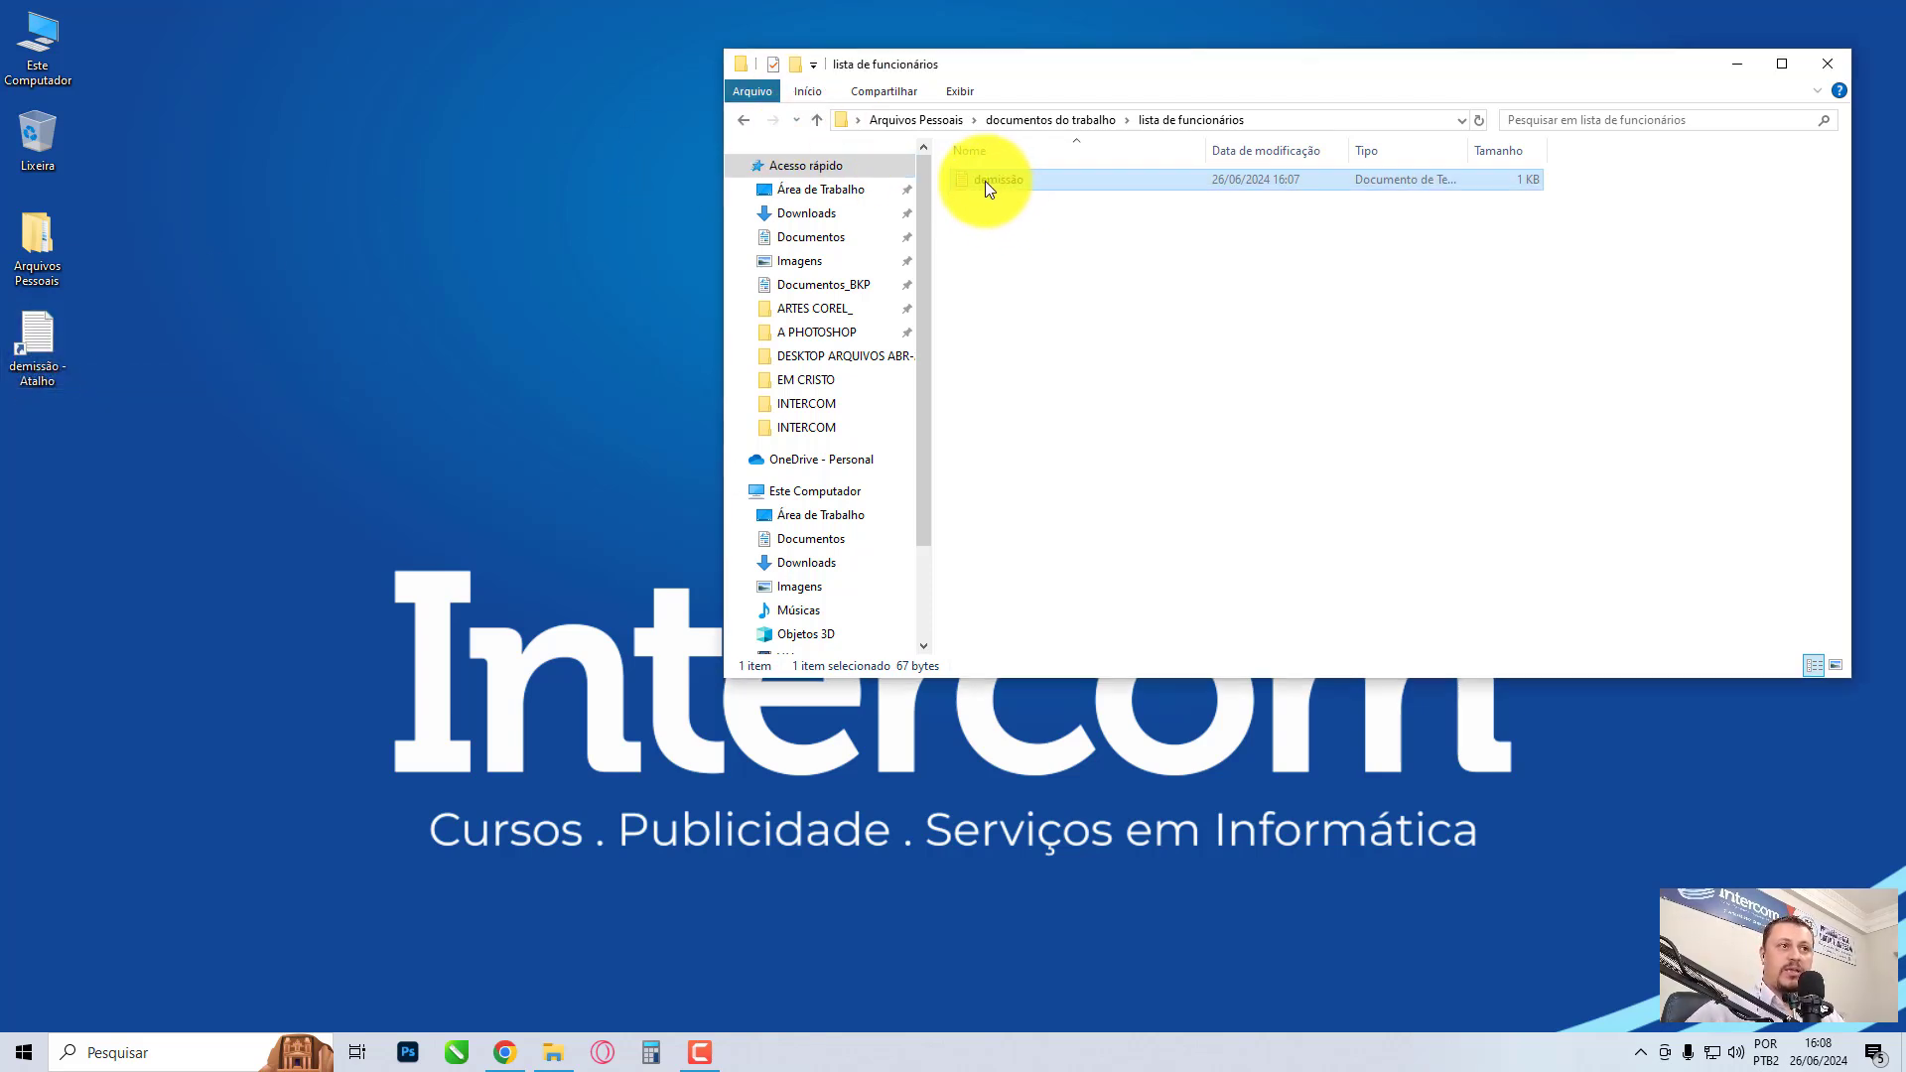
left_click(1092, 303)
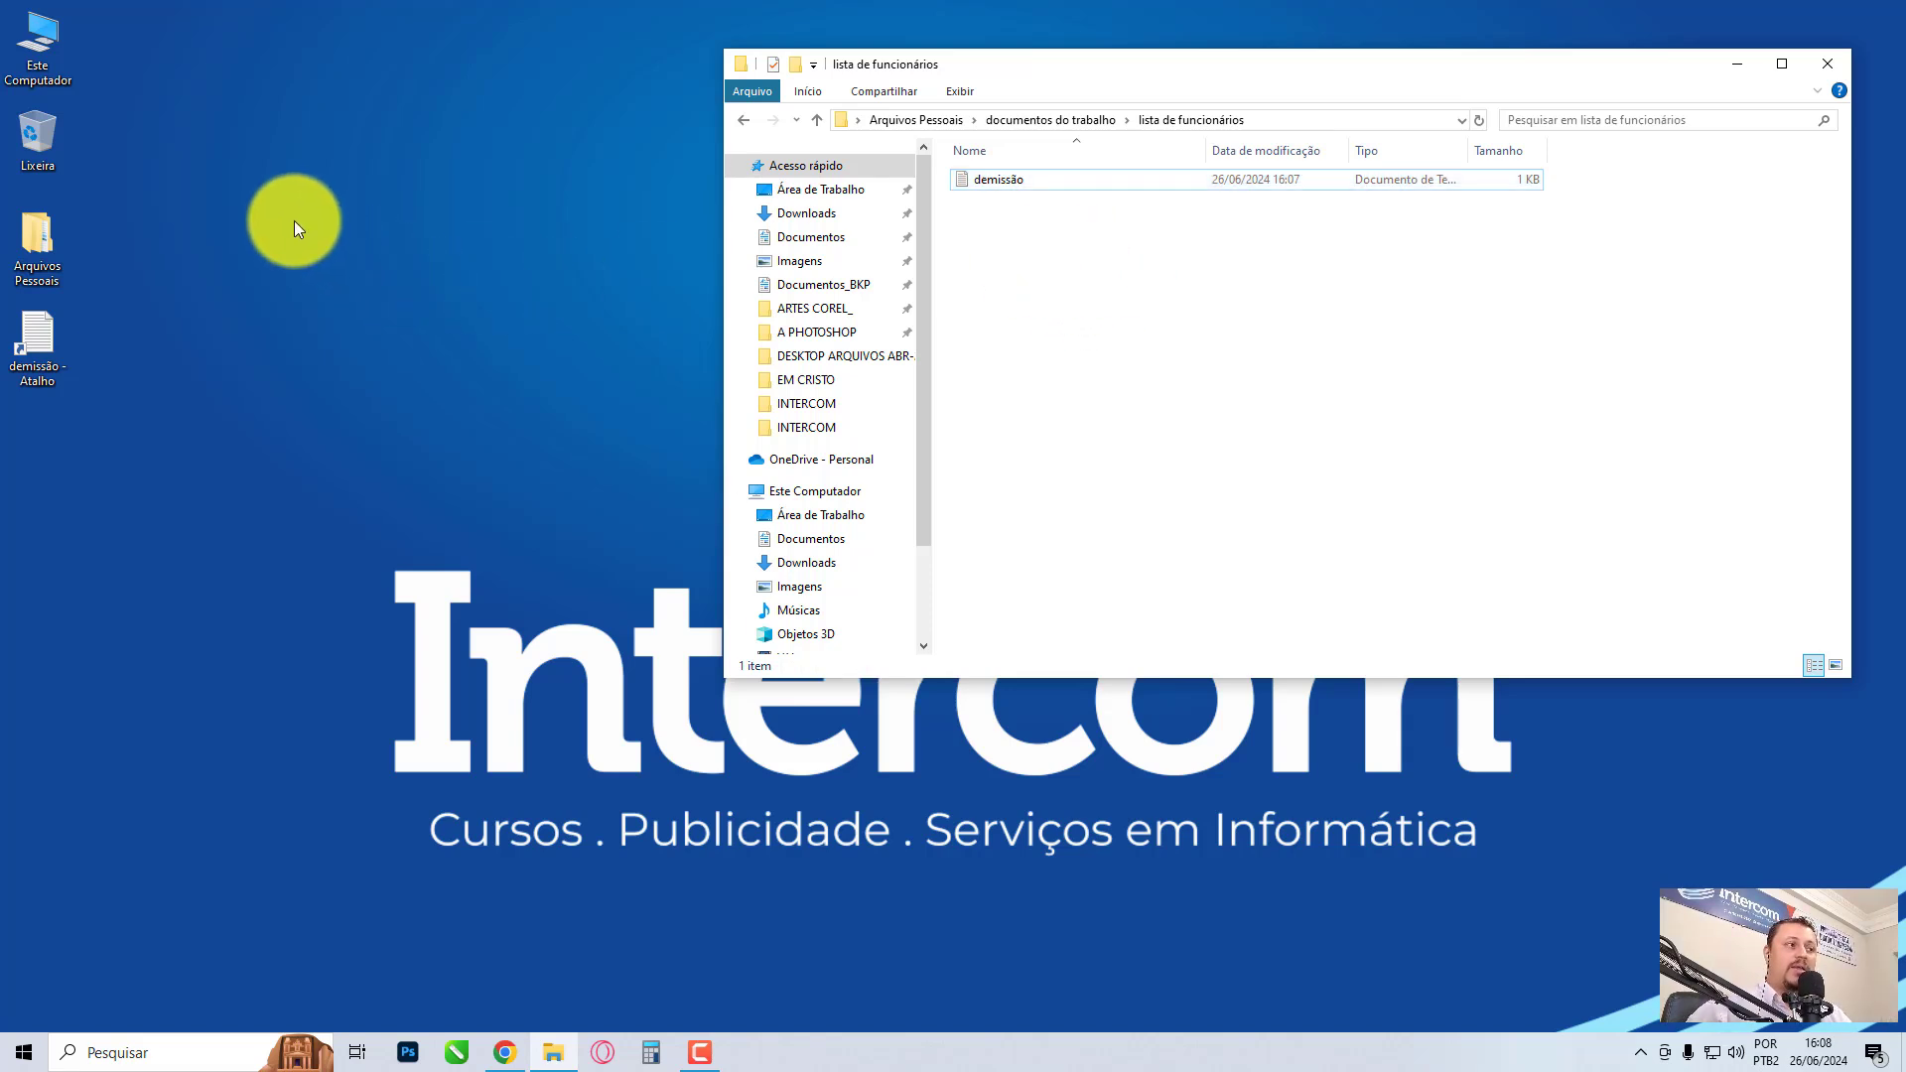
right_click(293, 221)
mouse_move(356, 265)
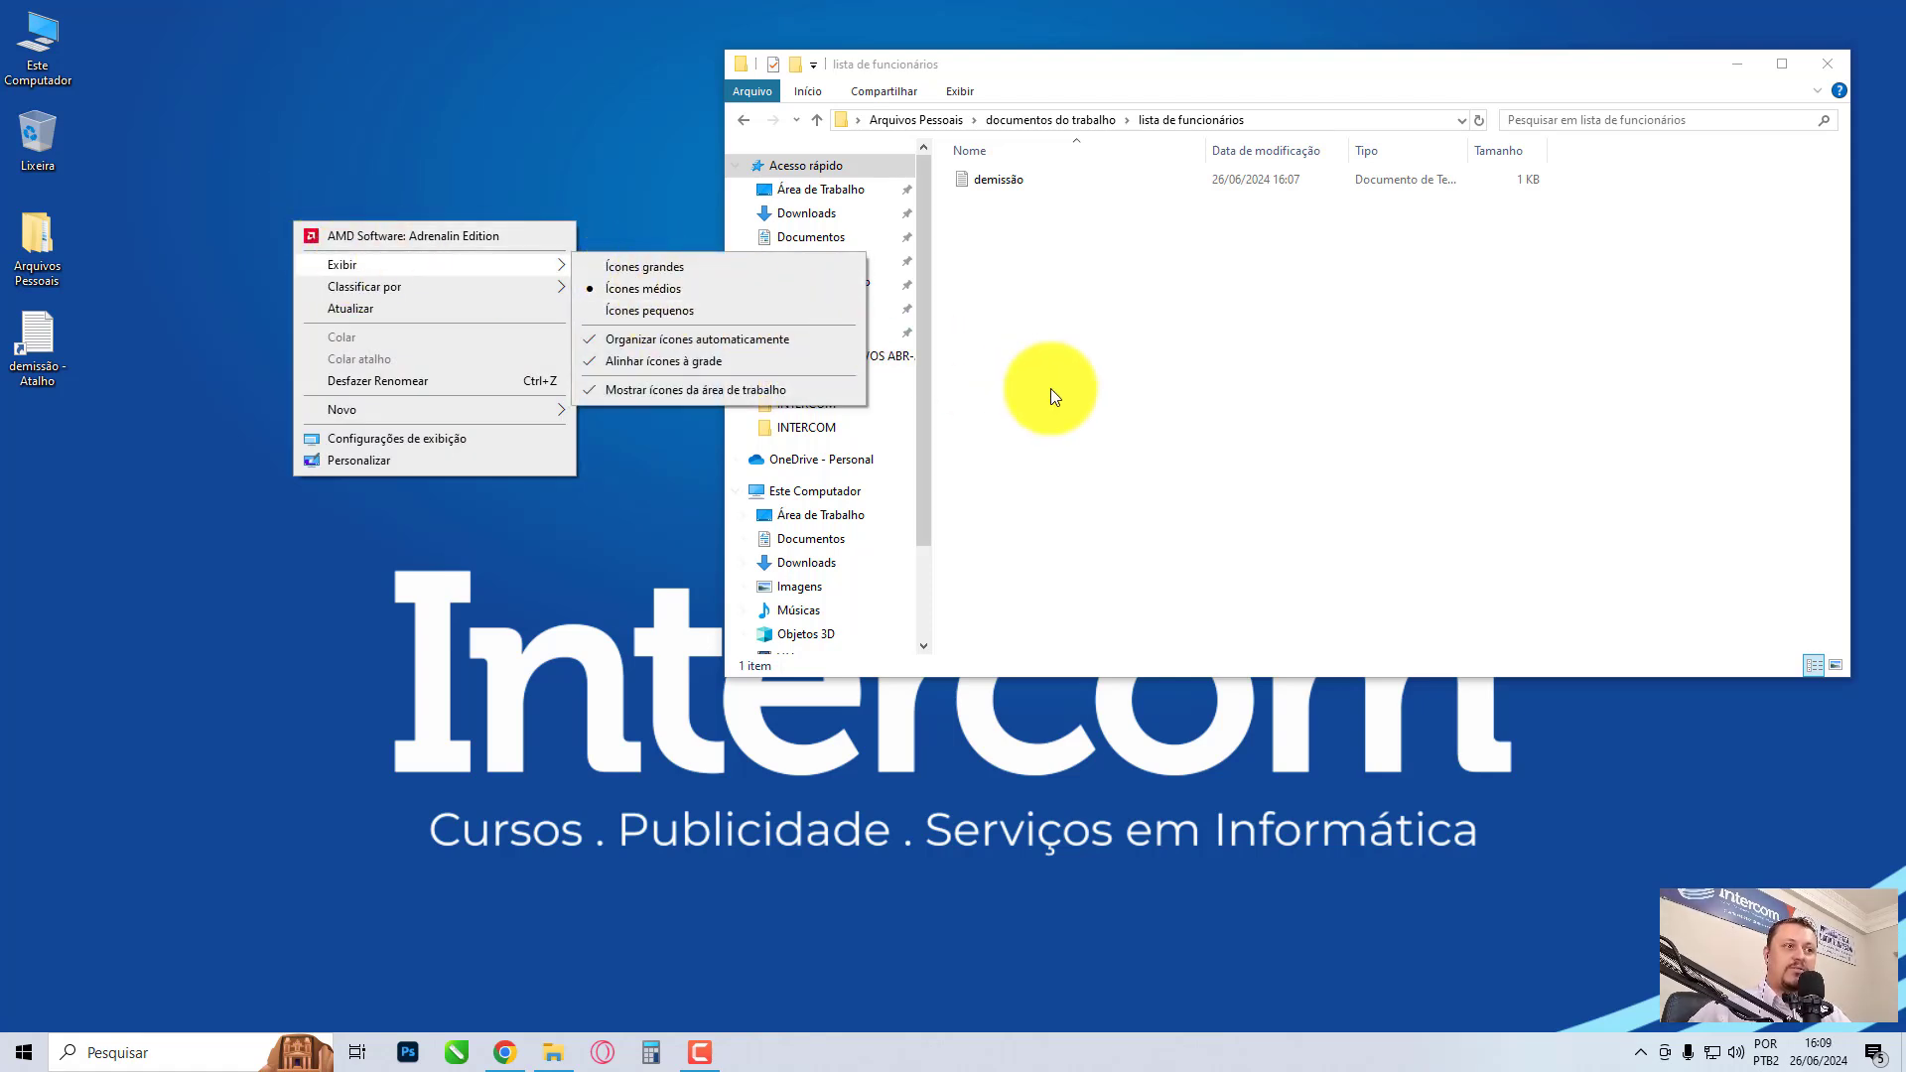
left_click(1321, 405)
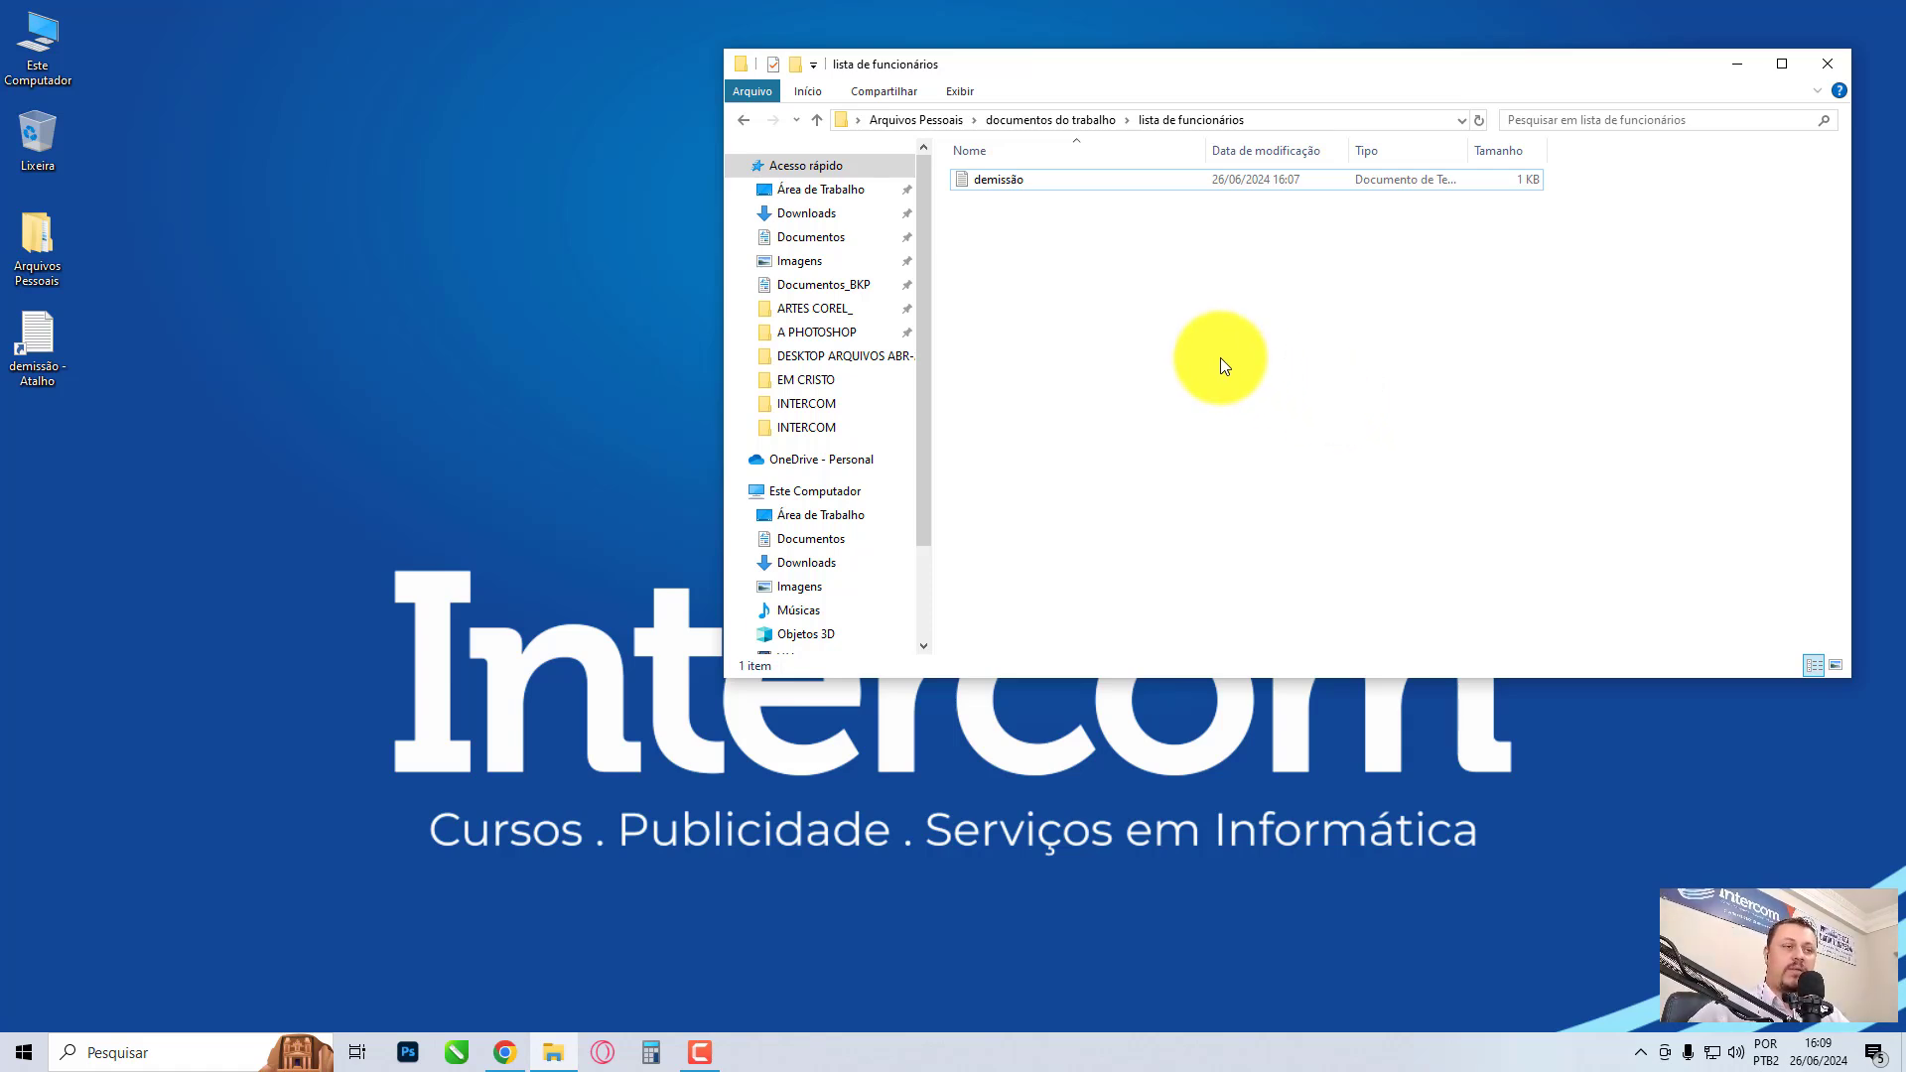
right_click(1319, 312)
left_click(1129, 315)
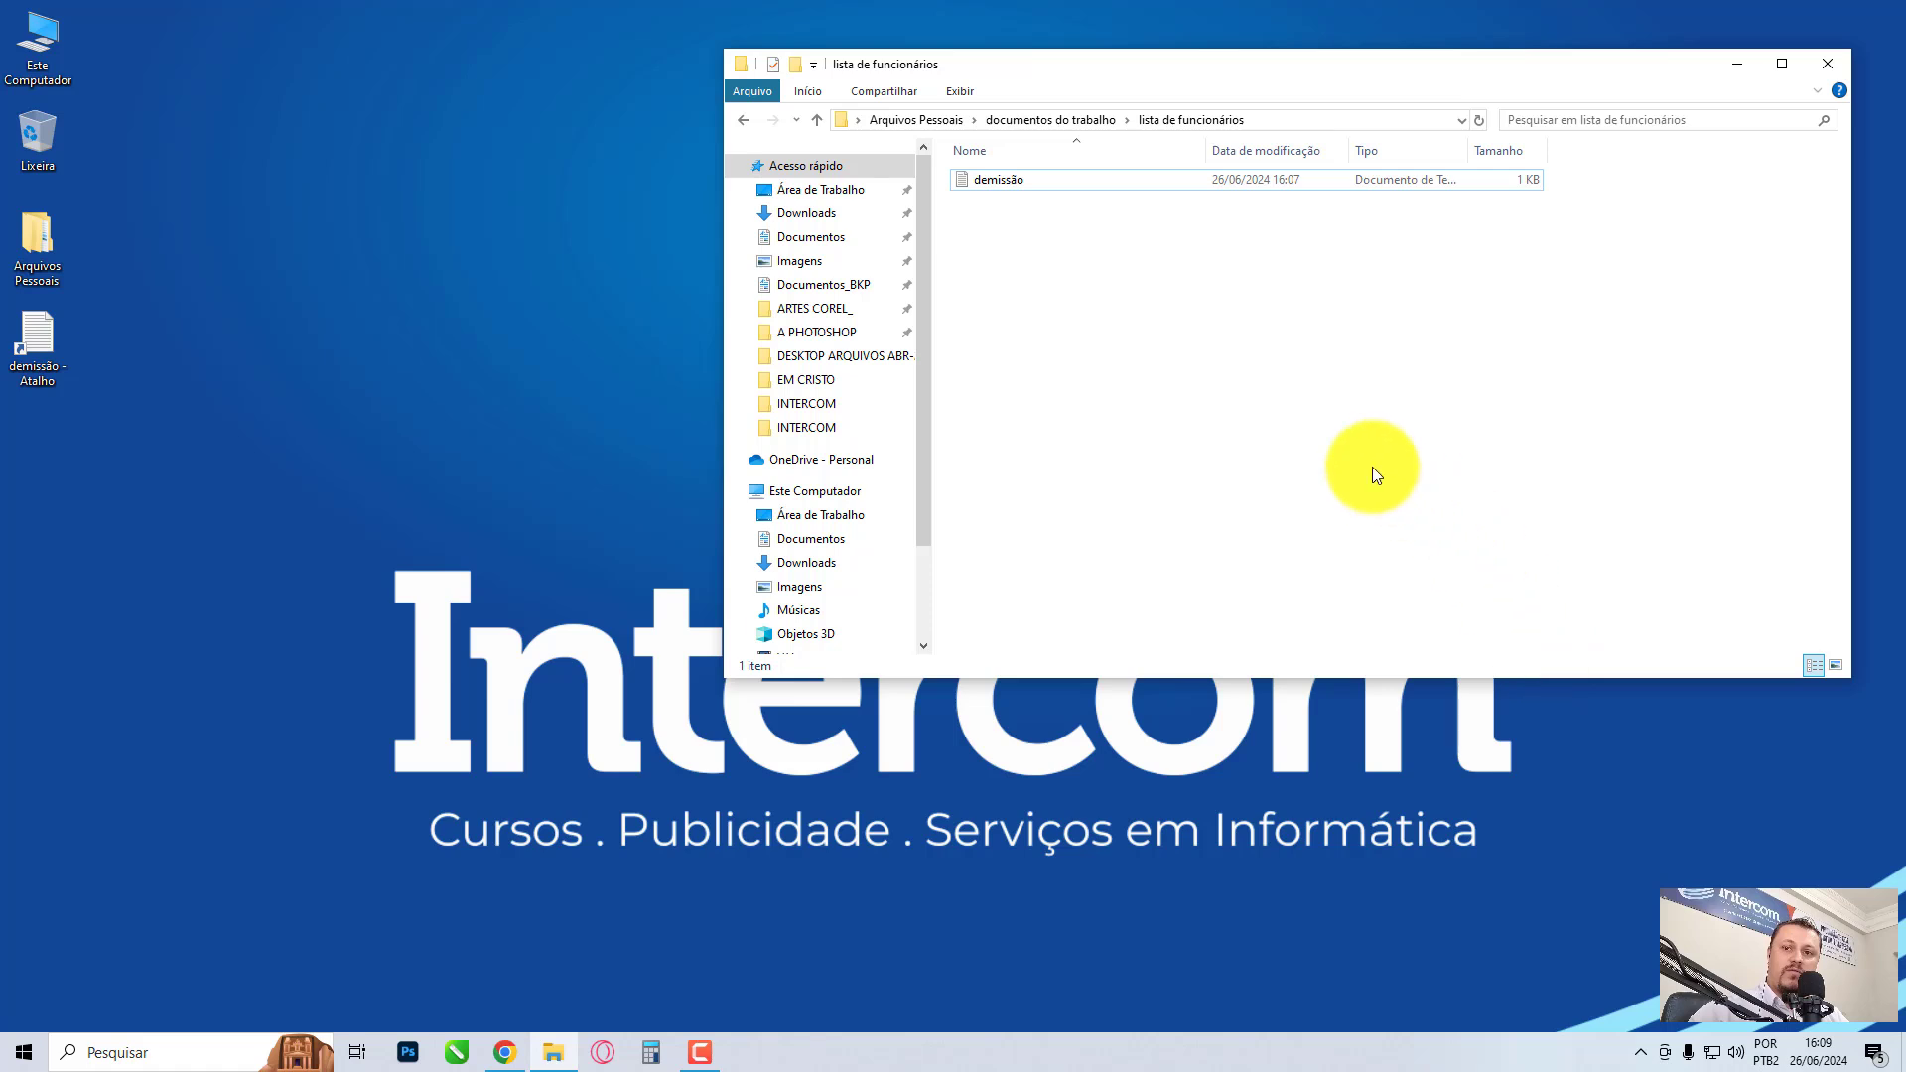
Step: Try the Ícones grandes and Ícones extra grandes views in "lista de funcionários", returning the folder to Detalhes
right_click(1358, 449)
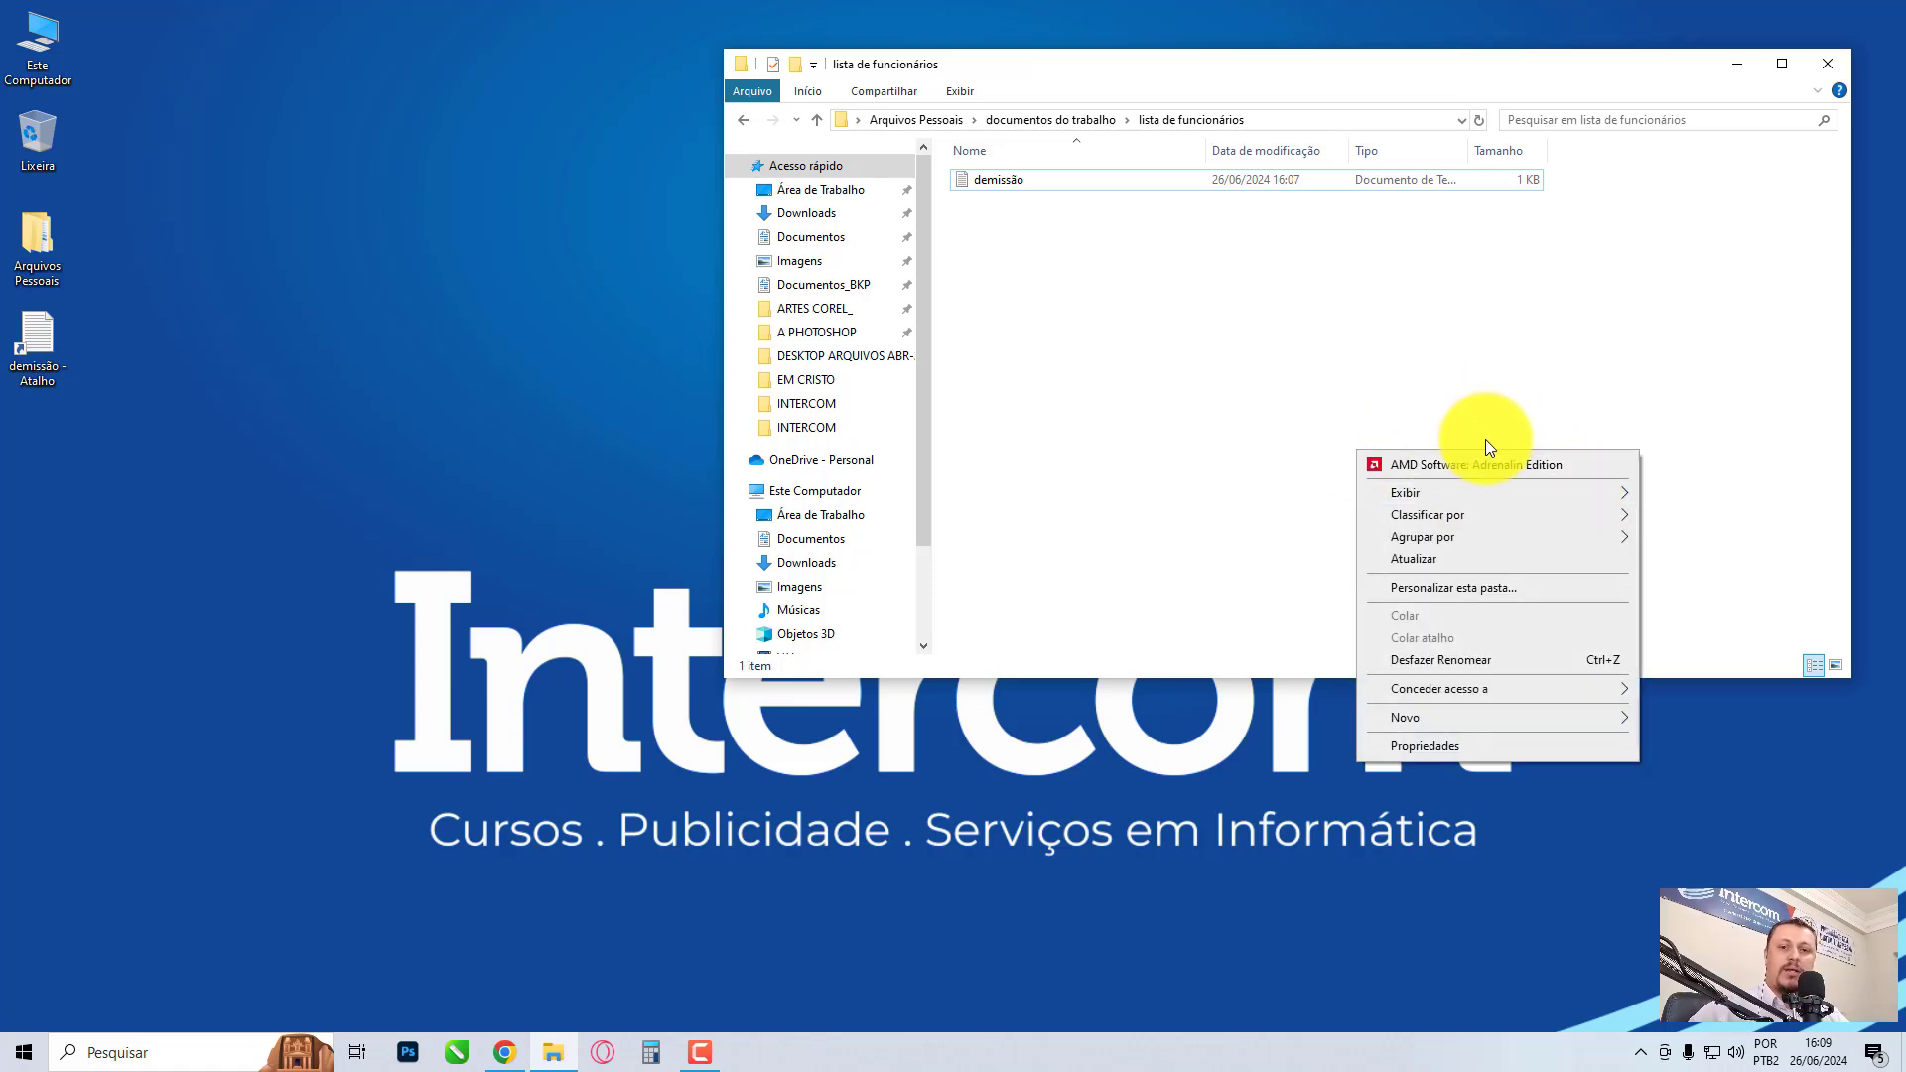
mouse_move(1414, 499)
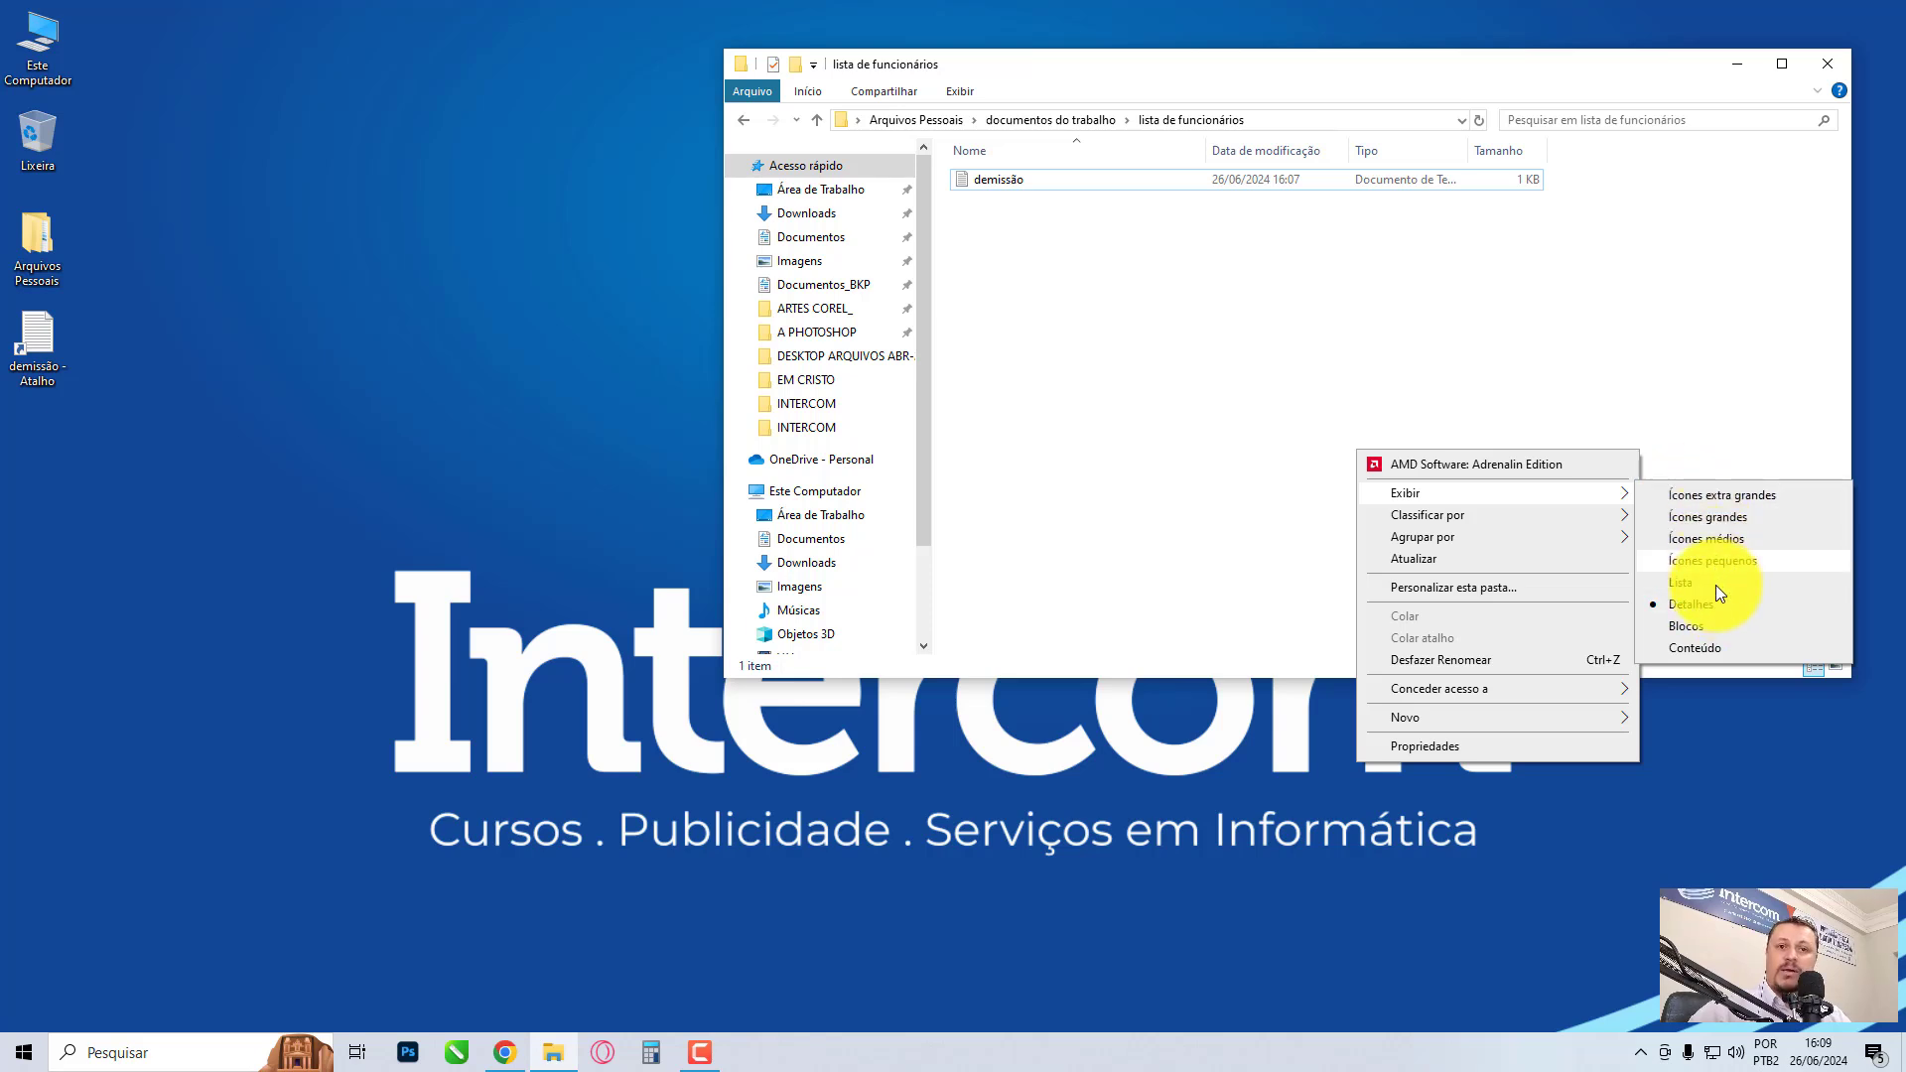
left_click(1685, 513)
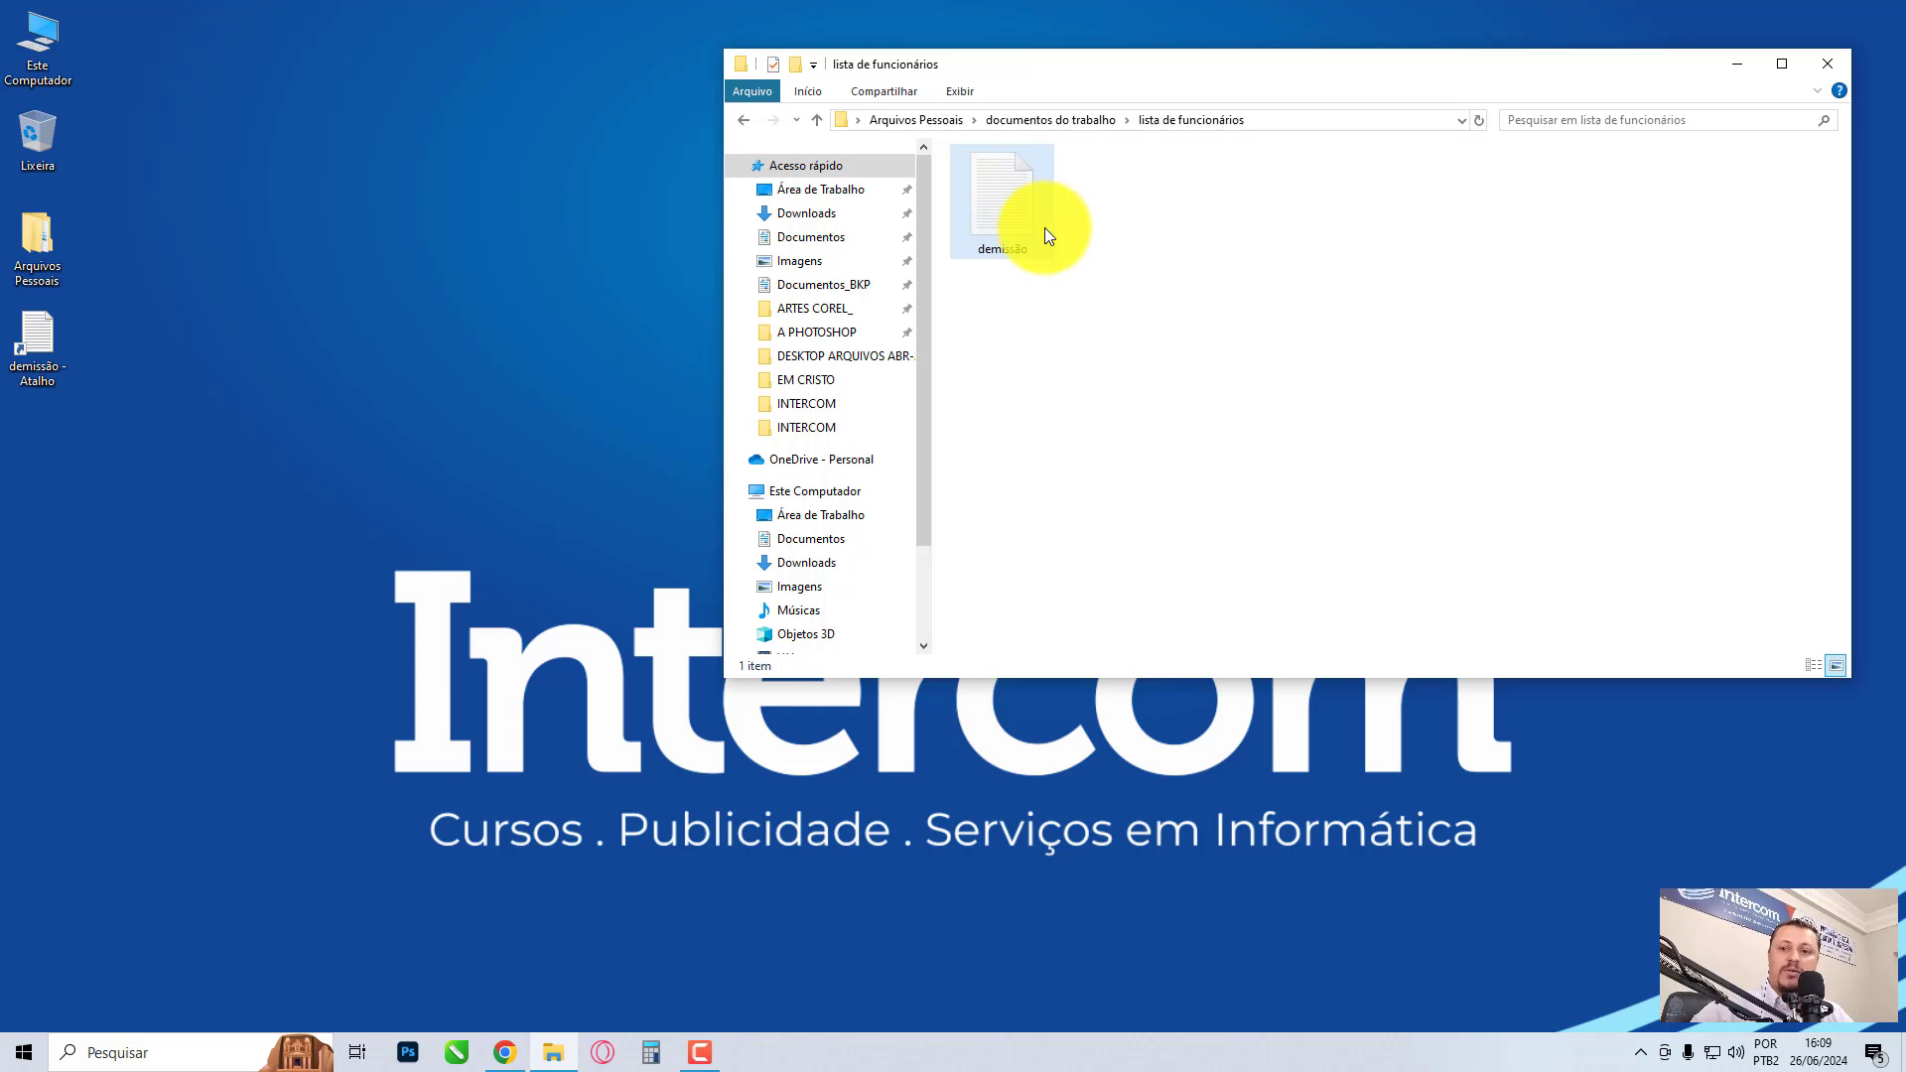
right_click(1222, 368)
mouse_move(1308, 413)
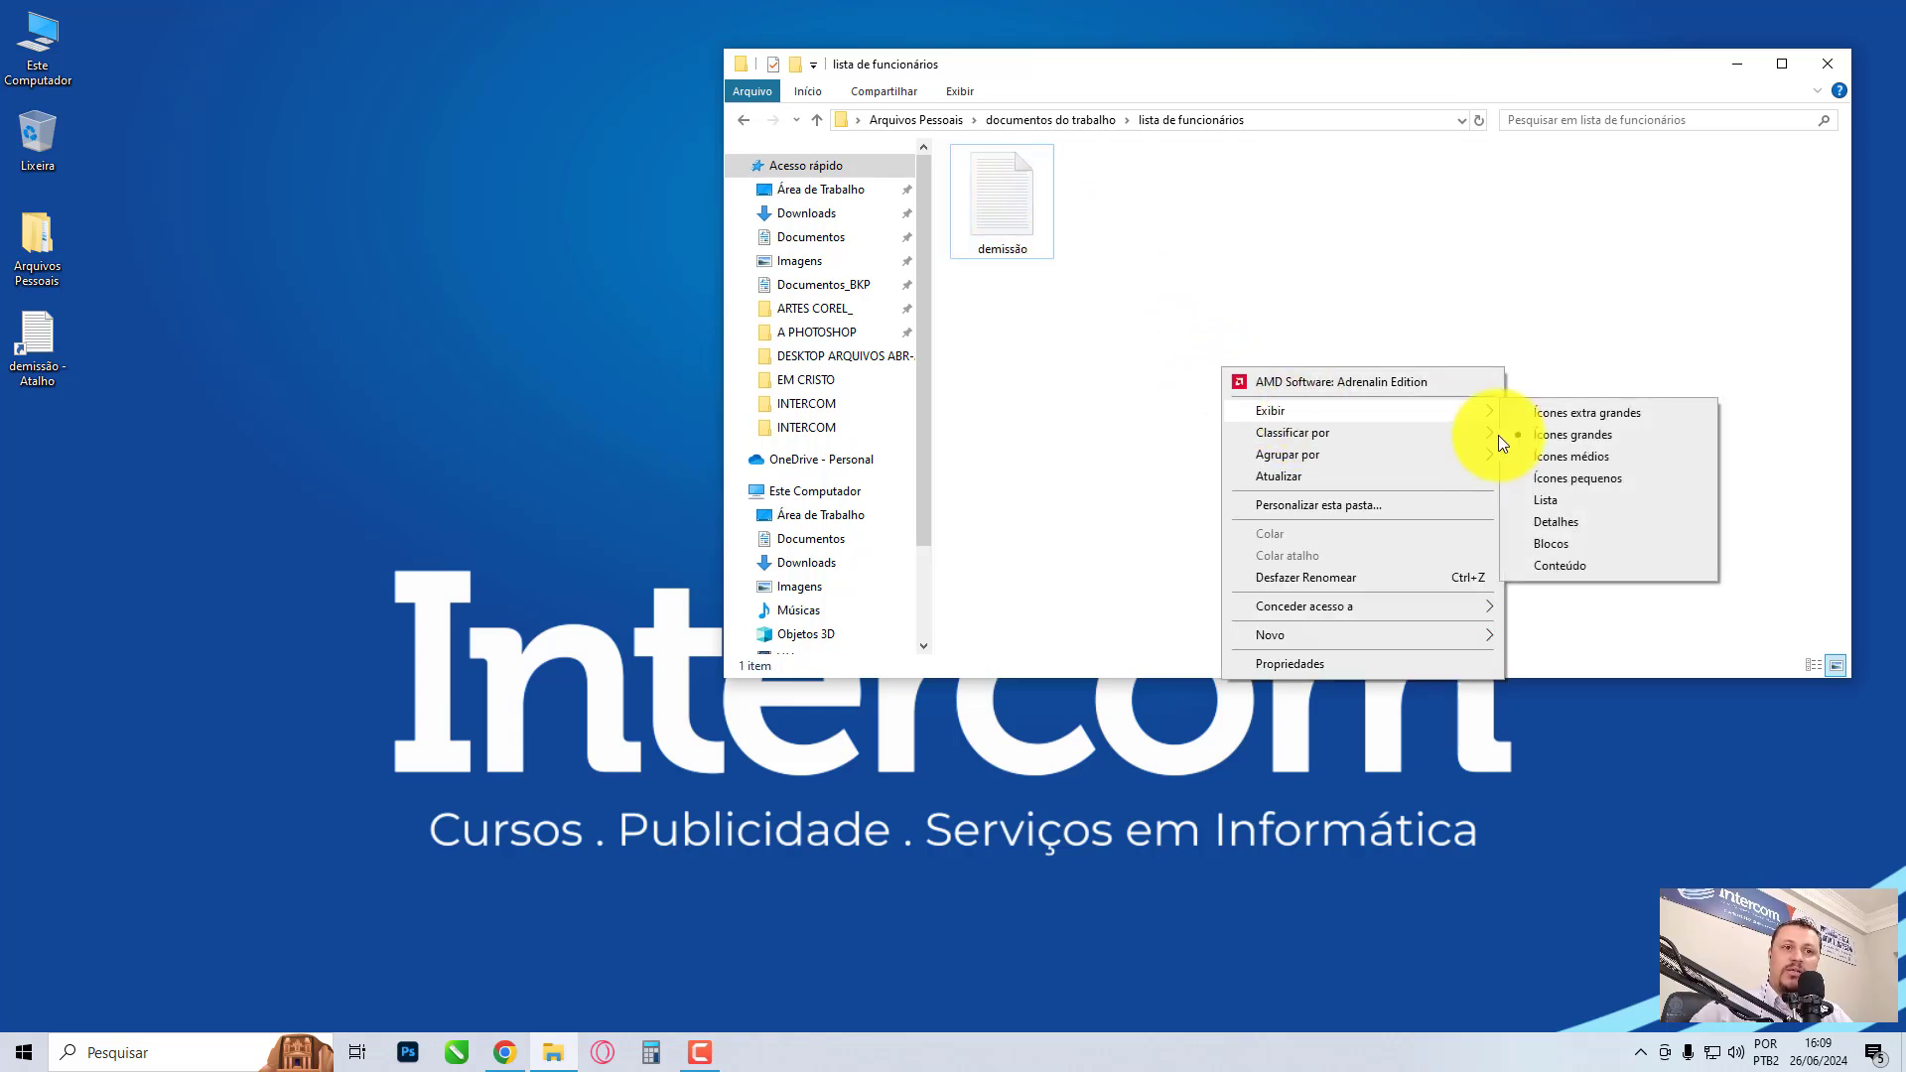
left_click(1589, 412)
left_click(1102, 347)
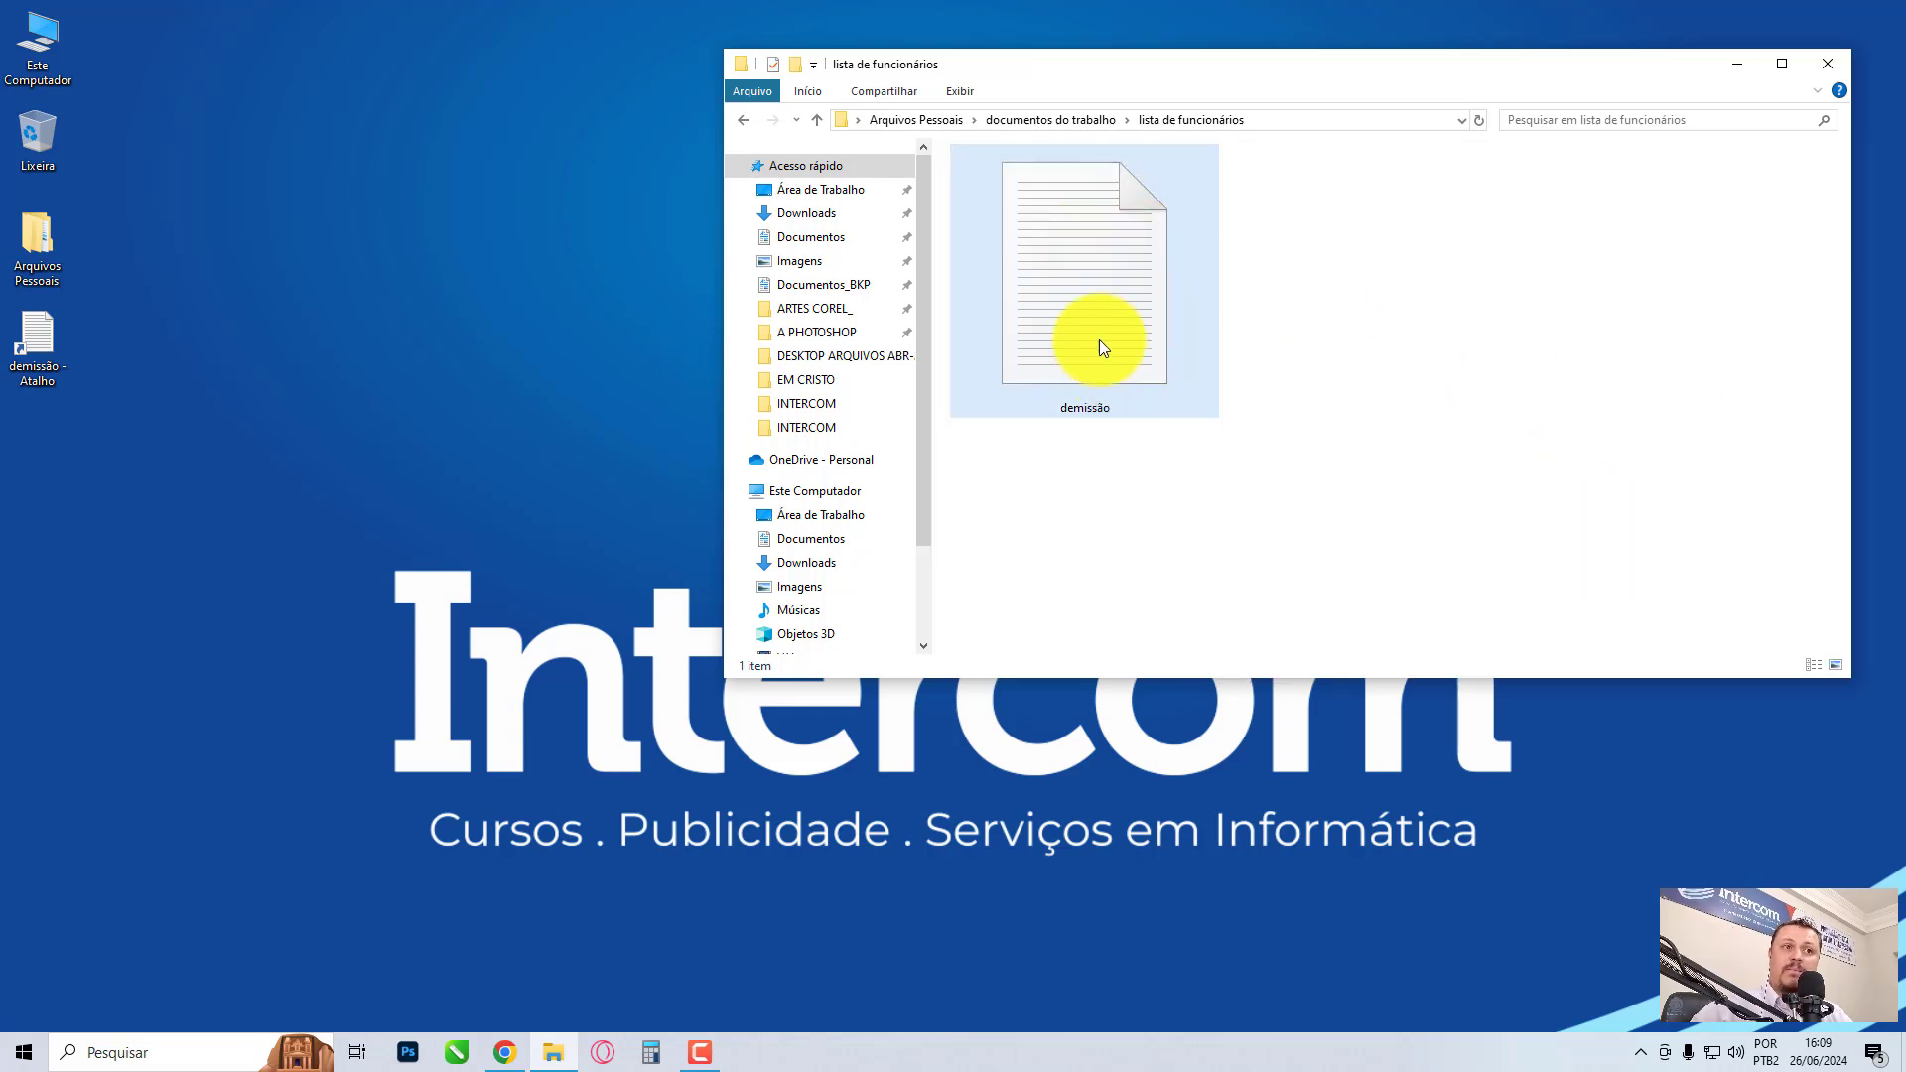
right_click(1405, 331)
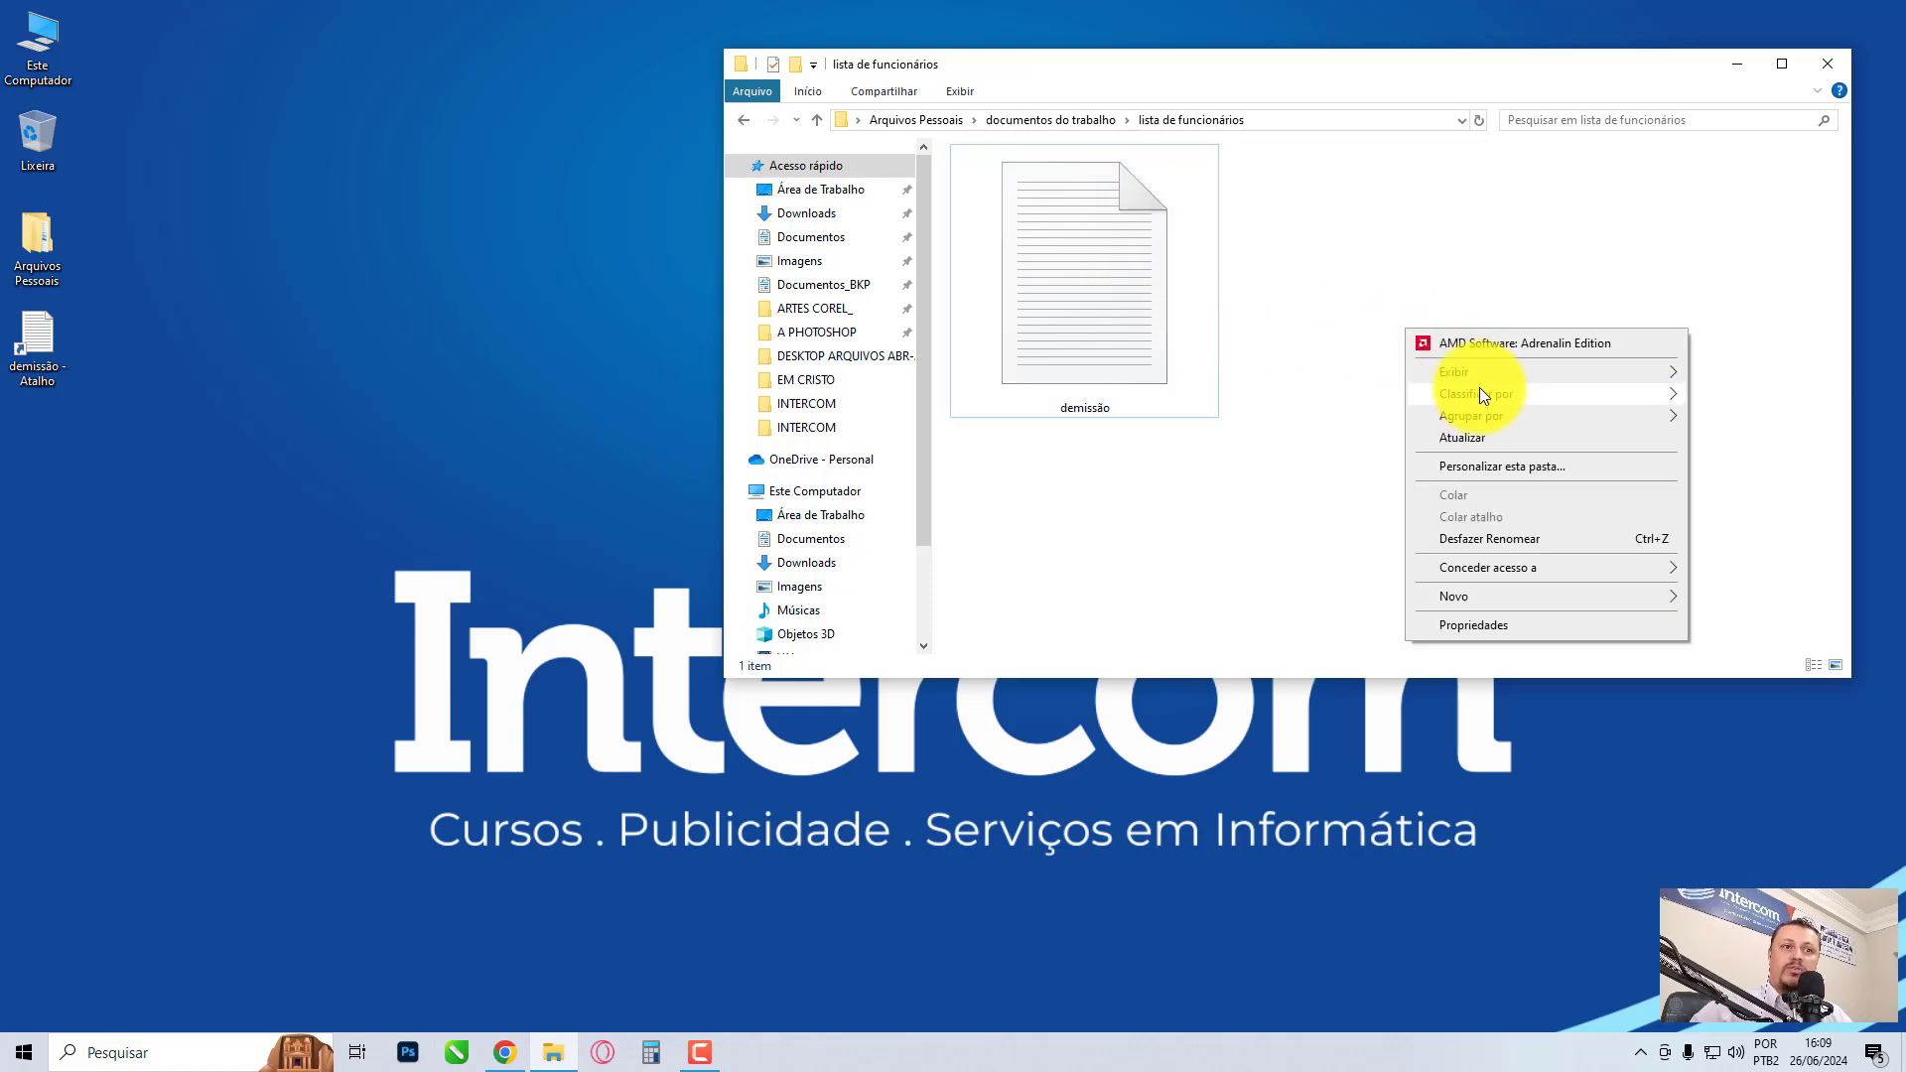
mouse_move(1473, 372)
left_click(1743, 484)
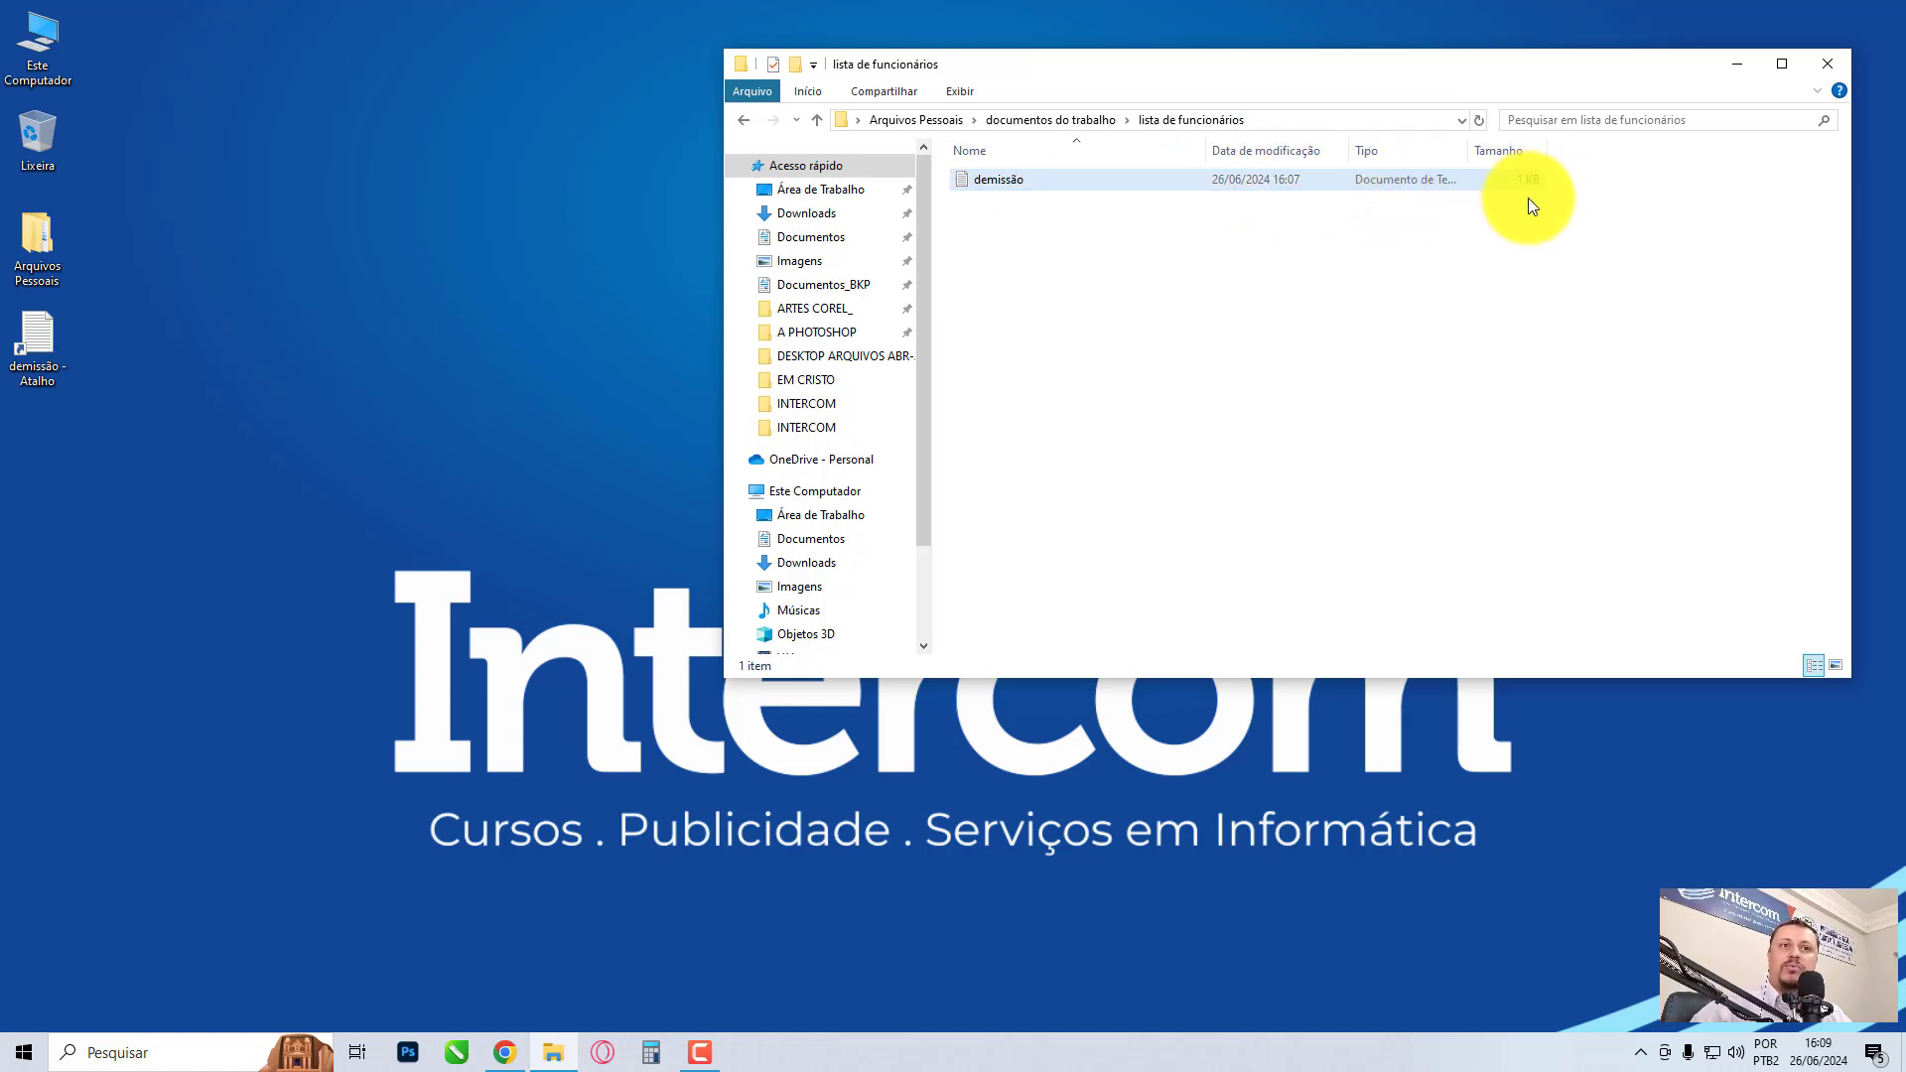
Step: Try showing the contents of "lista de funcionários" as Ícones grandes and as Ícones médios
right_click(1243, 332)
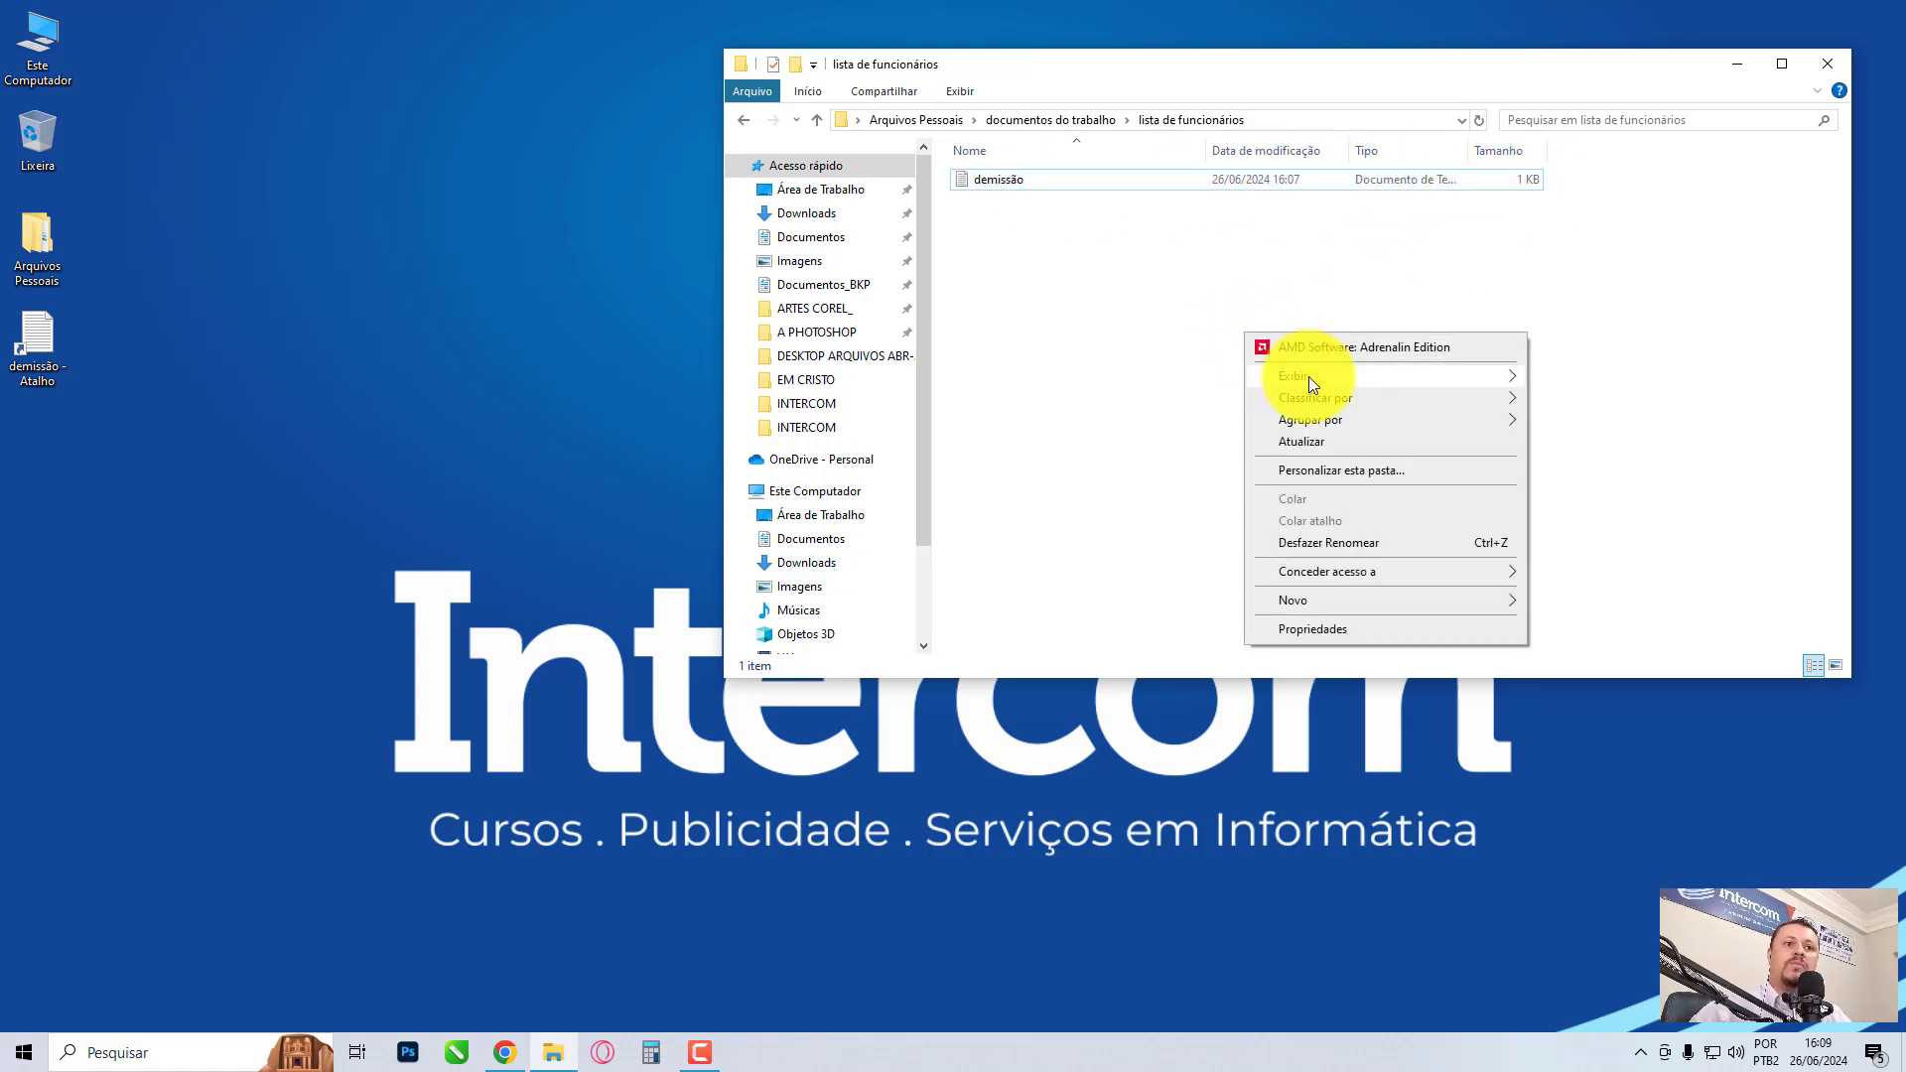
mouse_move(1309, 376)
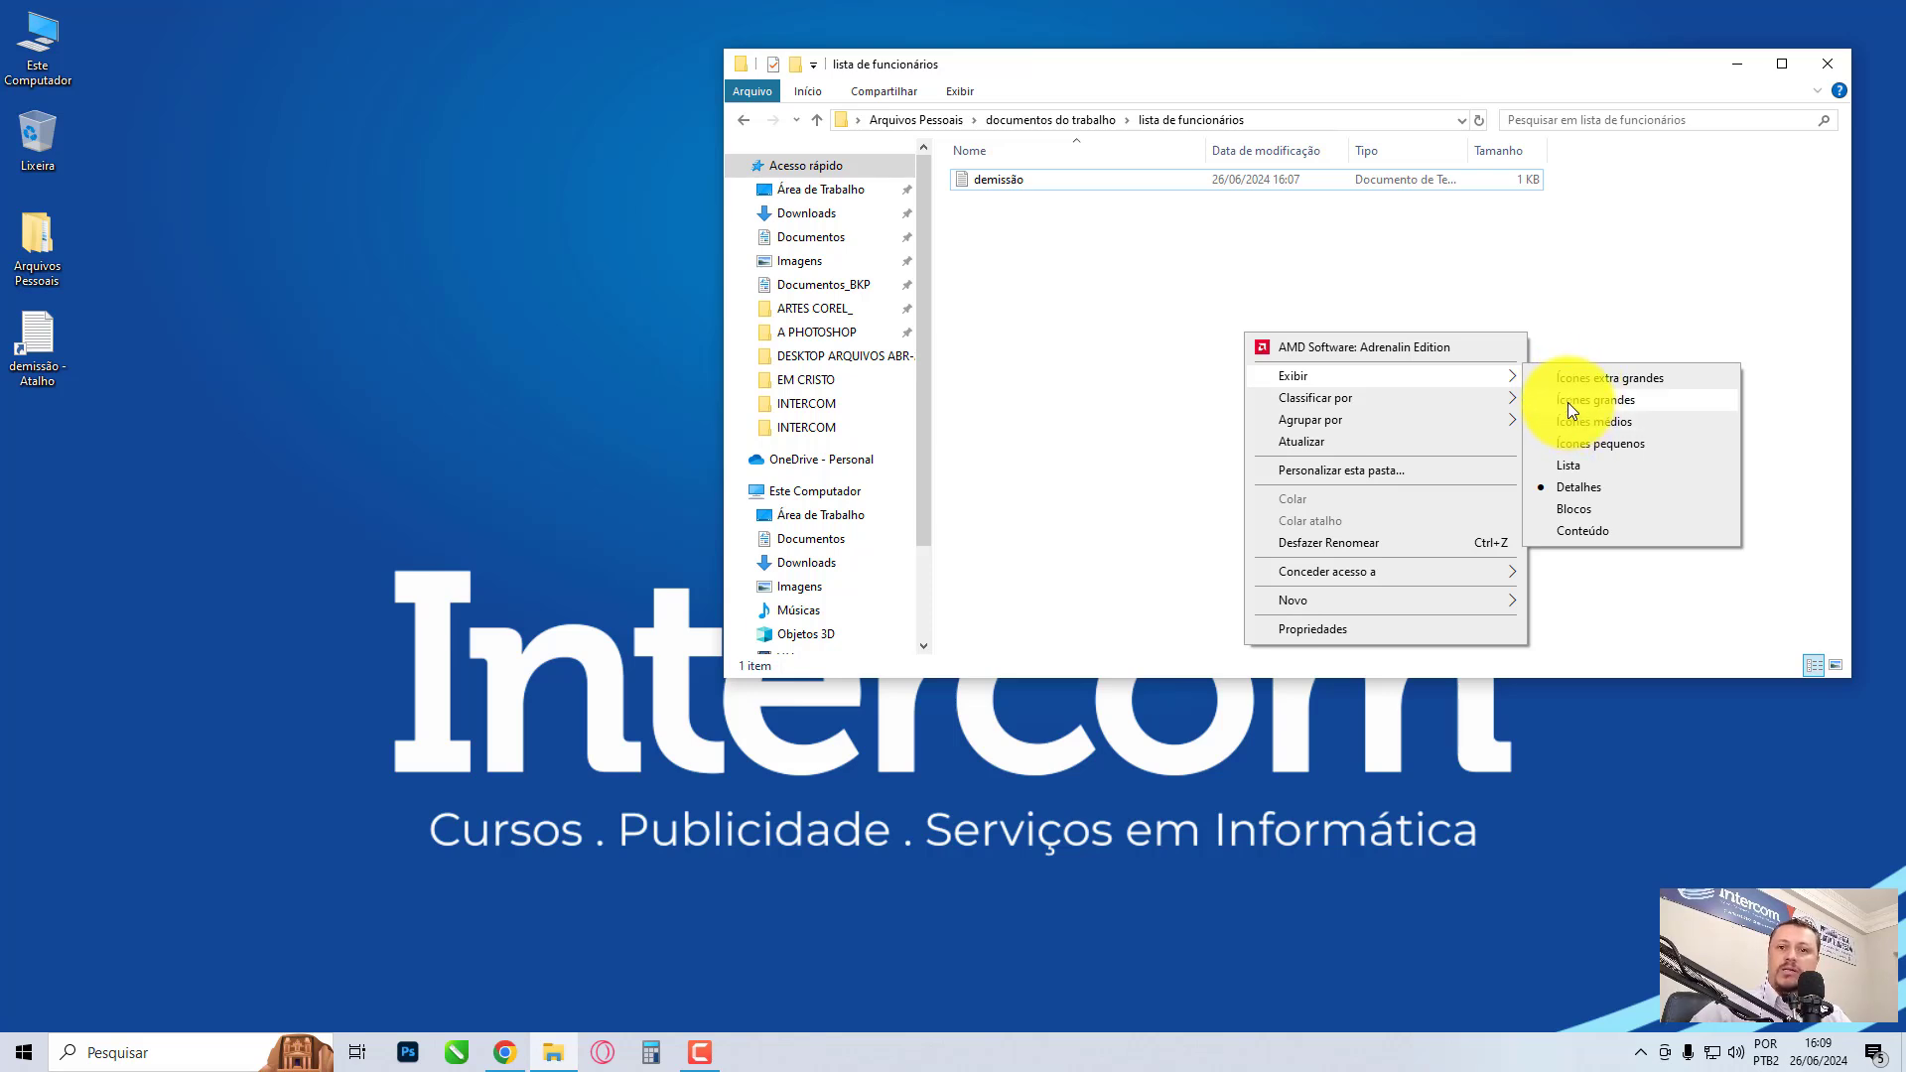
left_click(1571, 418)
right_click(1267, 300)
mouse_move(1371, 347)
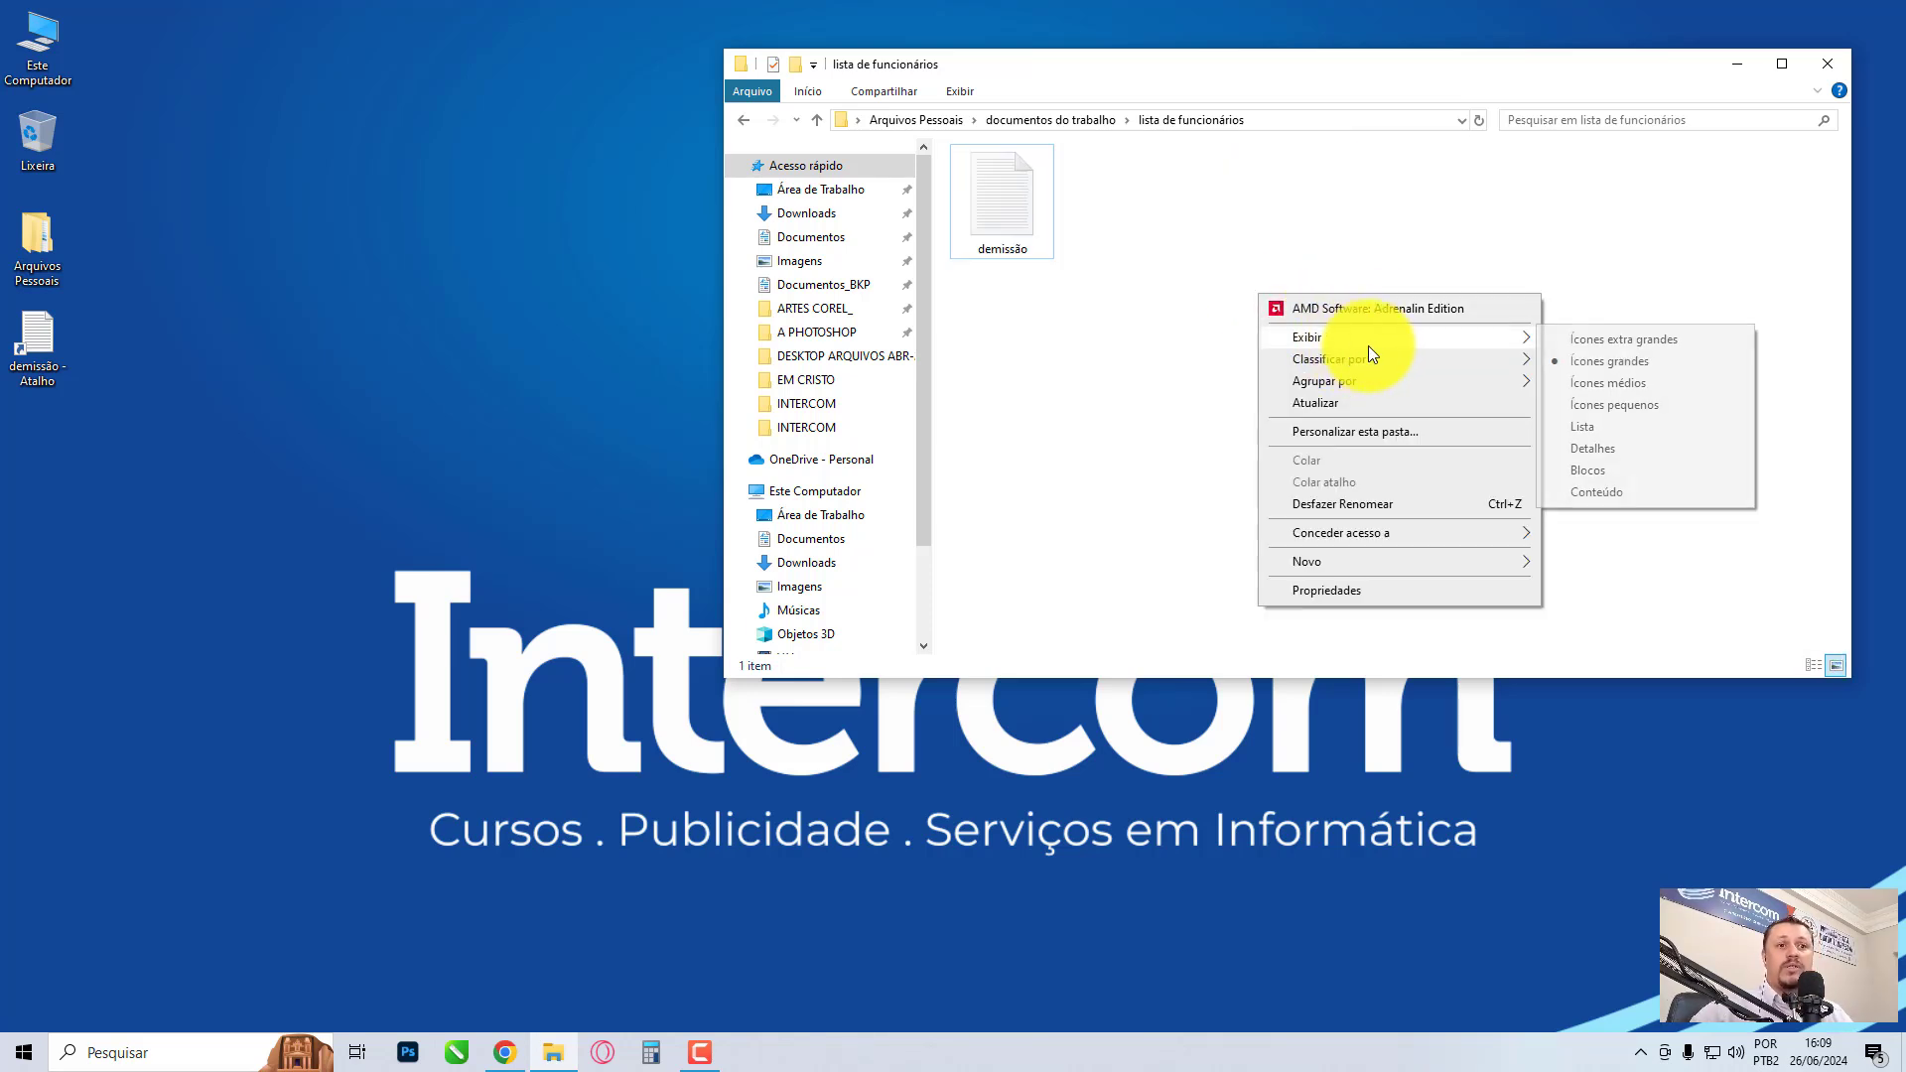
left_click(1578, 383)
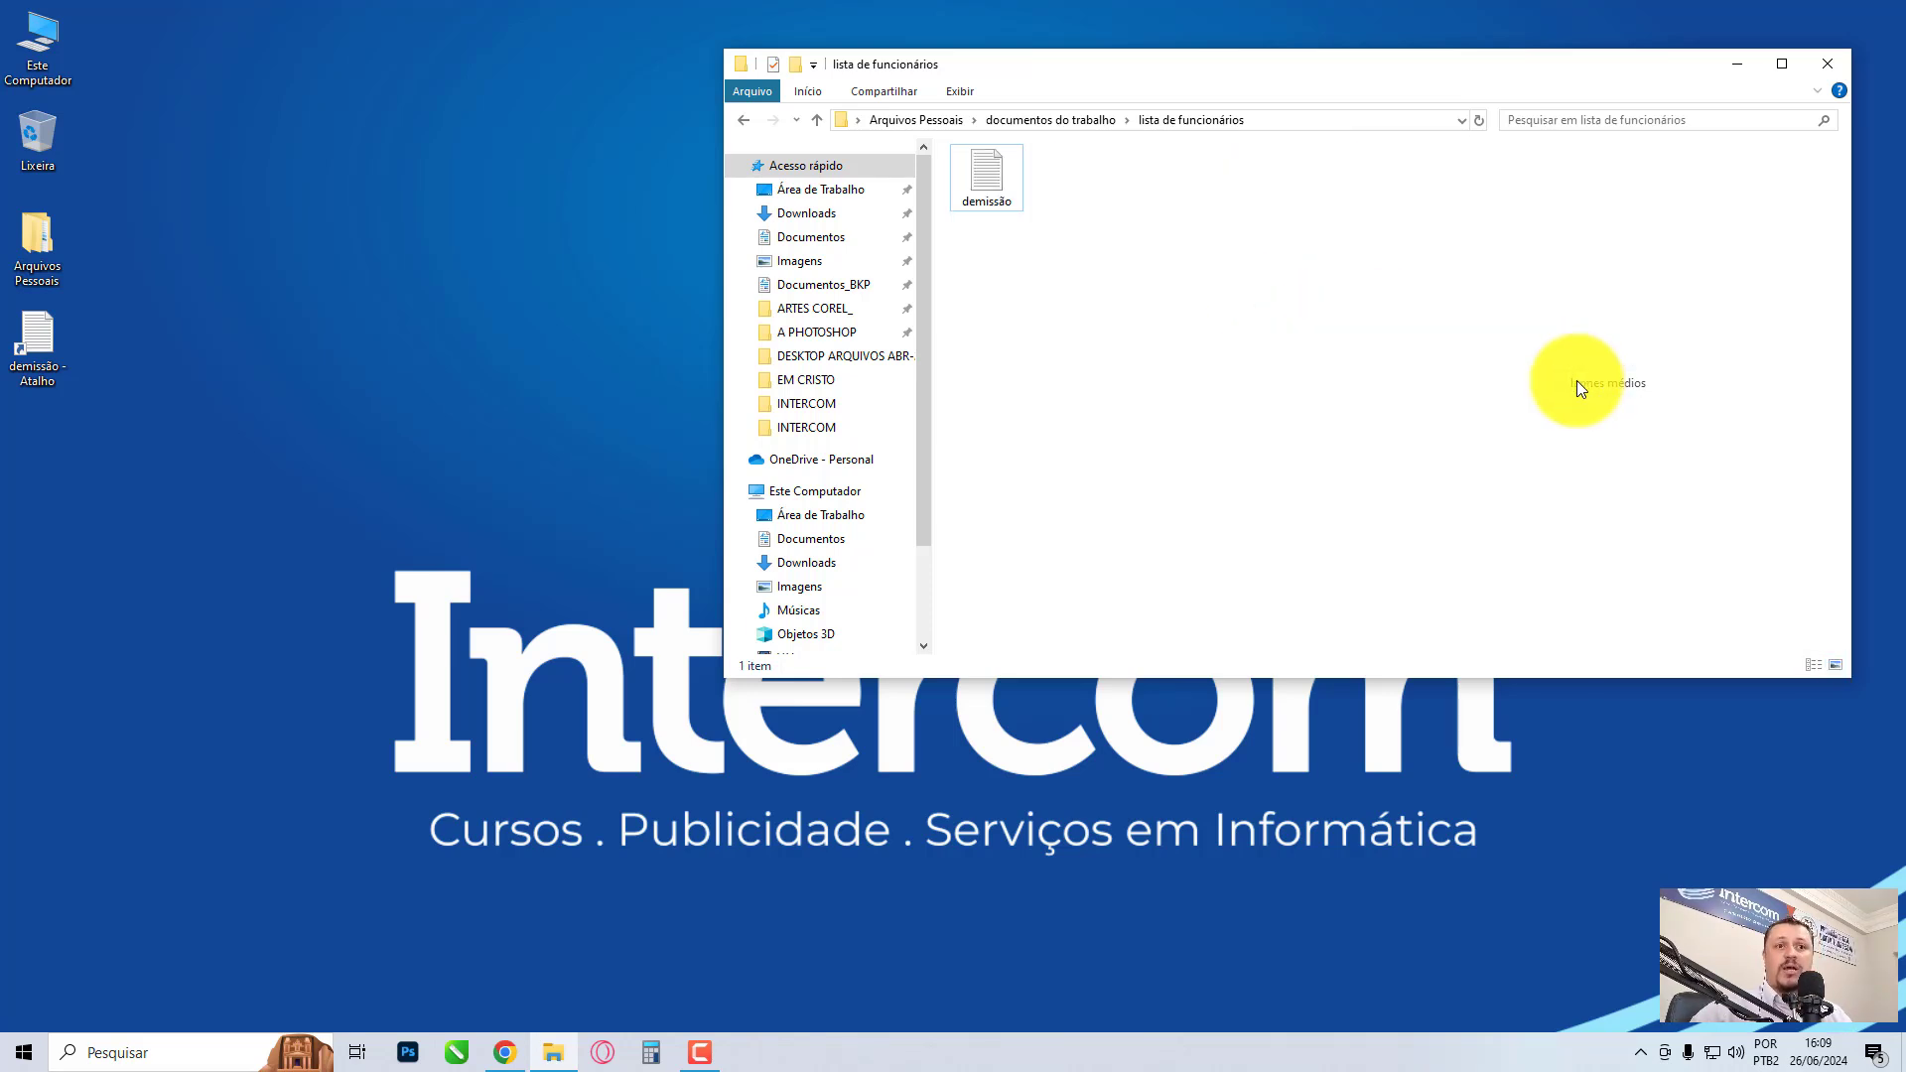
Step: Set the view of the "lista de funcionários" folder to Ícones grandes
right_click(1137, 308)
mouse_move(1223, 353)
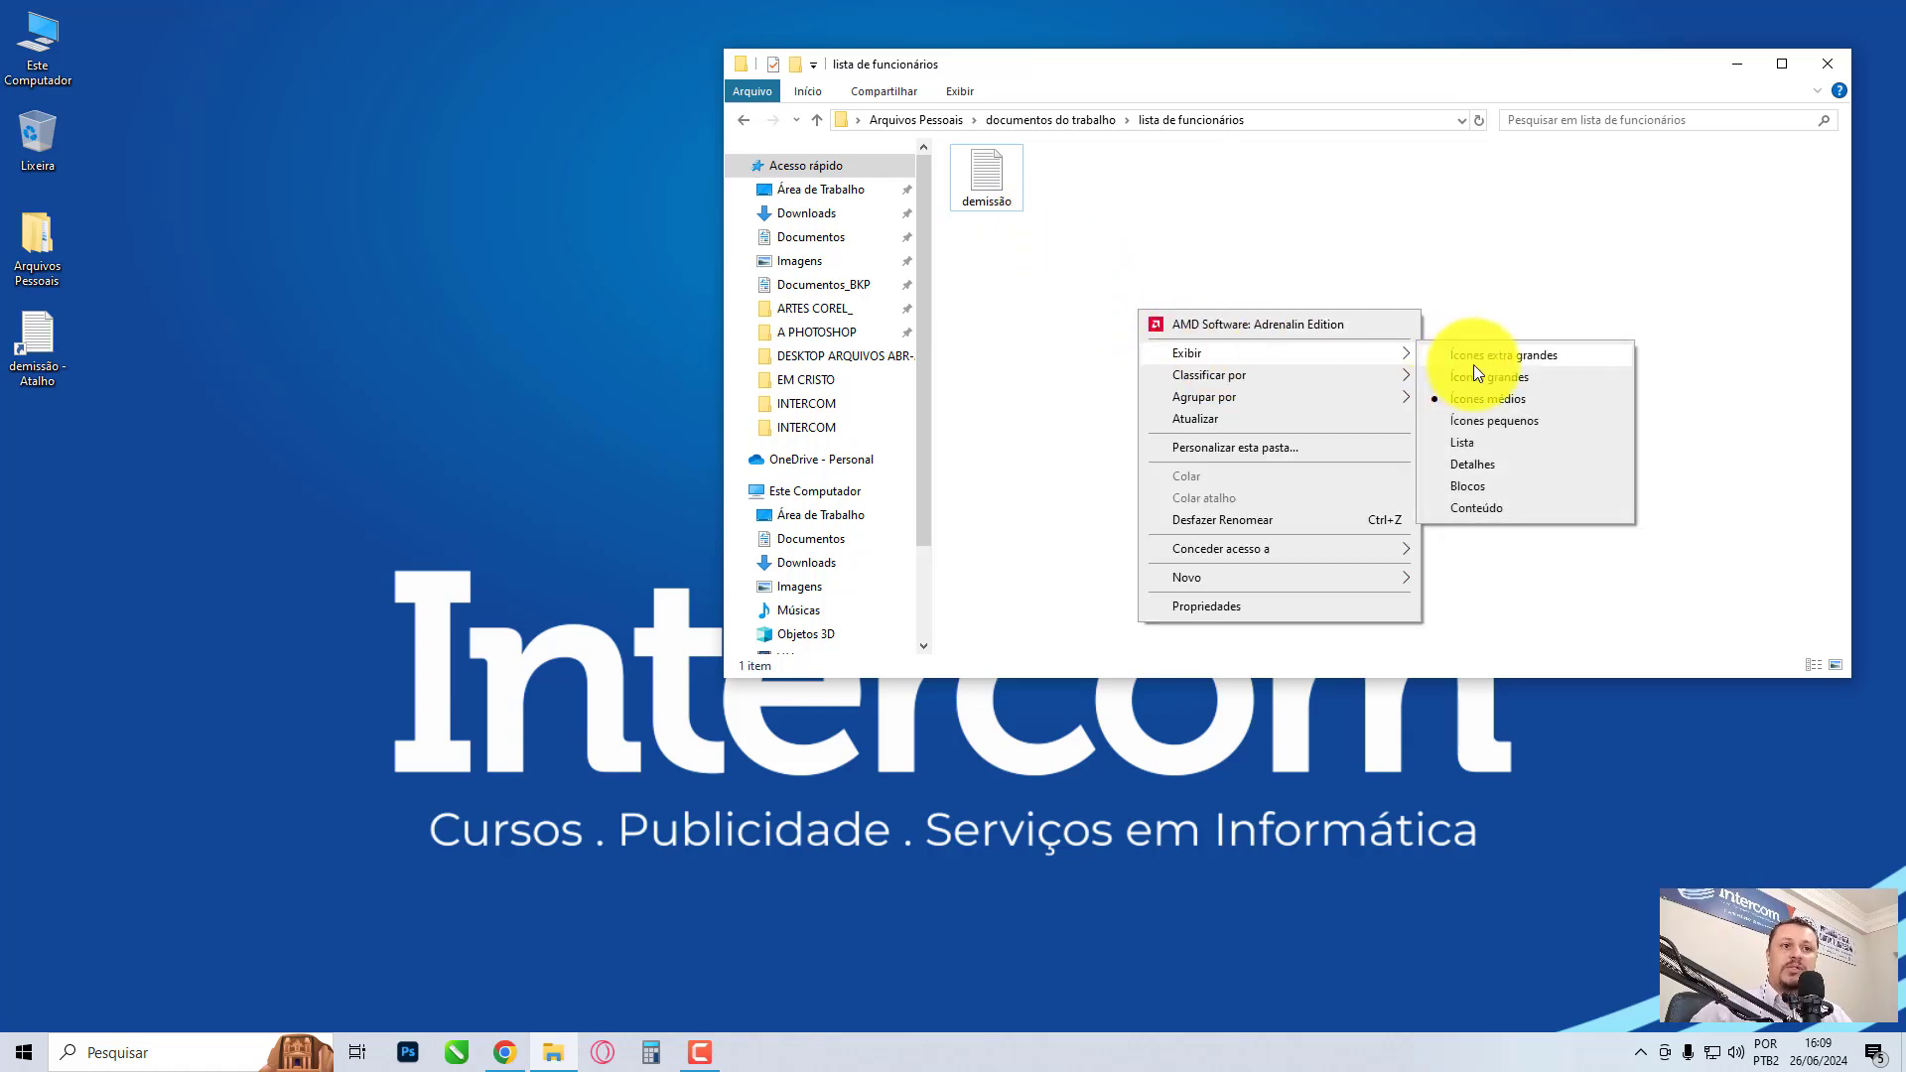
left_click(1479, 378)
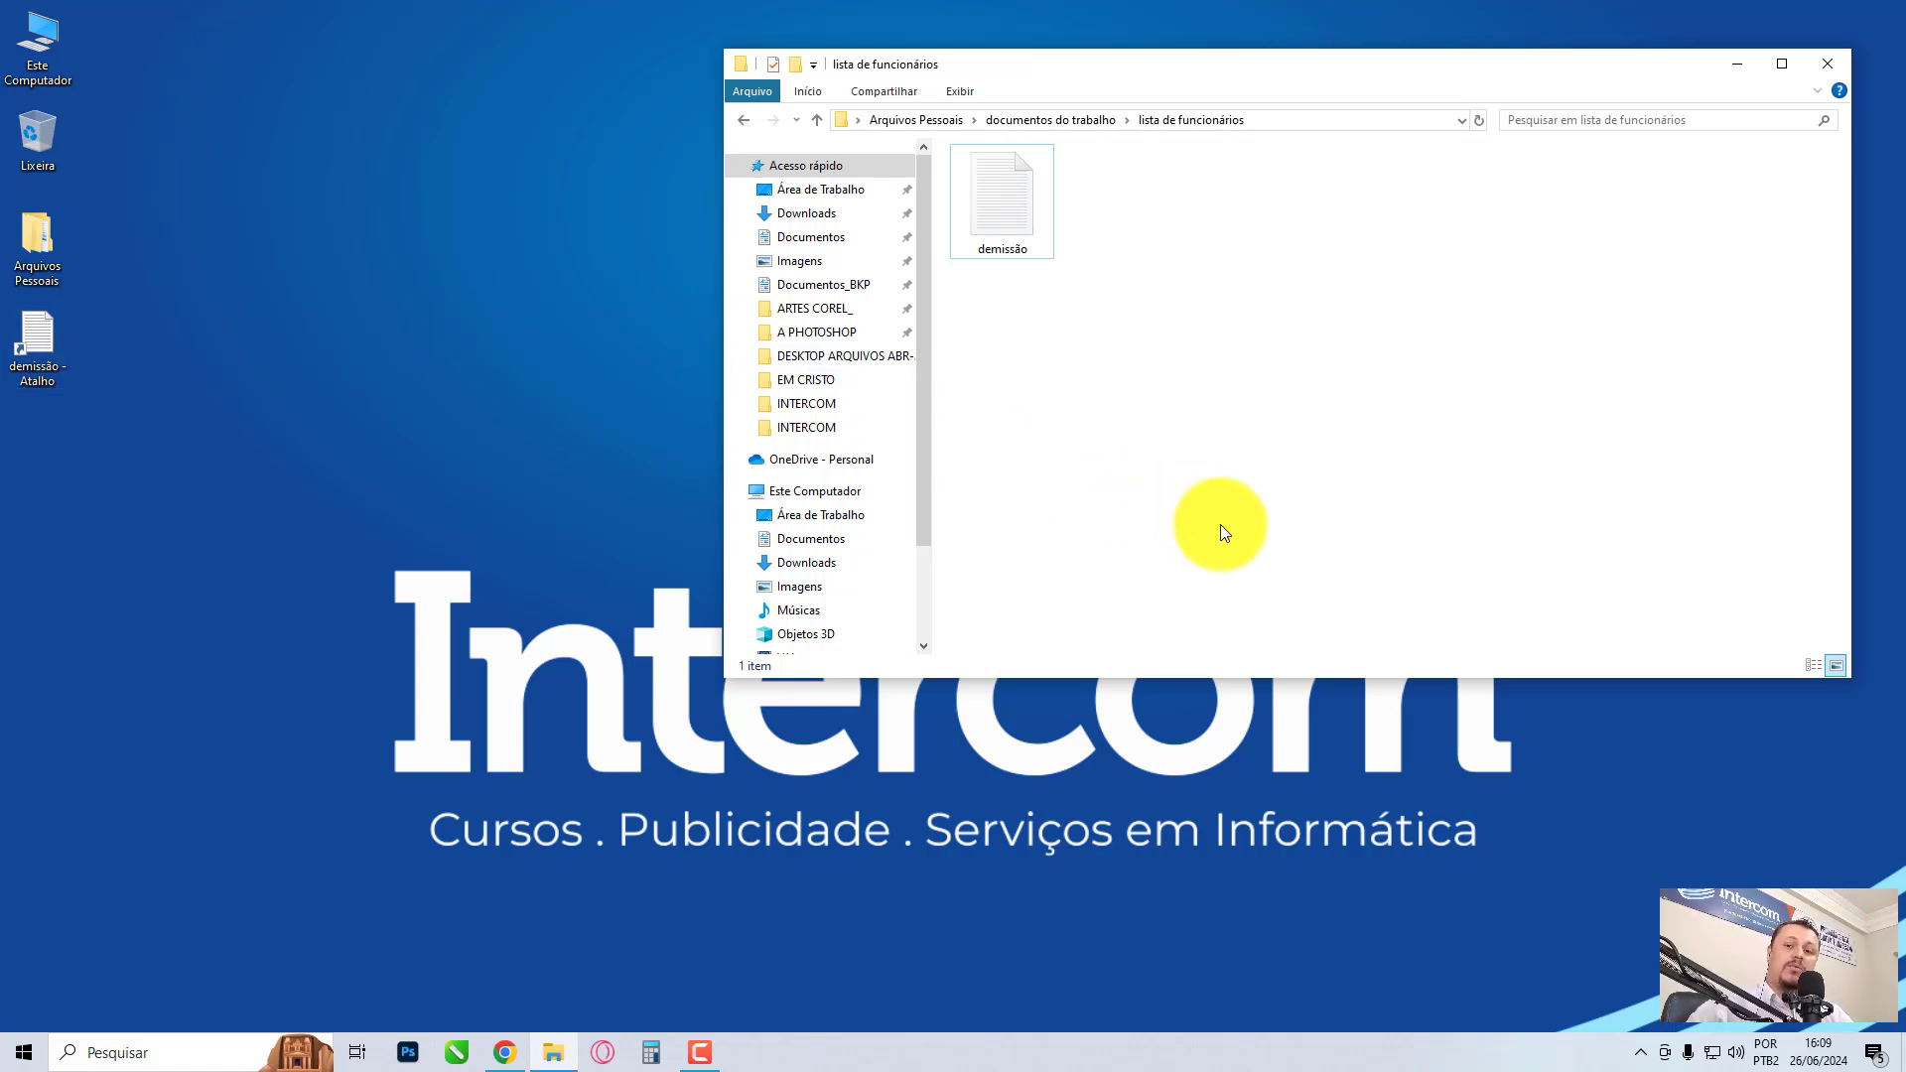
left_click(984, 220)
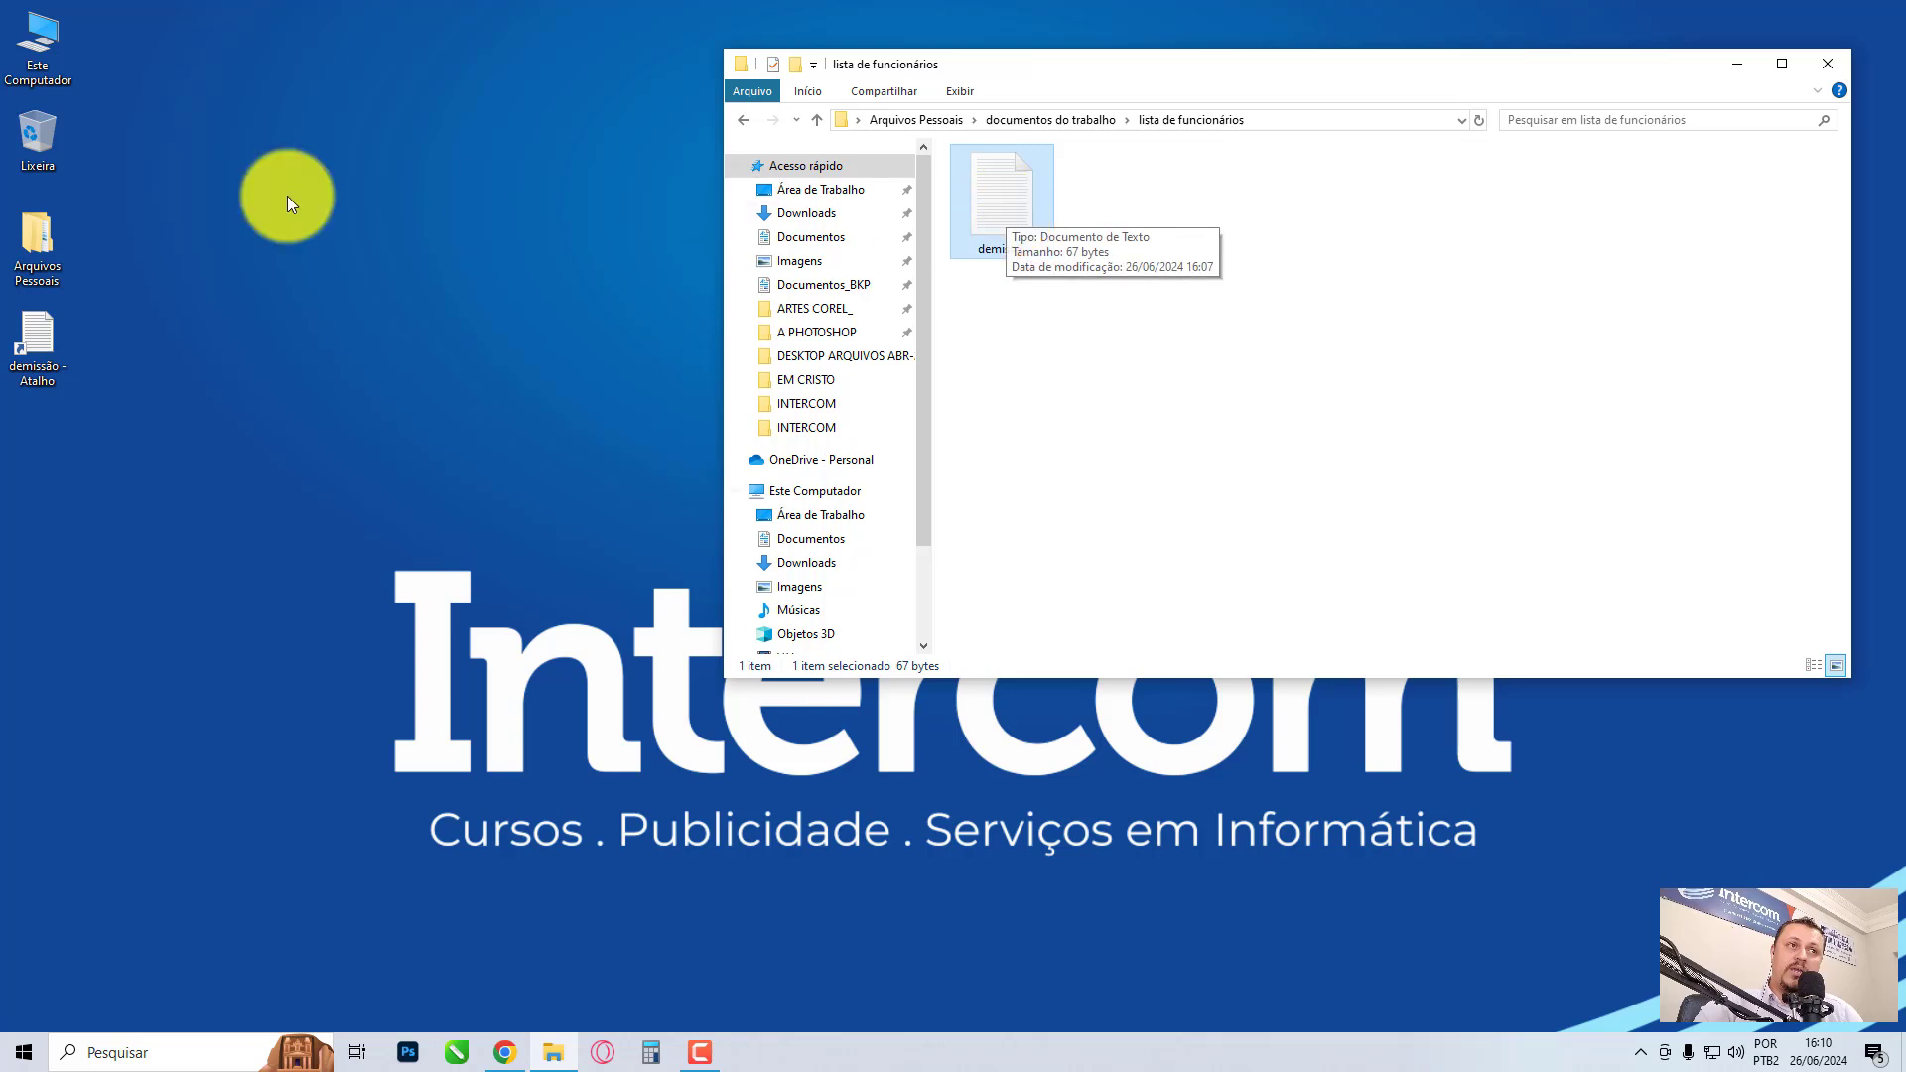
left_click(26, 347)
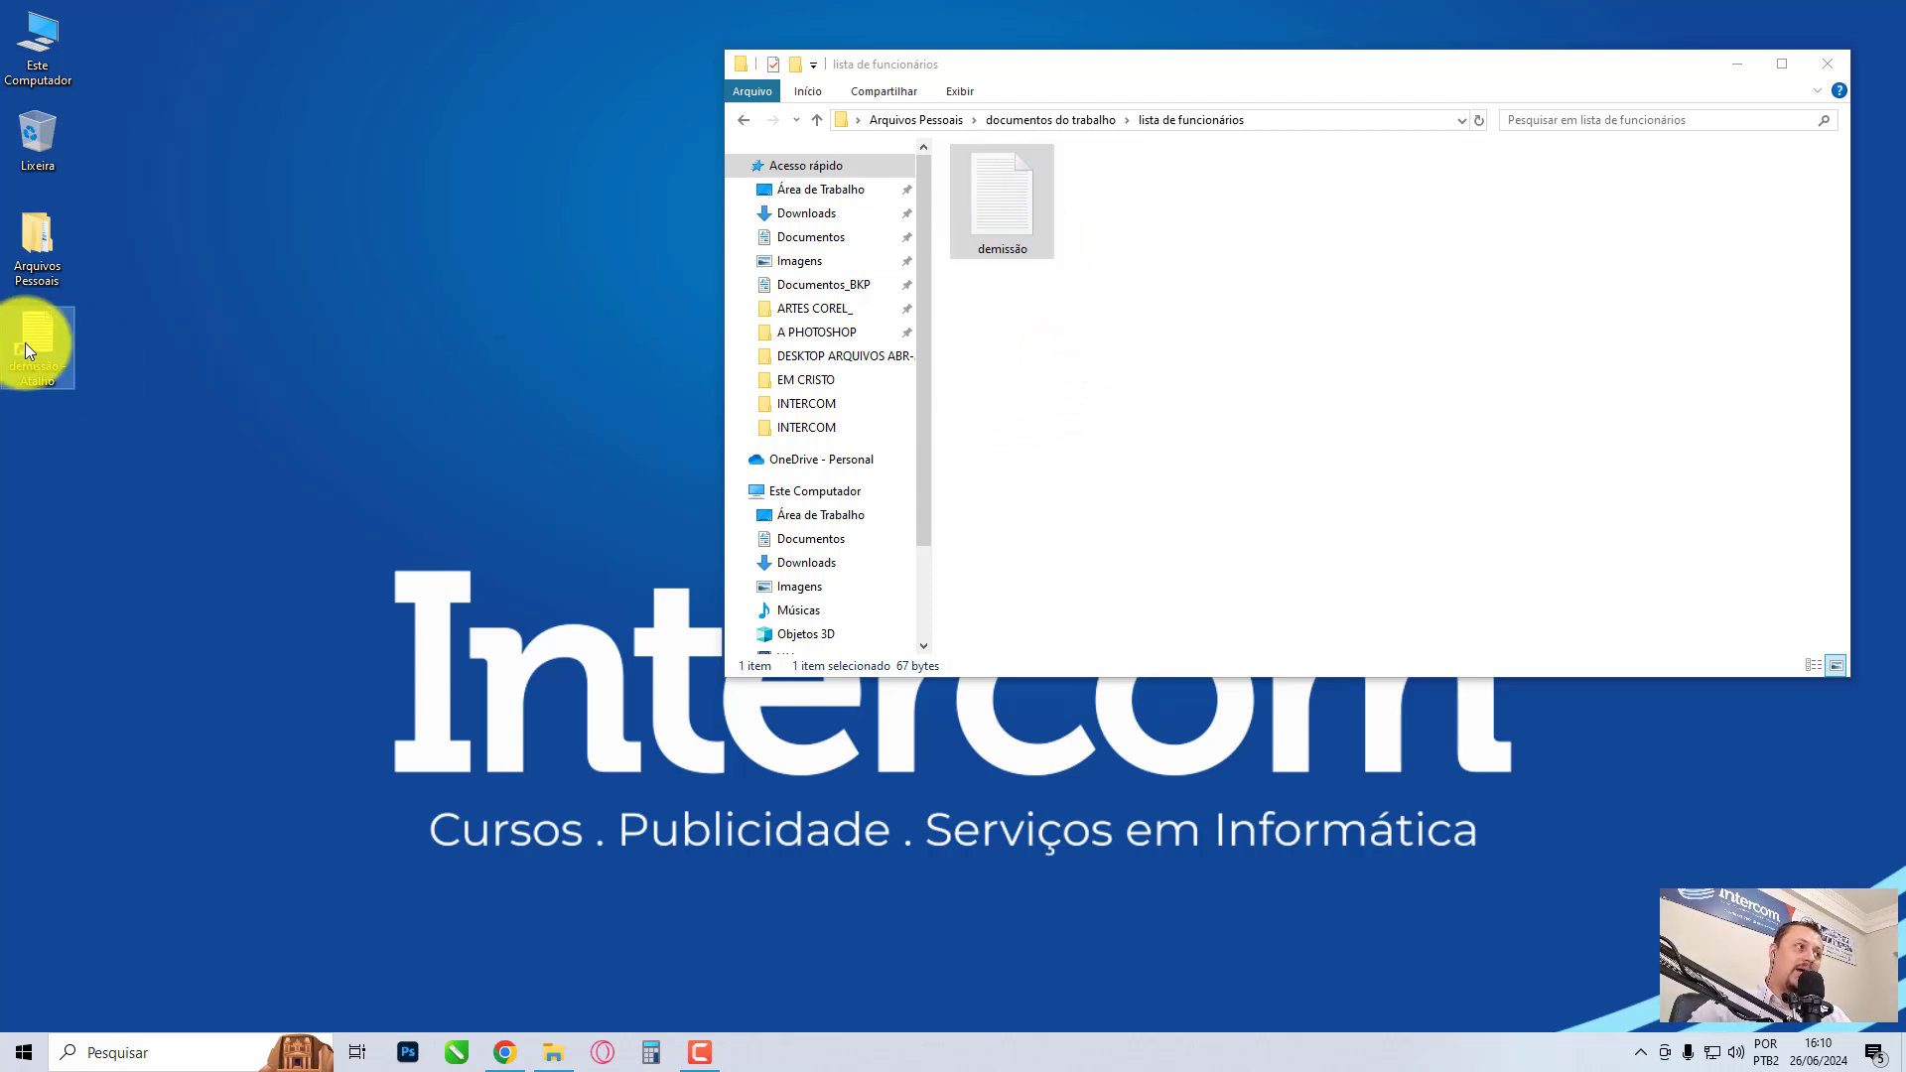
left_click(214, 385)
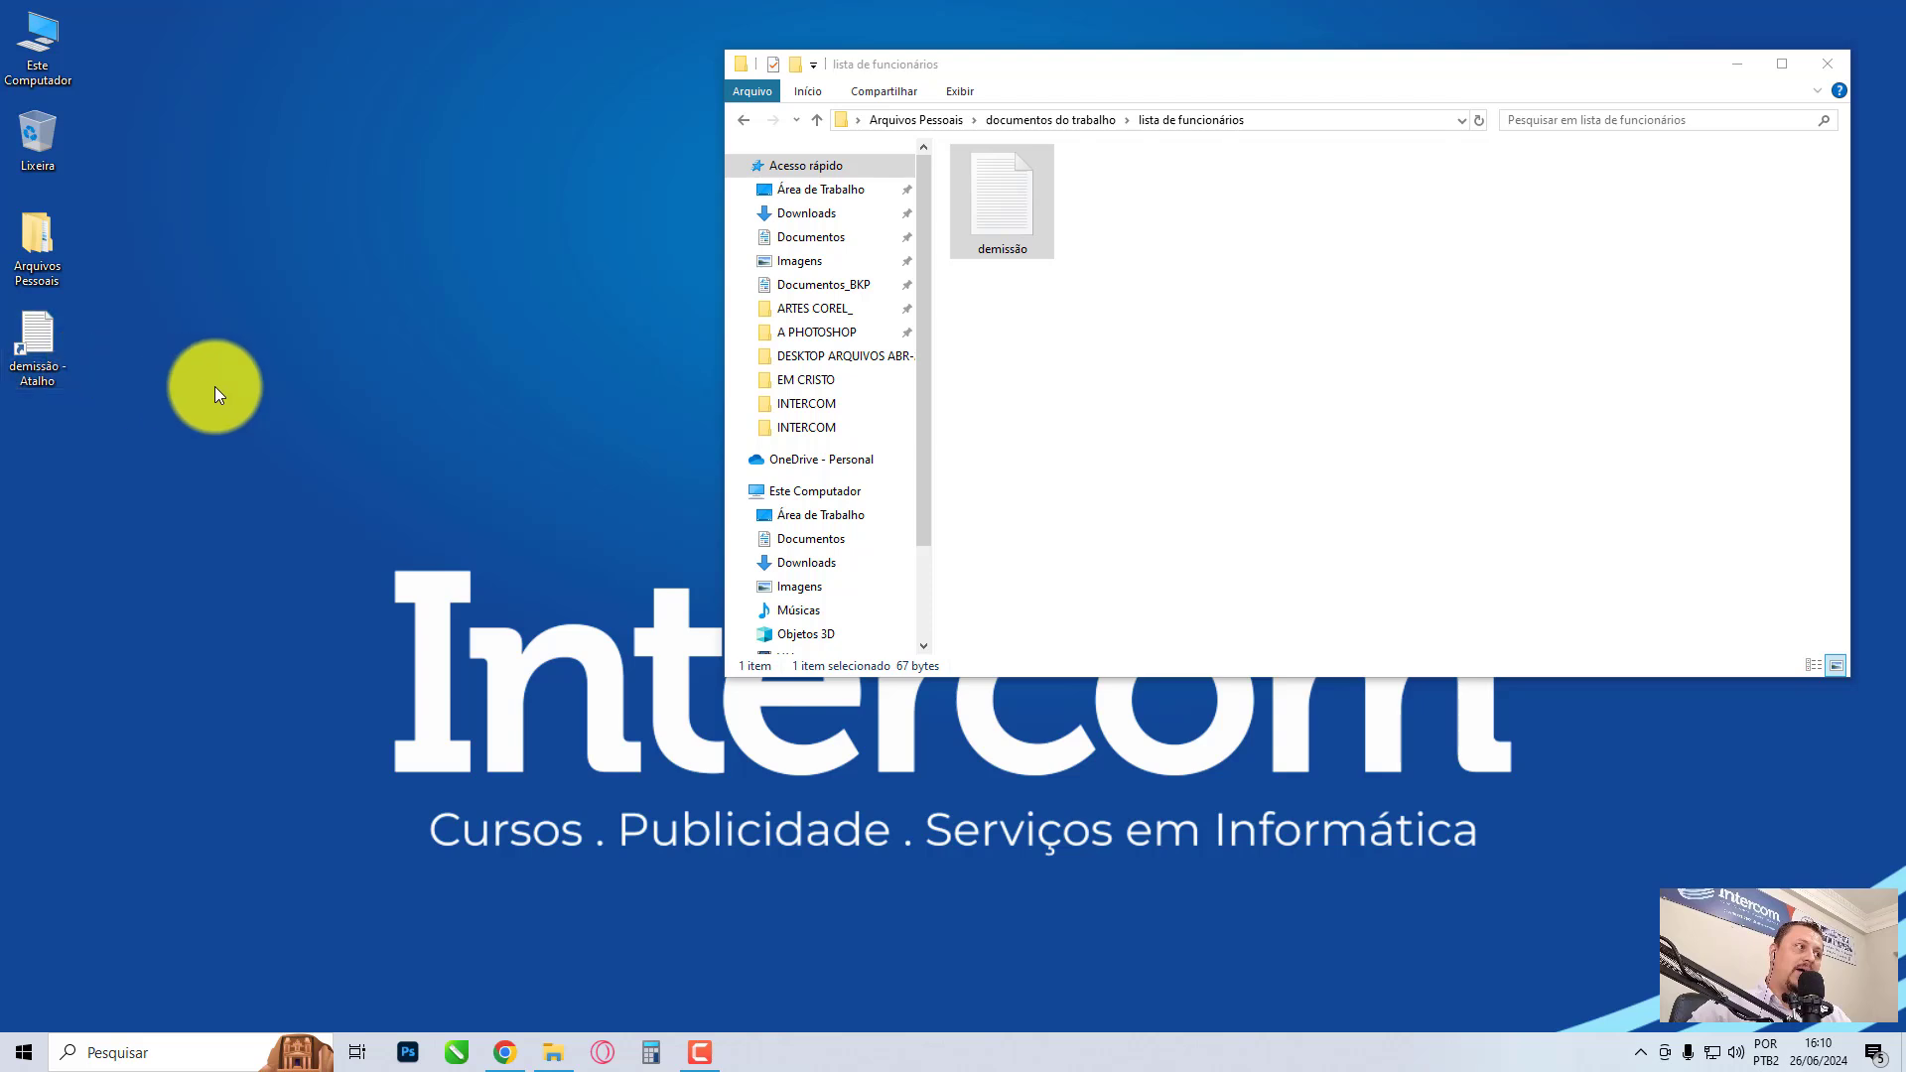
Step: Open "demissão" from its folder and from the desktop shortcut to compare the contents, closing Bloco de Notas each time
double_click(1007, 201)
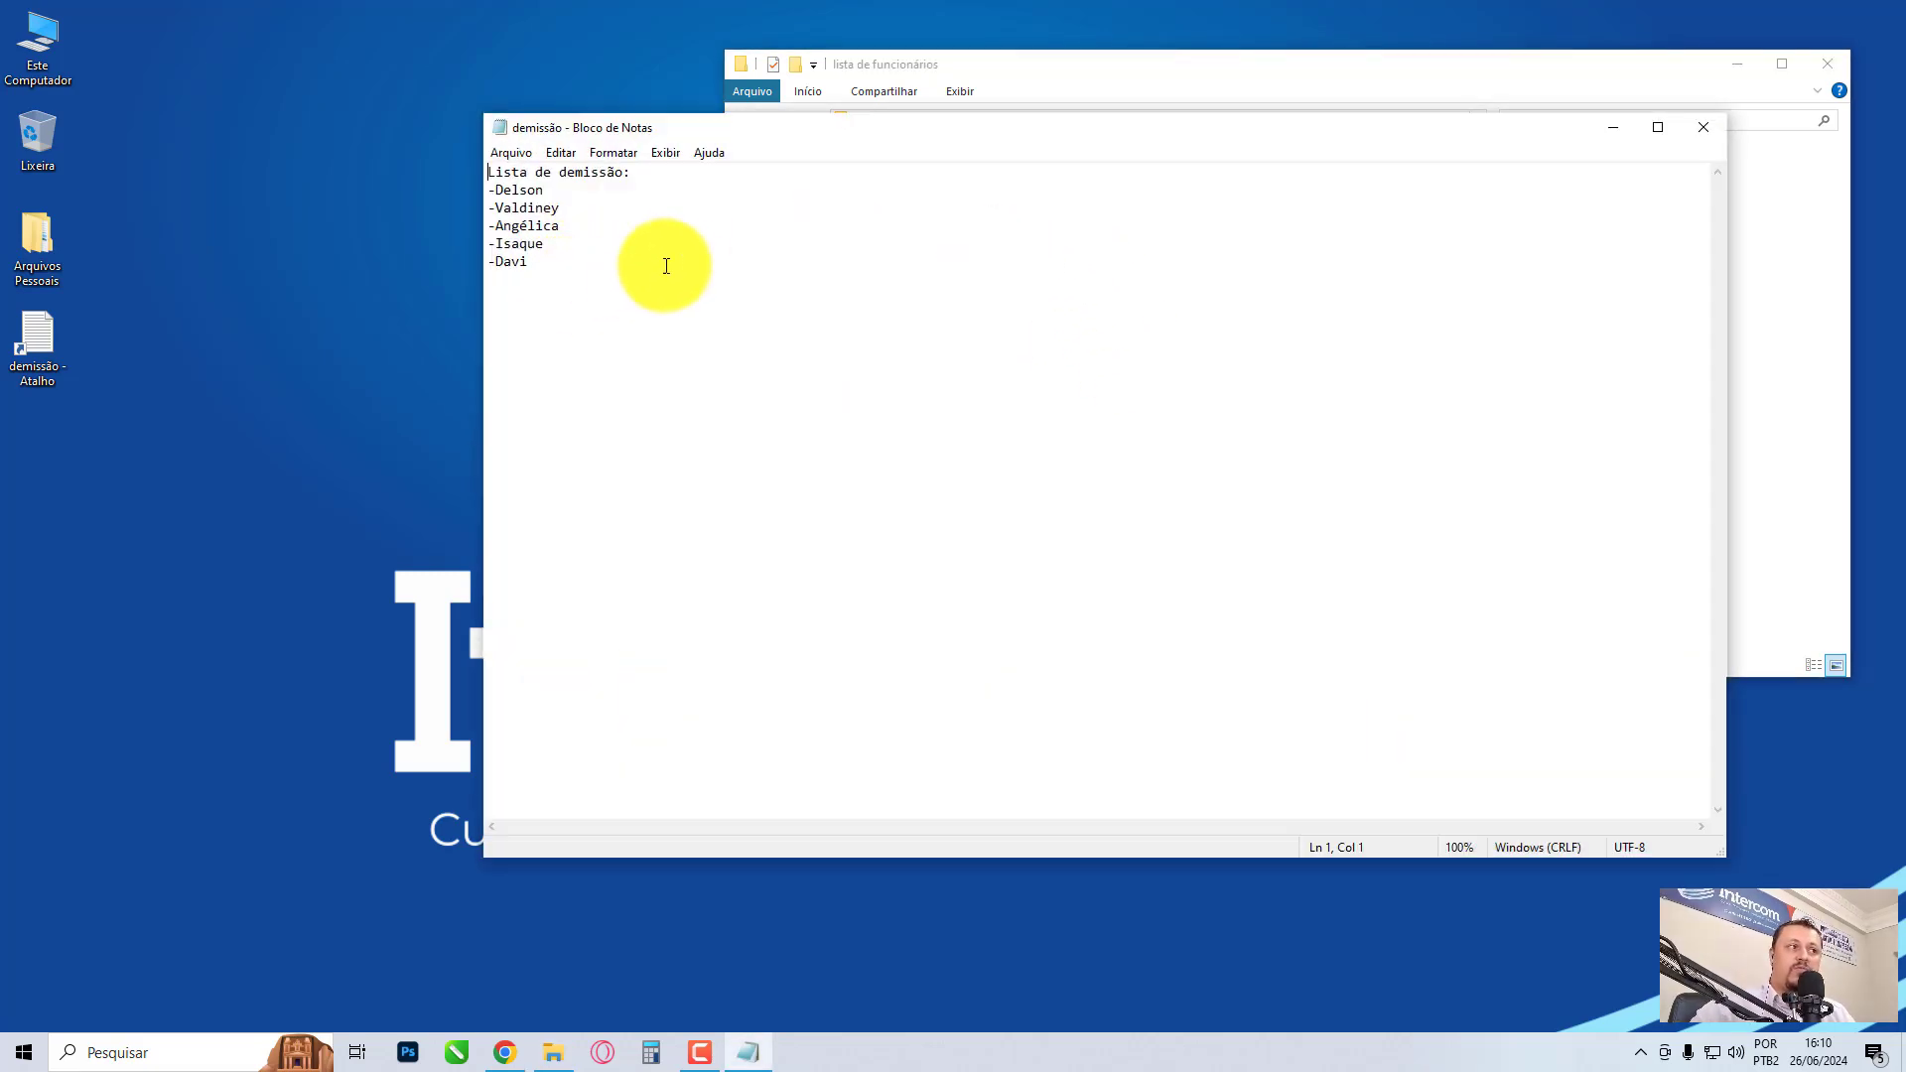
left_click(1687, 138)
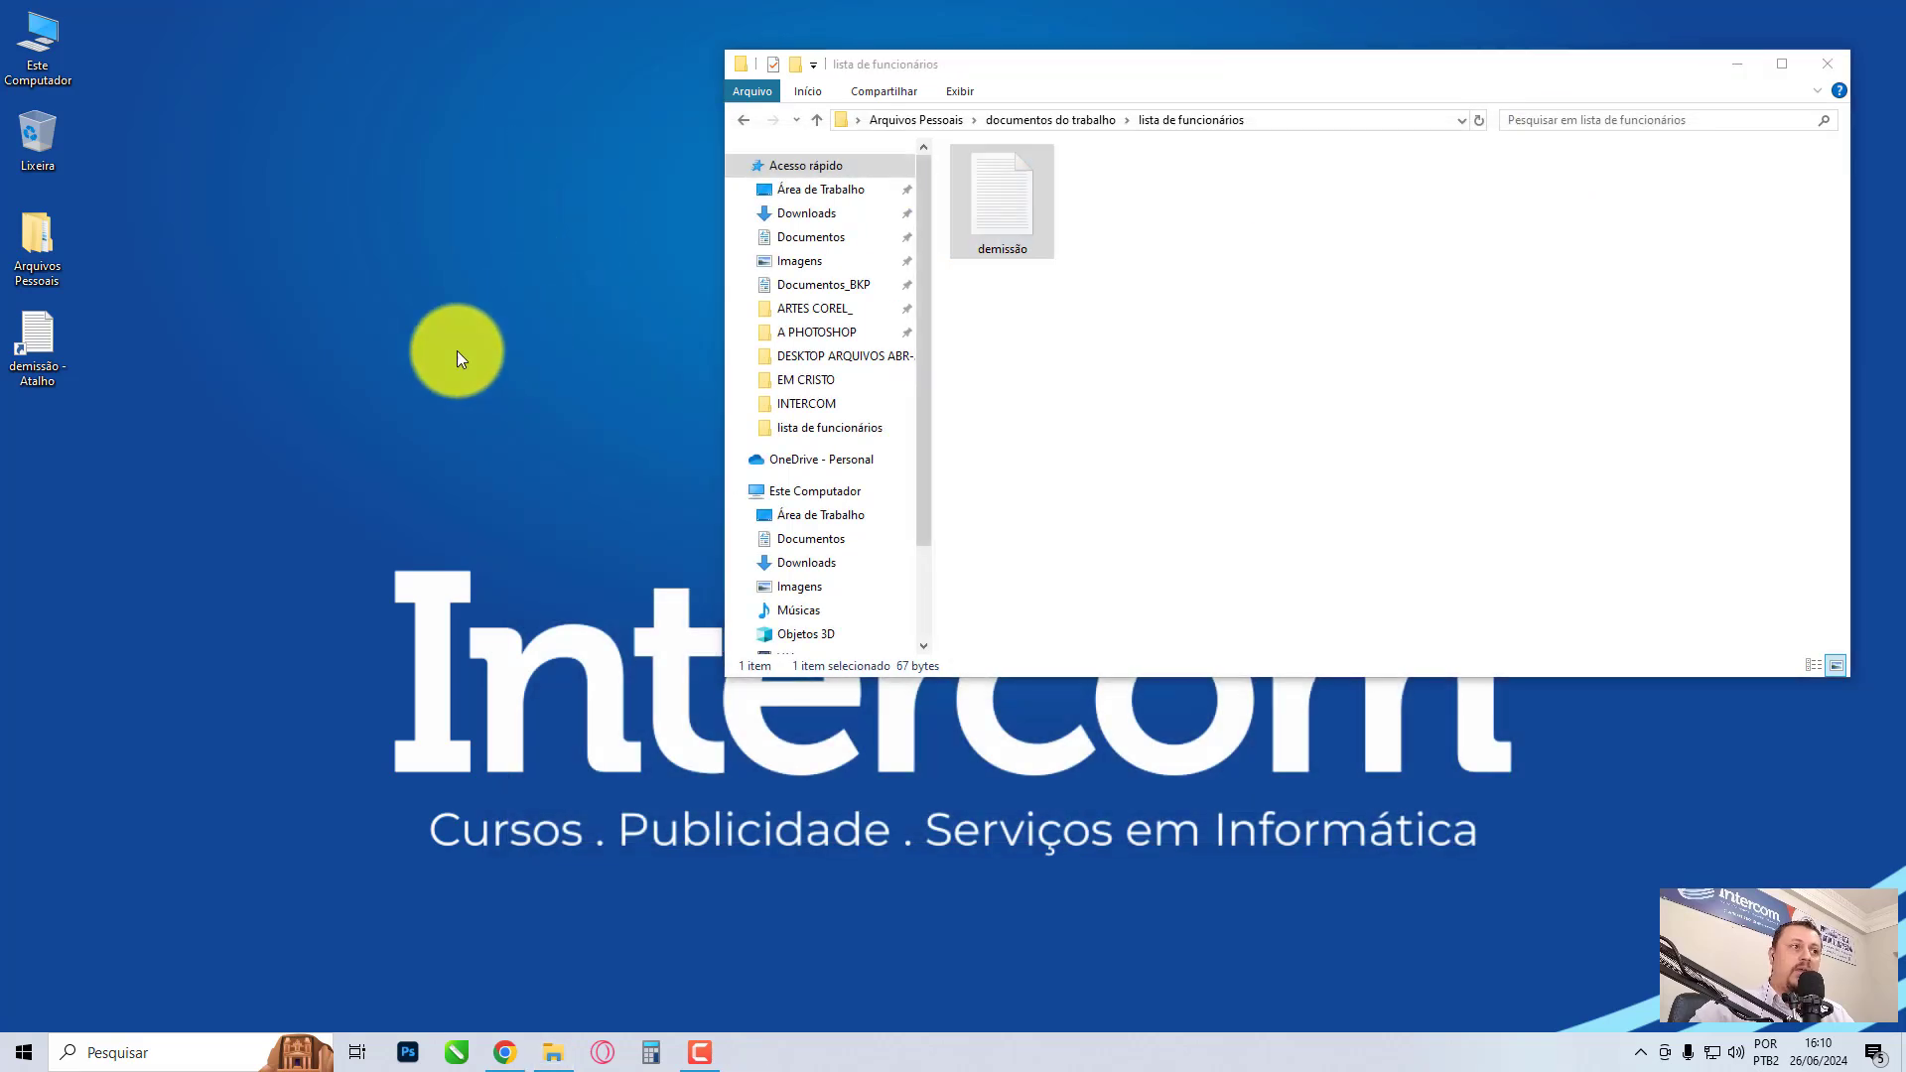
double_click(46, 343)
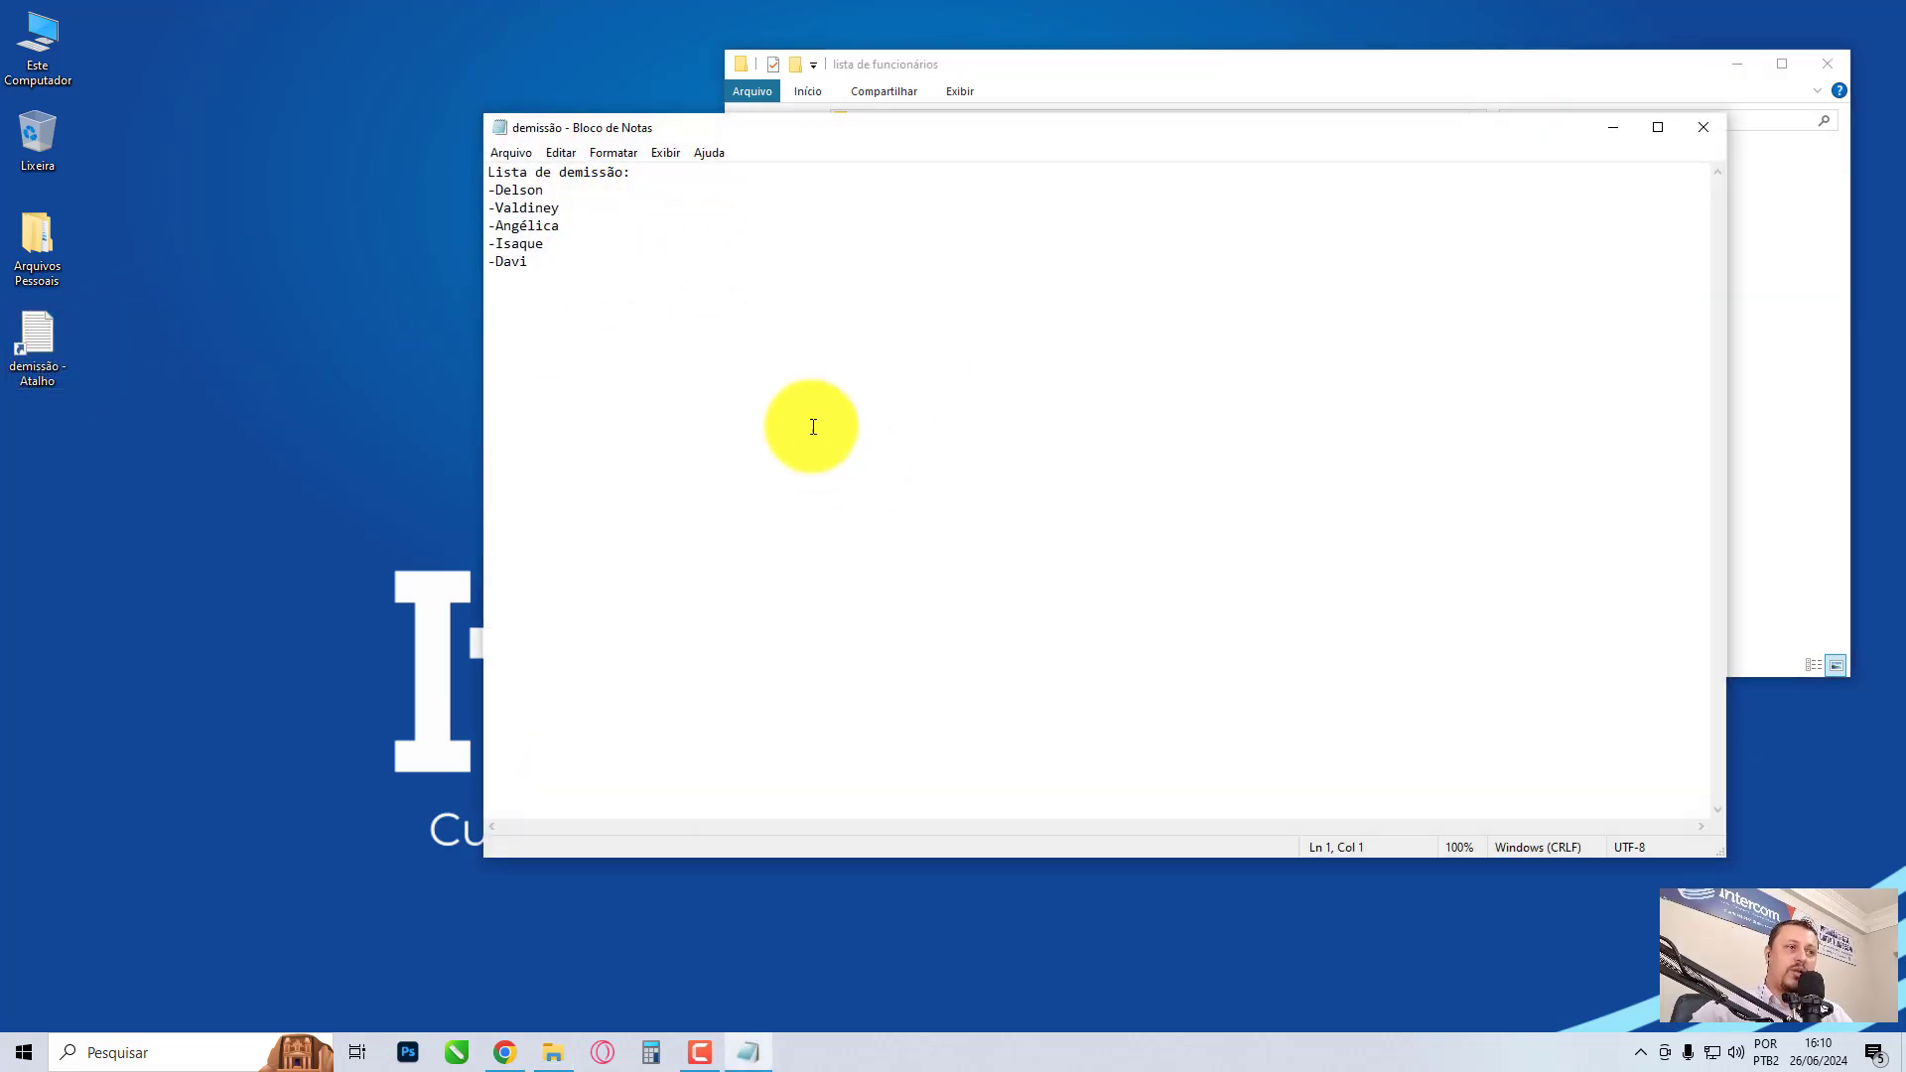
left_click(545, 264)
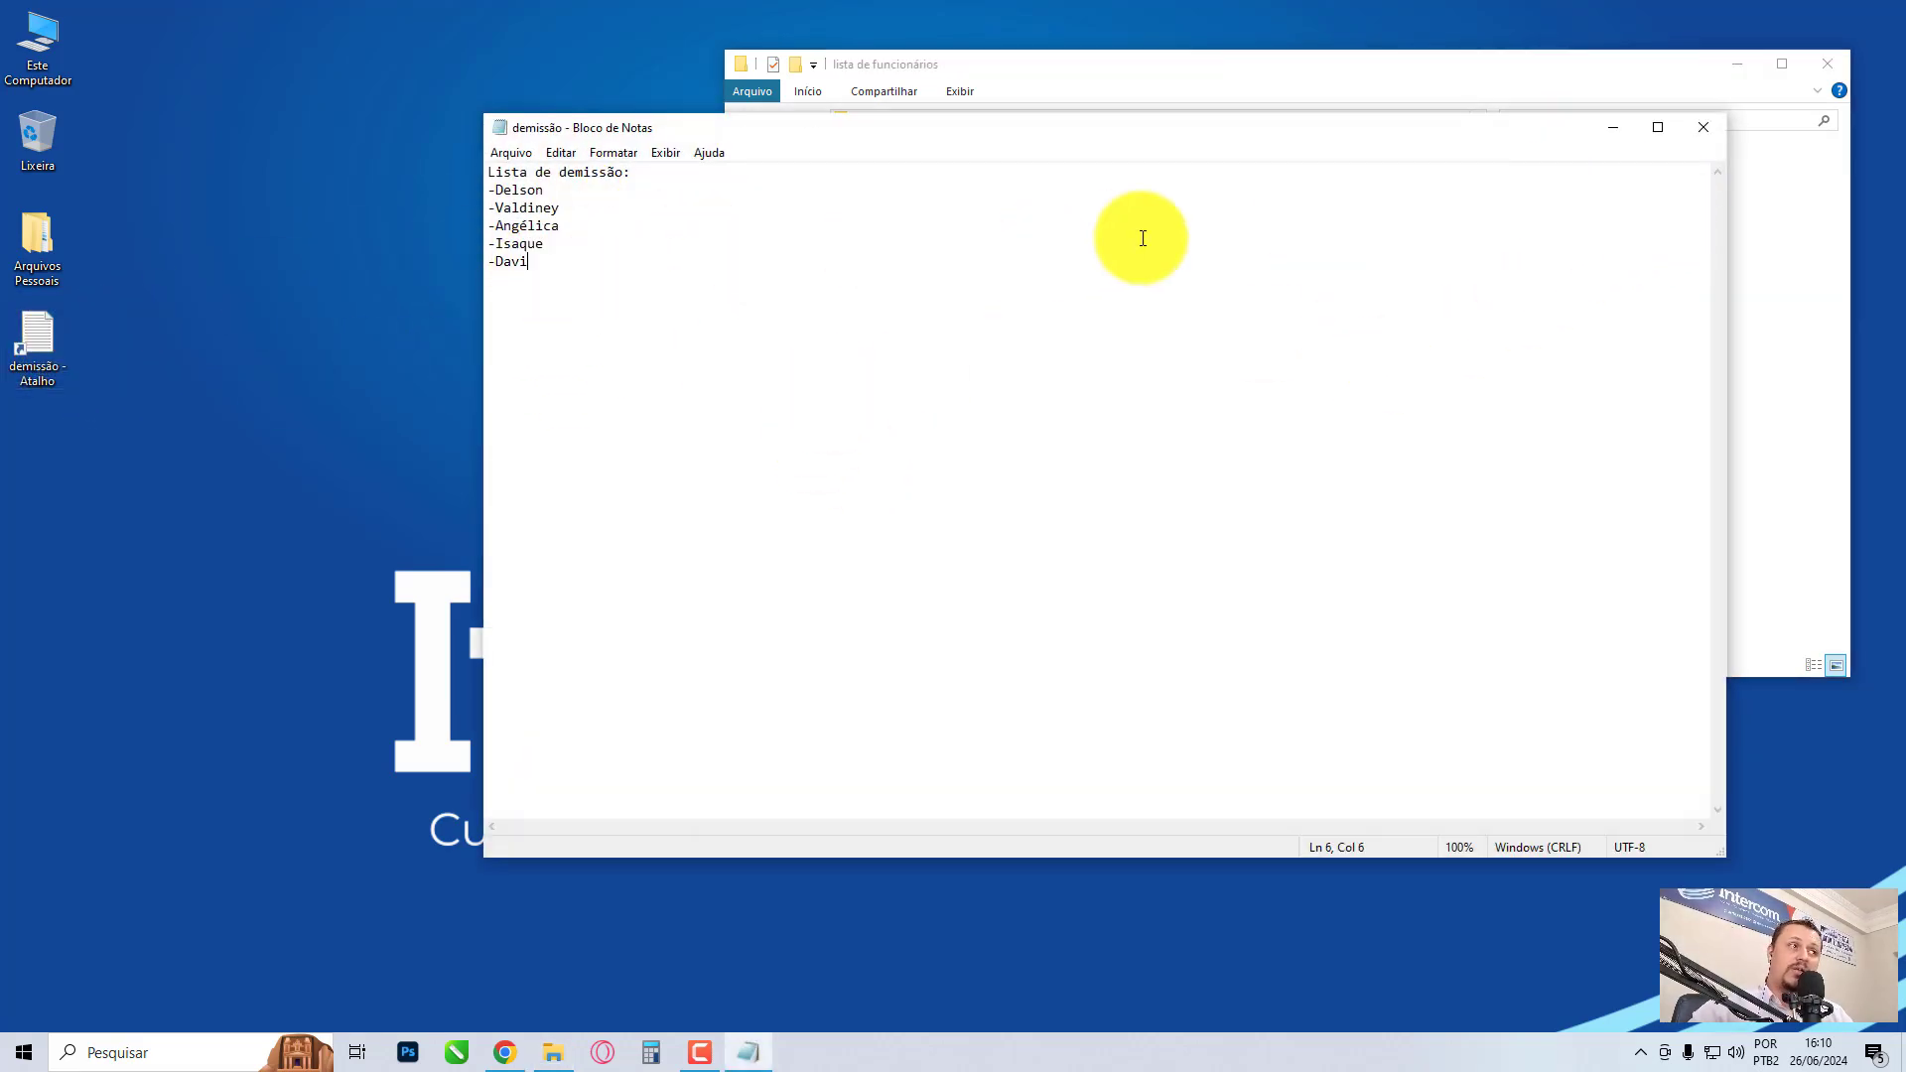
left_click(1704, 139)
left_click(21, 348)
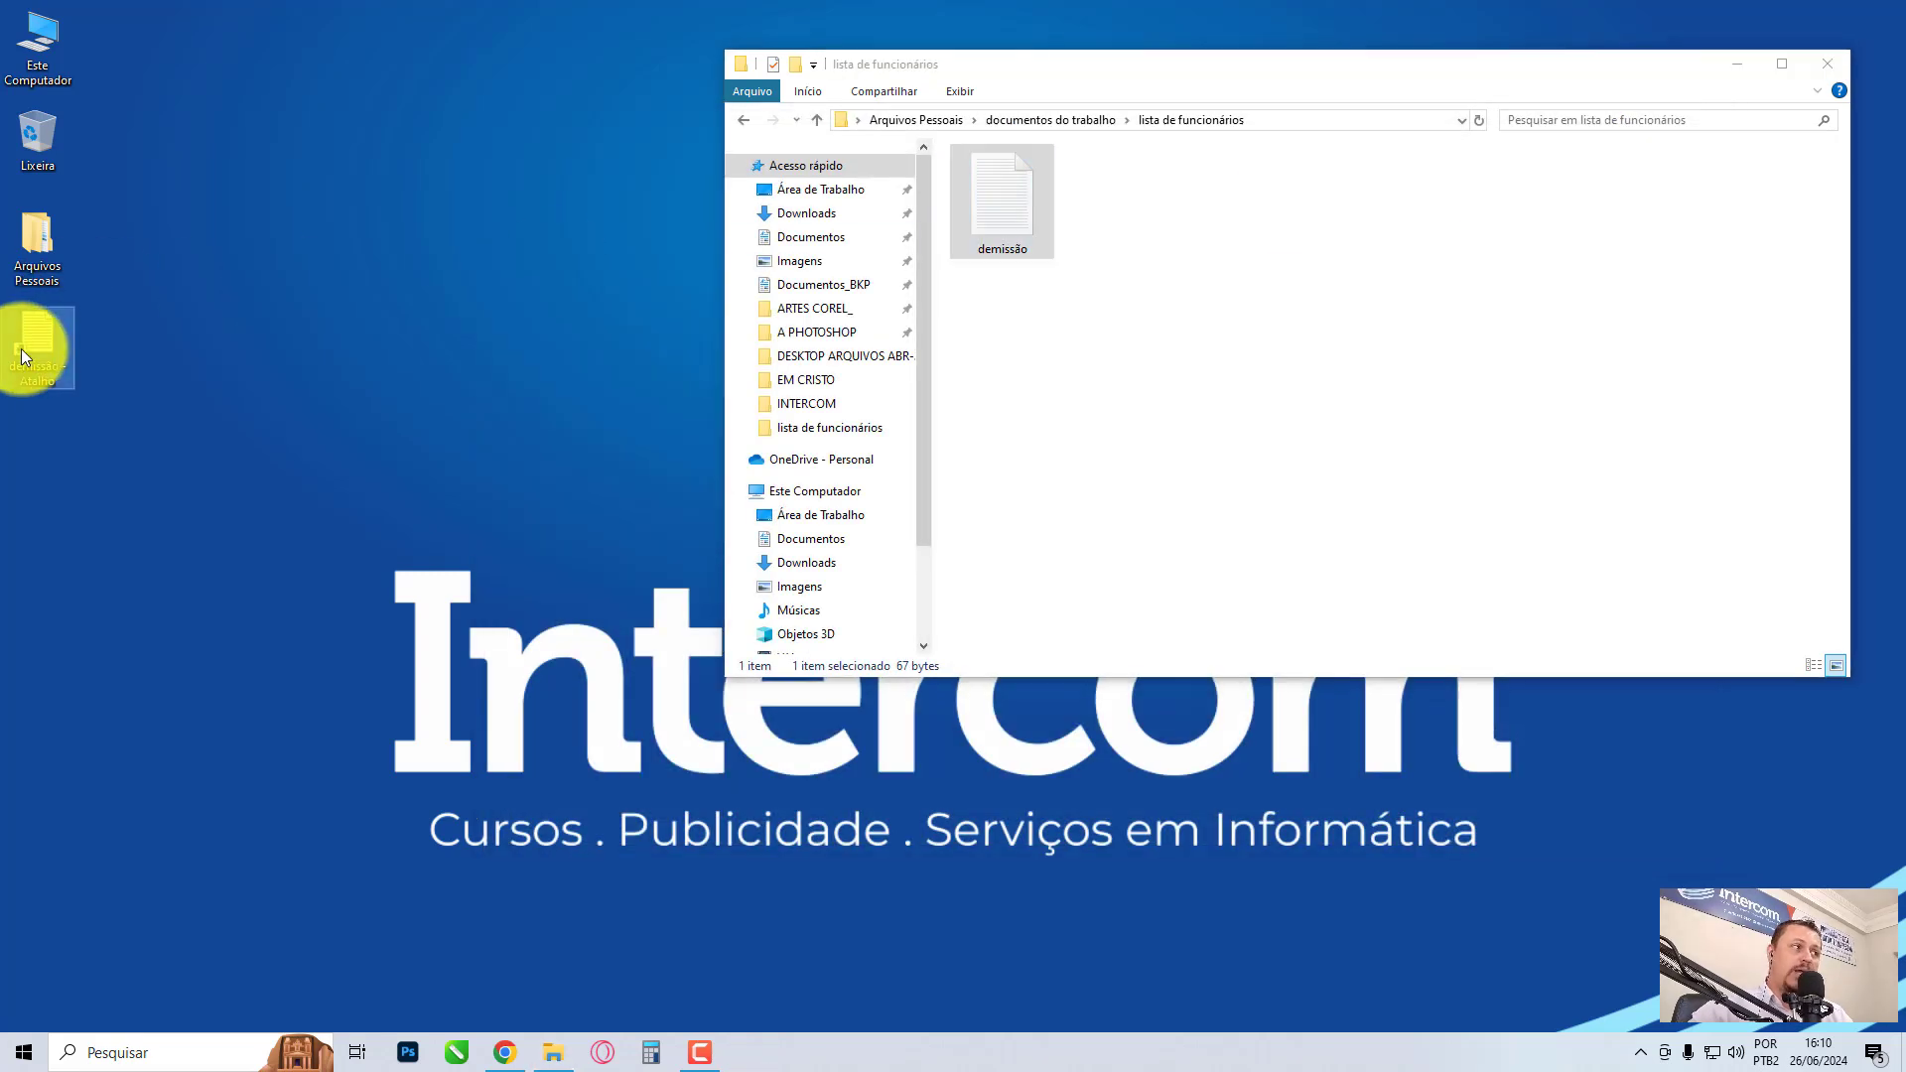
left_click(999, 195)
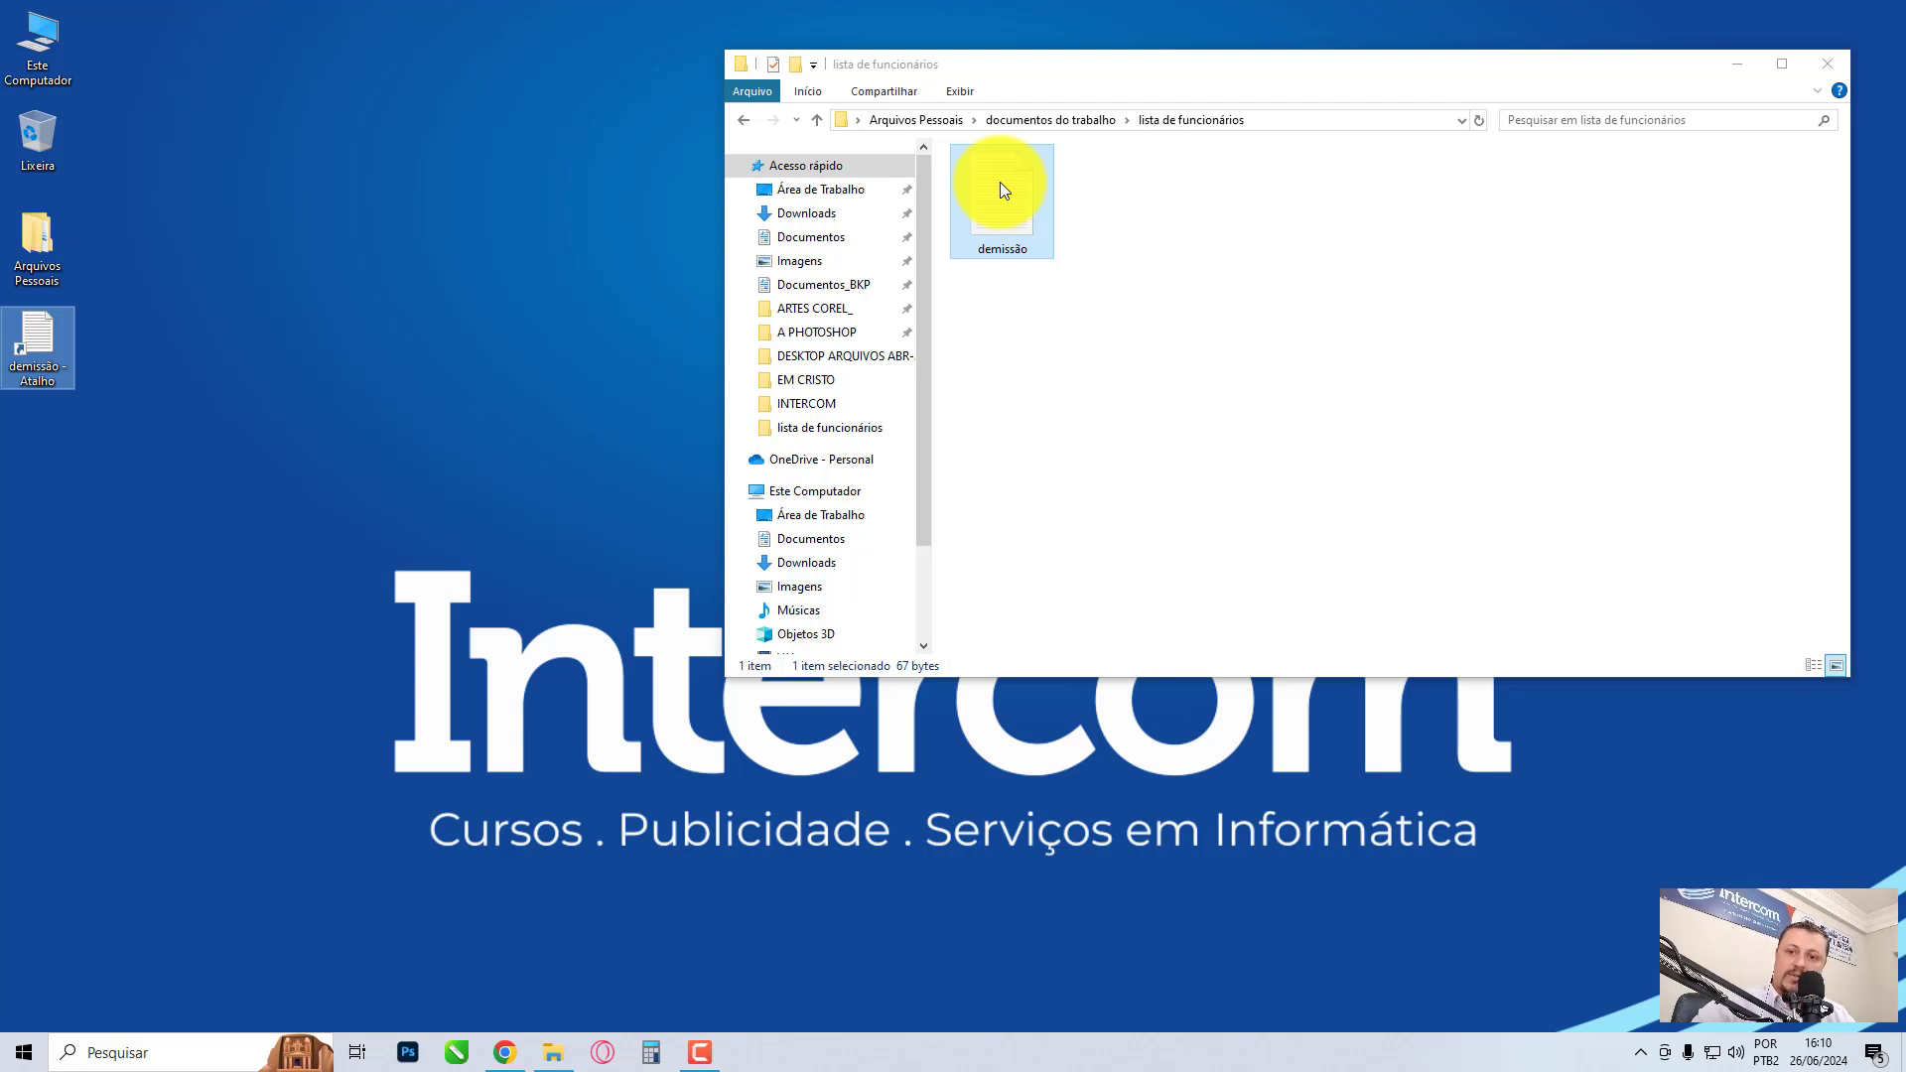
left_click(191, 415)
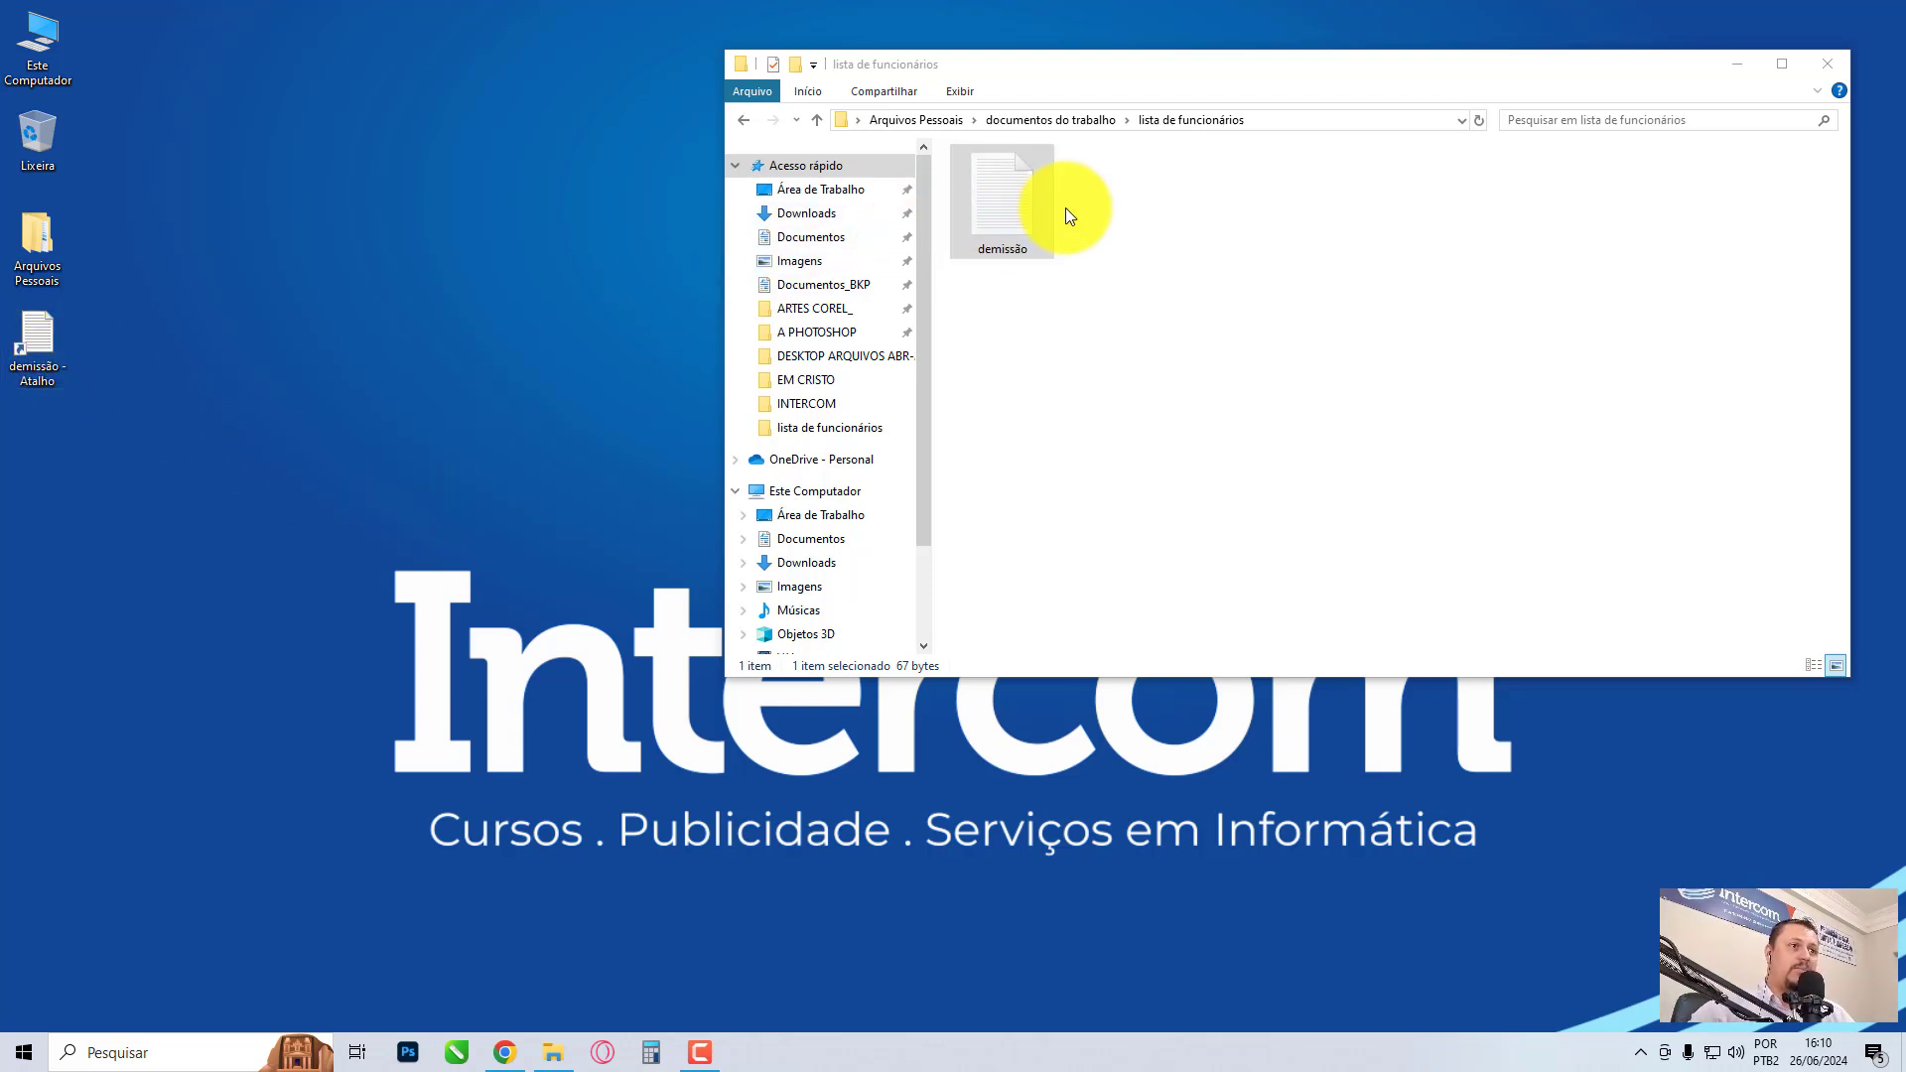
Step: Delete the "demissão" file from the "lista de funcionários" folder and select the Lixeira on the desktop
right_click(996, 205)
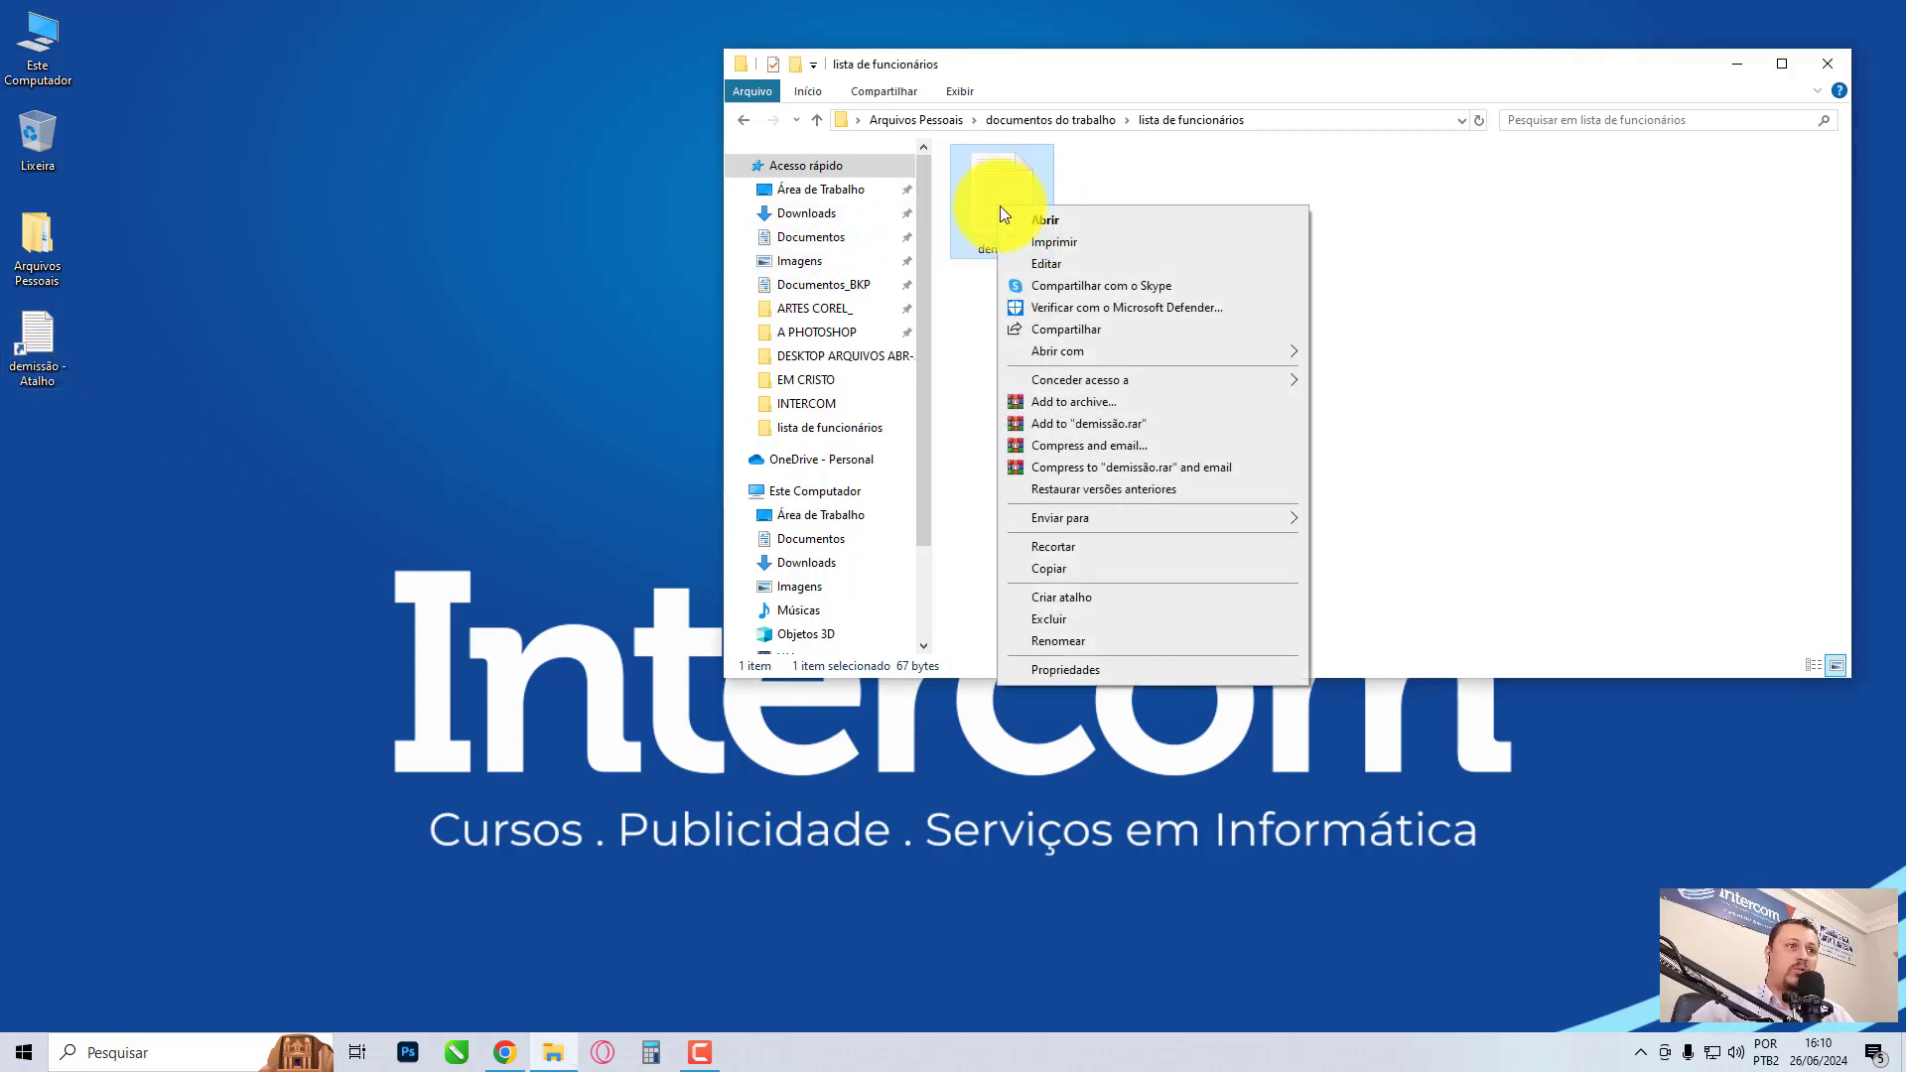
left_click(1065, 621)
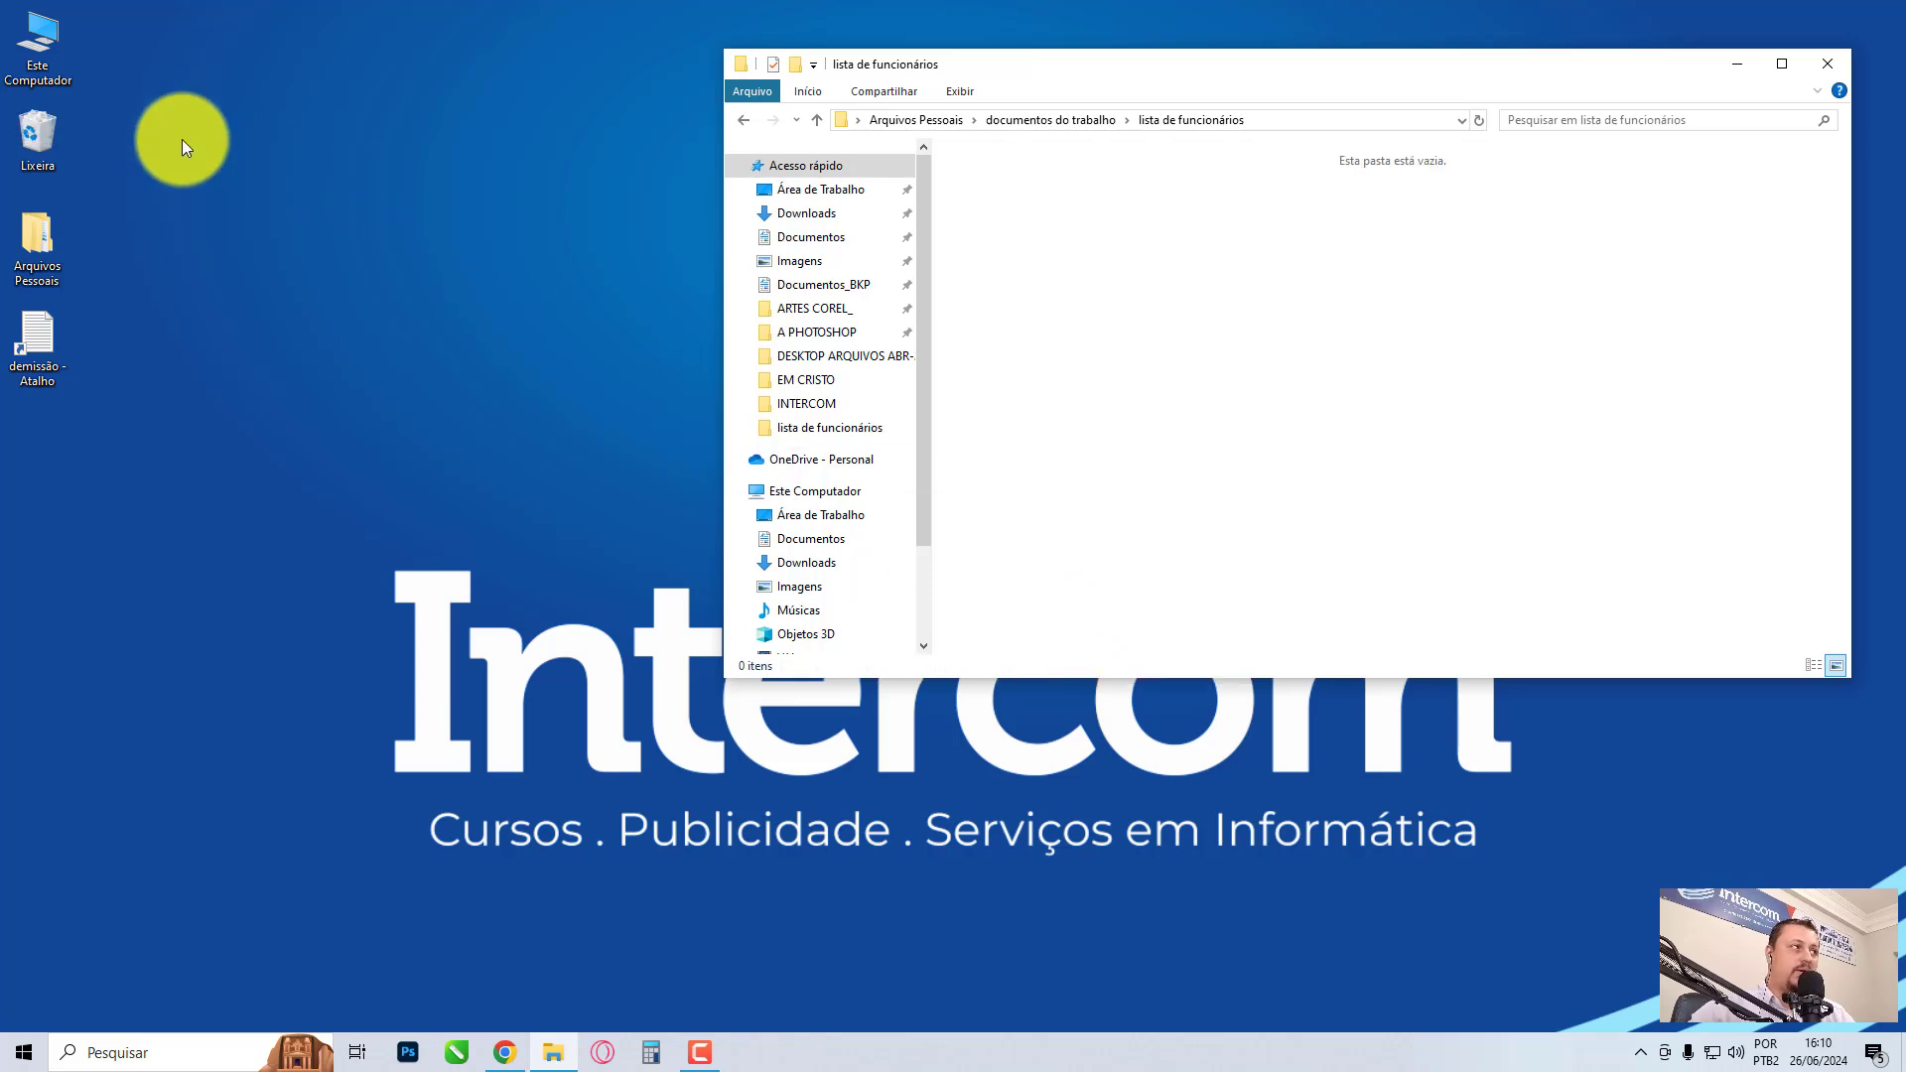
left_click(29, 137)
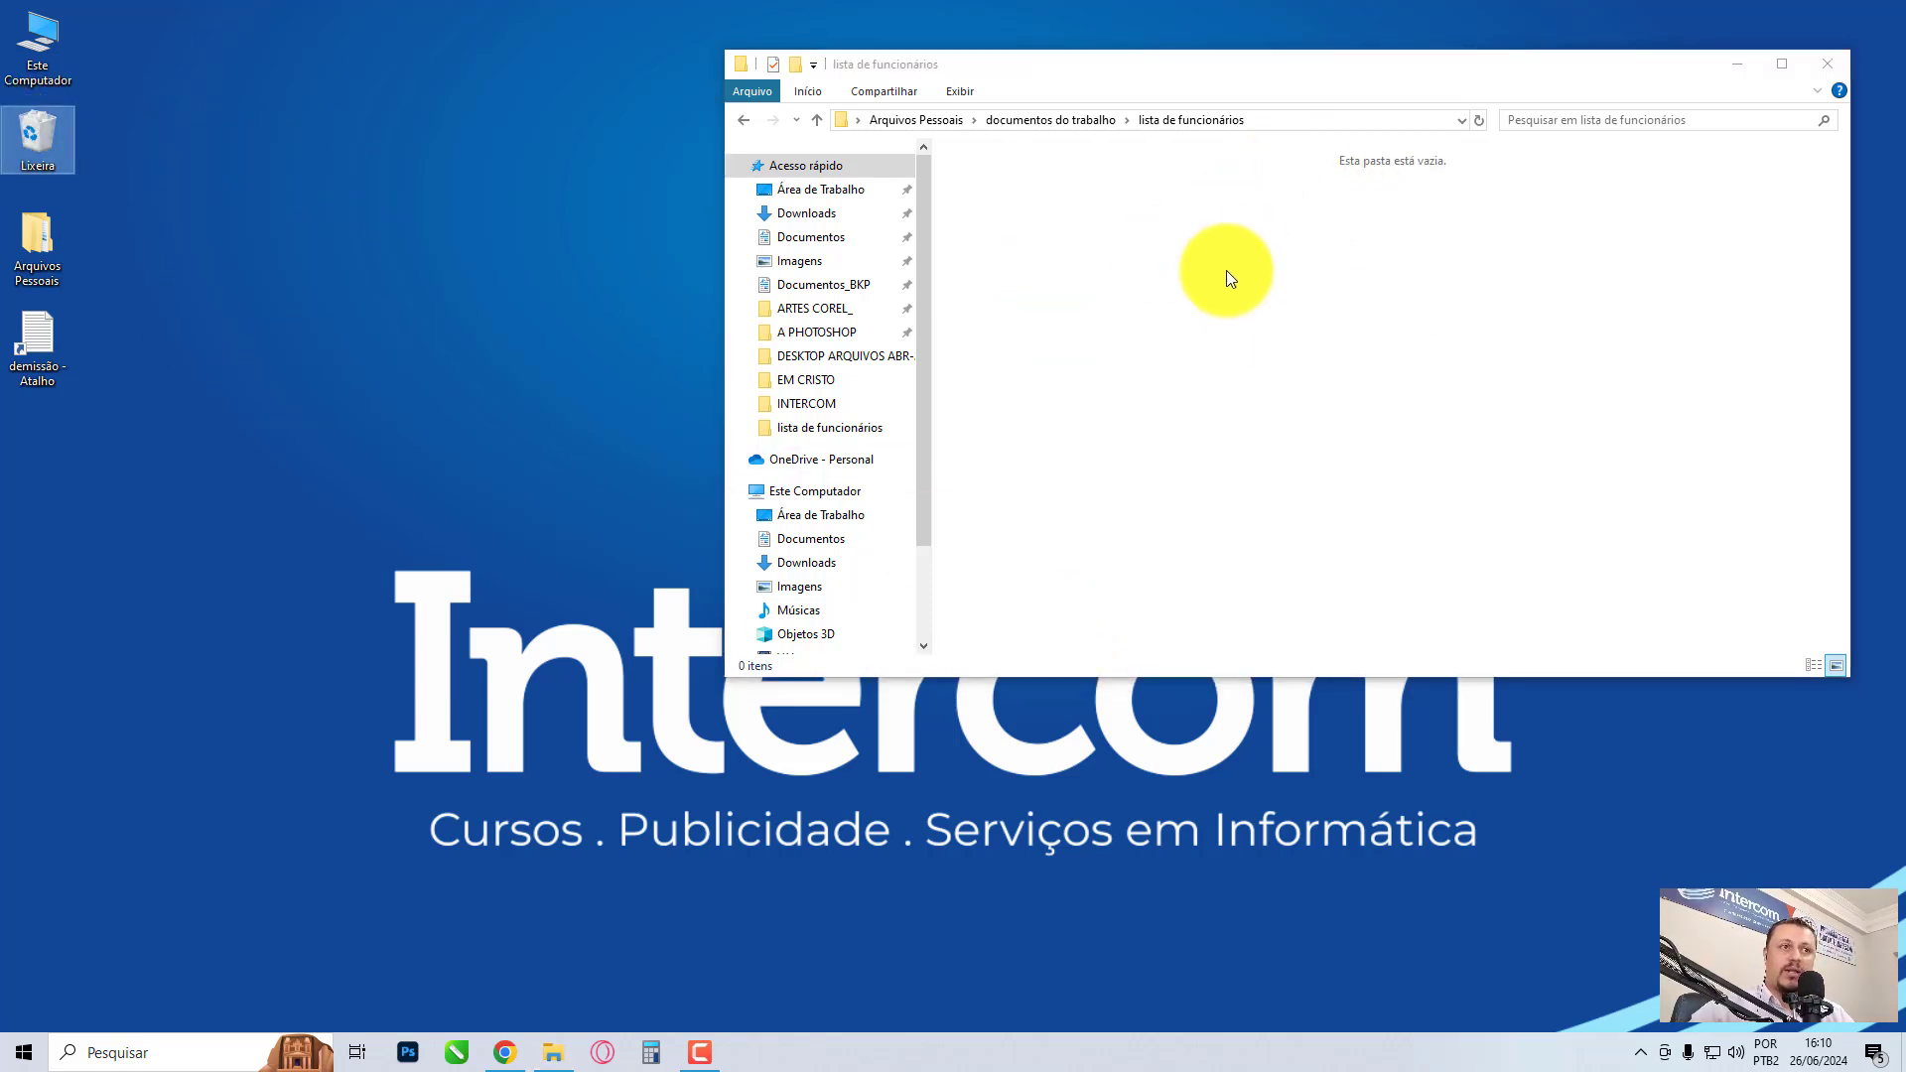
Step: Restore the deleted "demissão" file through its desktop shortcut and close the text file that opens
double_click(47, 350)
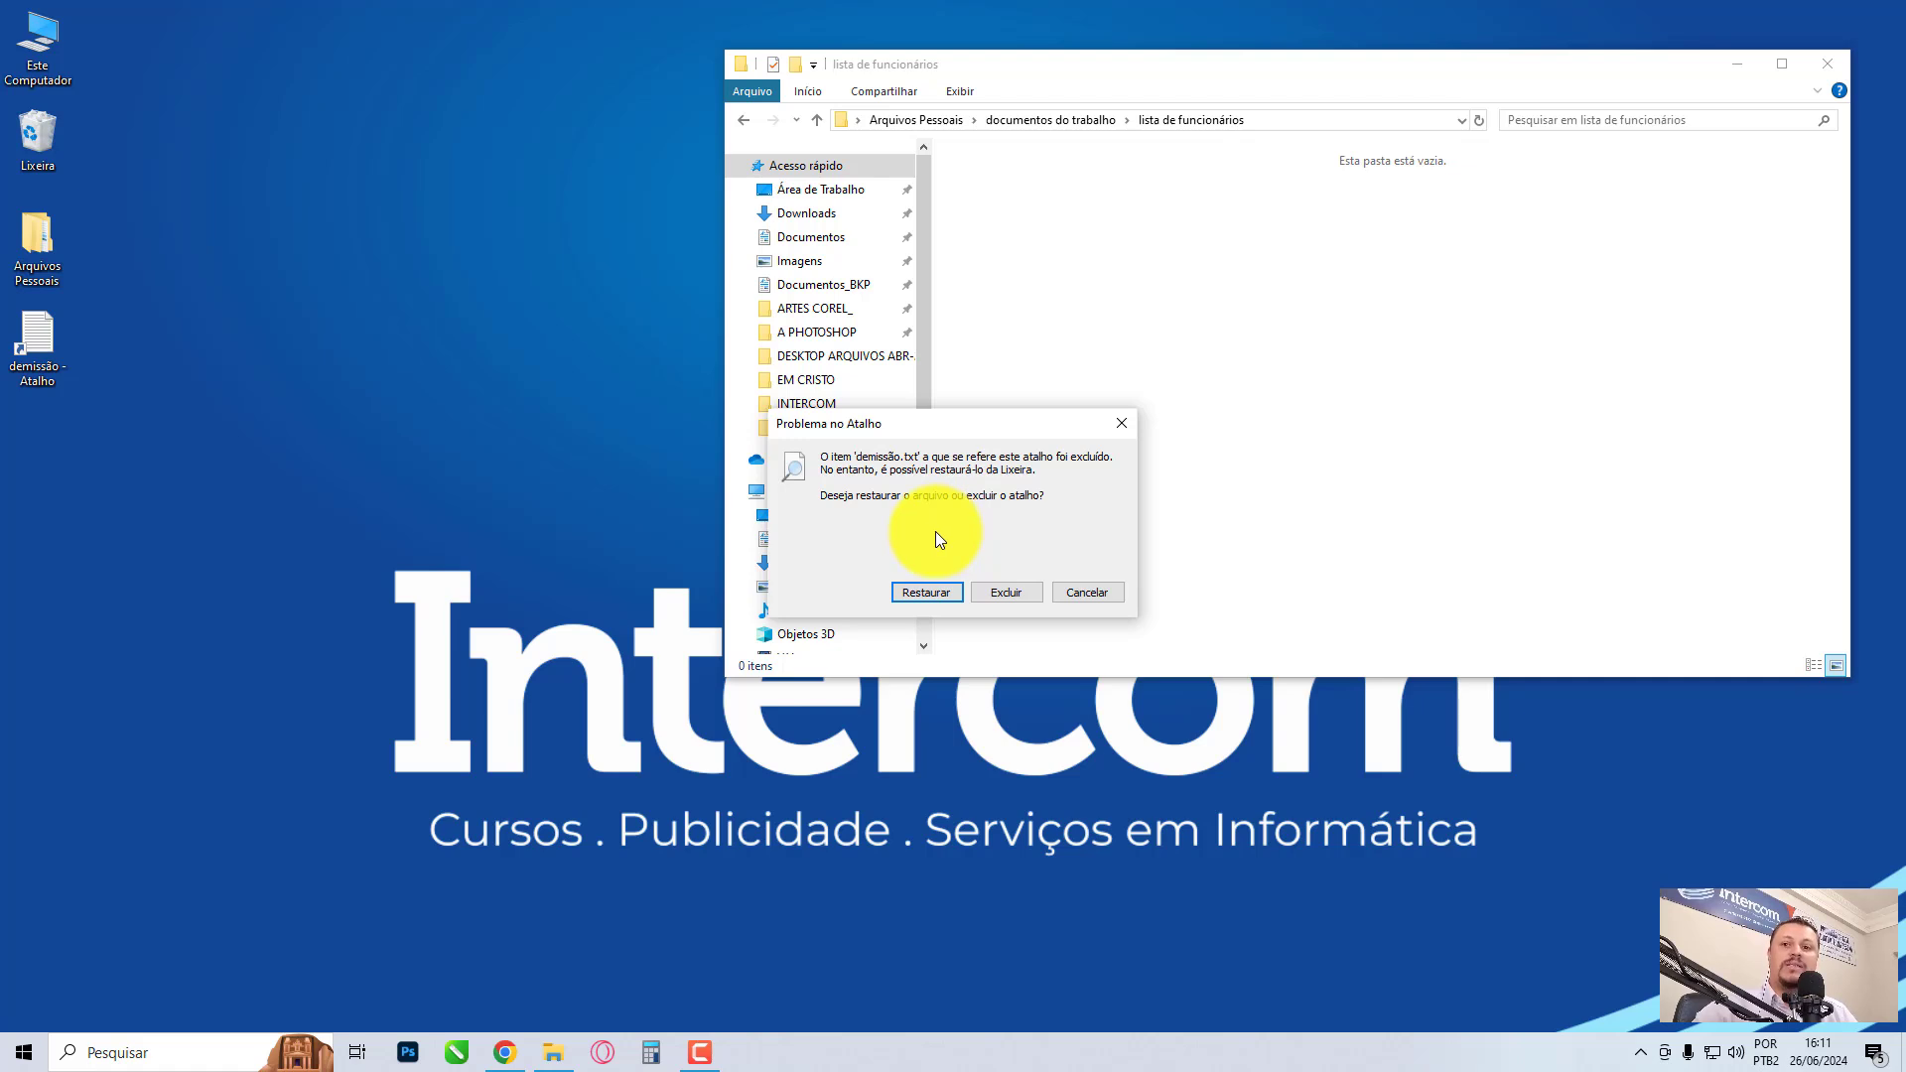
left_click(924, 592)
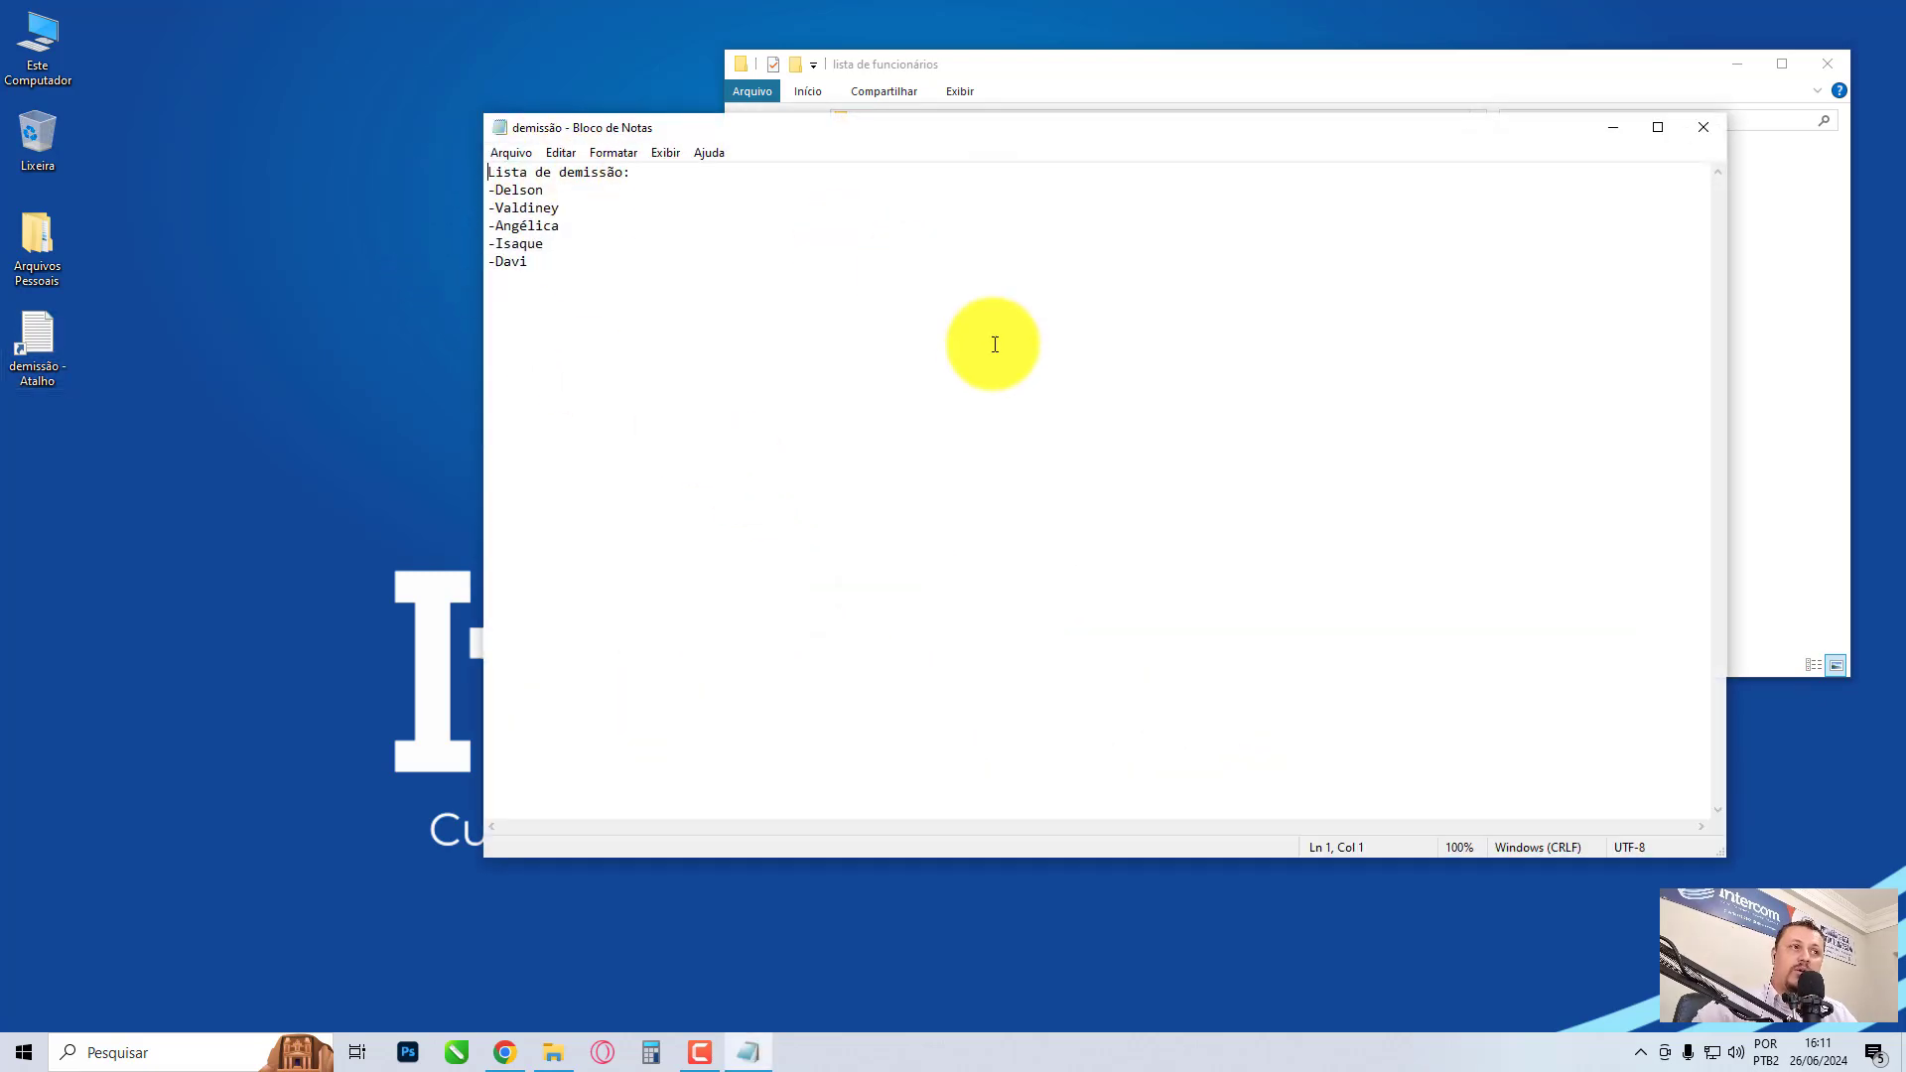
left_click(1706, 134)
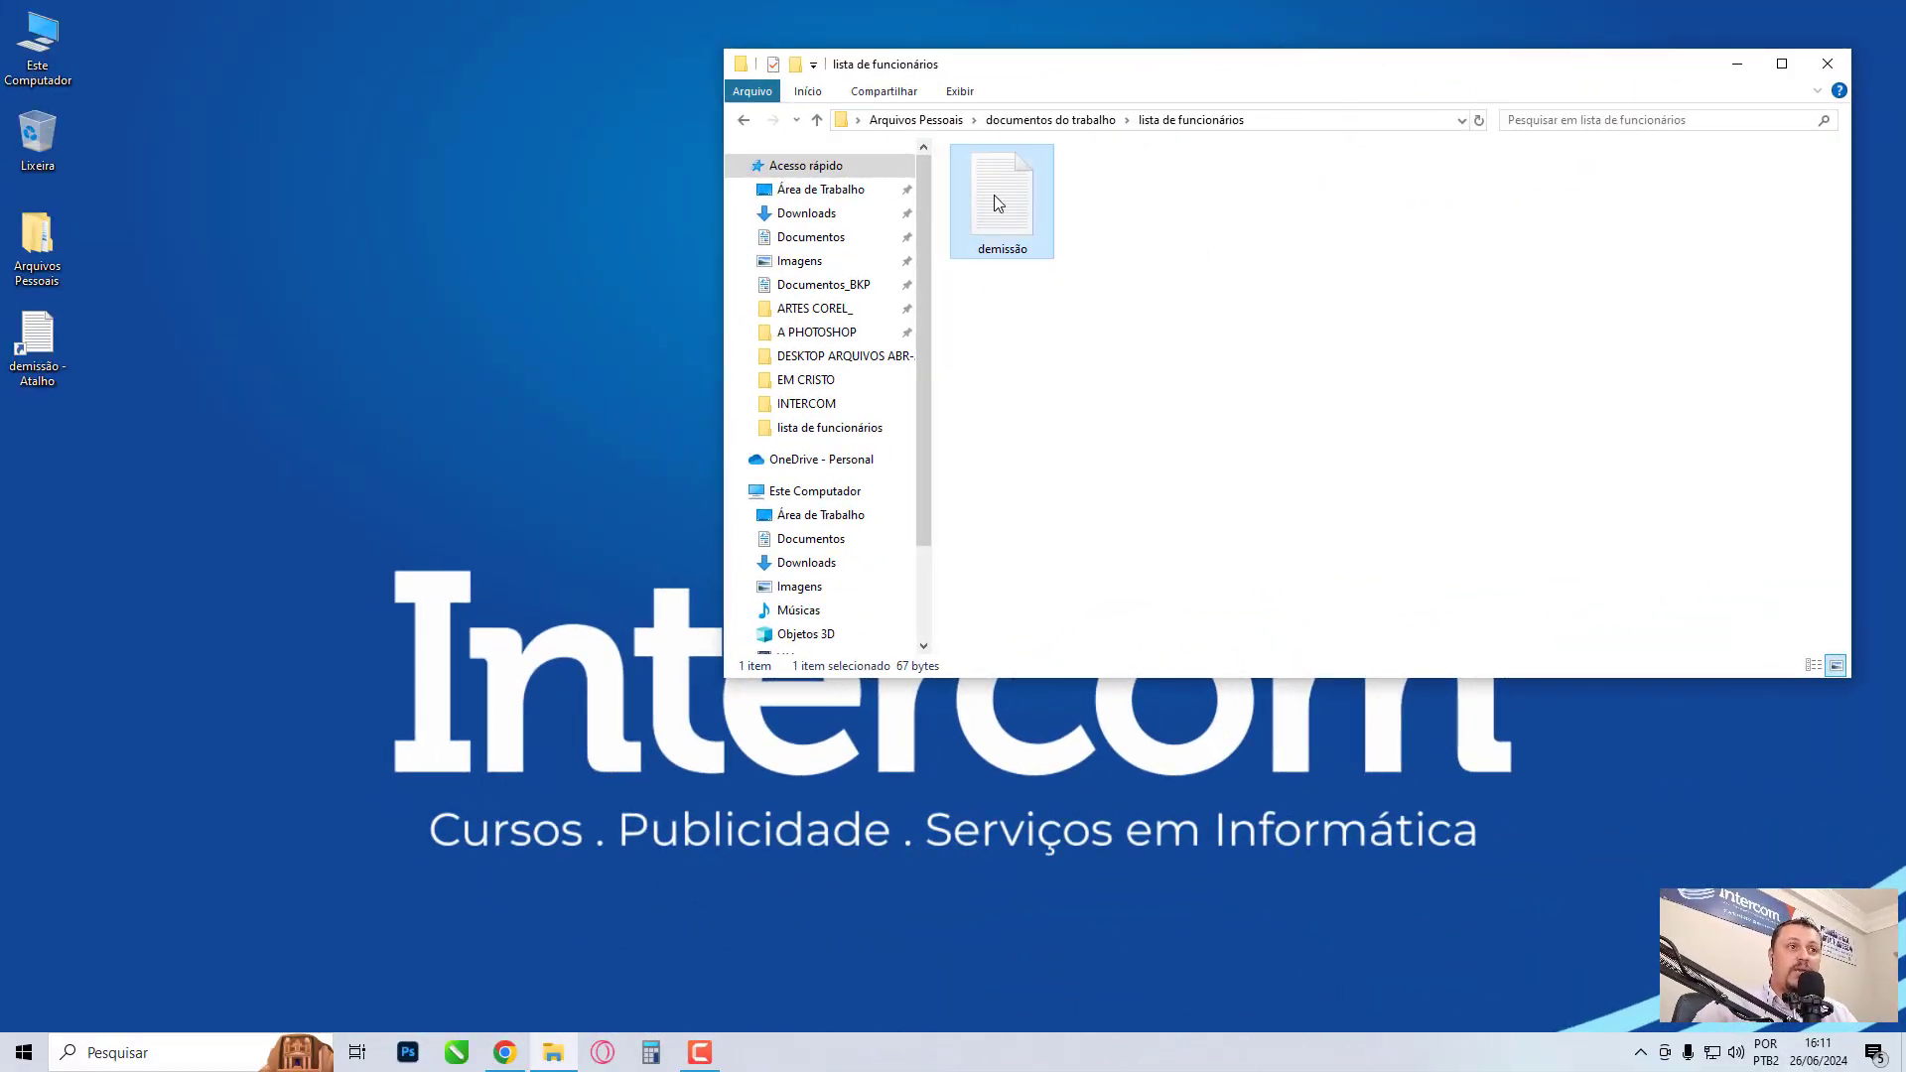
Step: Send the "demissão" file in "lista de funcionários" to the Lixeira, leaving only the Lixeira window open
right_click(993, 199)
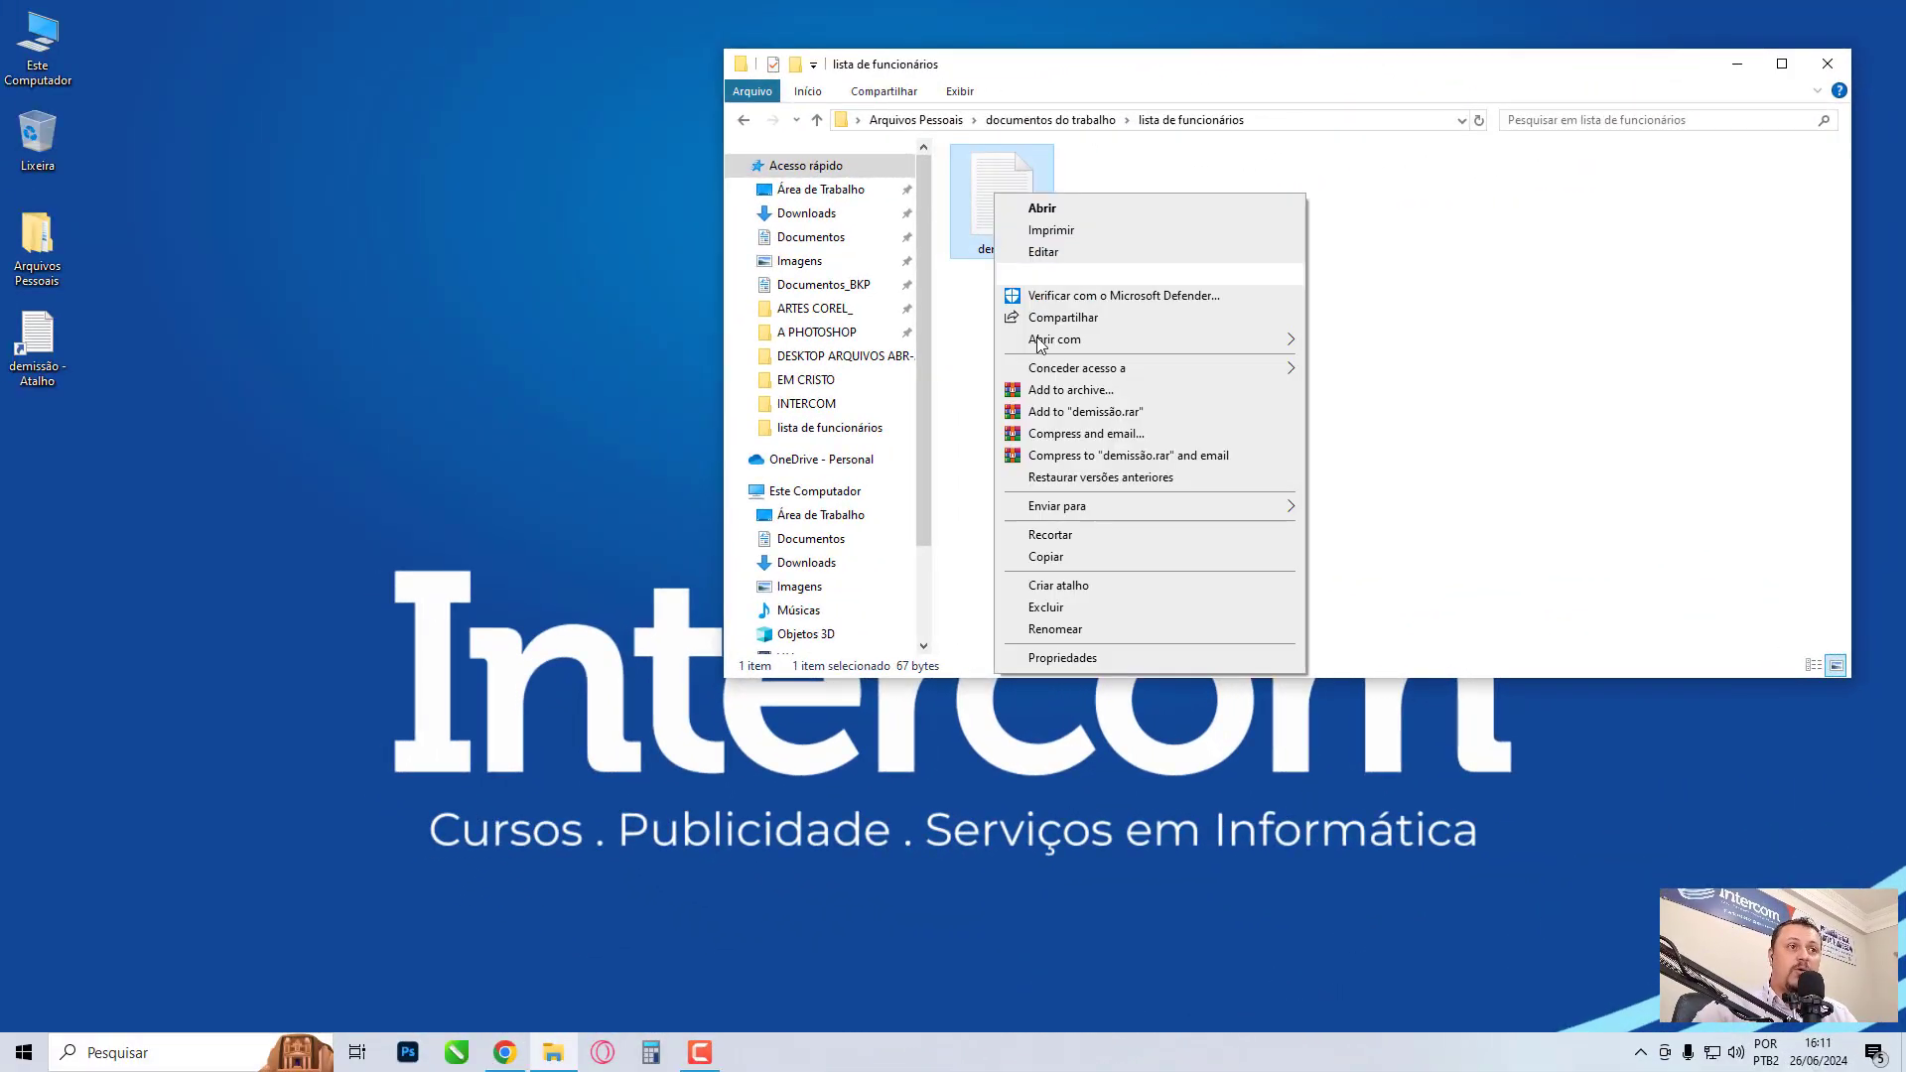
left_click(1094, 615)
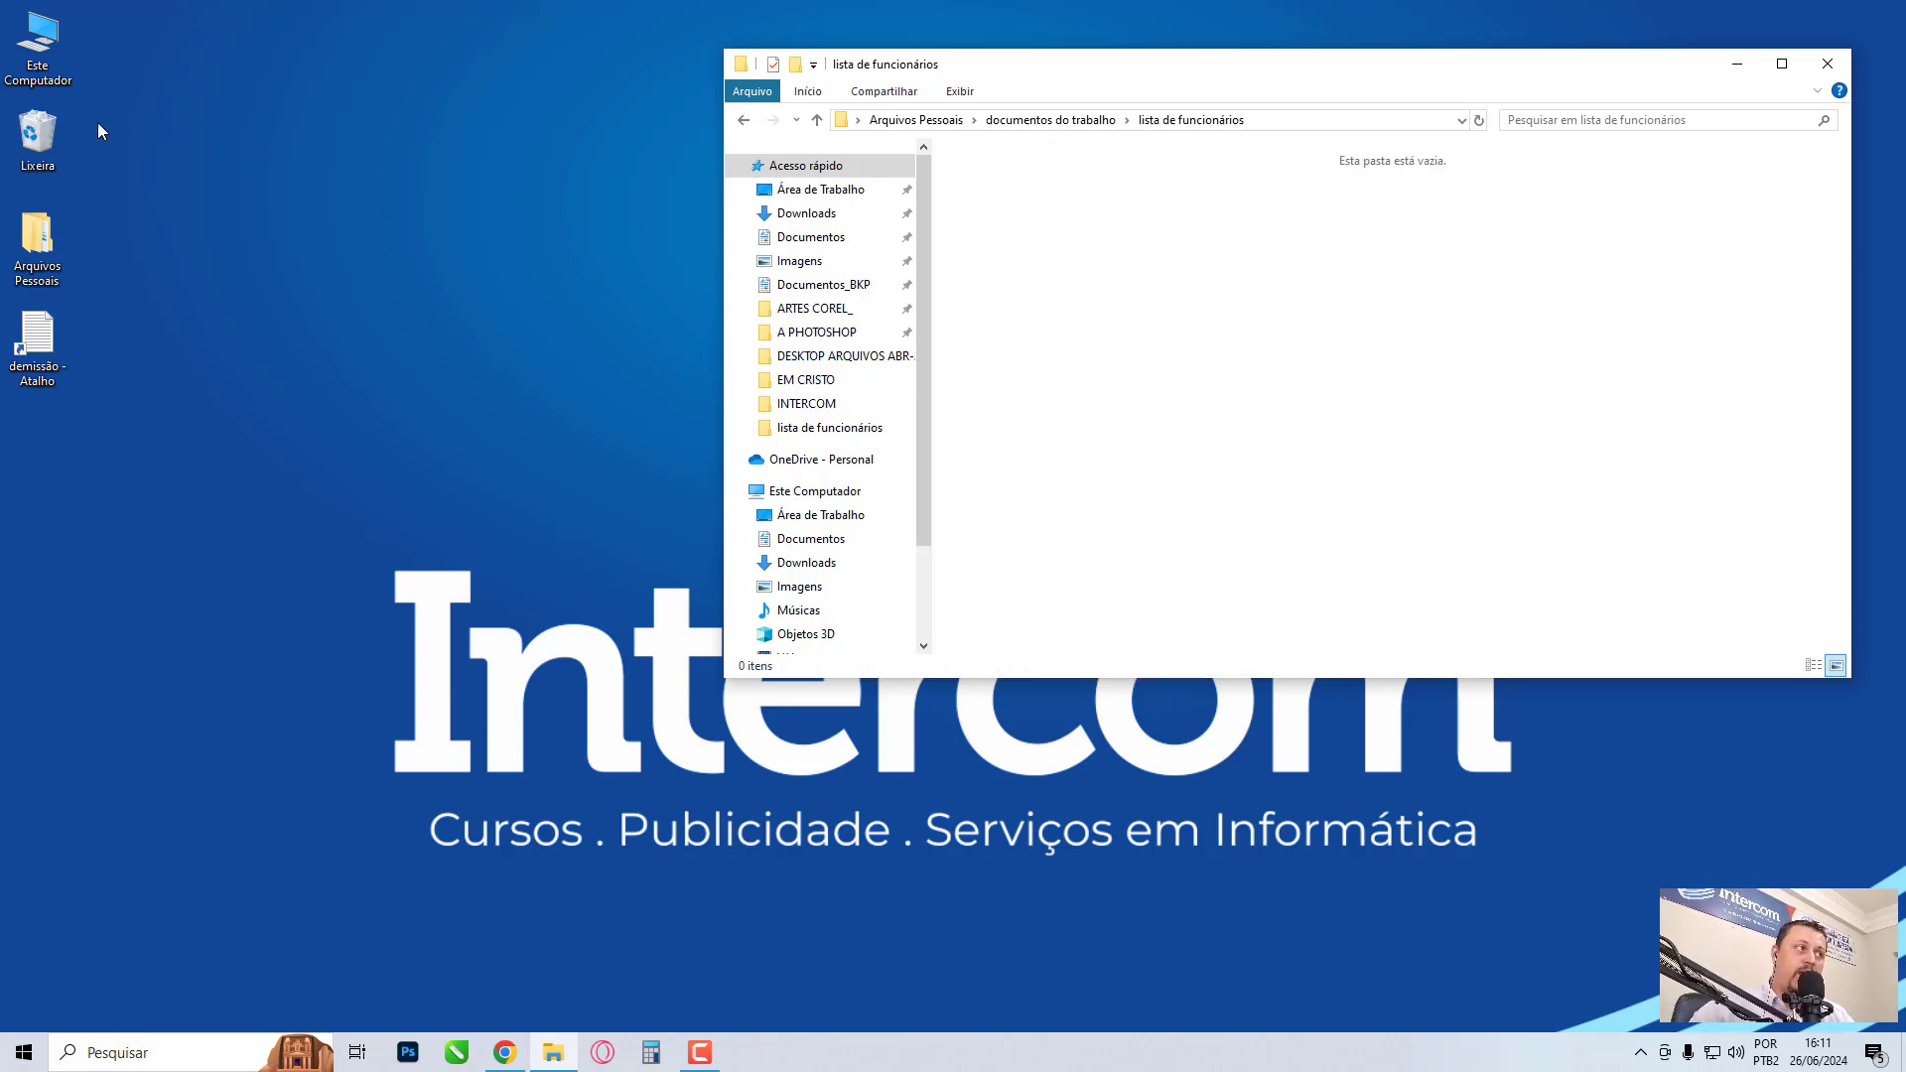
double_click(65, 133)
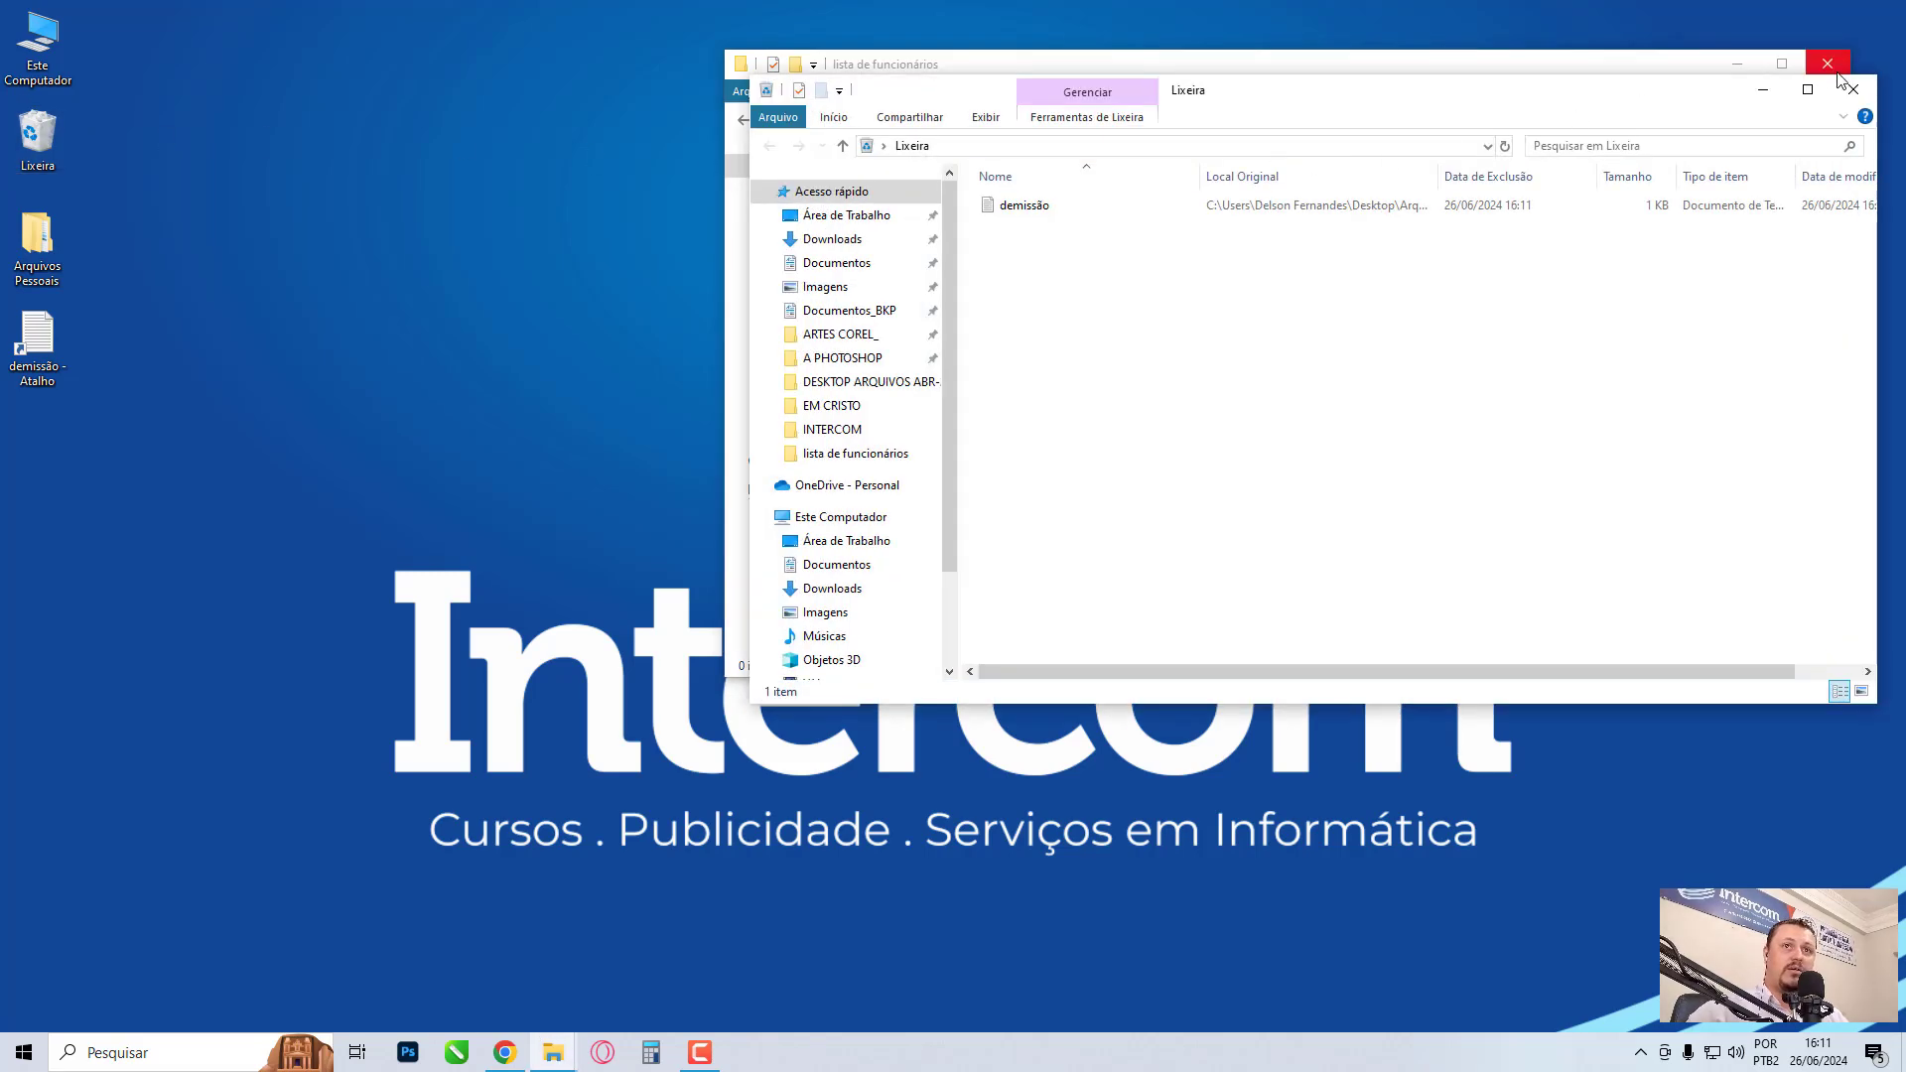
left_click(1835, 66)
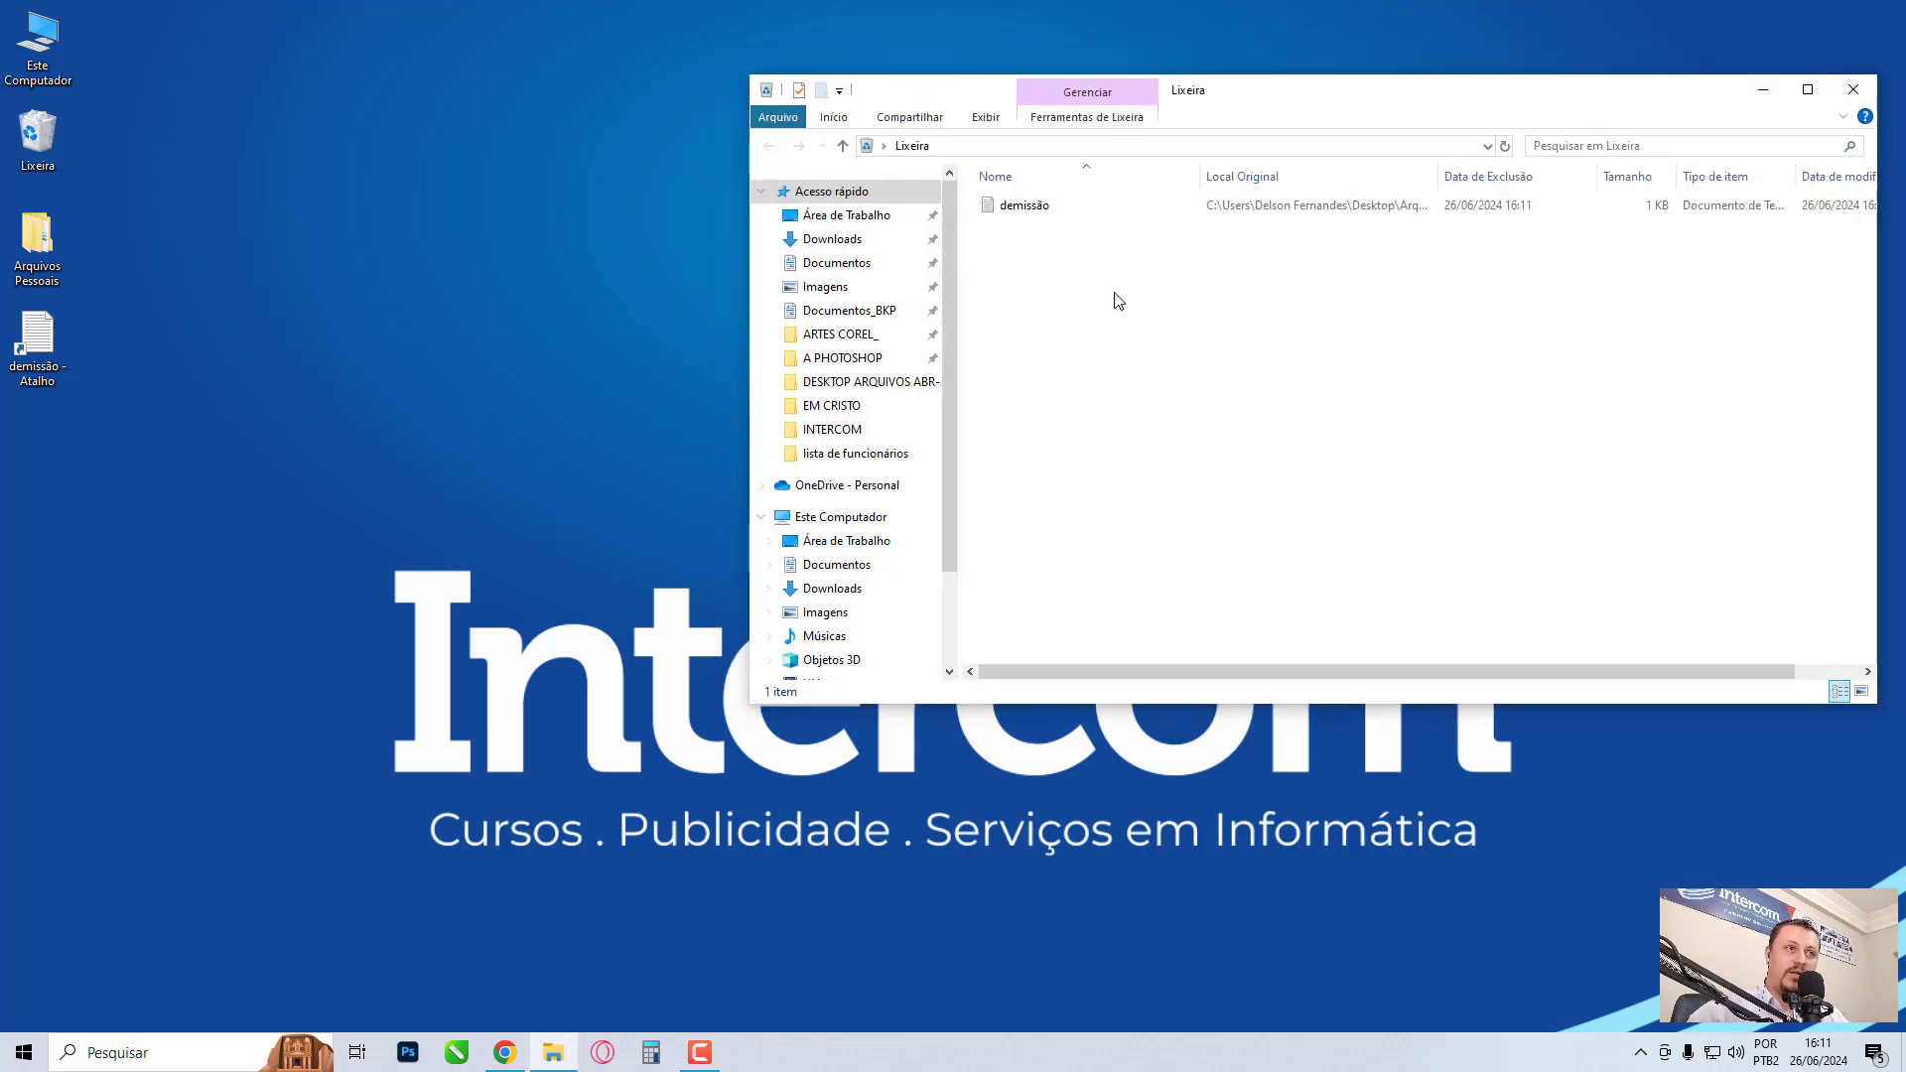
Step: Permanently delete "demissão" from the Lixeira and close the Lixeira window
left_click(1024, 210)
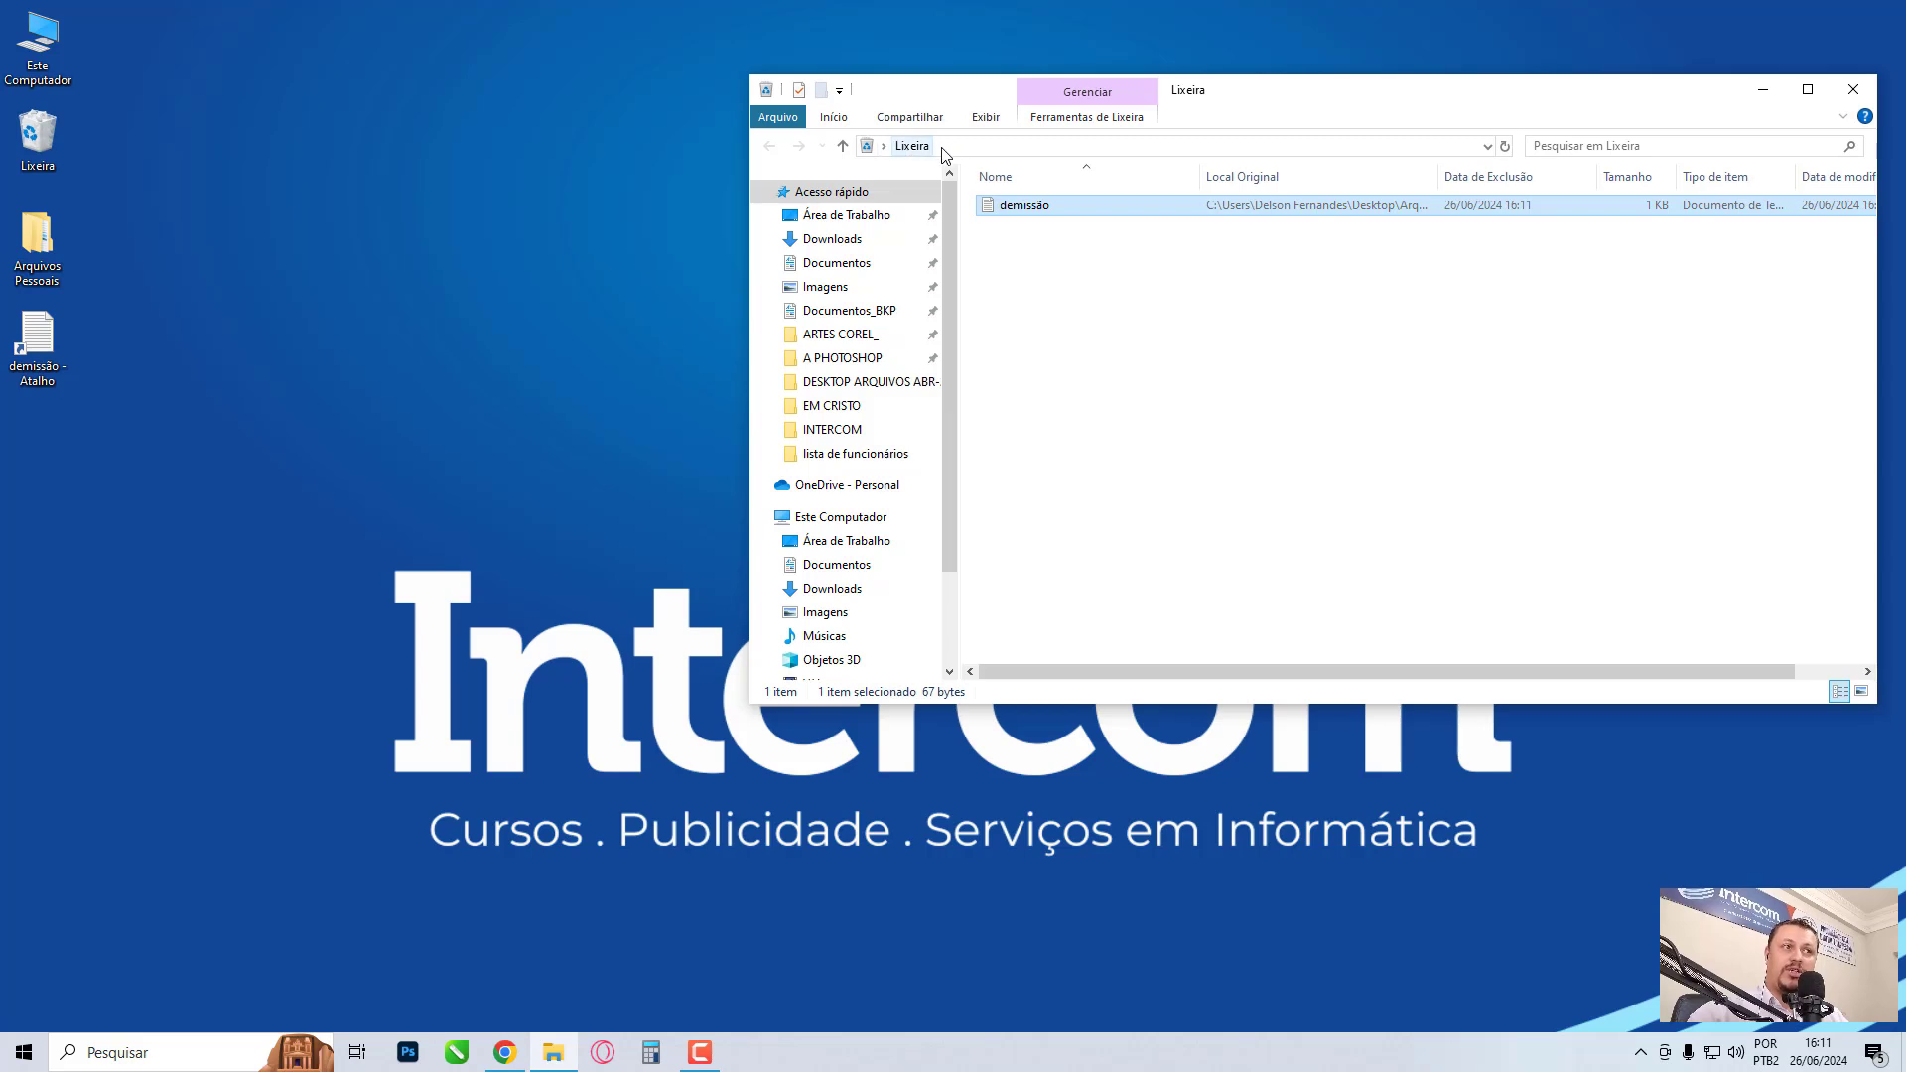
right_click(1006, 210)
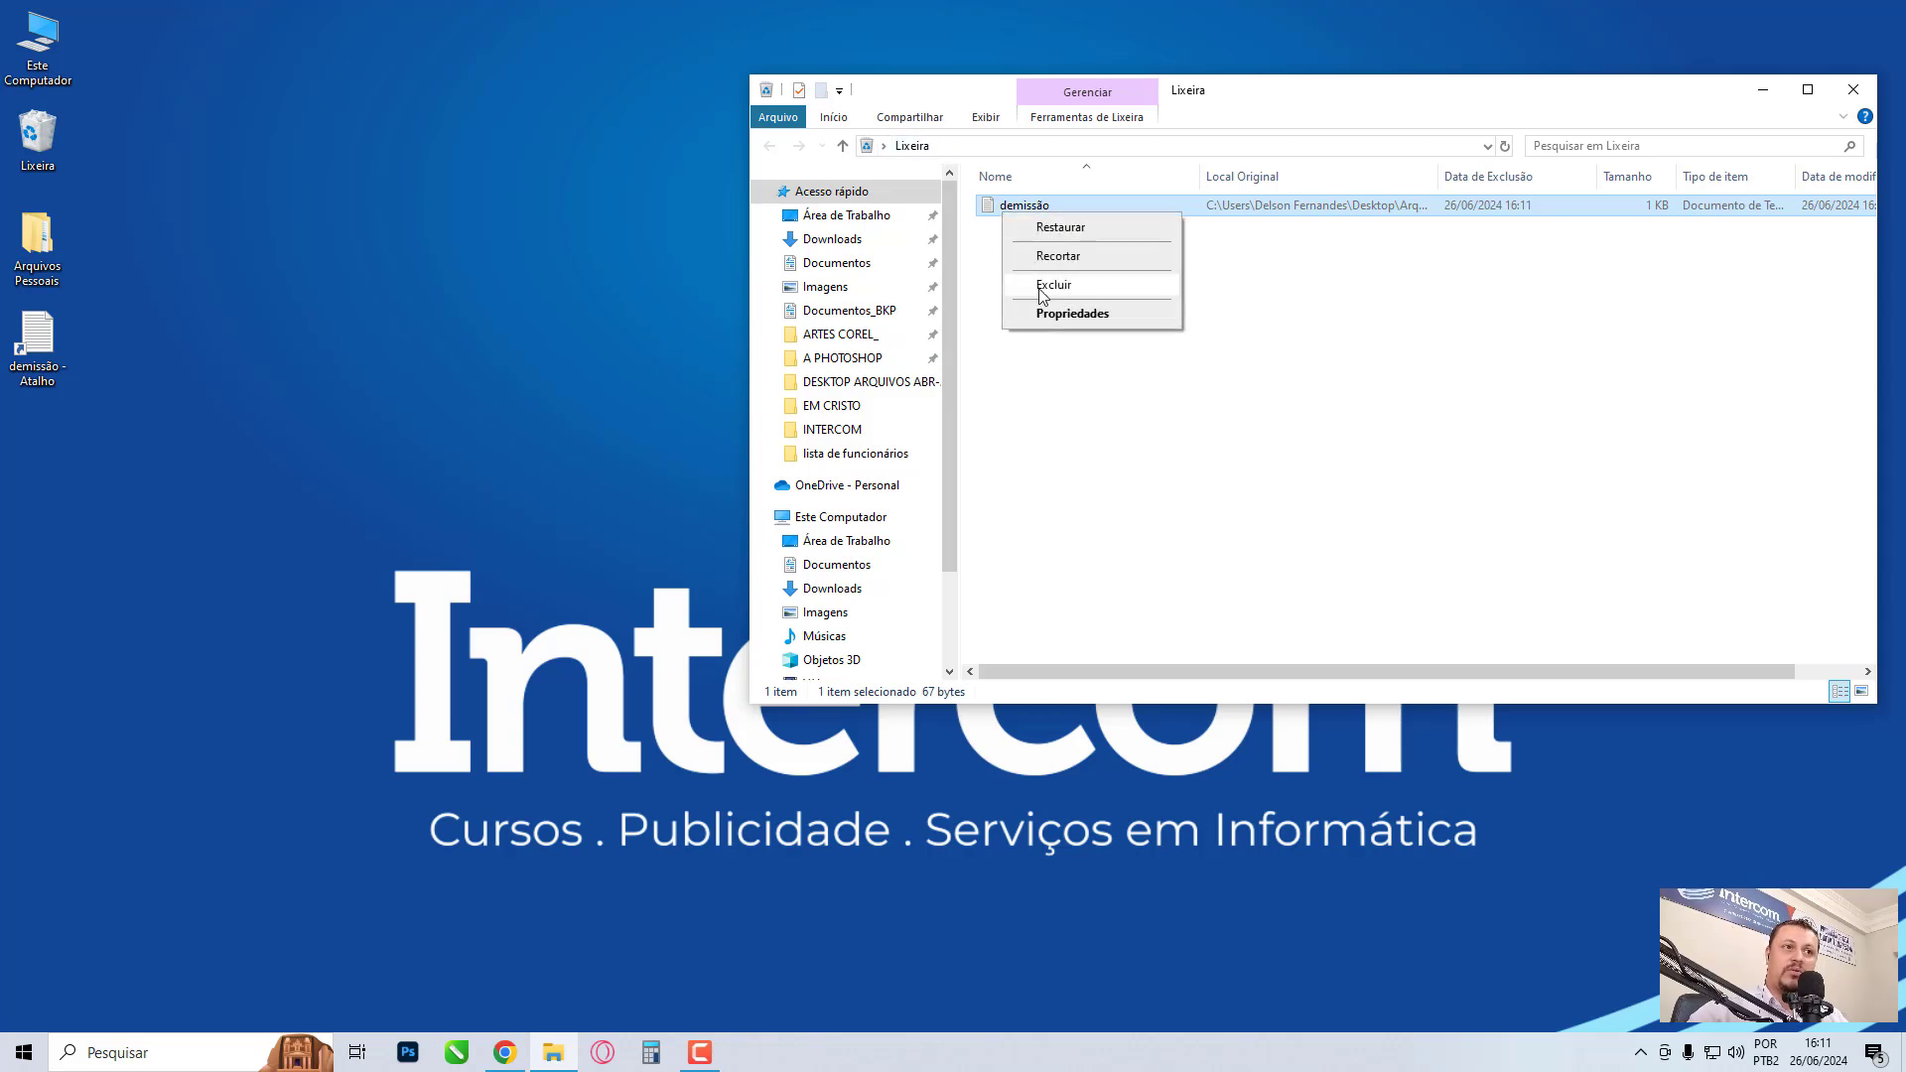
left_click(1042, 287)
left_click(1030, 606)
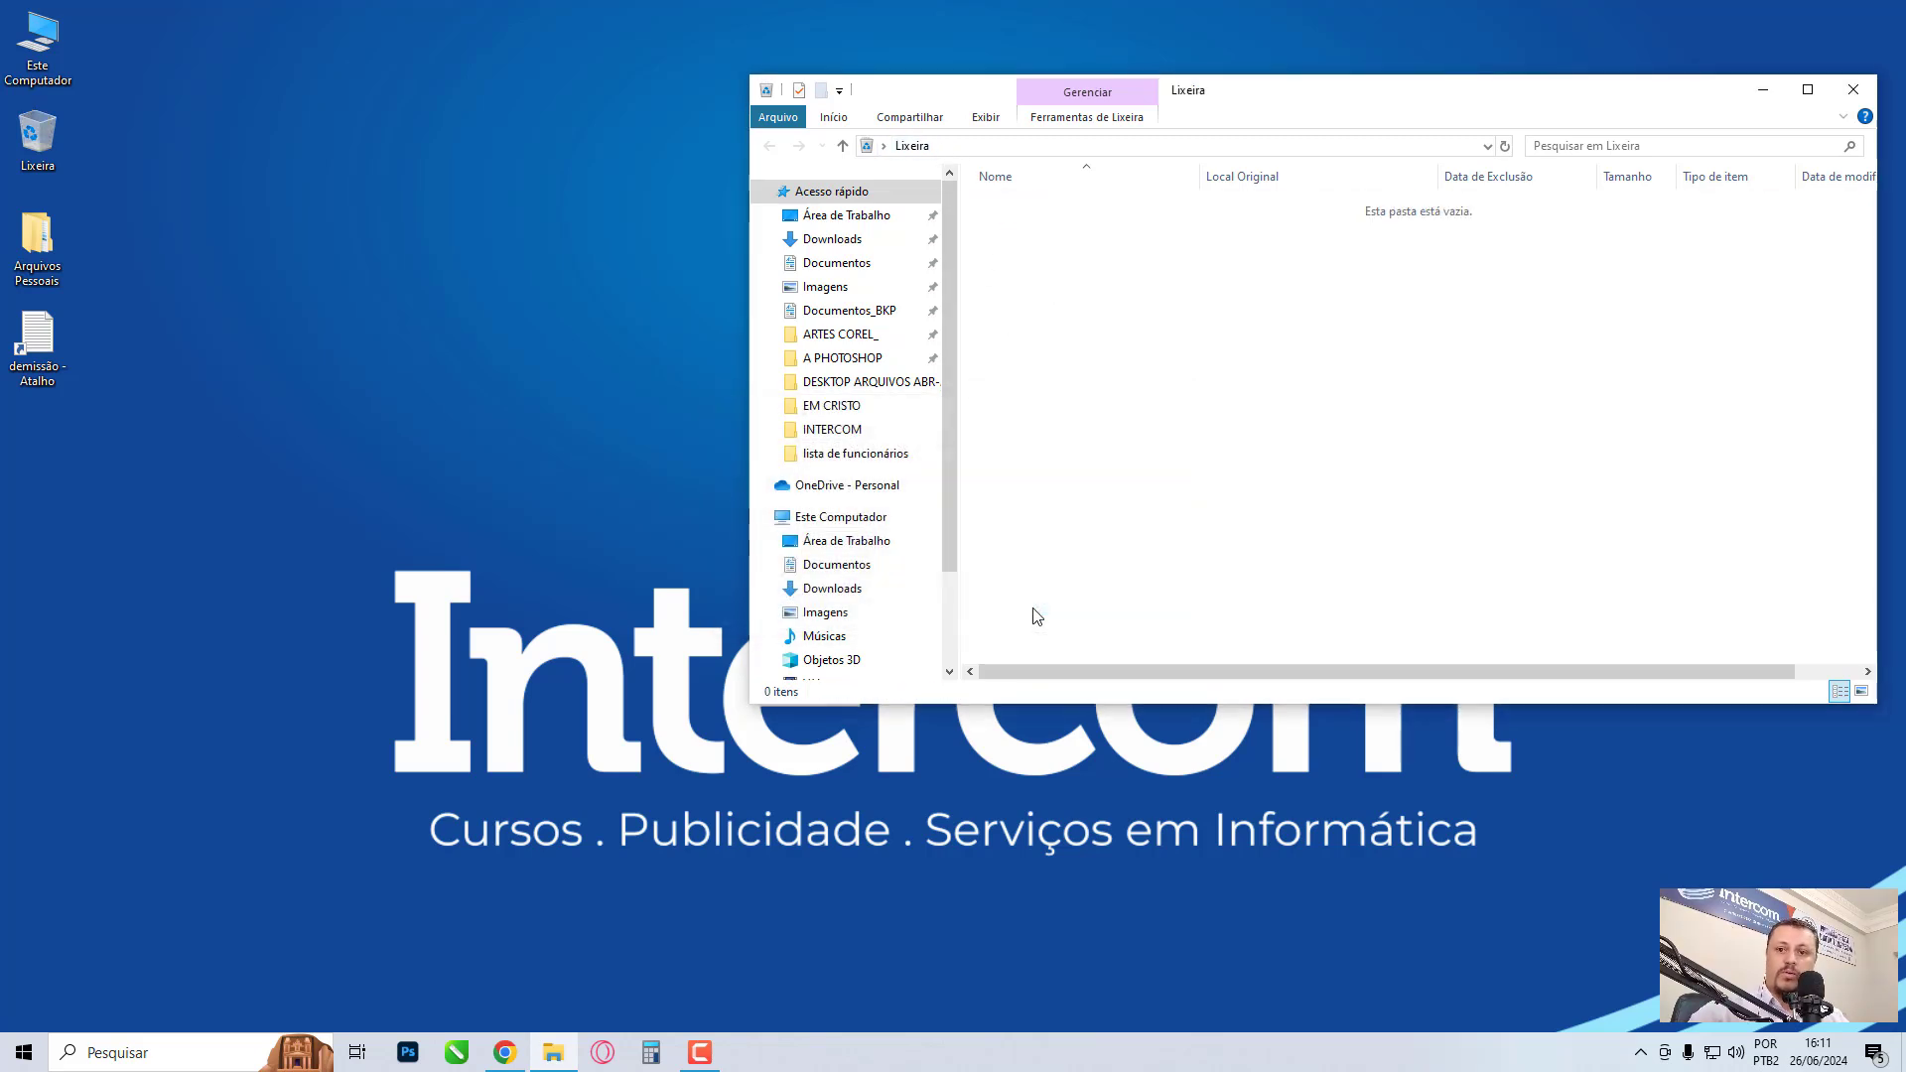
left_click(1850, 90)
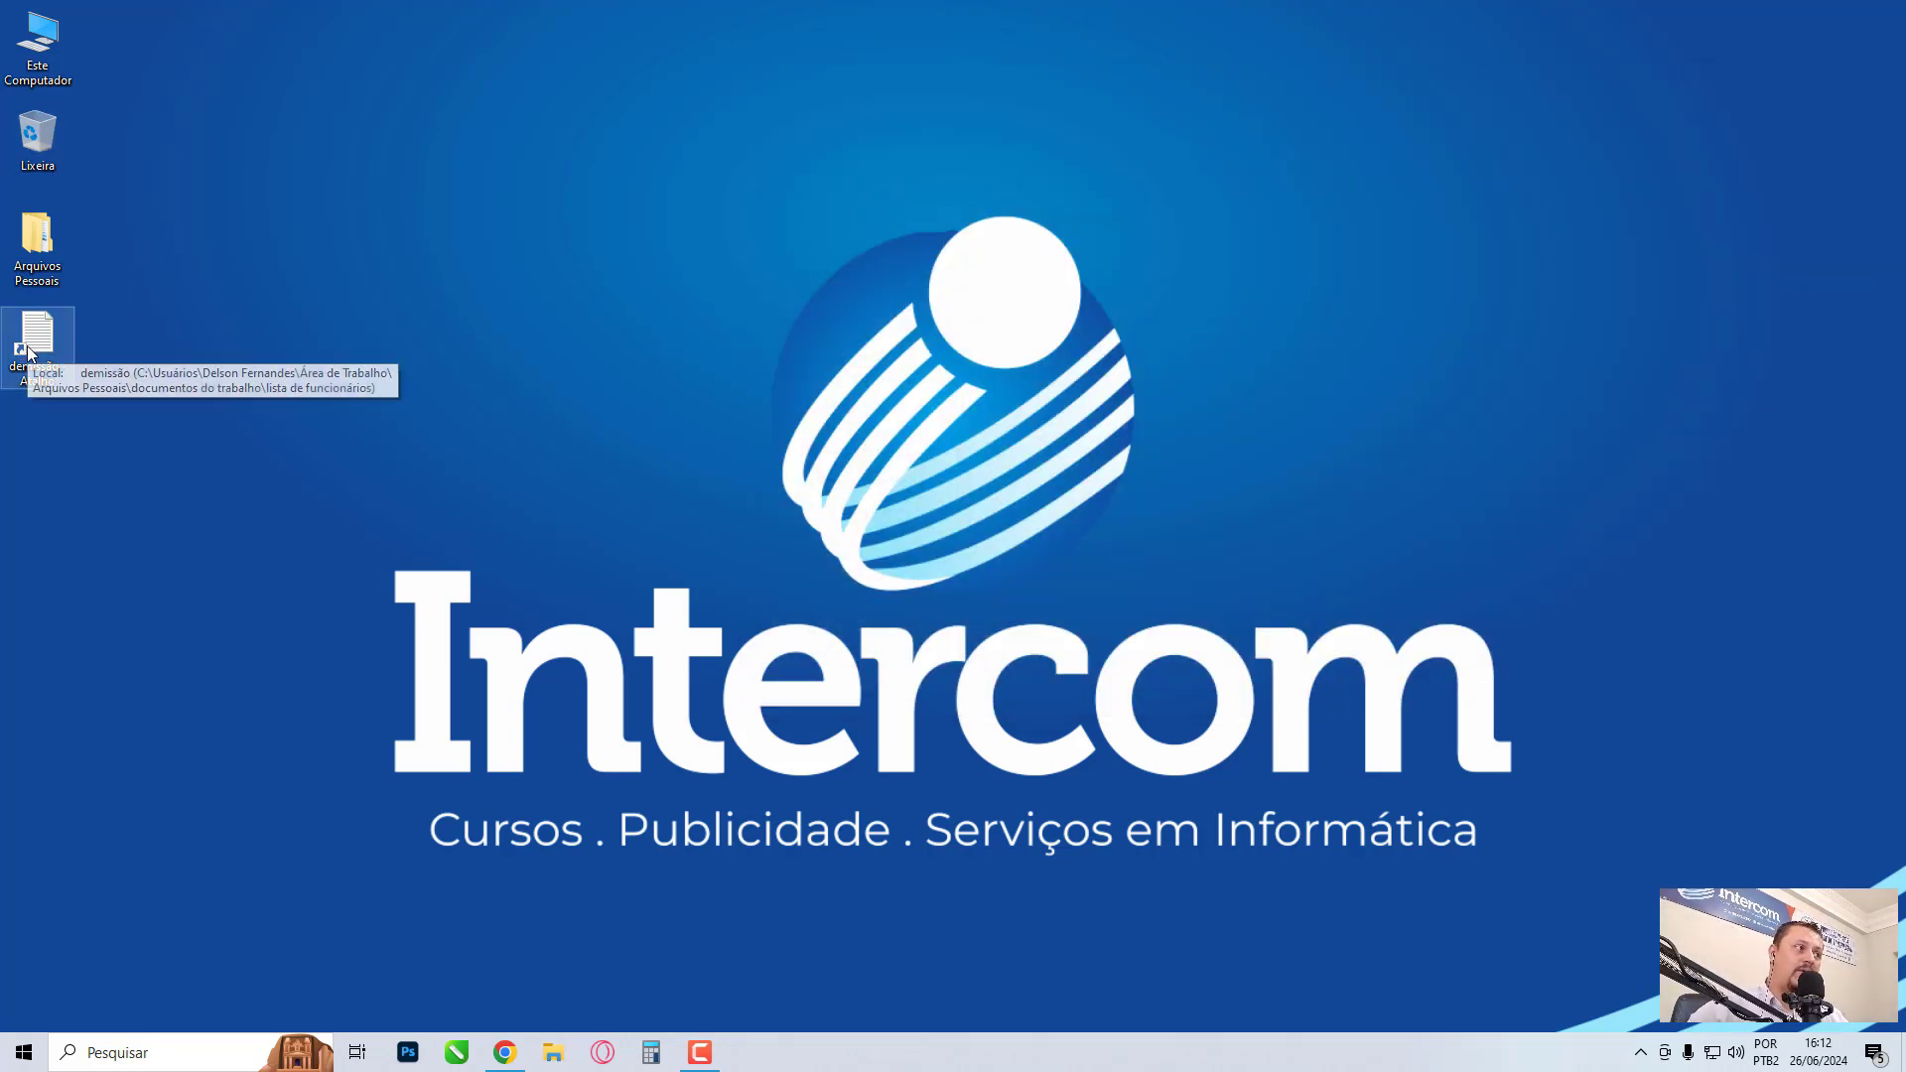
Step: Open "lista de funcionários" inside "documentos do trabalho" in the Arquivos Pessoais folder to check its contents
double_click(44, 239)
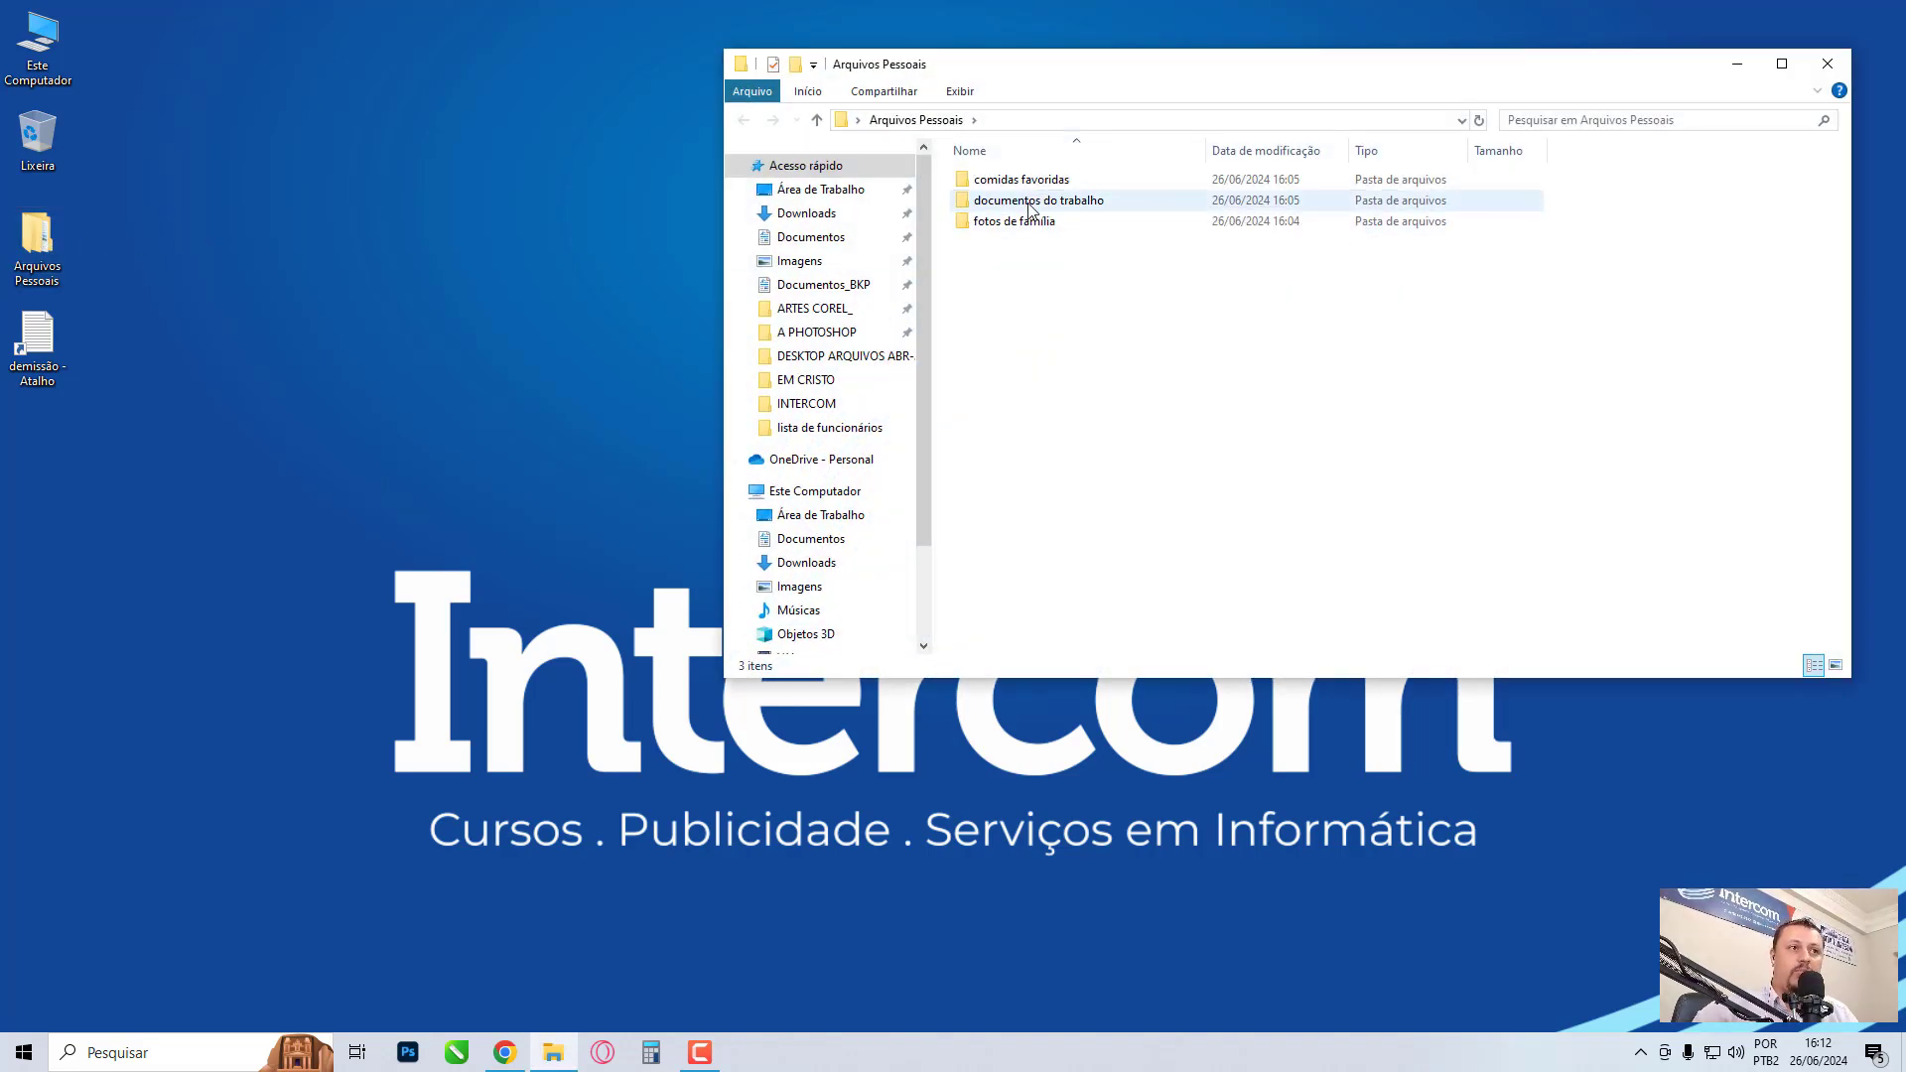
double_click(1030, 209)
double_click(1028, 209)
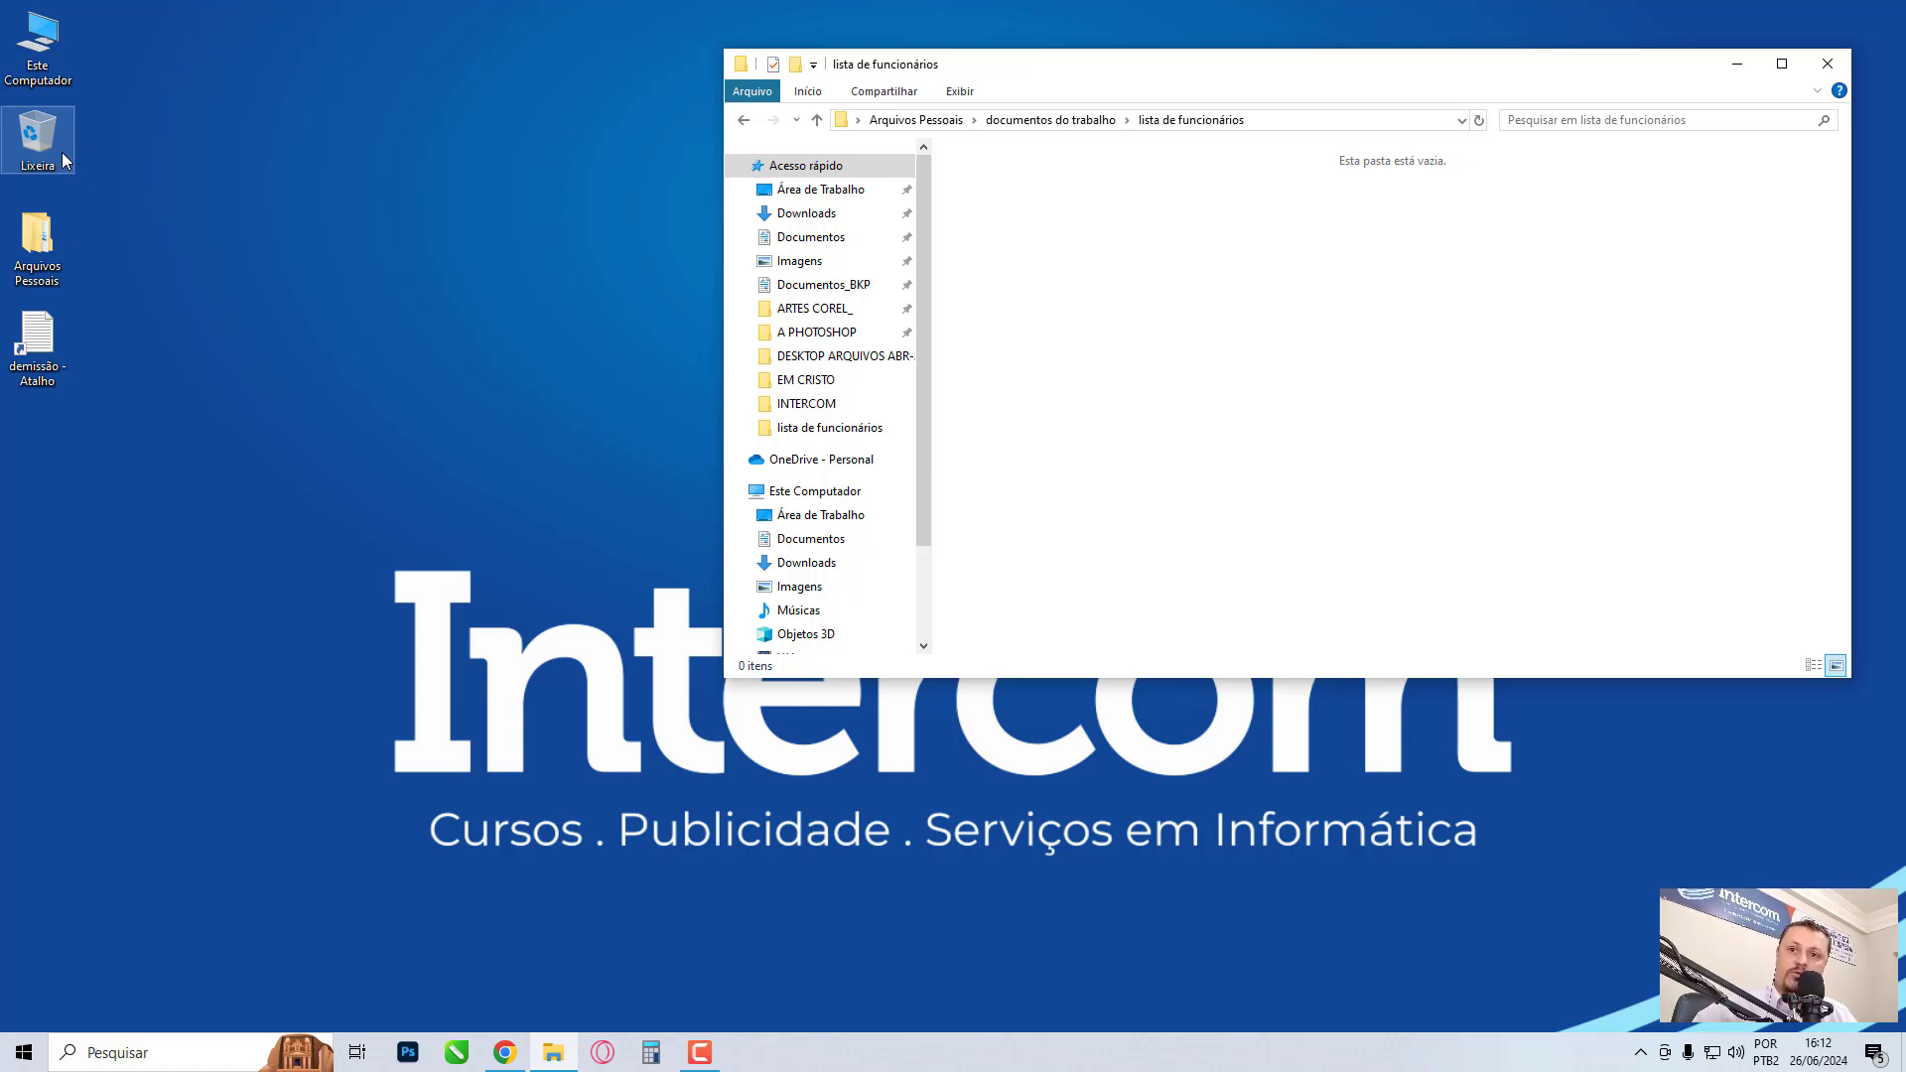
Step: Try the "demissão - Atalho" desktop shortcut, declining the offered removal, and delete the shortcut directly from the desktop
left_click(44, 367)
double_click(41, 346)
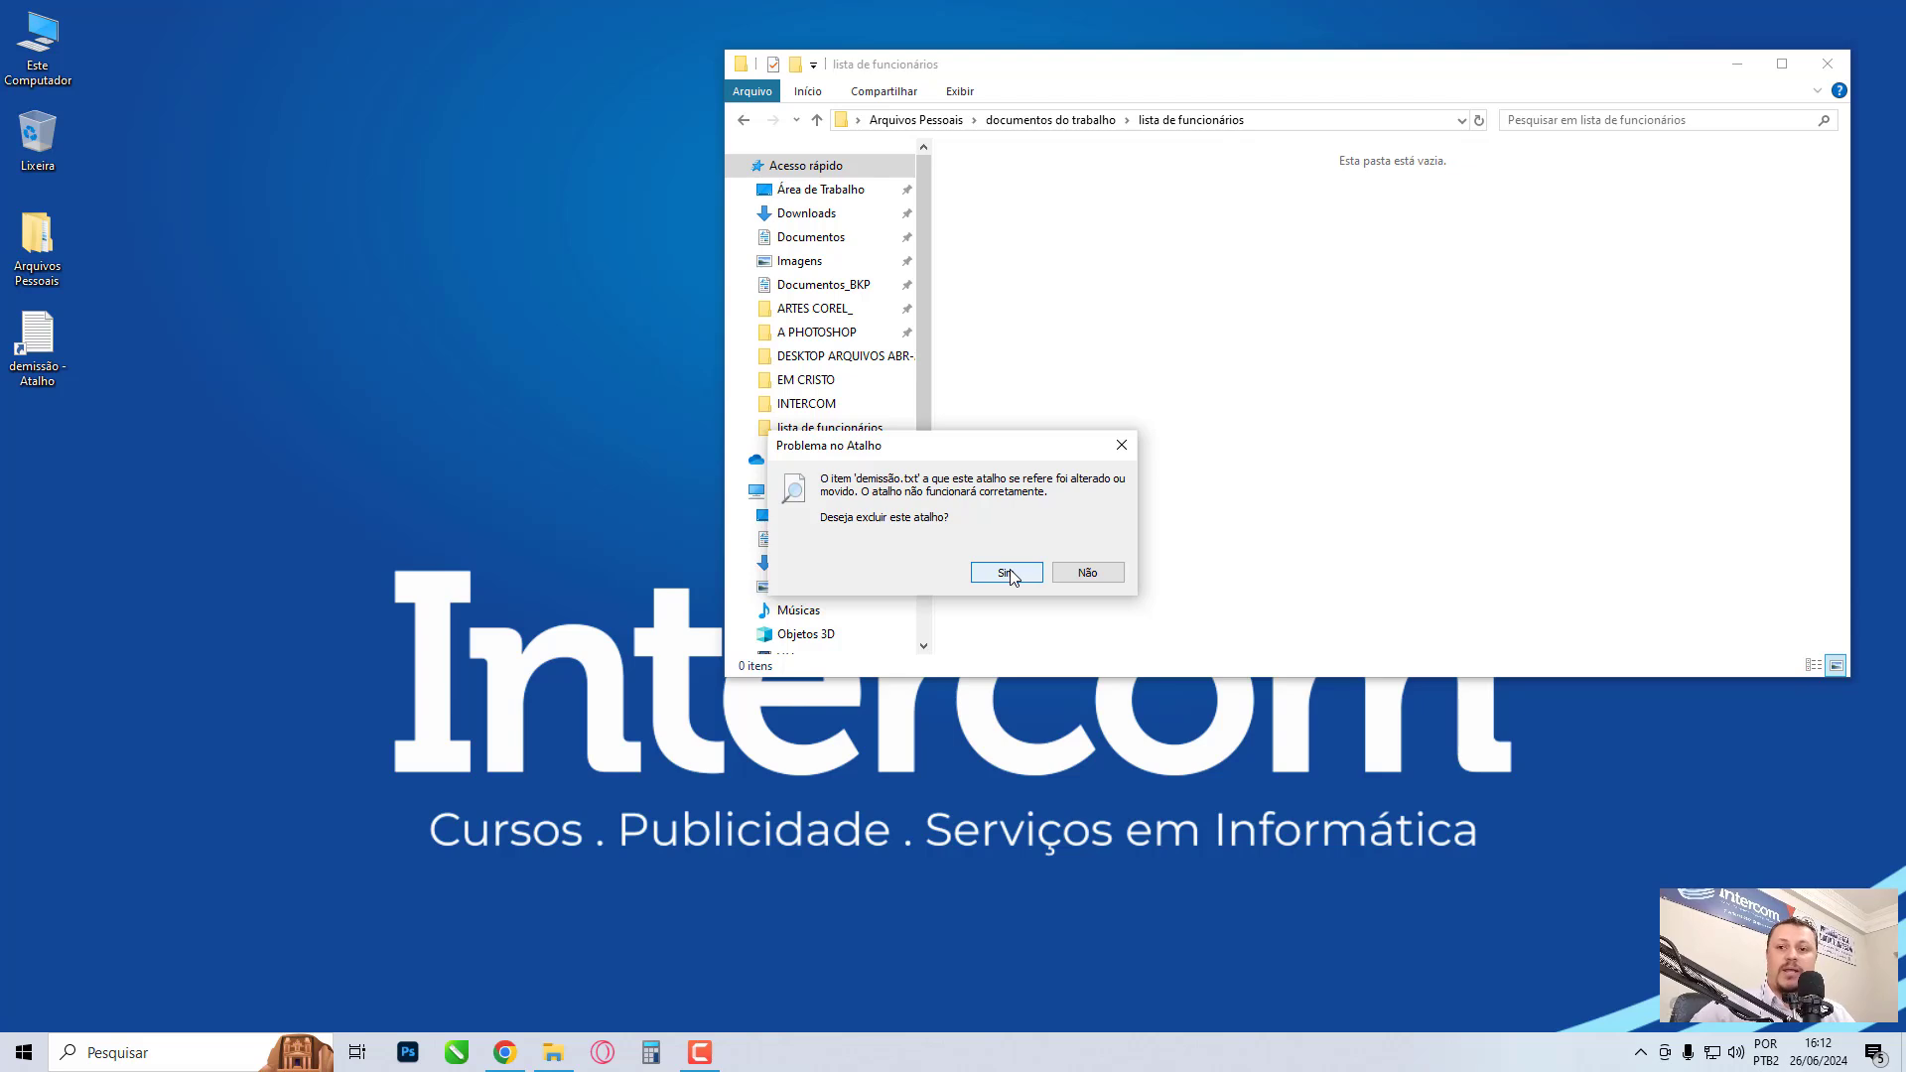
left_click(1091, 574)
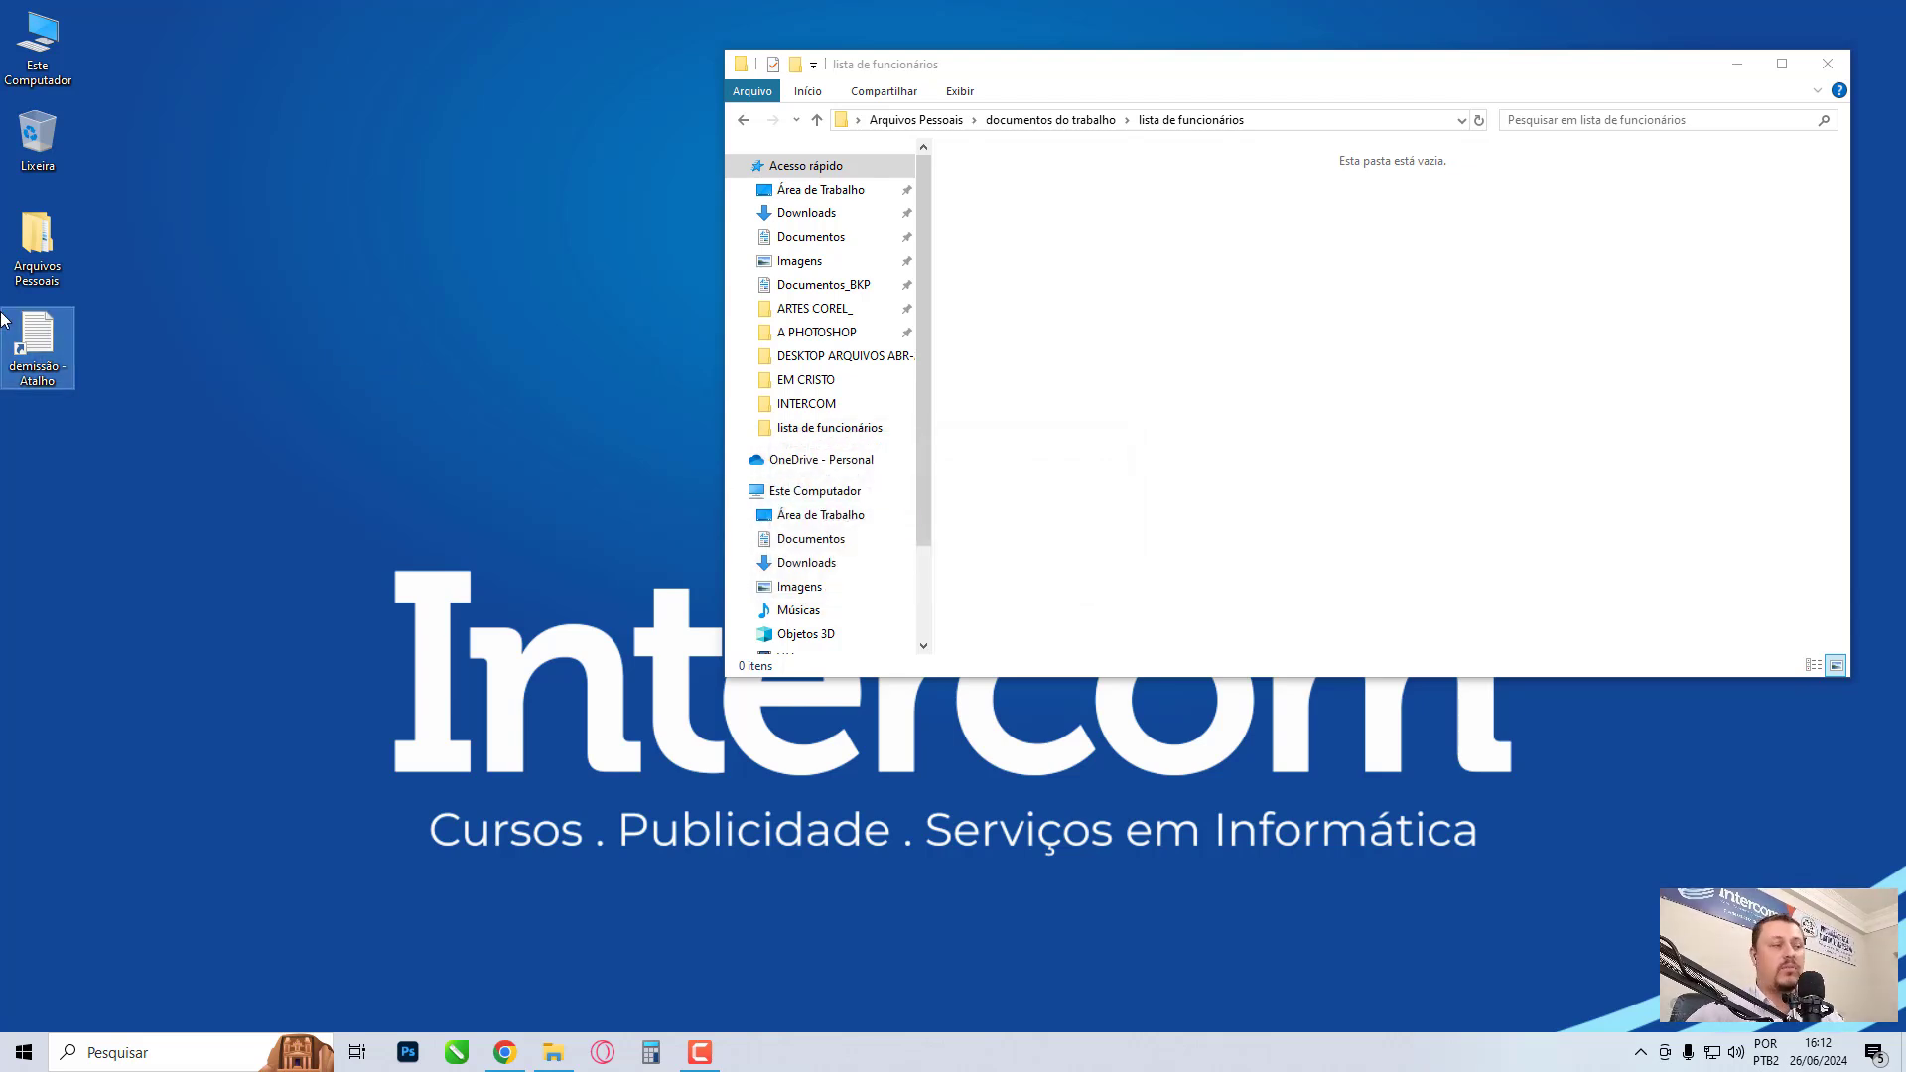
right_click(24, 336)
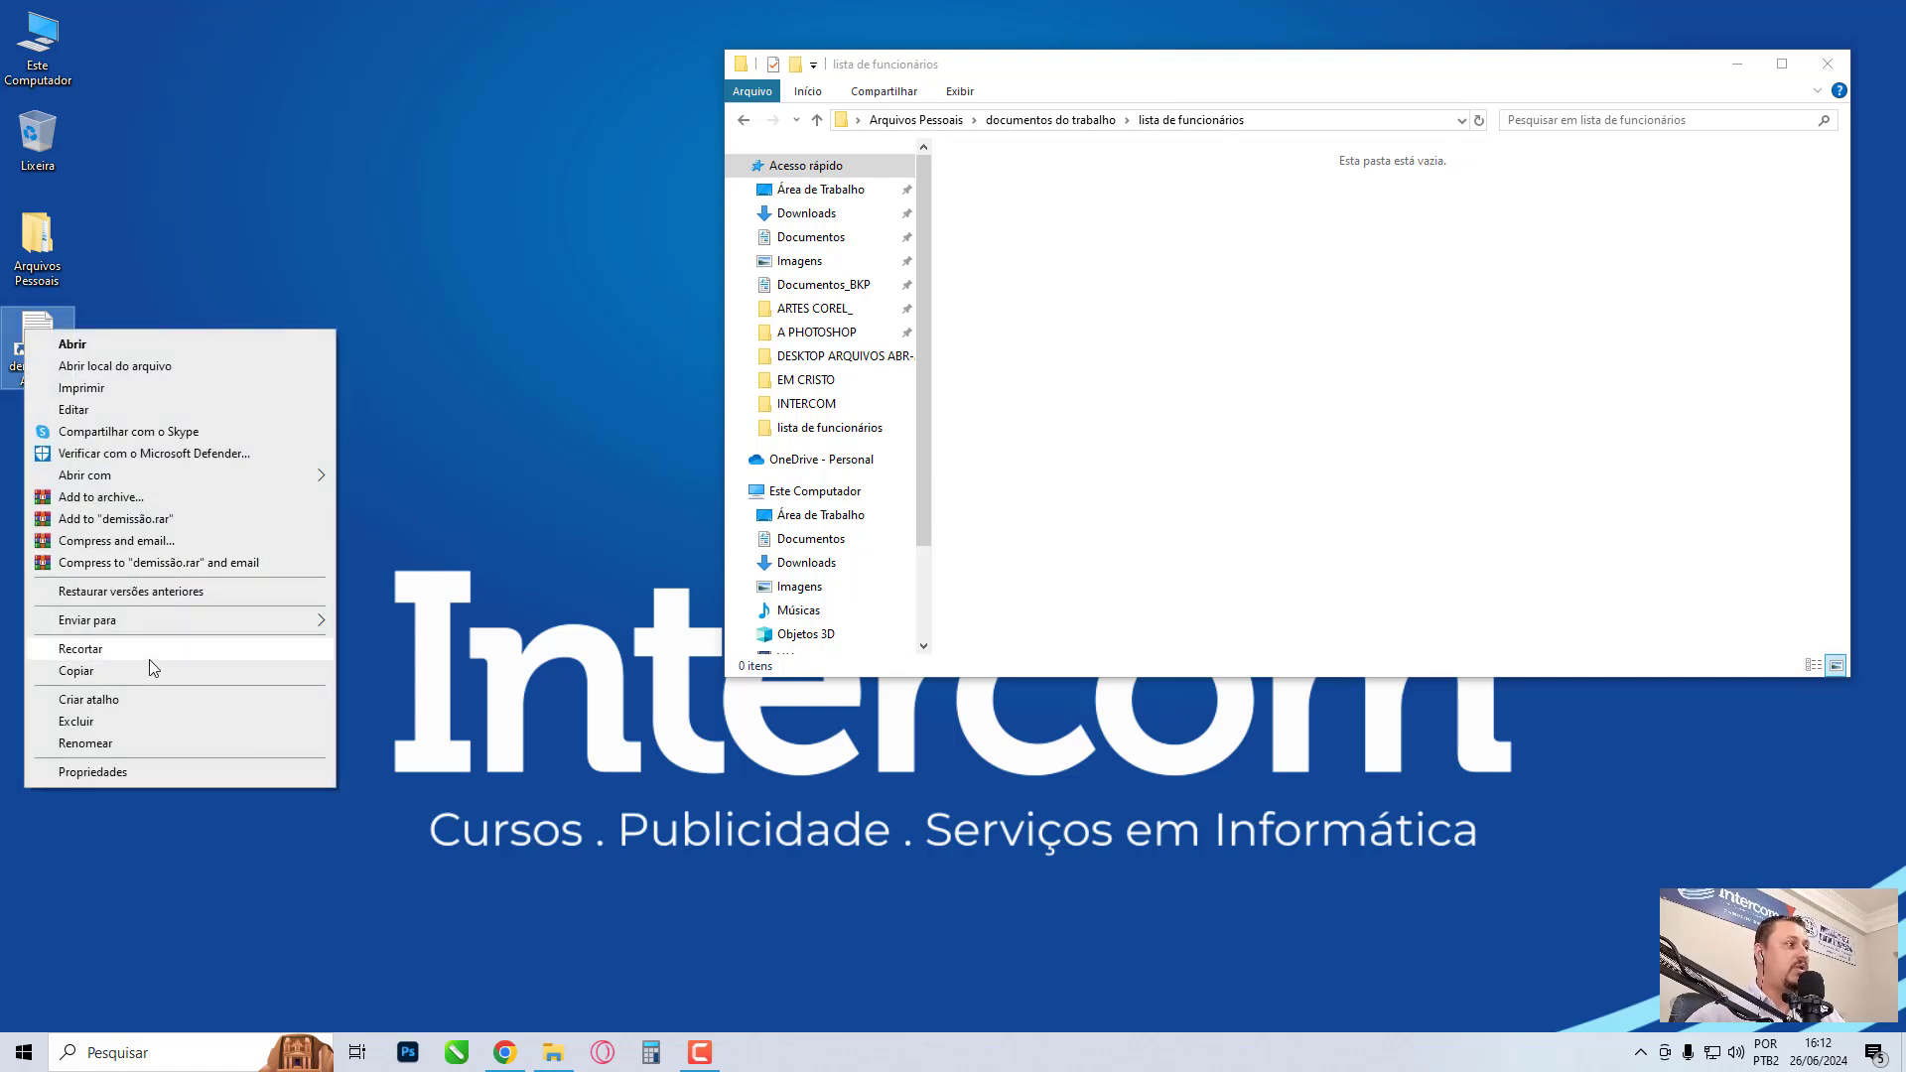
left_click(135, 730)
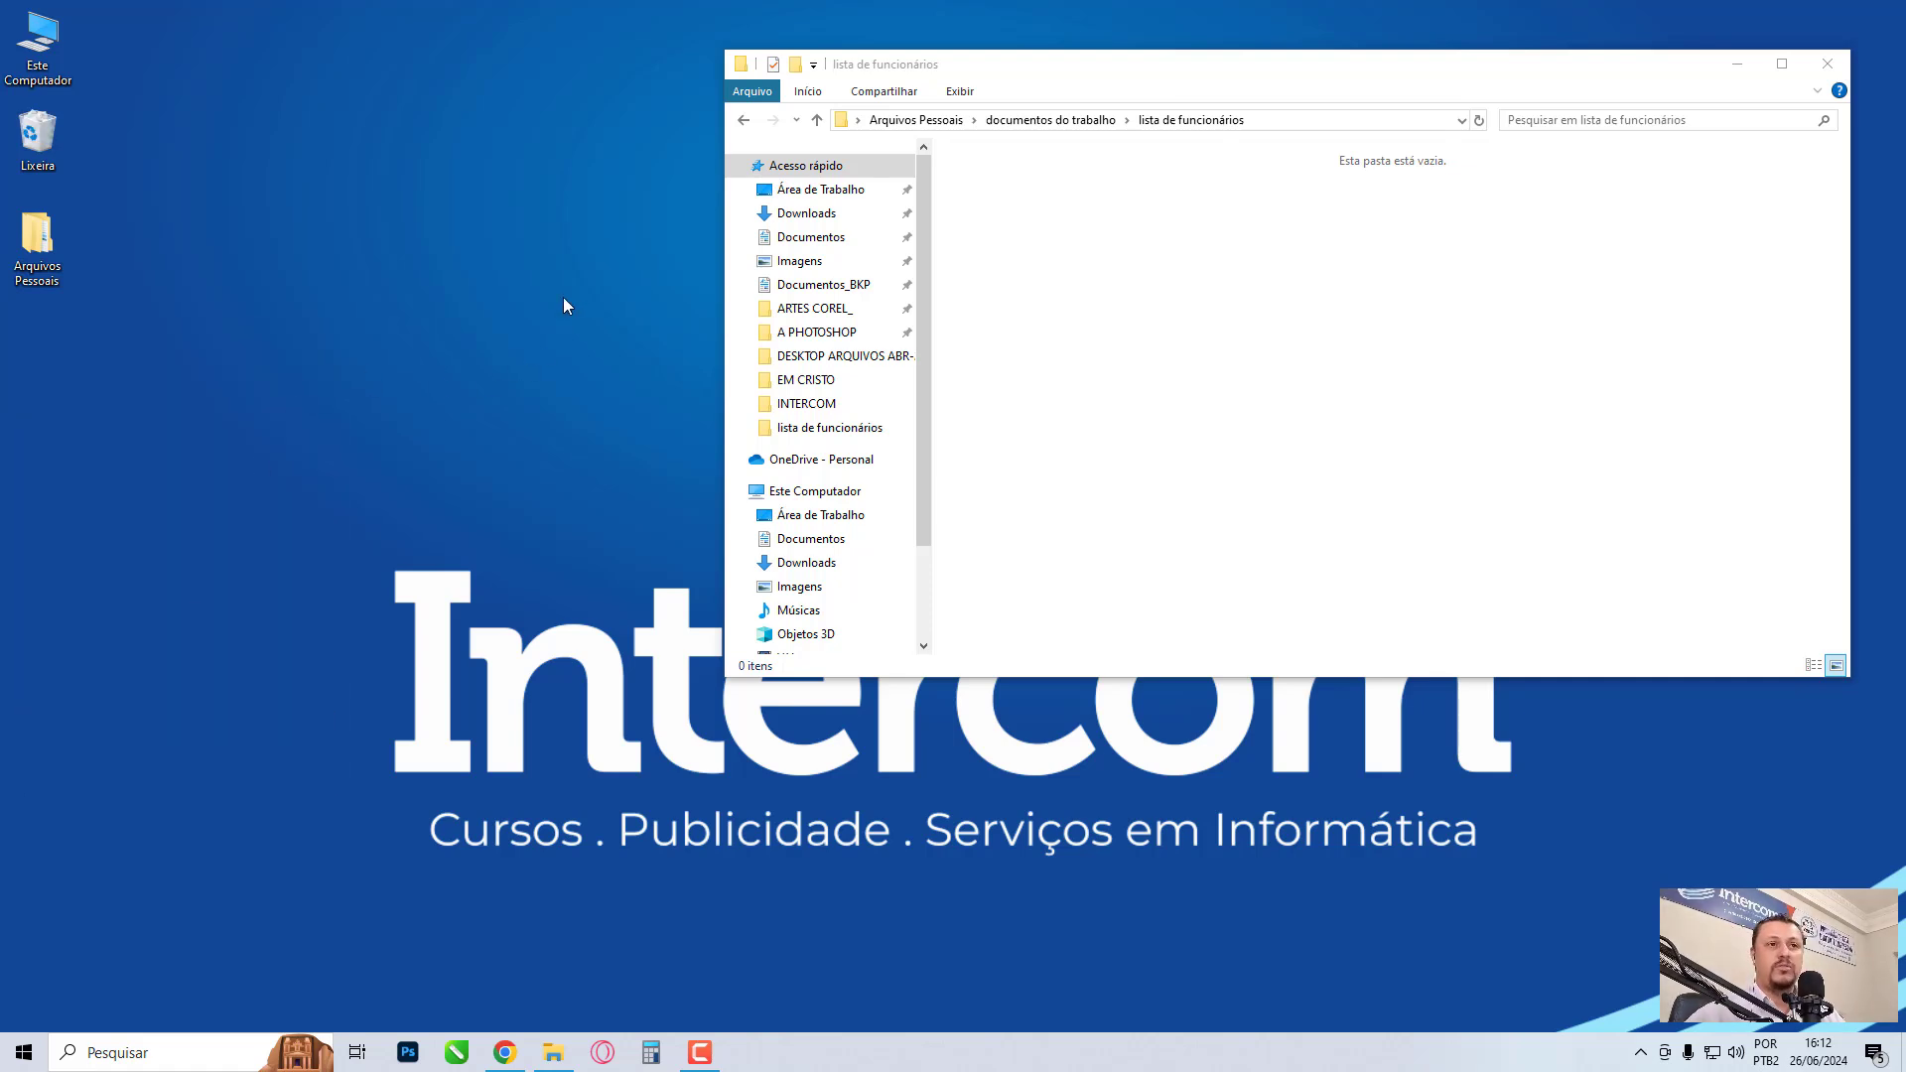